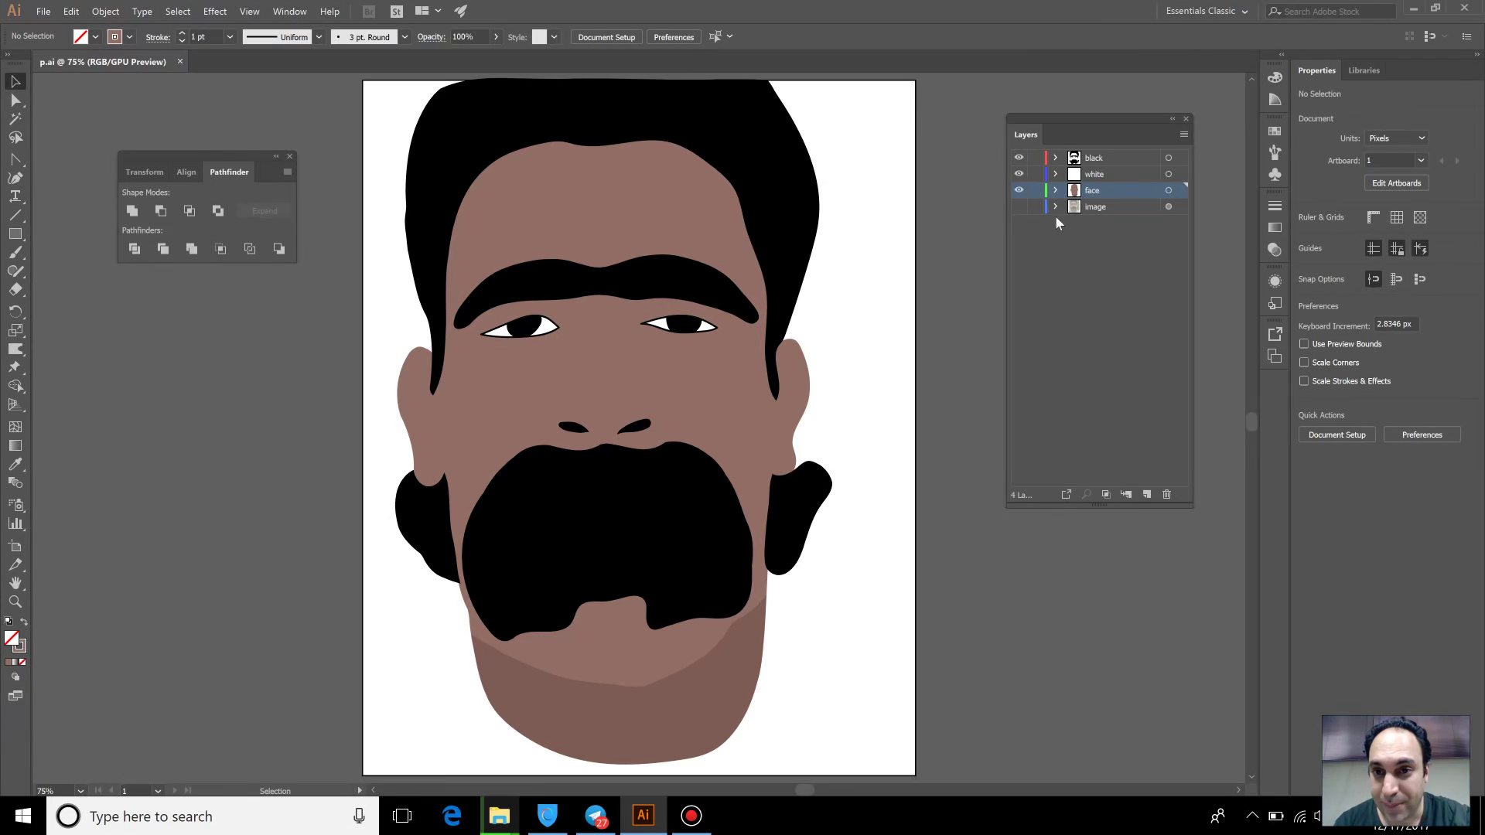
Show the image layer and hide the face, white and black layers
left_click(1019, 207)
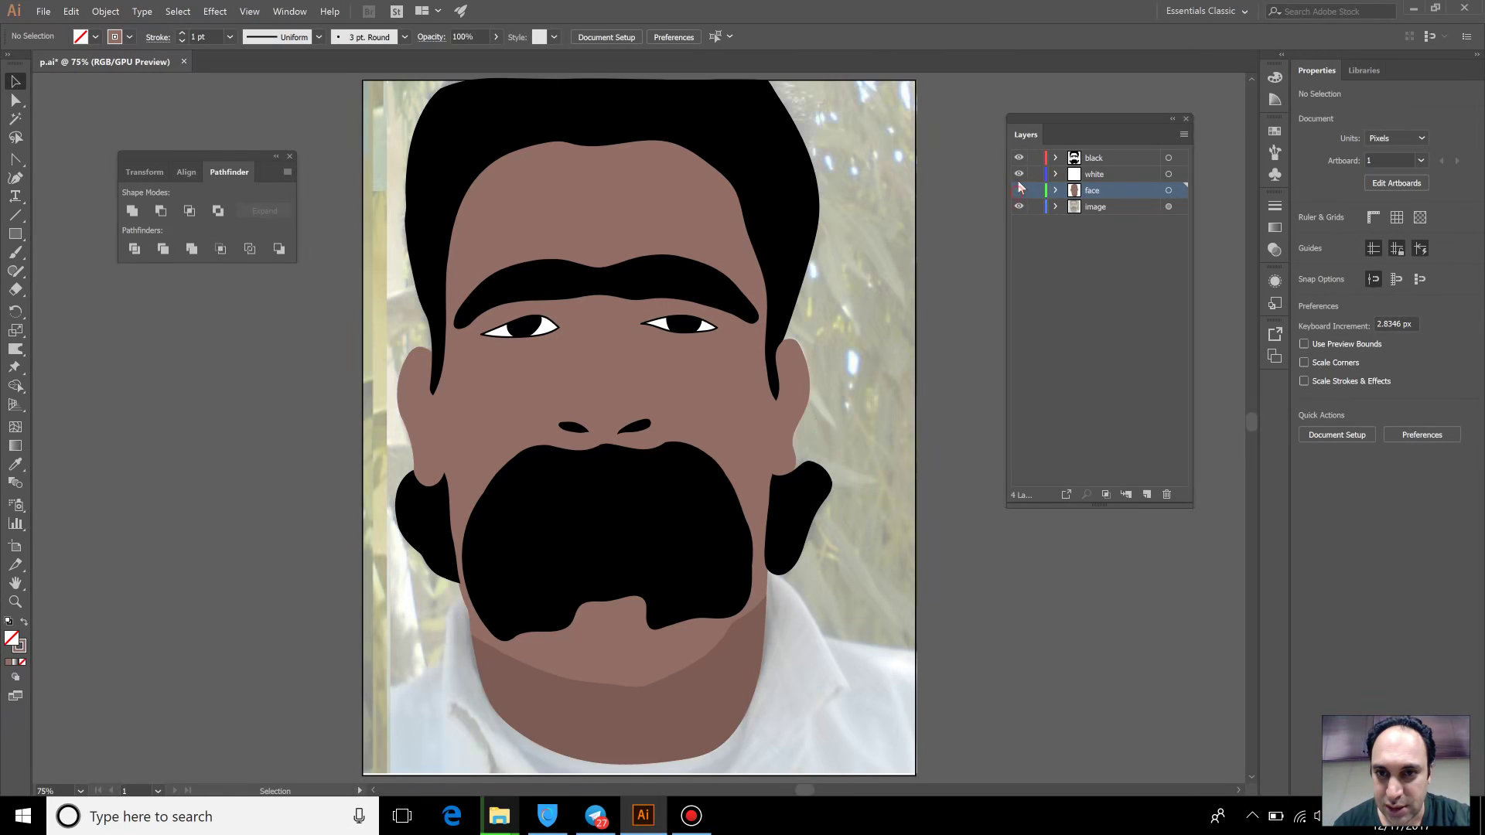
left_click(1018, 190)
left_click(1018, 157)
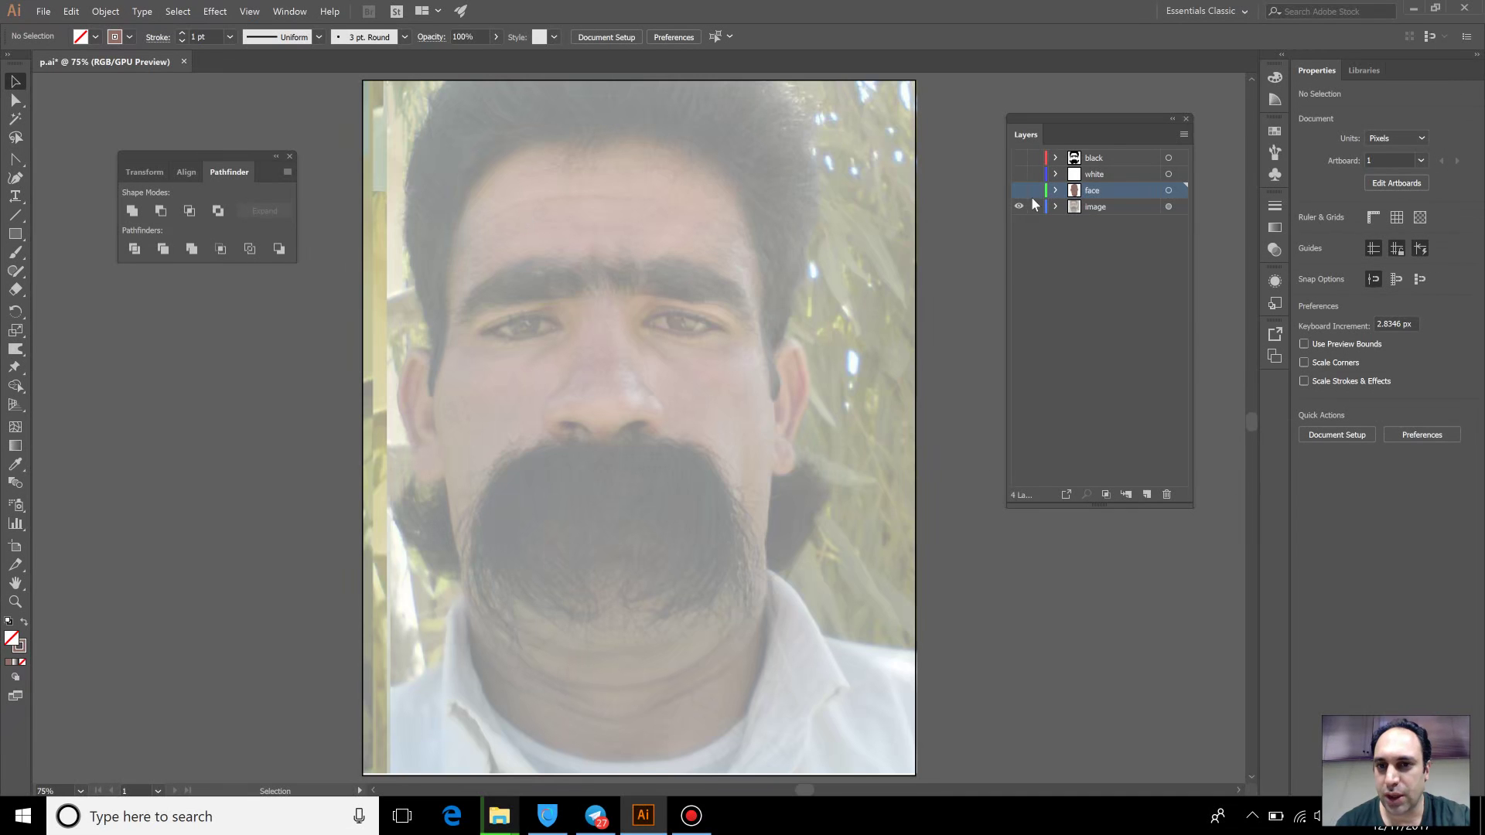
Create a new layer above the face layer and rename it 'gray'
left_click(1148, 495)
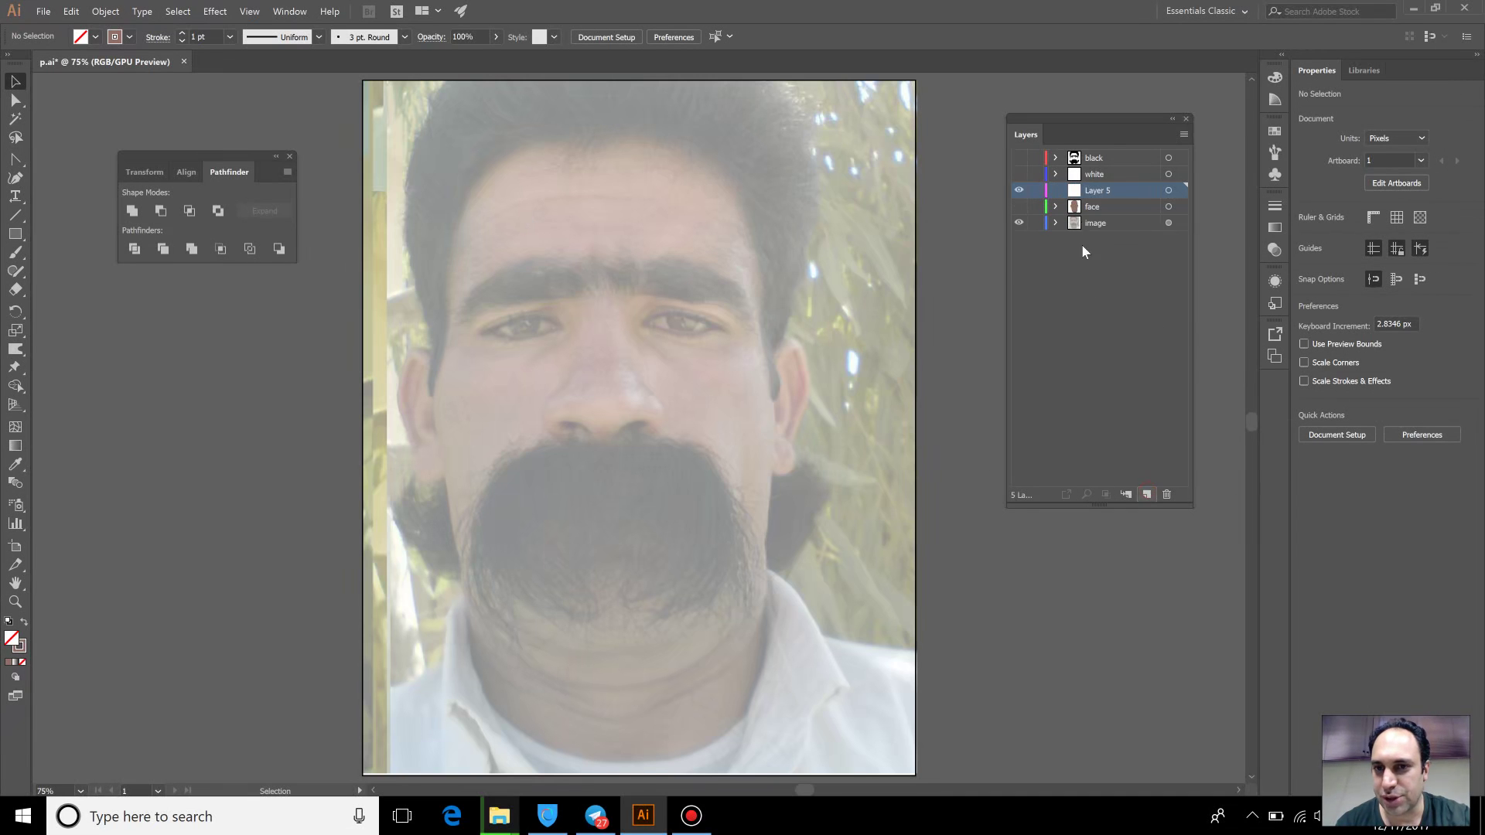
double_click(1094, 192)
key("BackSpace")
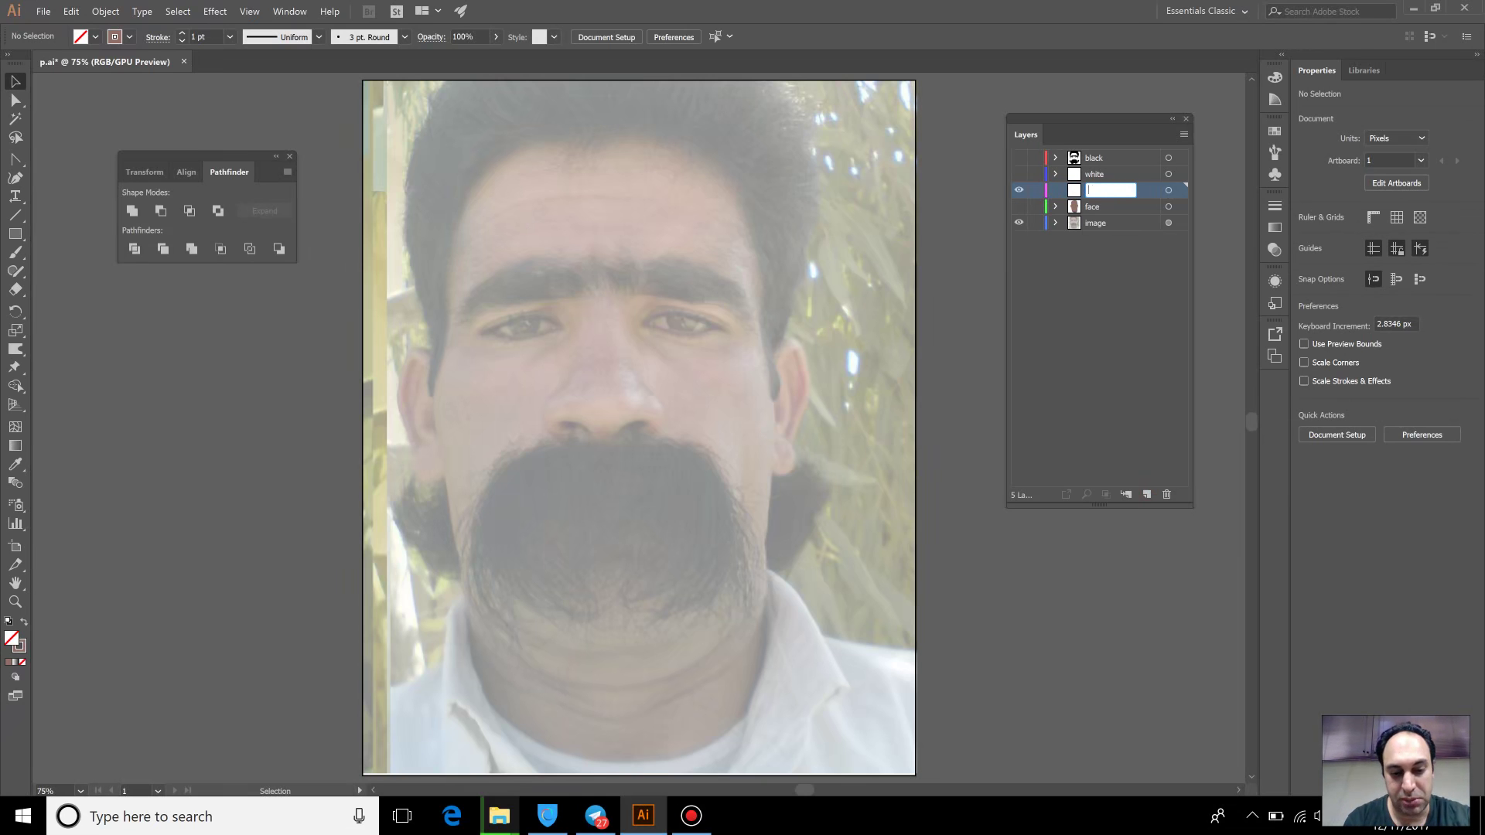
type("gray")
key("Return")
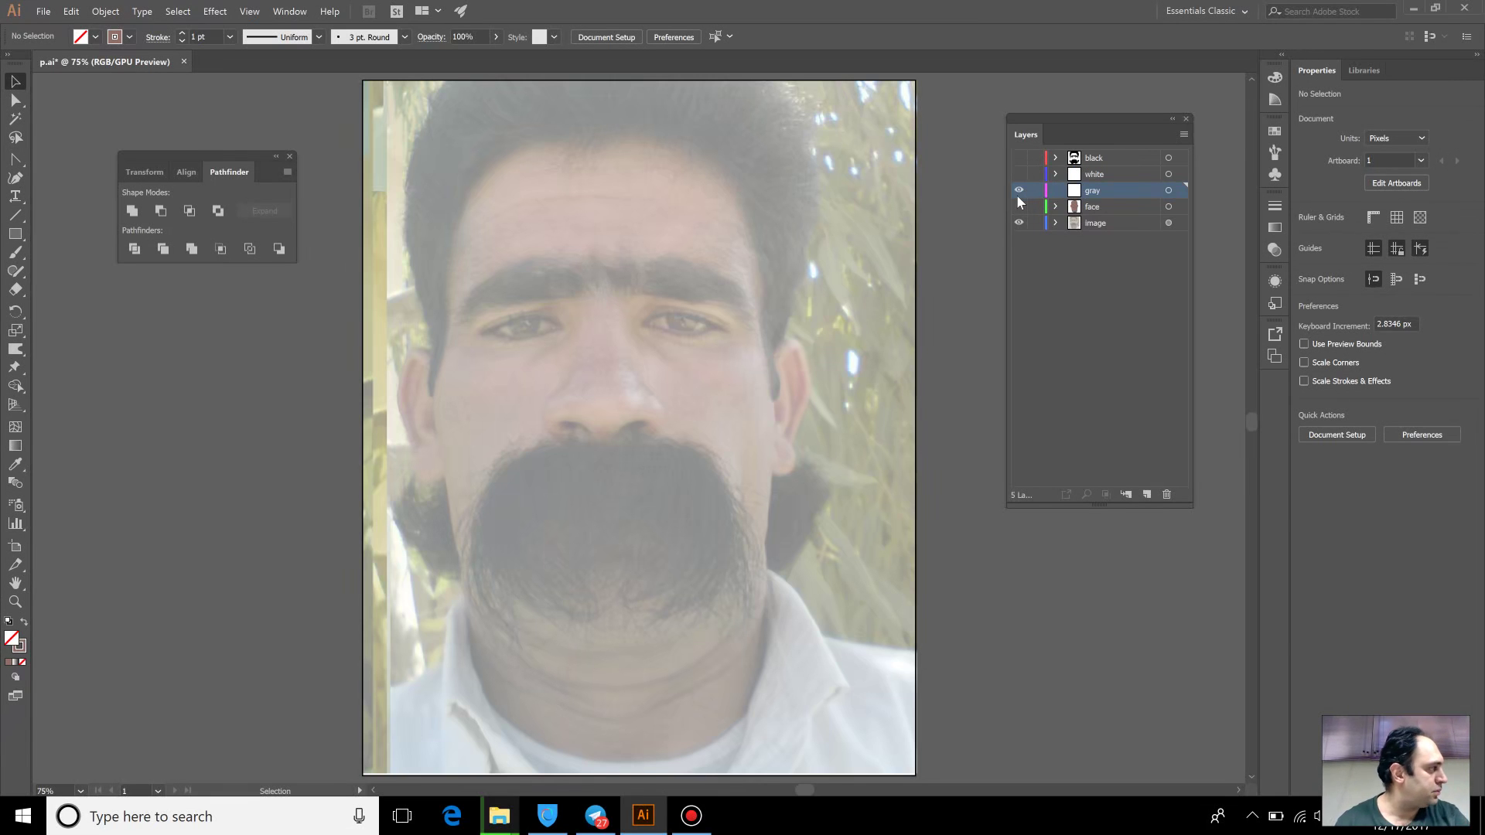
left_click(16, 255)
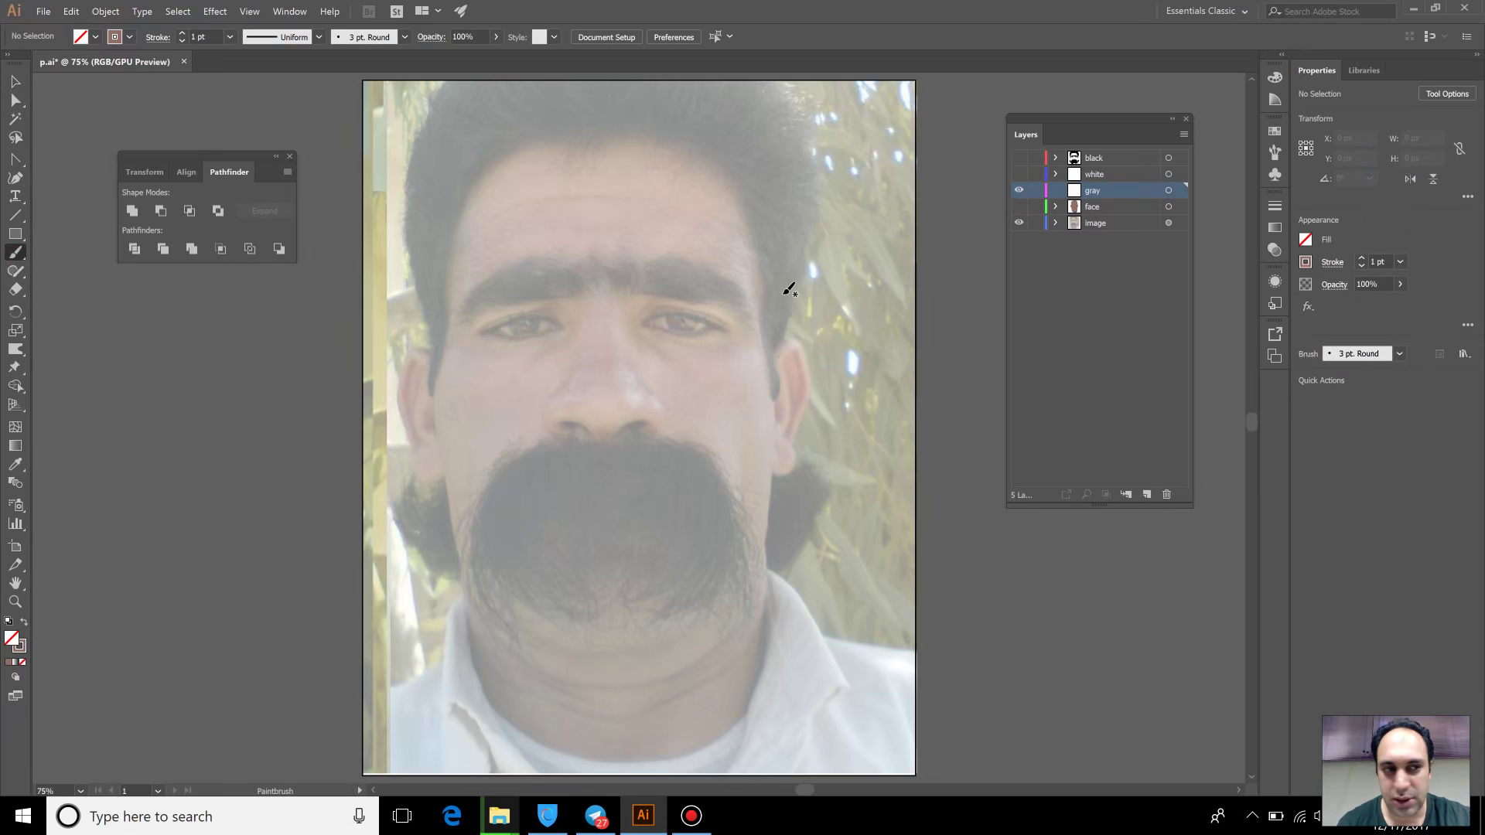
At 100% zoom, paint a dark gray curved Paintbrush stroke along the chin
left_click(130, 37)
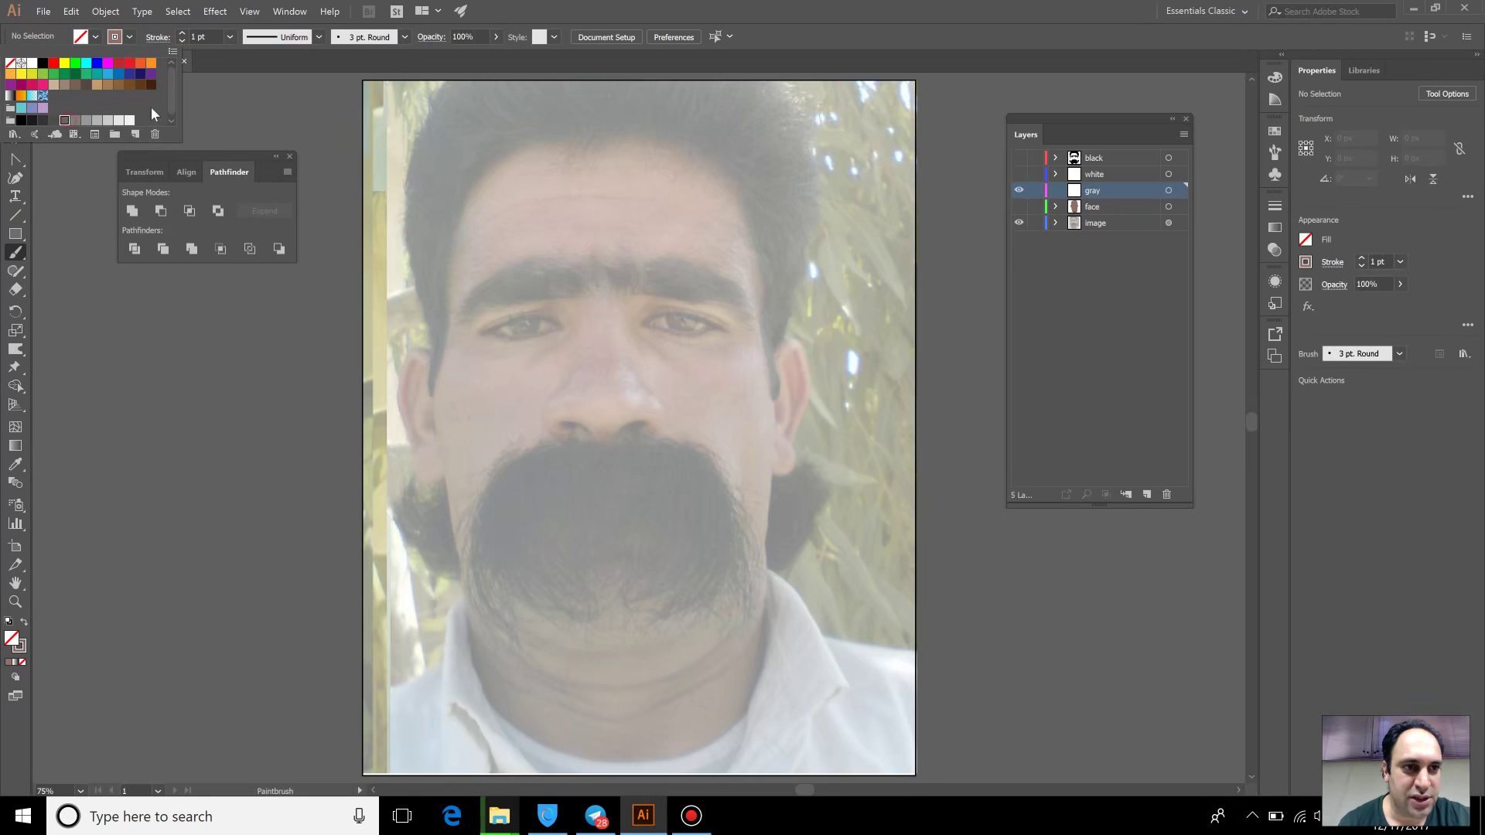
left_click(624, 216)
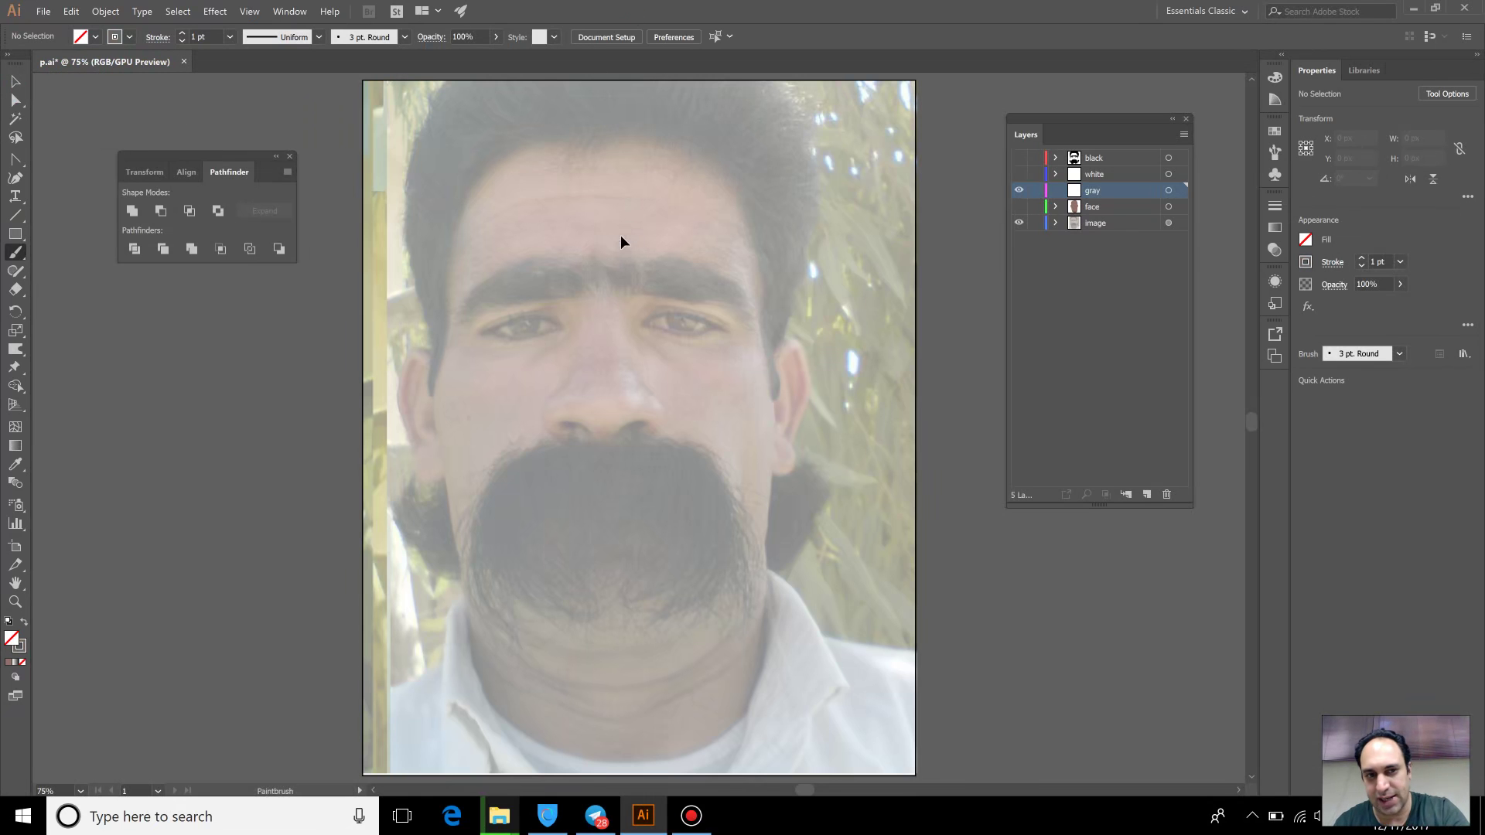
key("ctrl+equal")
scroll(748, 512, "down", 5)
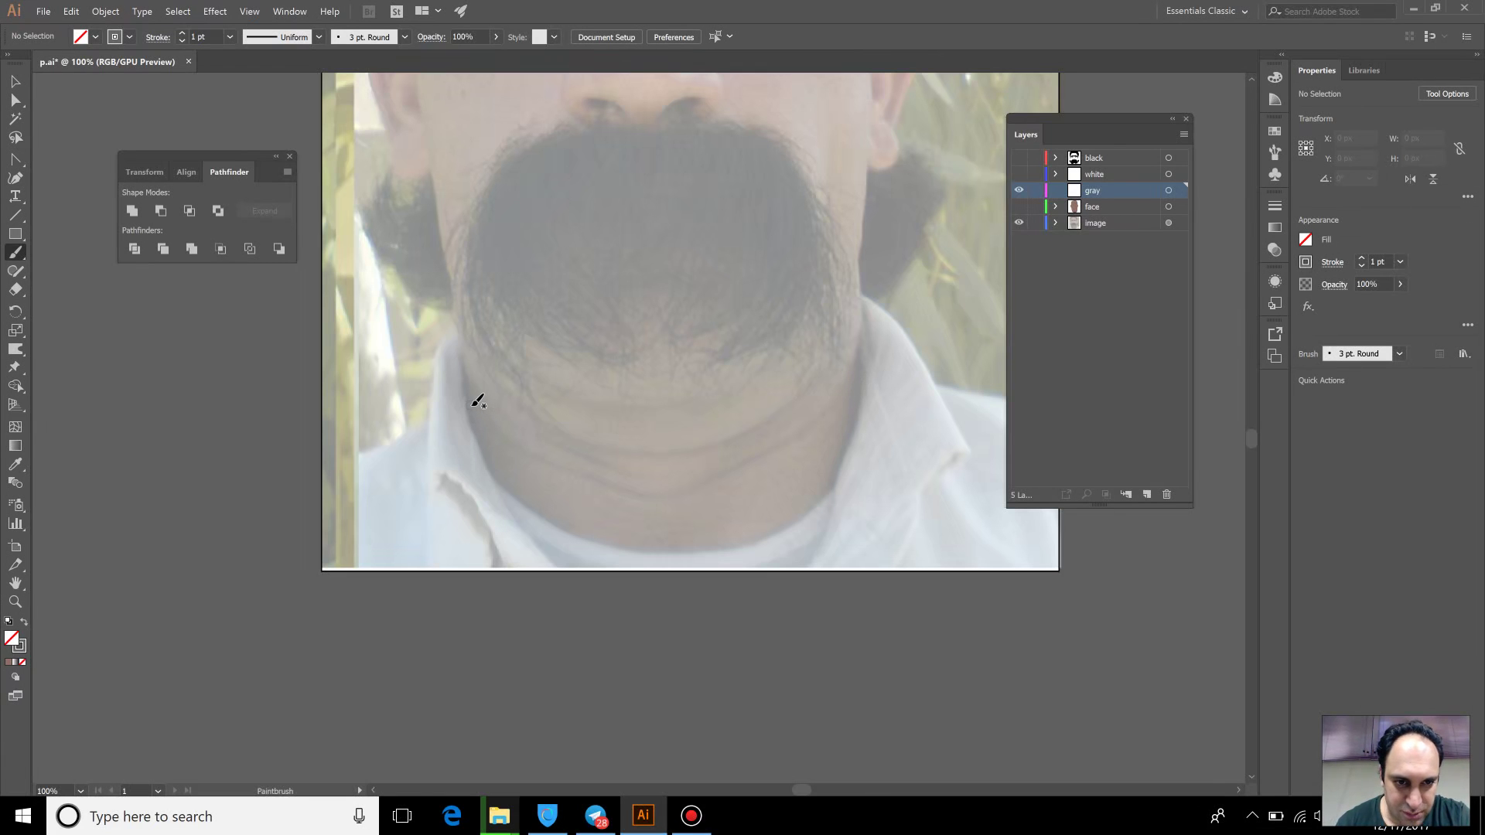
mouse_move(473, 408)
left_mouse_down()
mouse_move(643, 489)
mouse_move(735, 464)
mouse_move(858, 380)
left_mouse_up()
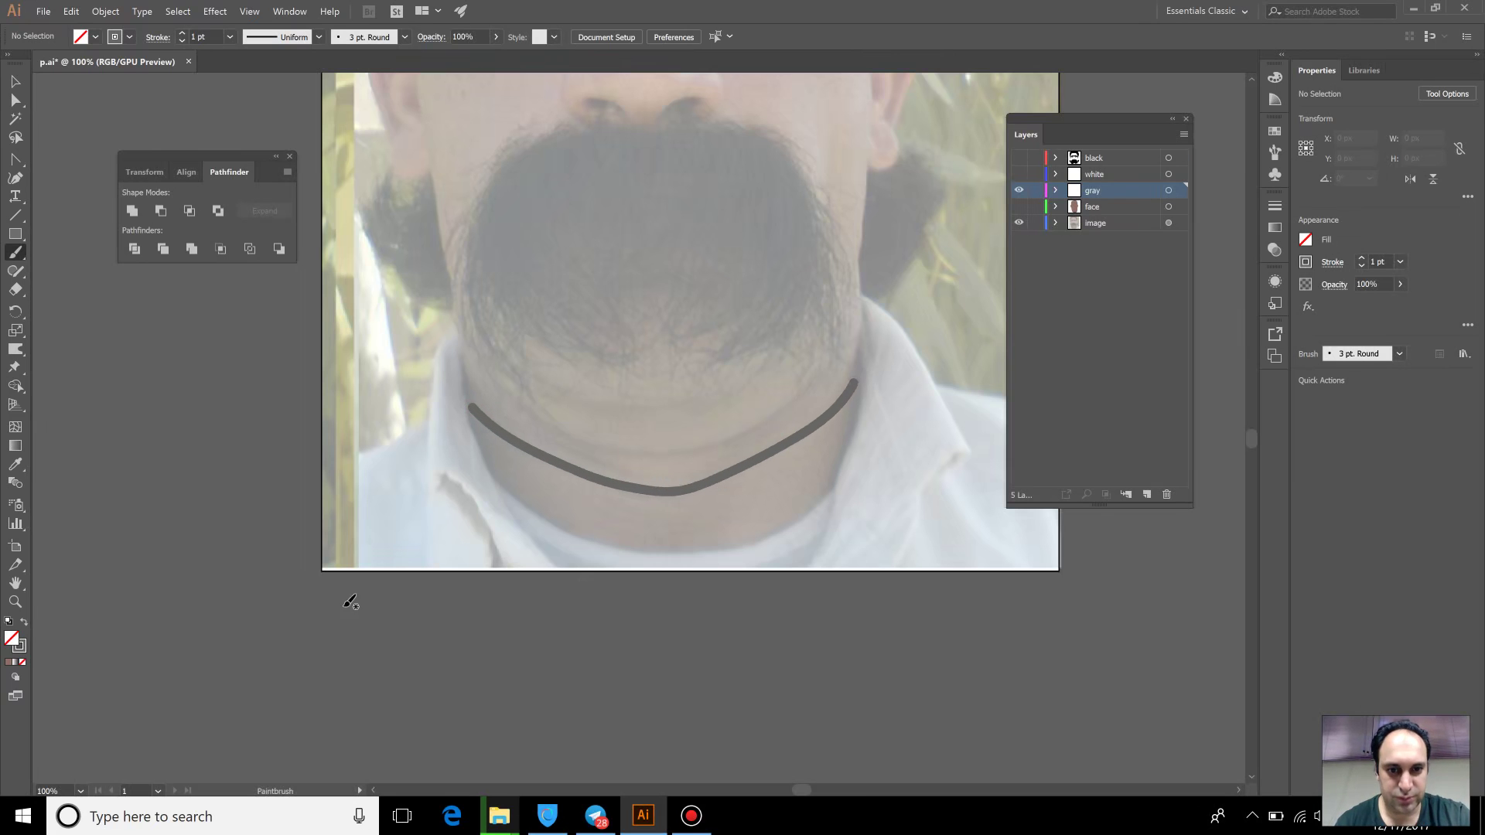
Reduce the chin line's stroke weight to 0.25 pt
left_click(15, 81)
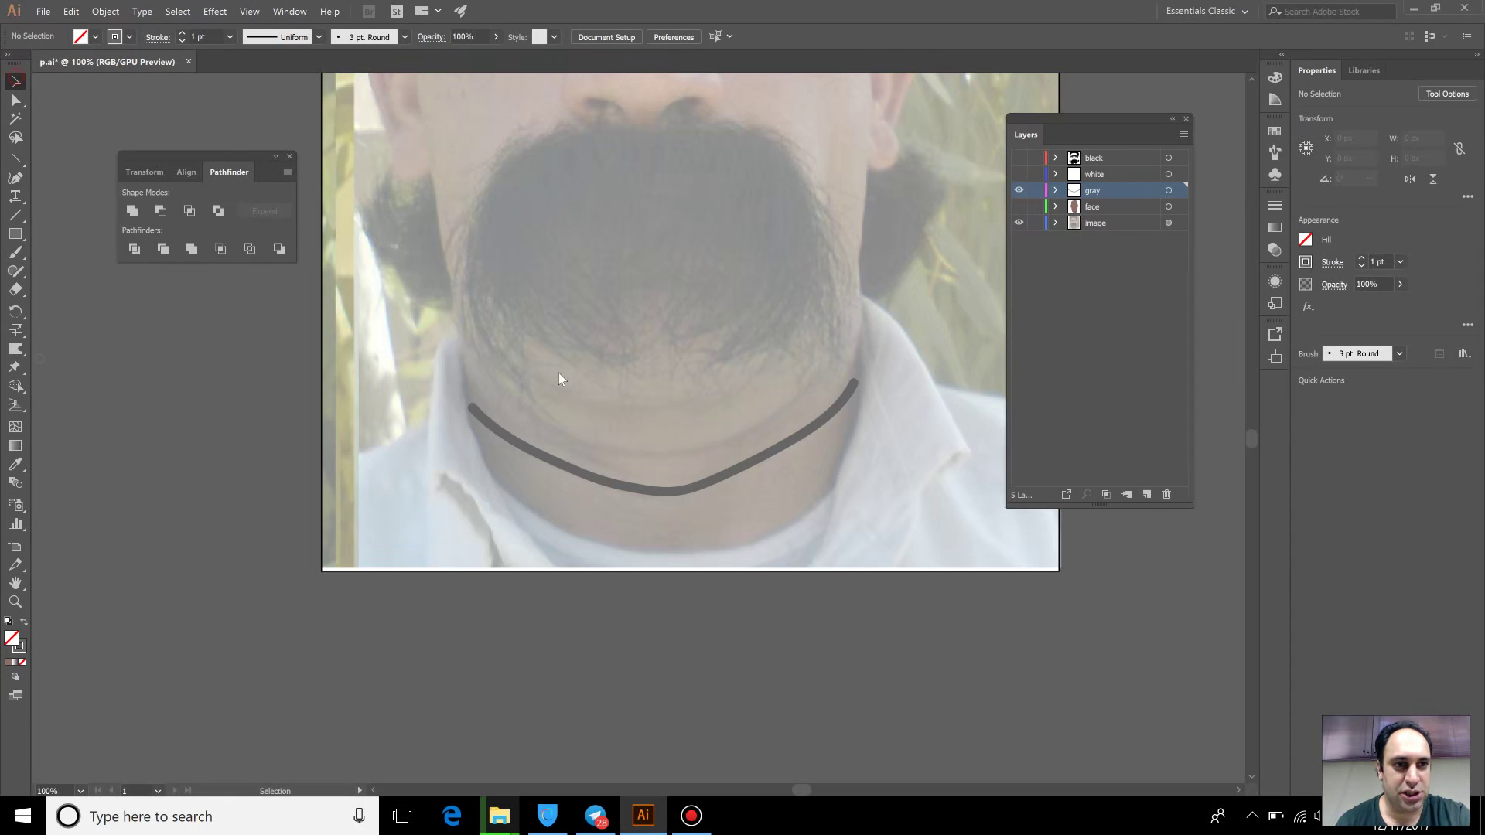
left_click(699, 486)
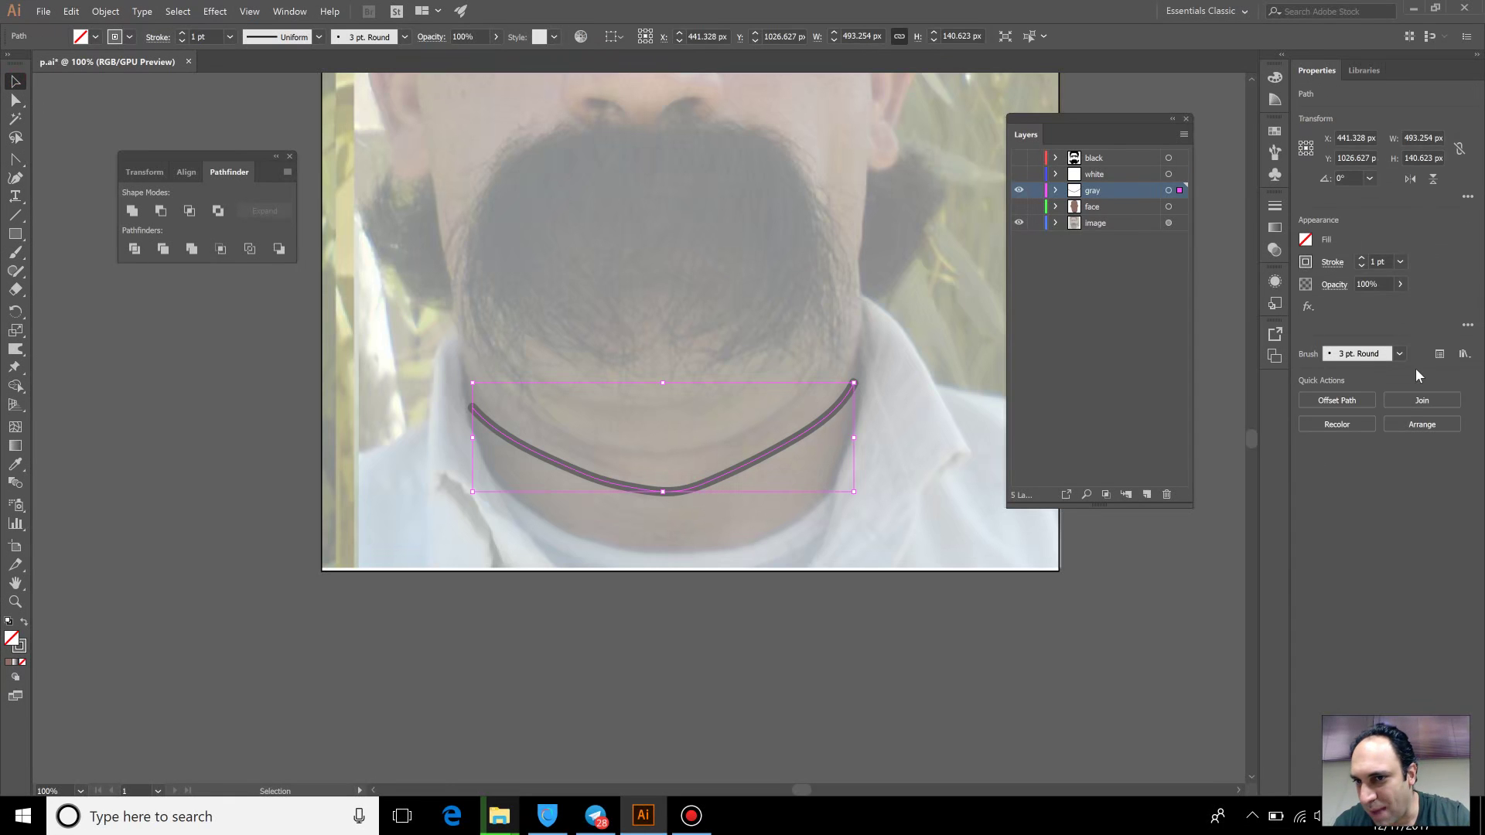
left_click(1363, 266)
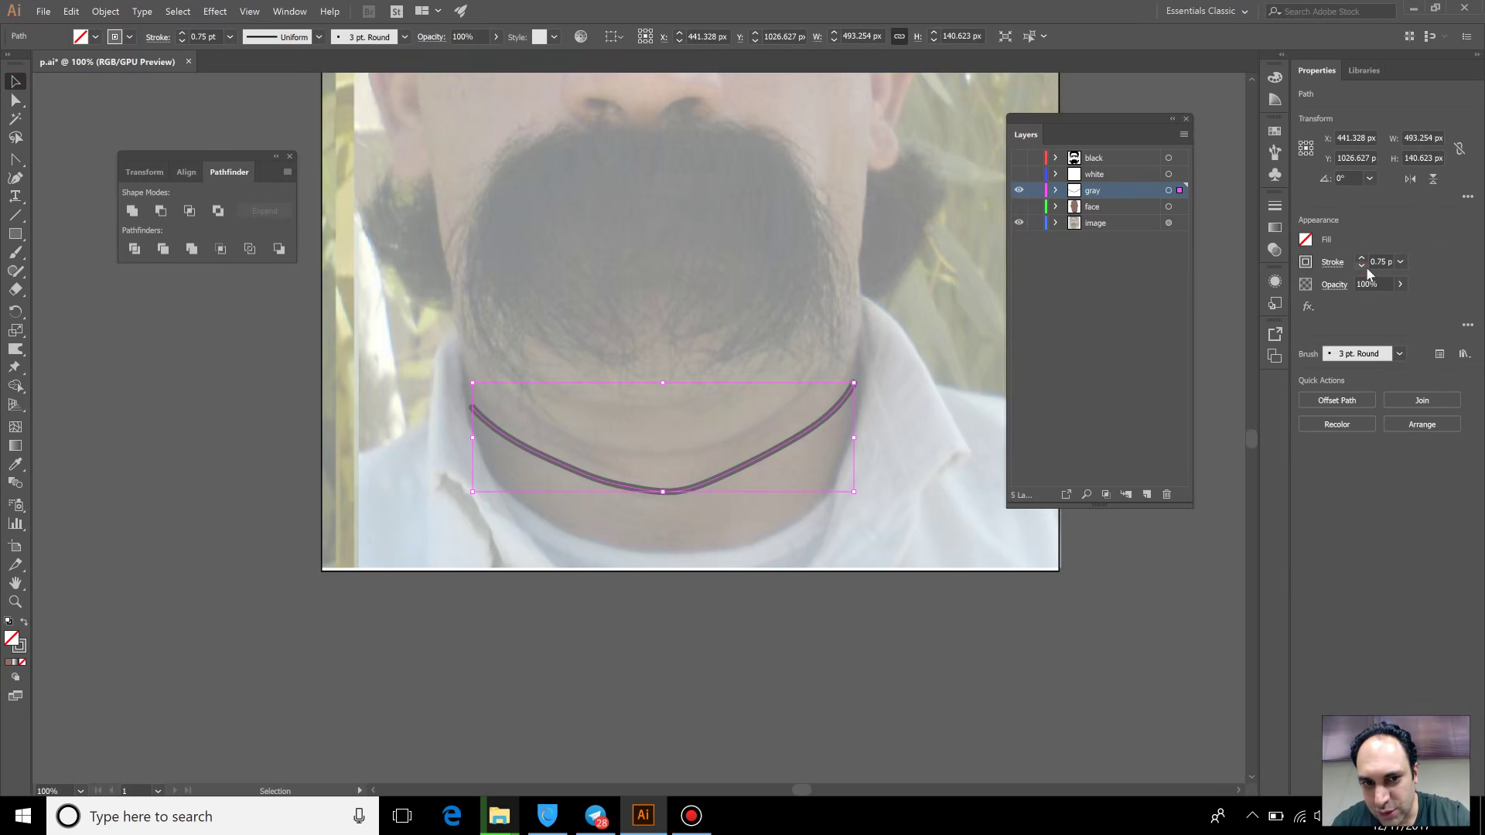
left_click(1363, 265)
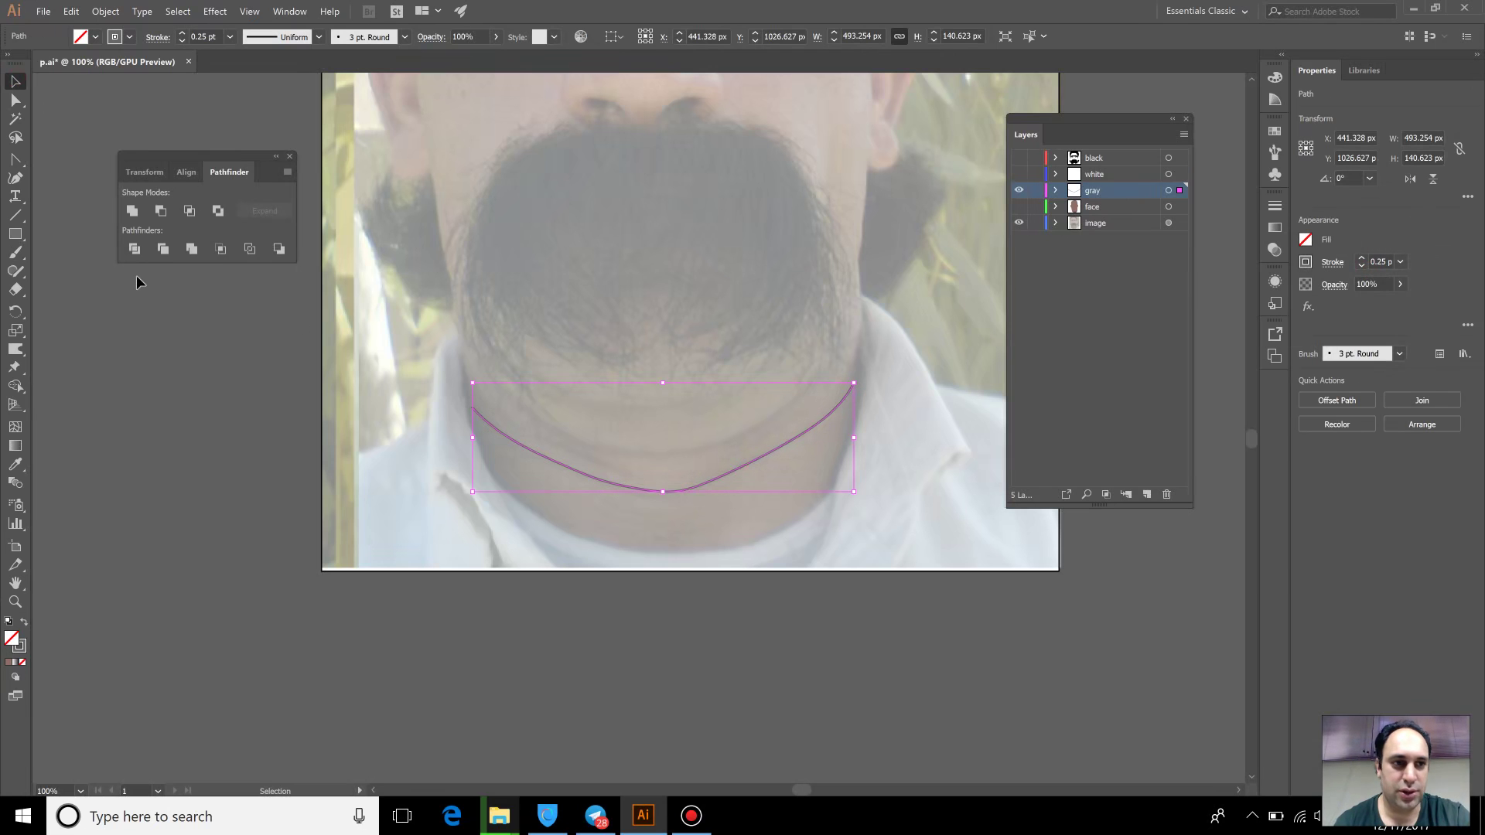
Paint a second line just above the chin line and show the face layer to compare
left_click(15, 253)
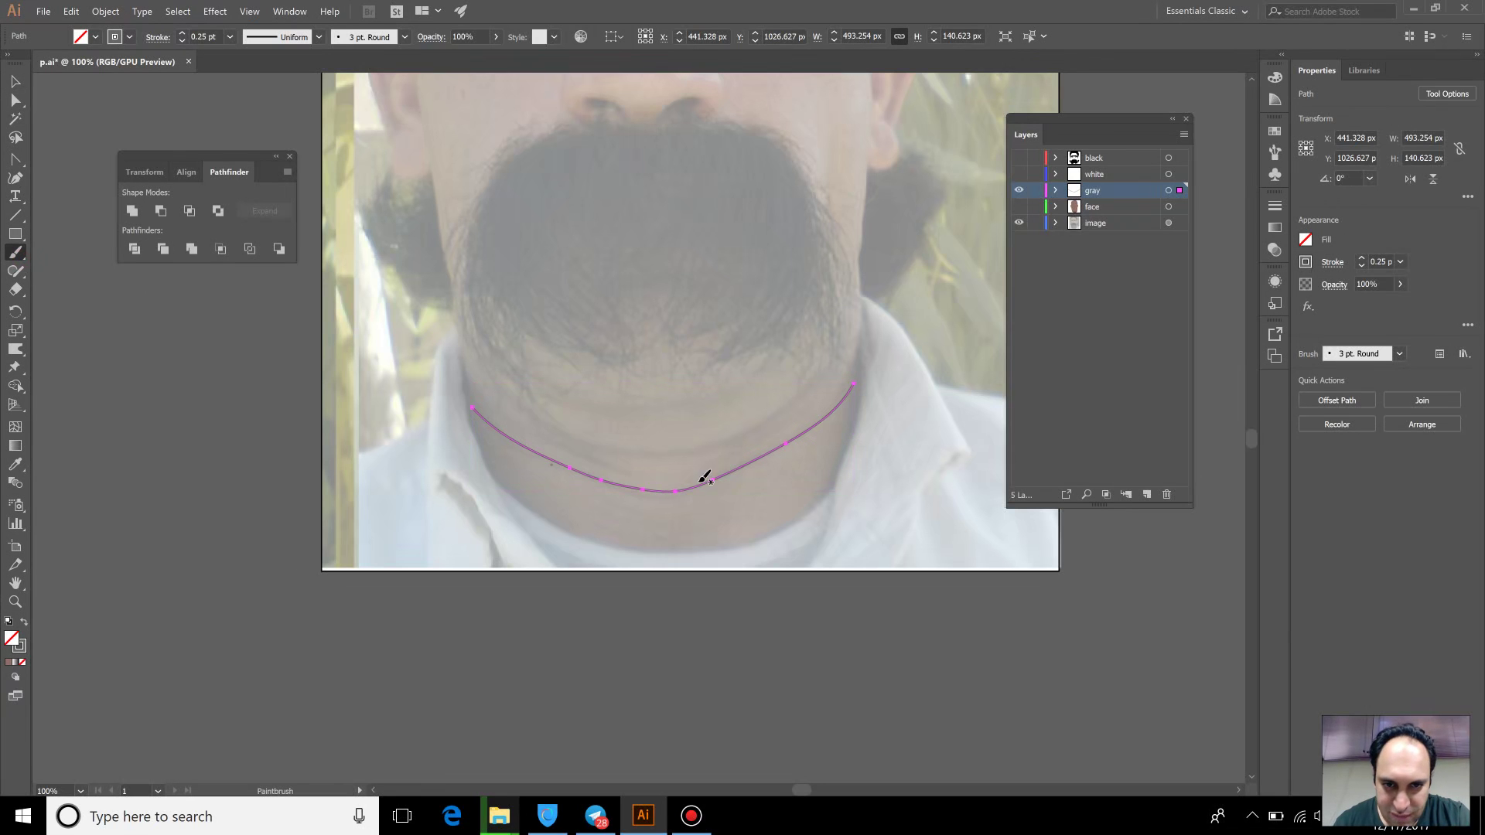
mouse_move(842, 351)
left_mouse_down()
mouse_move(688, 449)
mouse_move(472, 376)
left_mouse_up()
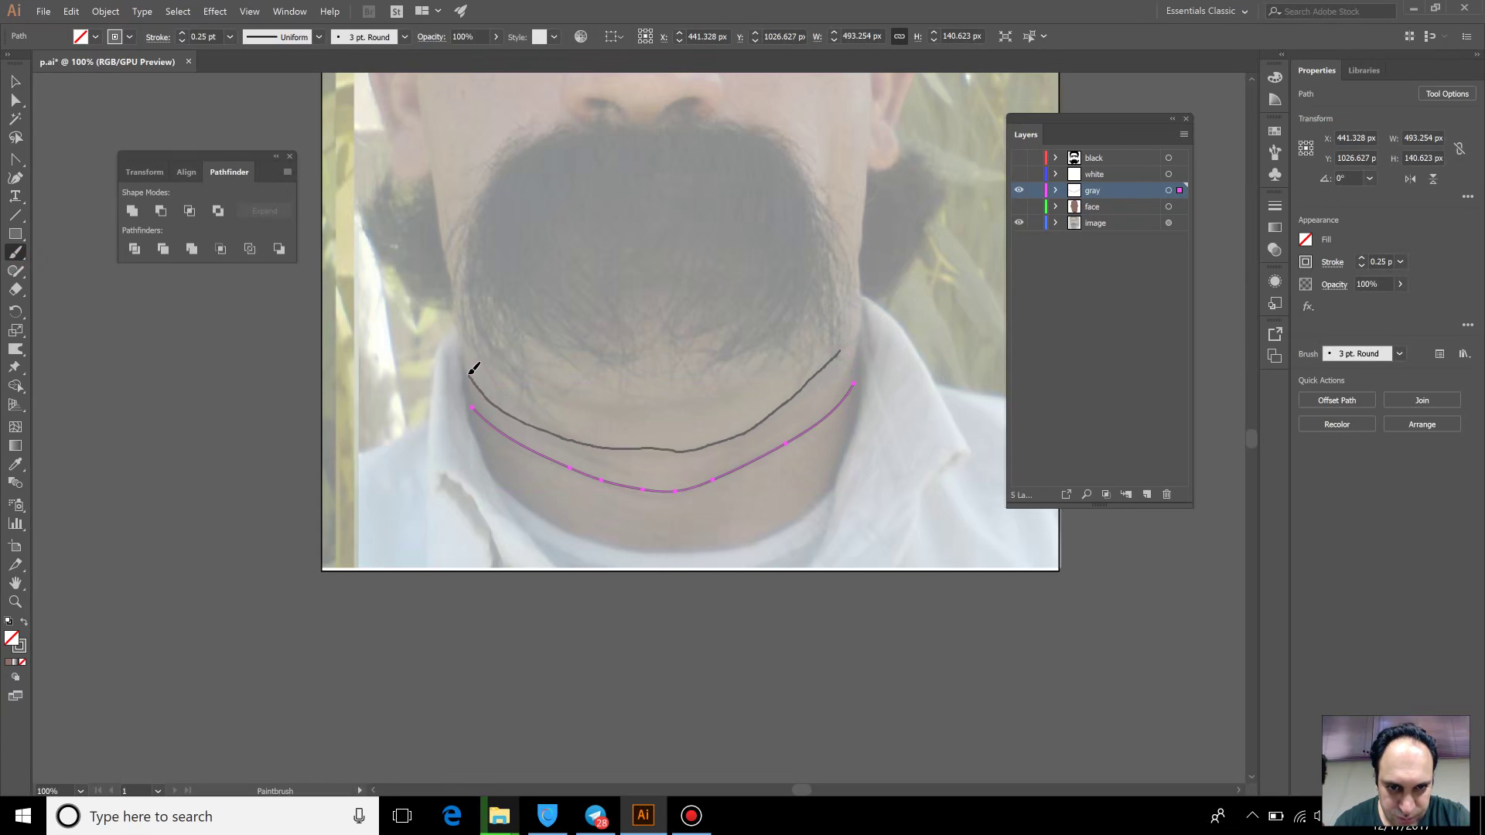
key("ctrl+shift+a")
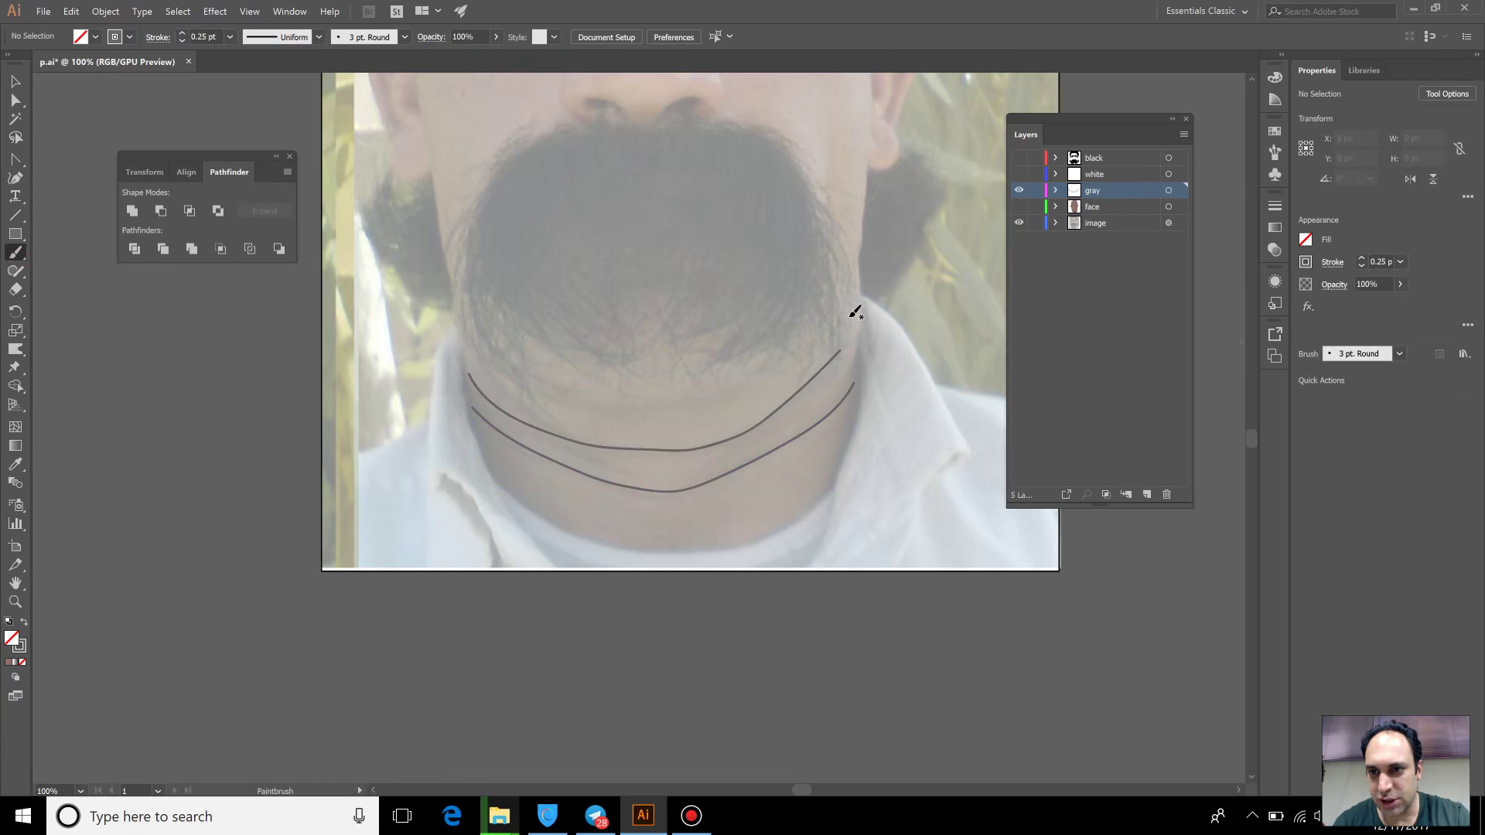
key("v")
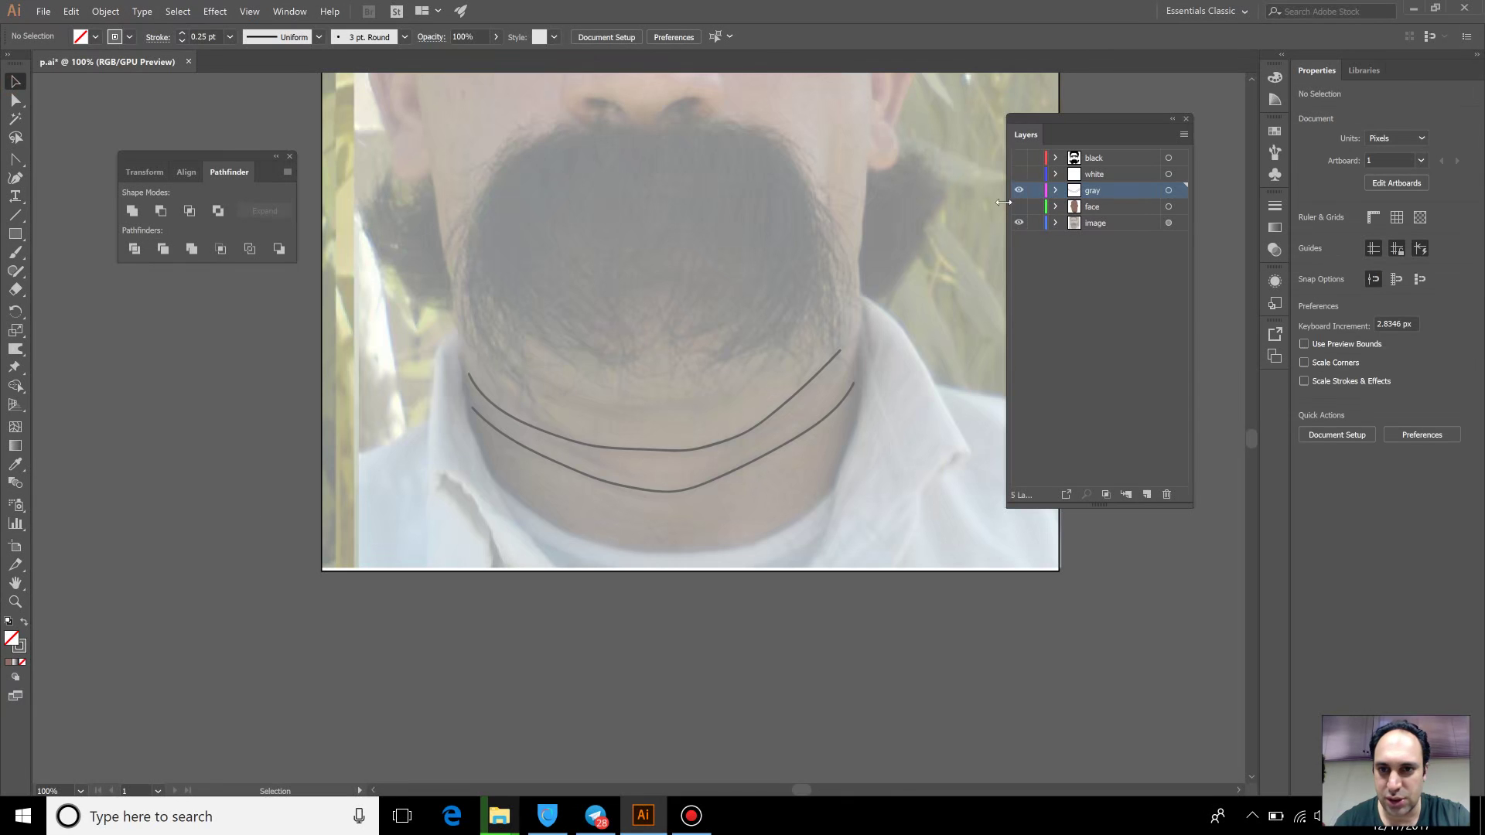
left_click(1016, 206)
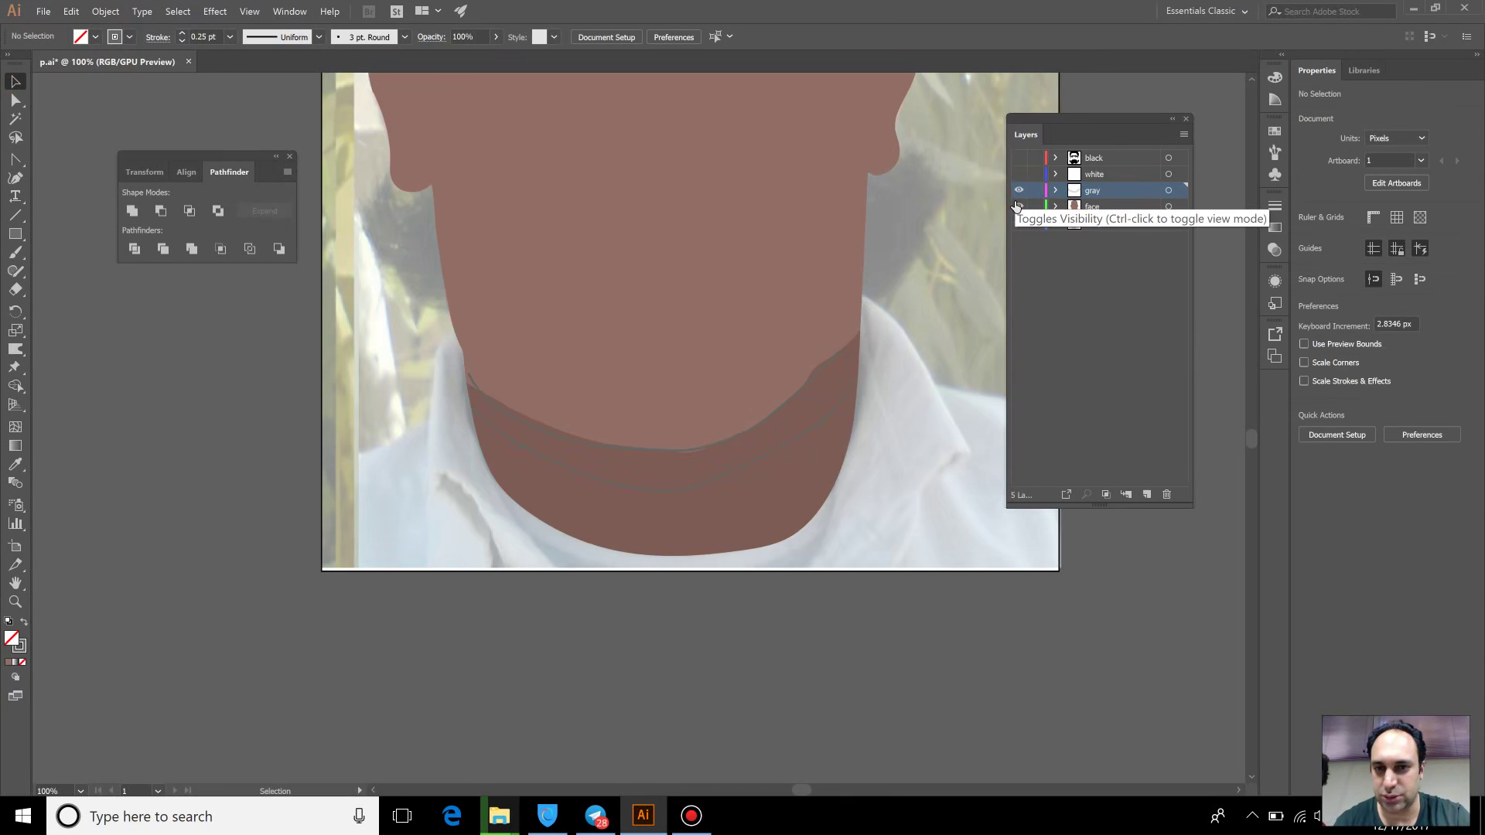
Delete the upper neck line, keeping the single thin jaw line over the photo
left_click(1018, 190)
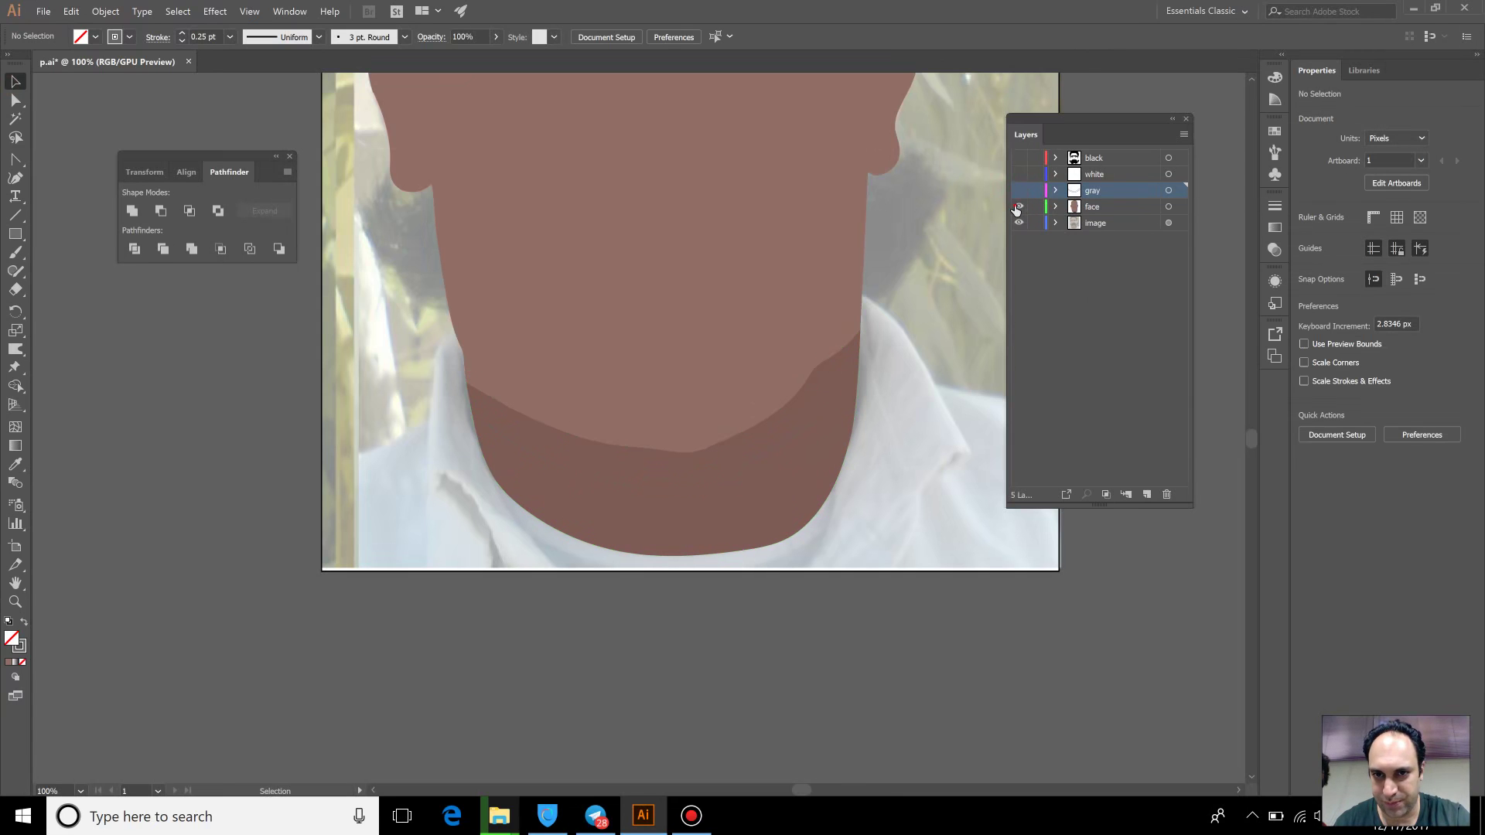
left_click(1019, 206)
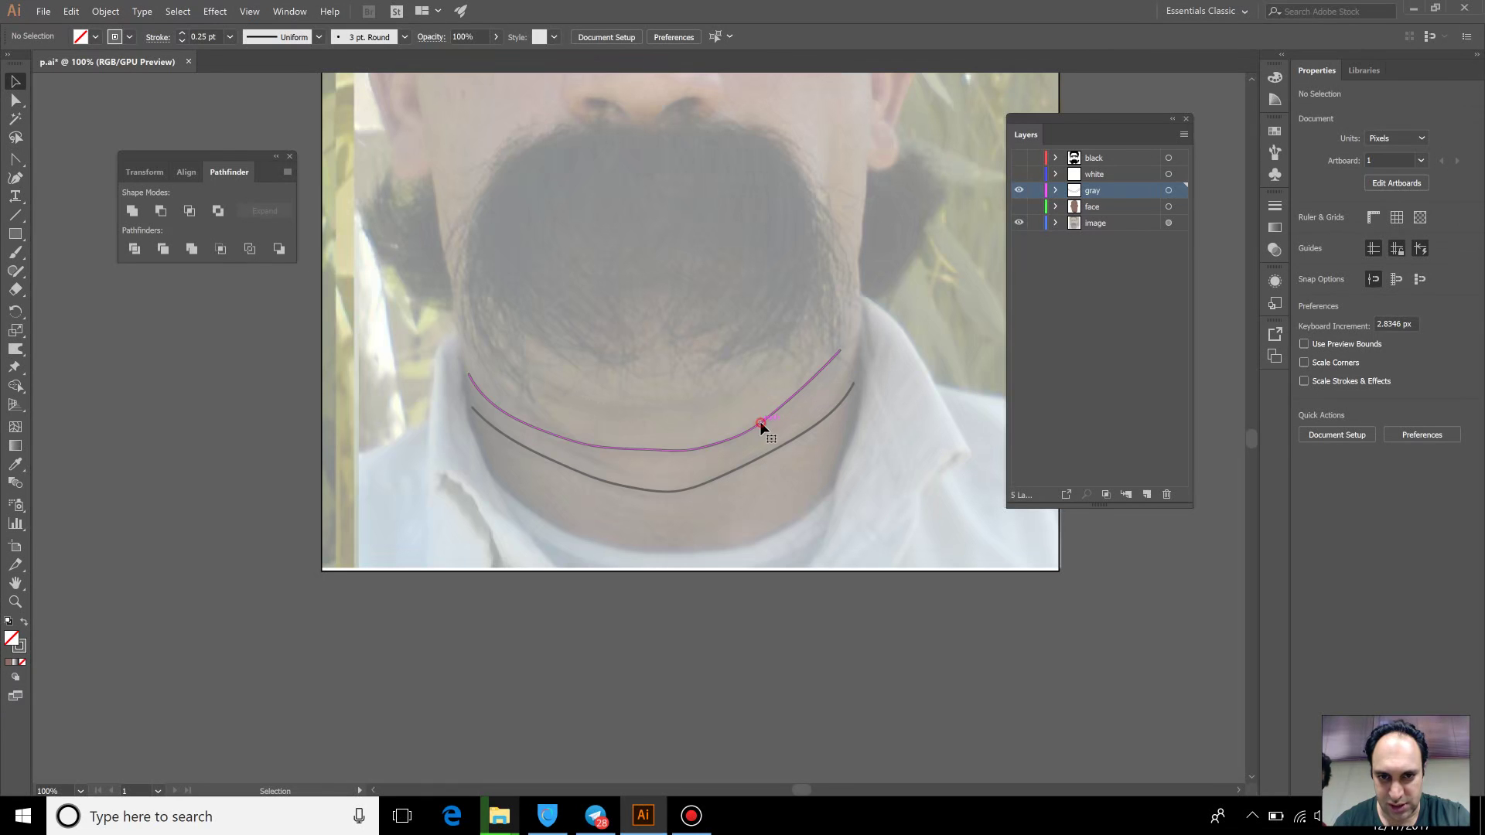
left_click(762, 424)
key("Delete")
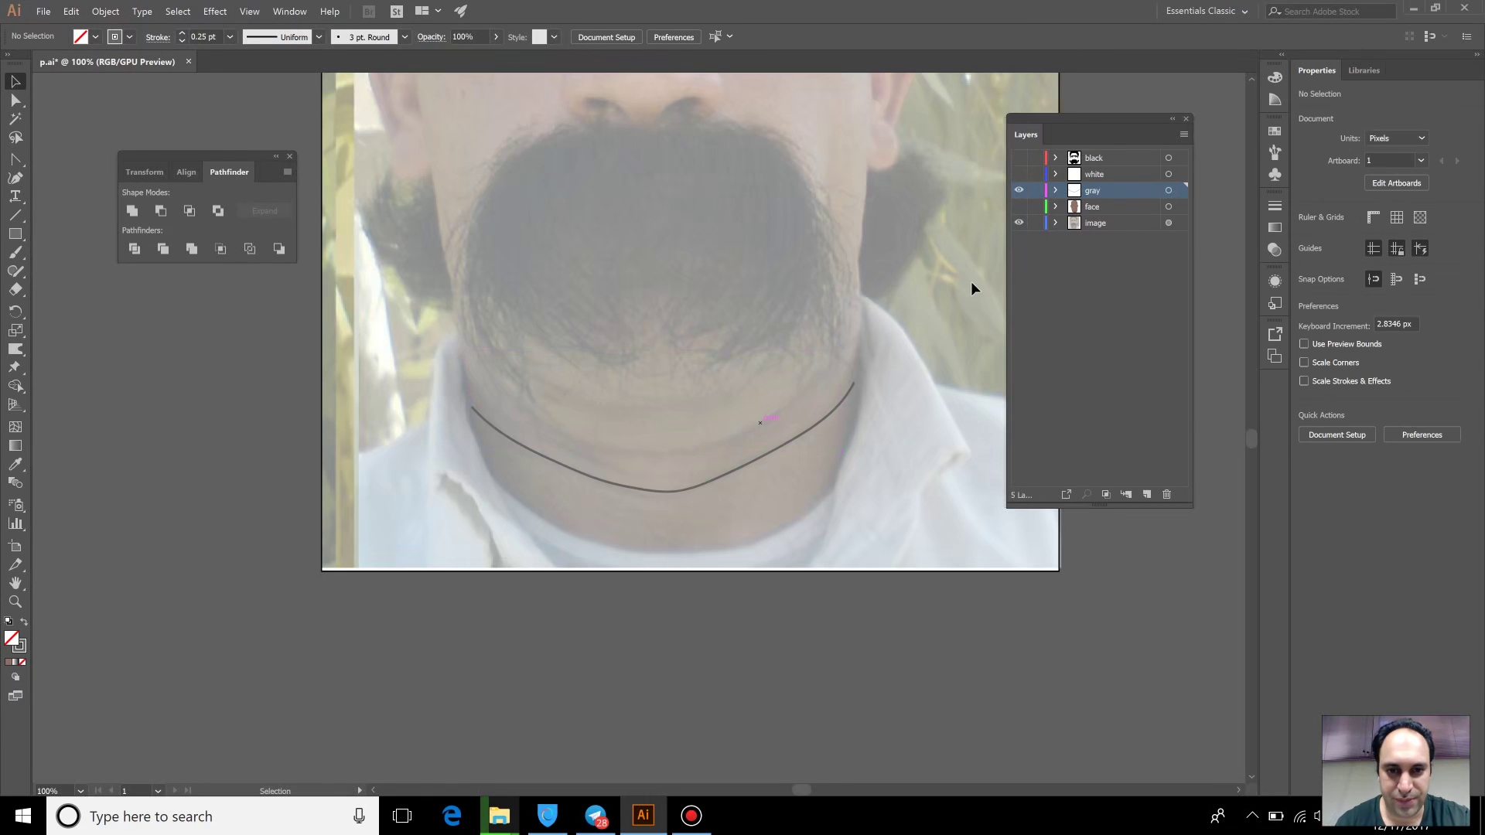
left_click(1018, 207)
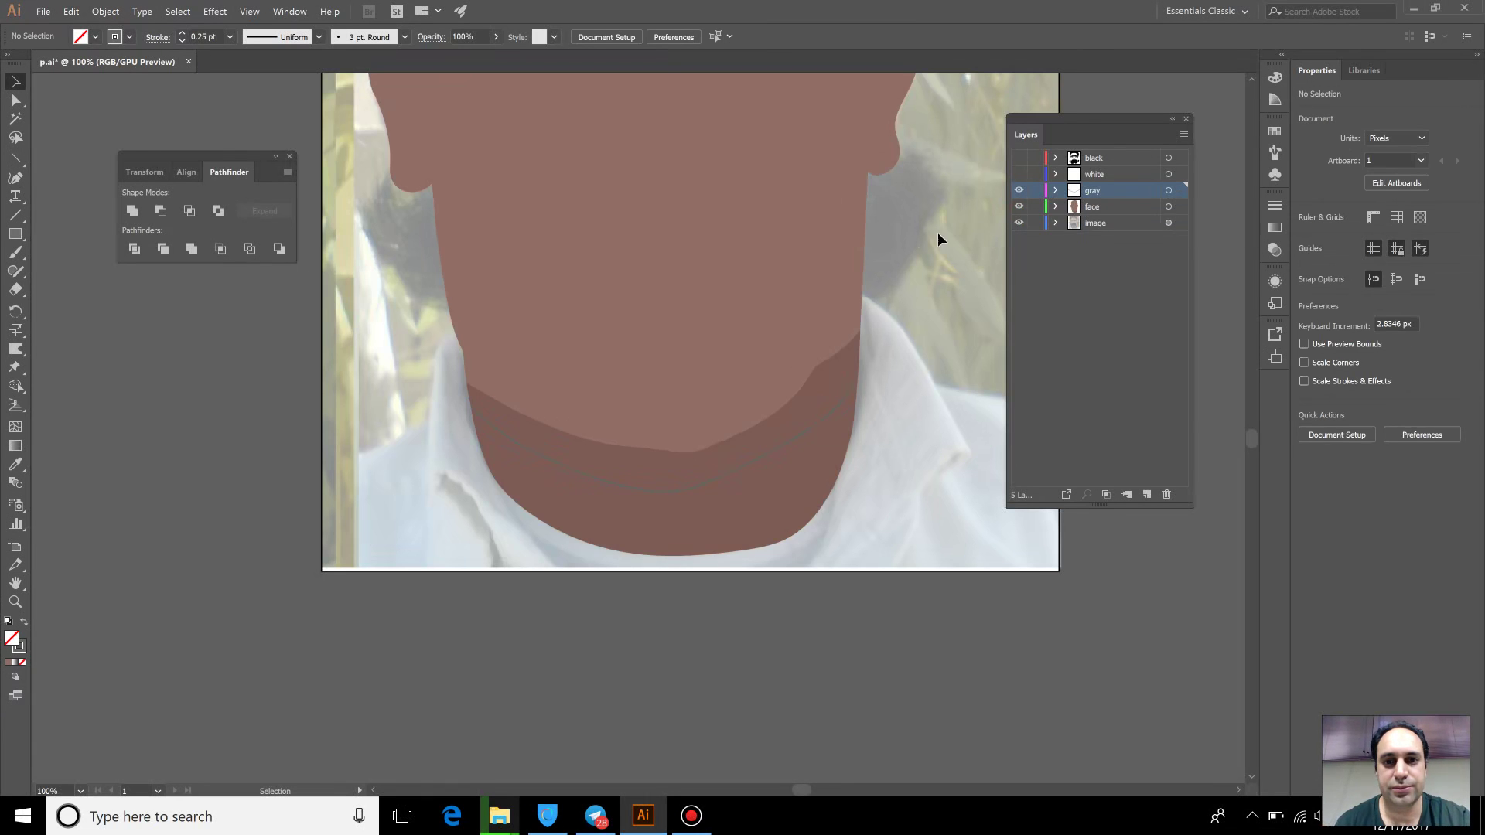
left_click_drag(930, 214, 926, 431)
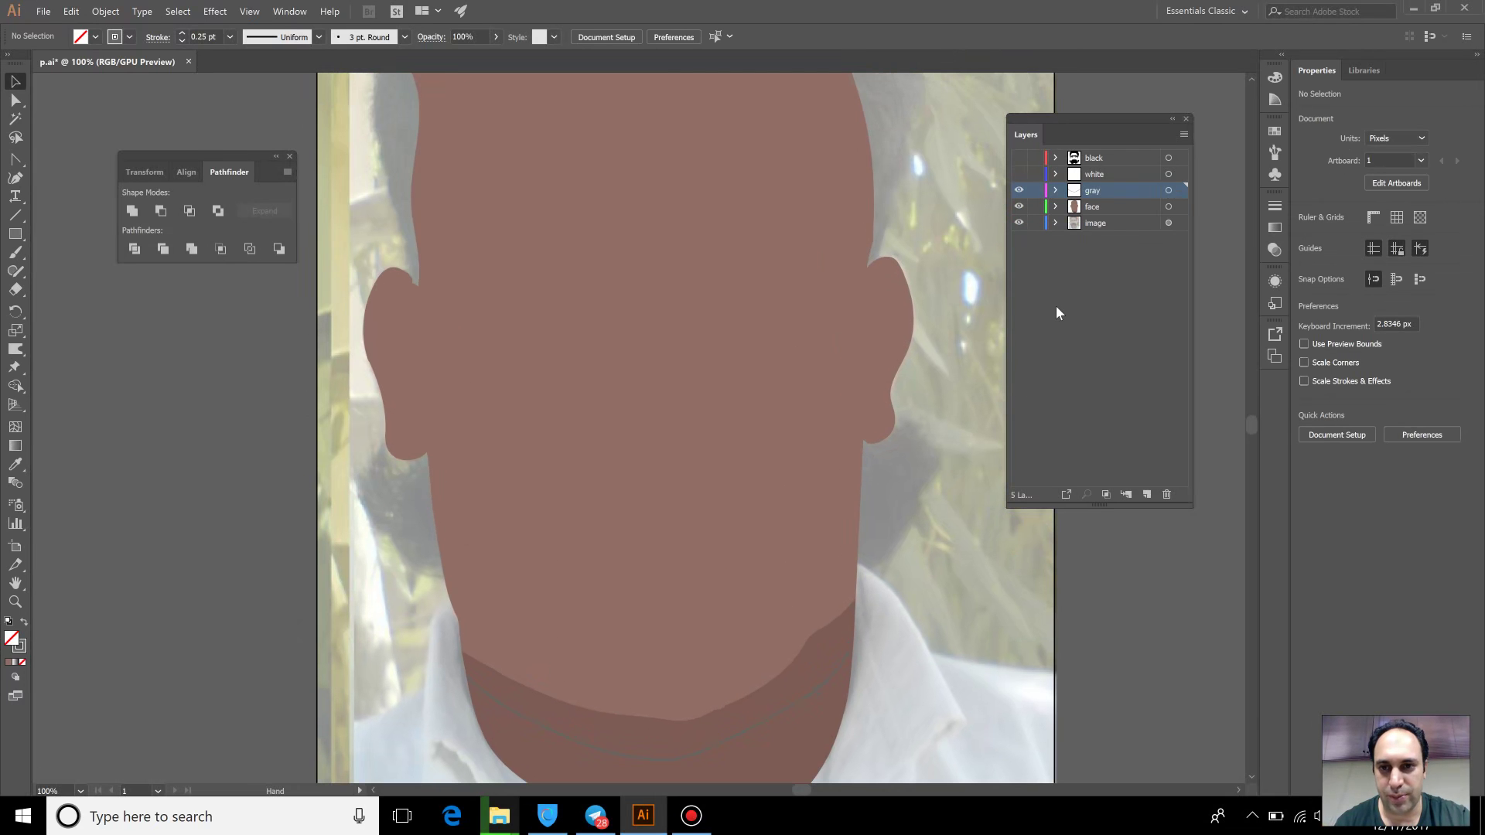
left_click(1018, 207)
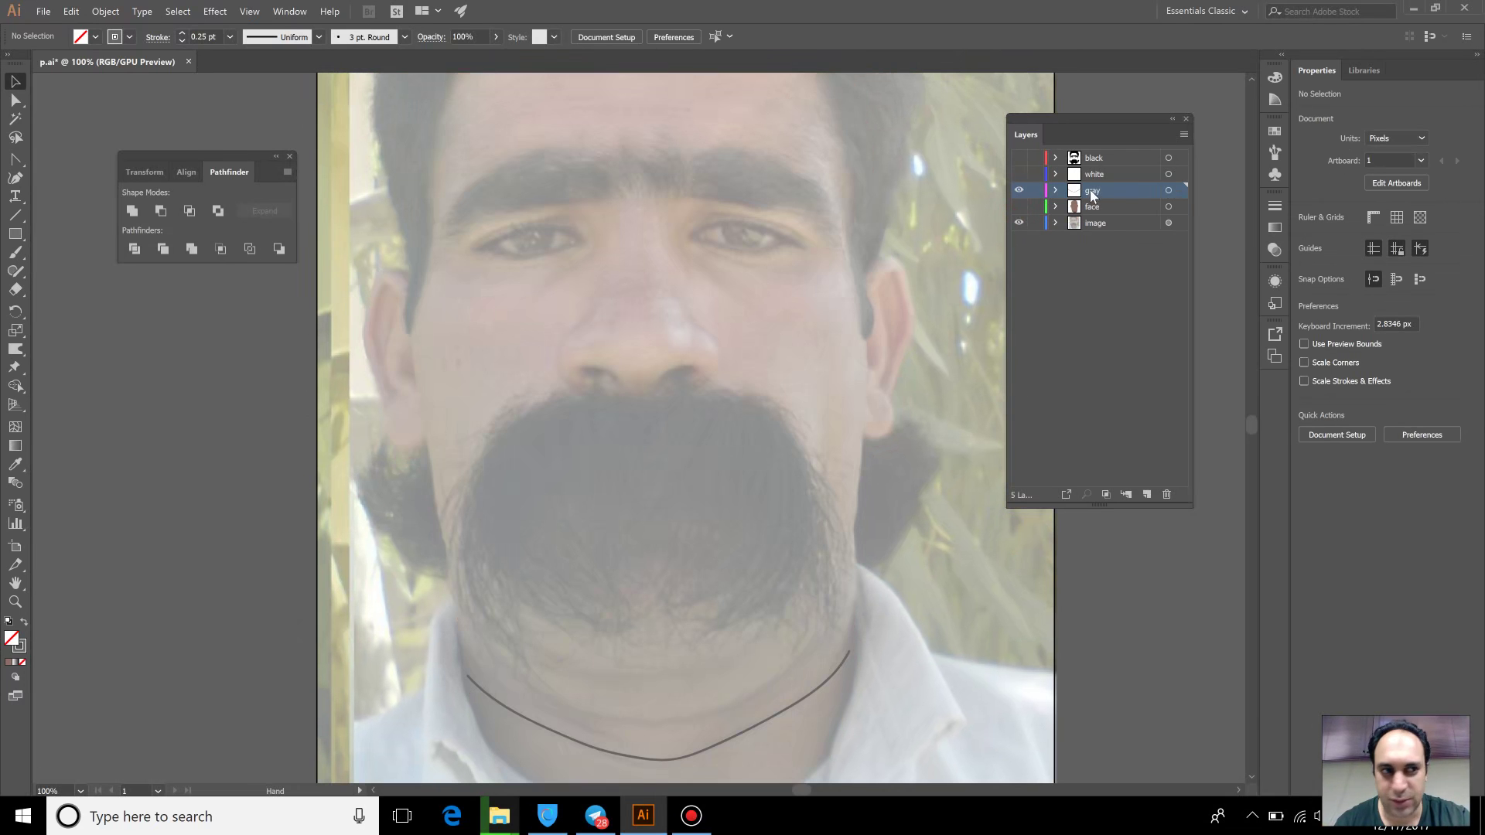
left_click(16, 252)
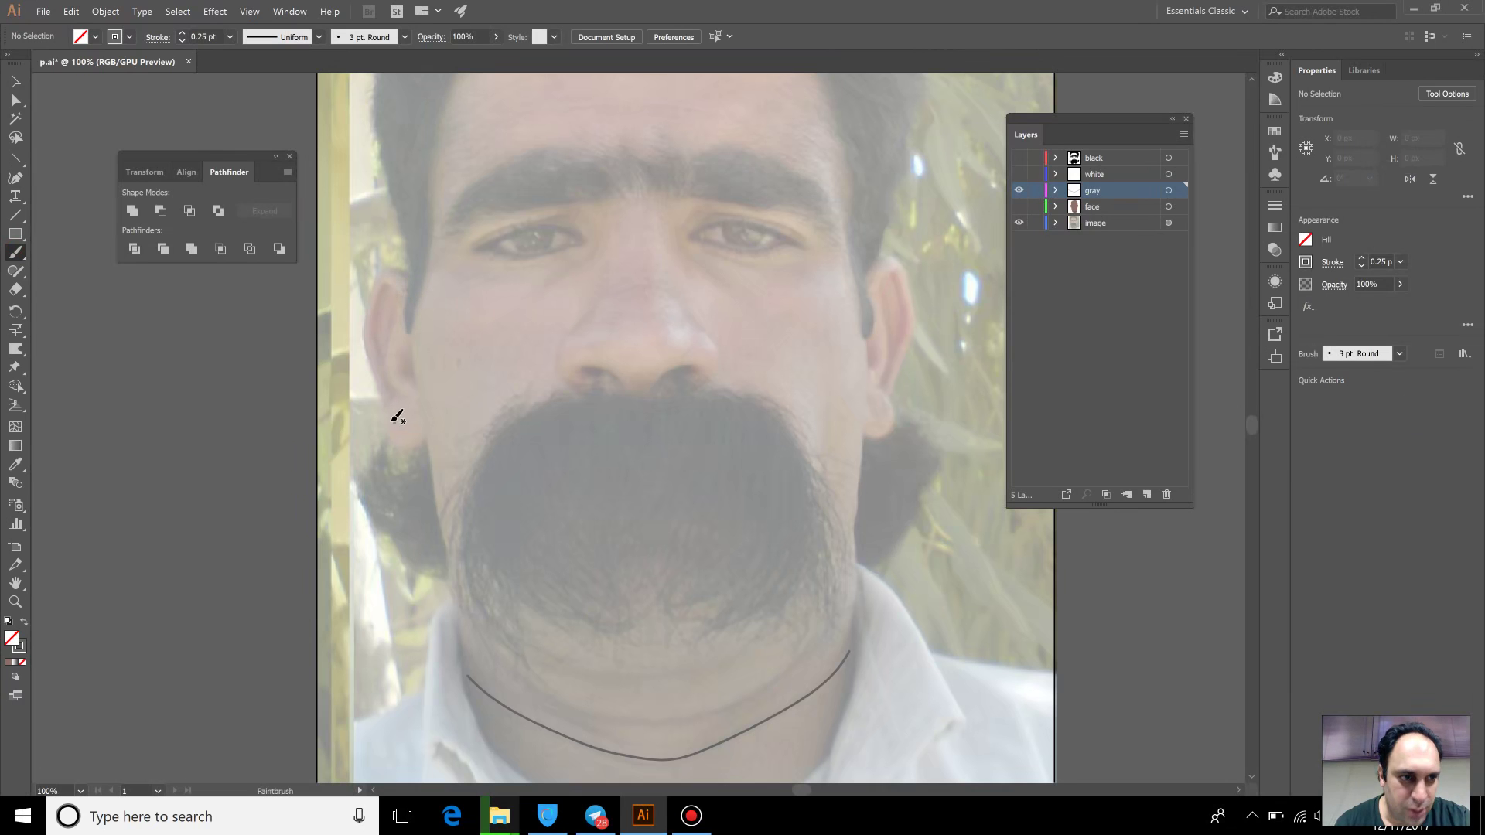
Trace a closed Pen outline around the ear's inner fold
left_click_drag(15, 159, 101, 191)
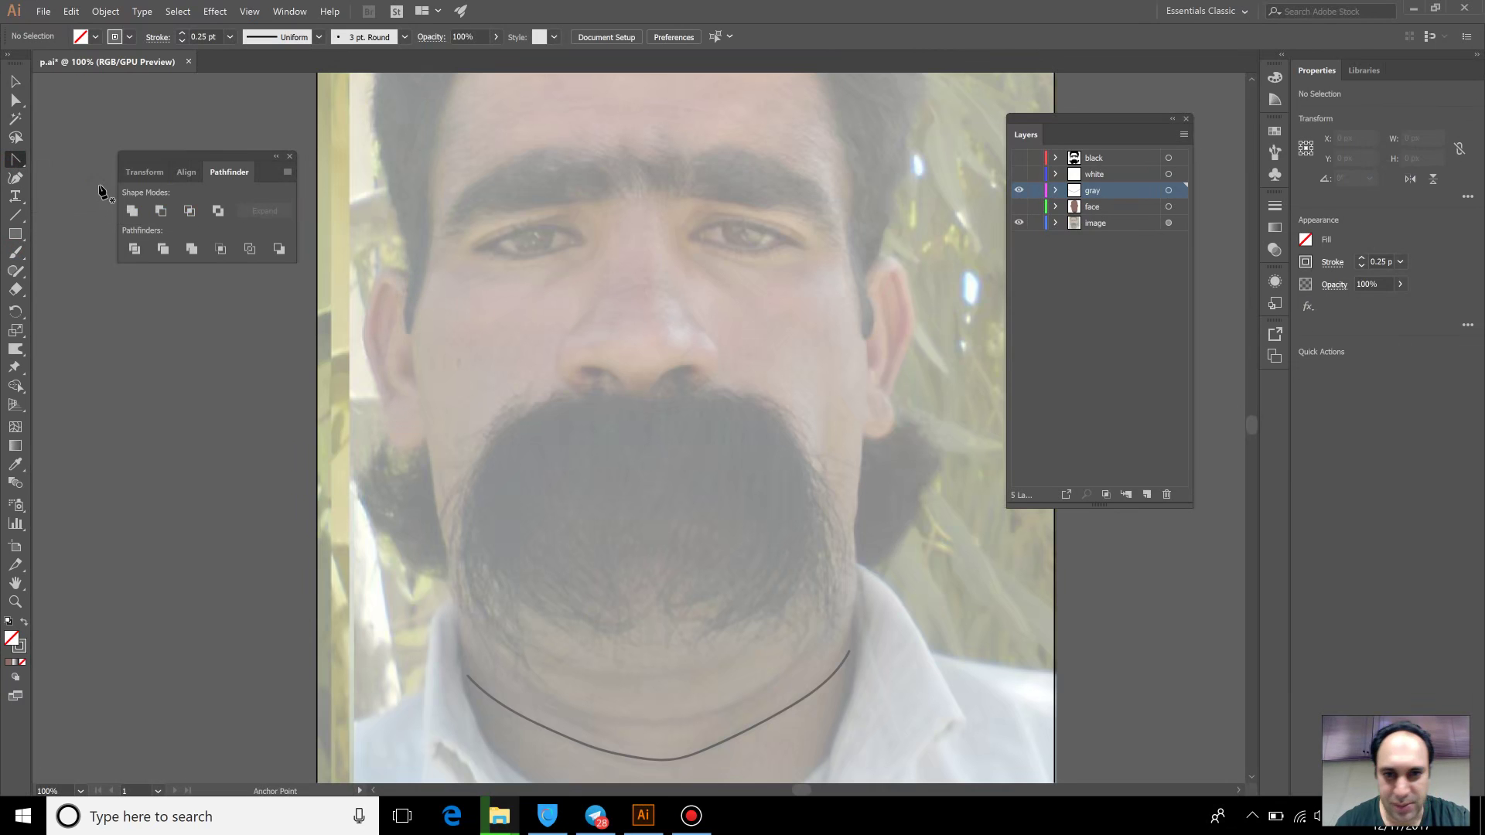
left_click_drag(354, 193, 428, 386)
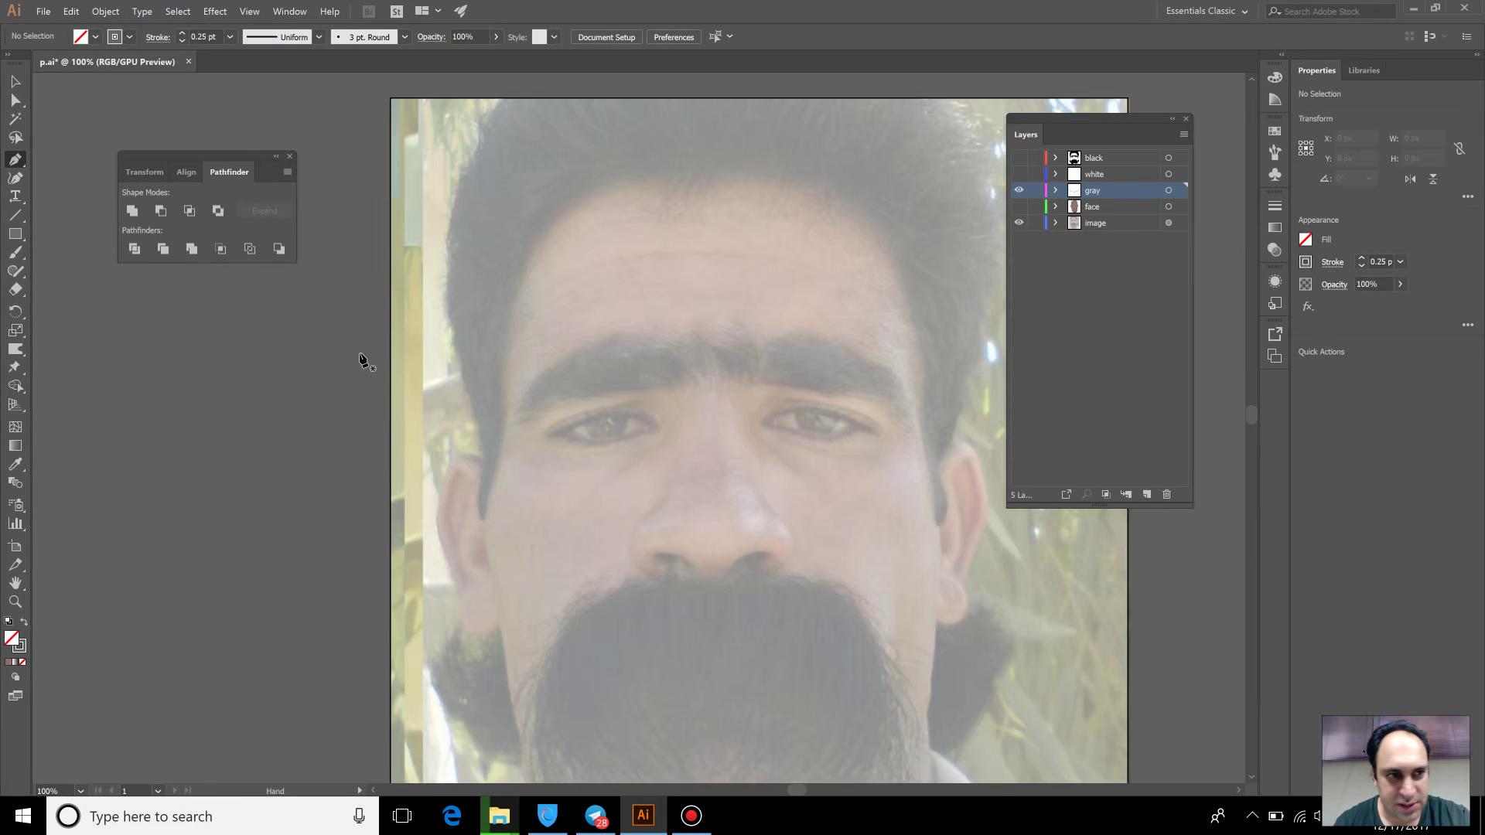
left_click_drag(860, 520, 727, 393)
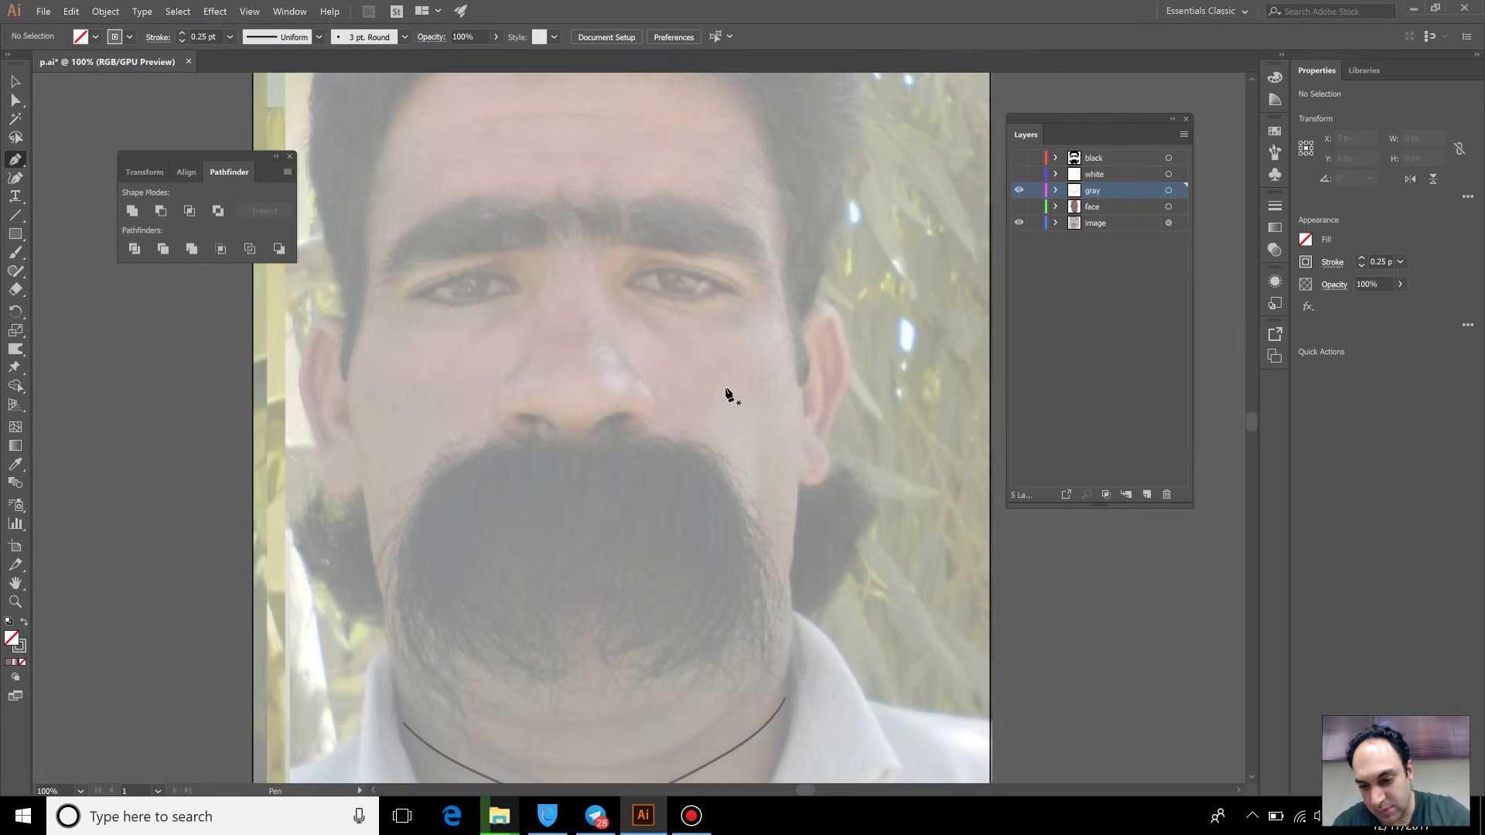
scroll(723, 393, "up", 1)
scroll(473, 482, "up", 1)
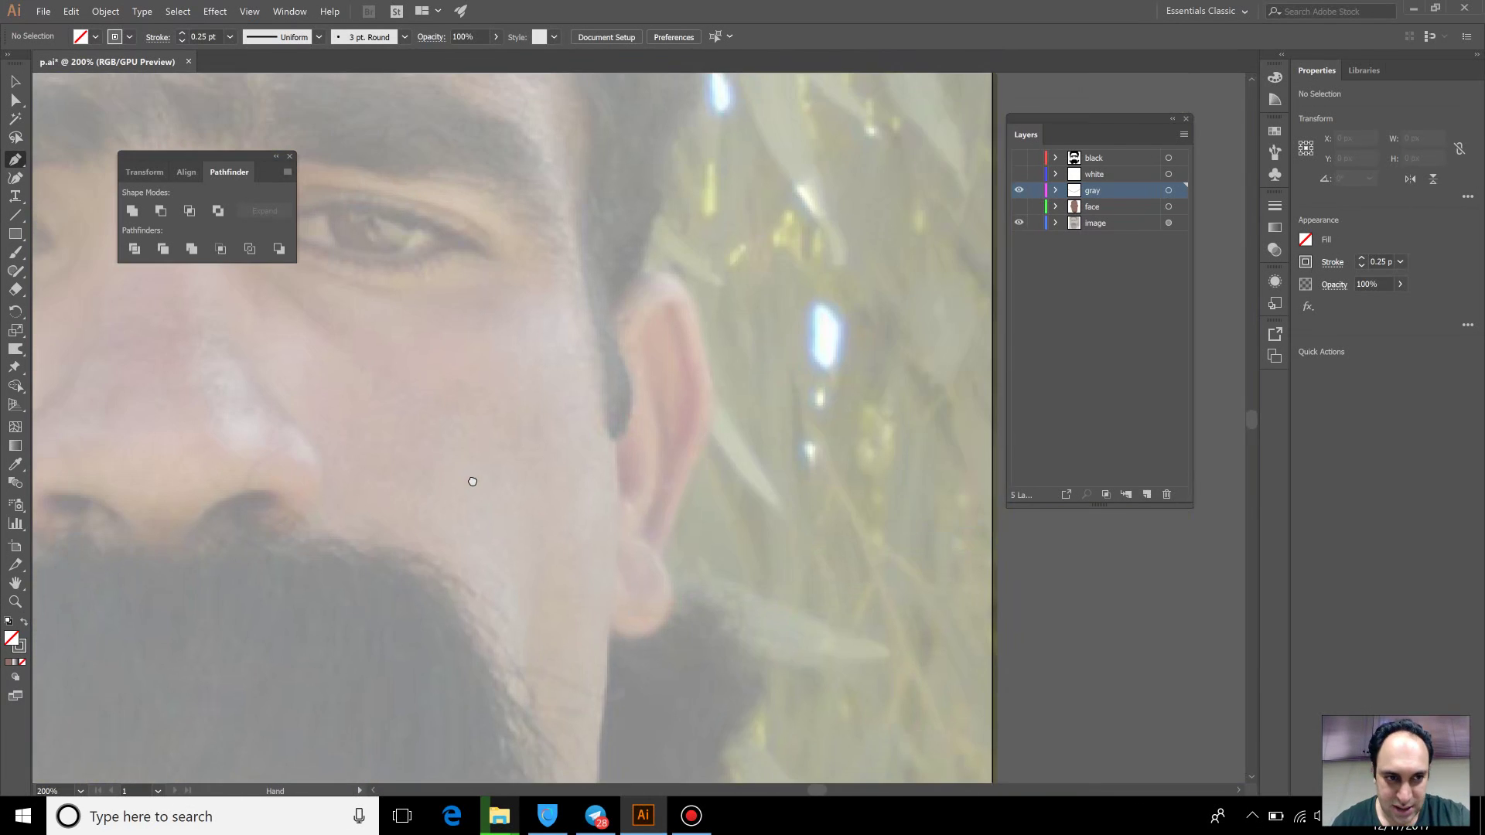
scroll(611, 576, "left", 4)
scroll(622, 541, "up", 1)
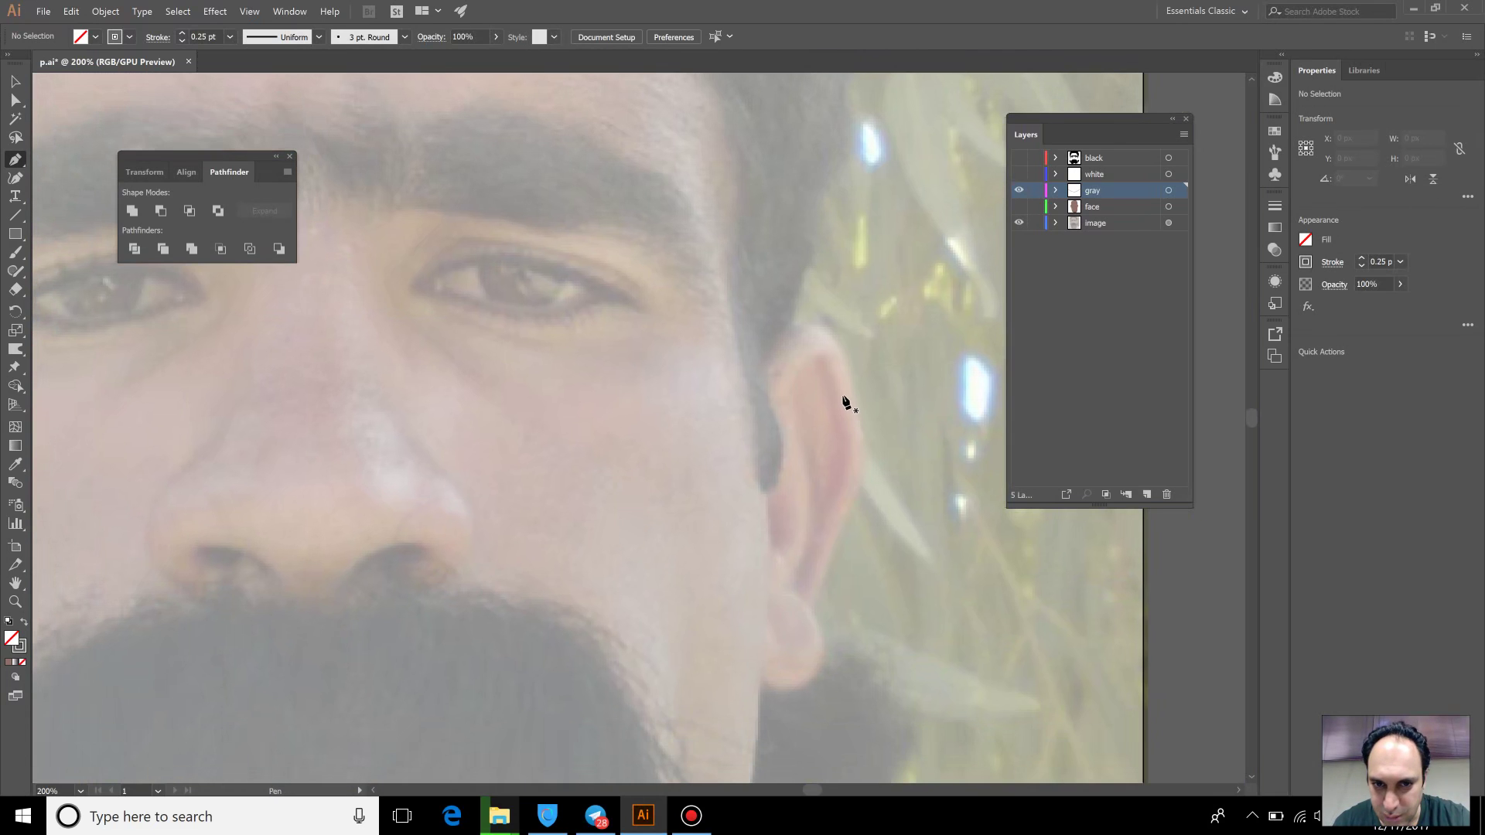
left_click(822, 359)
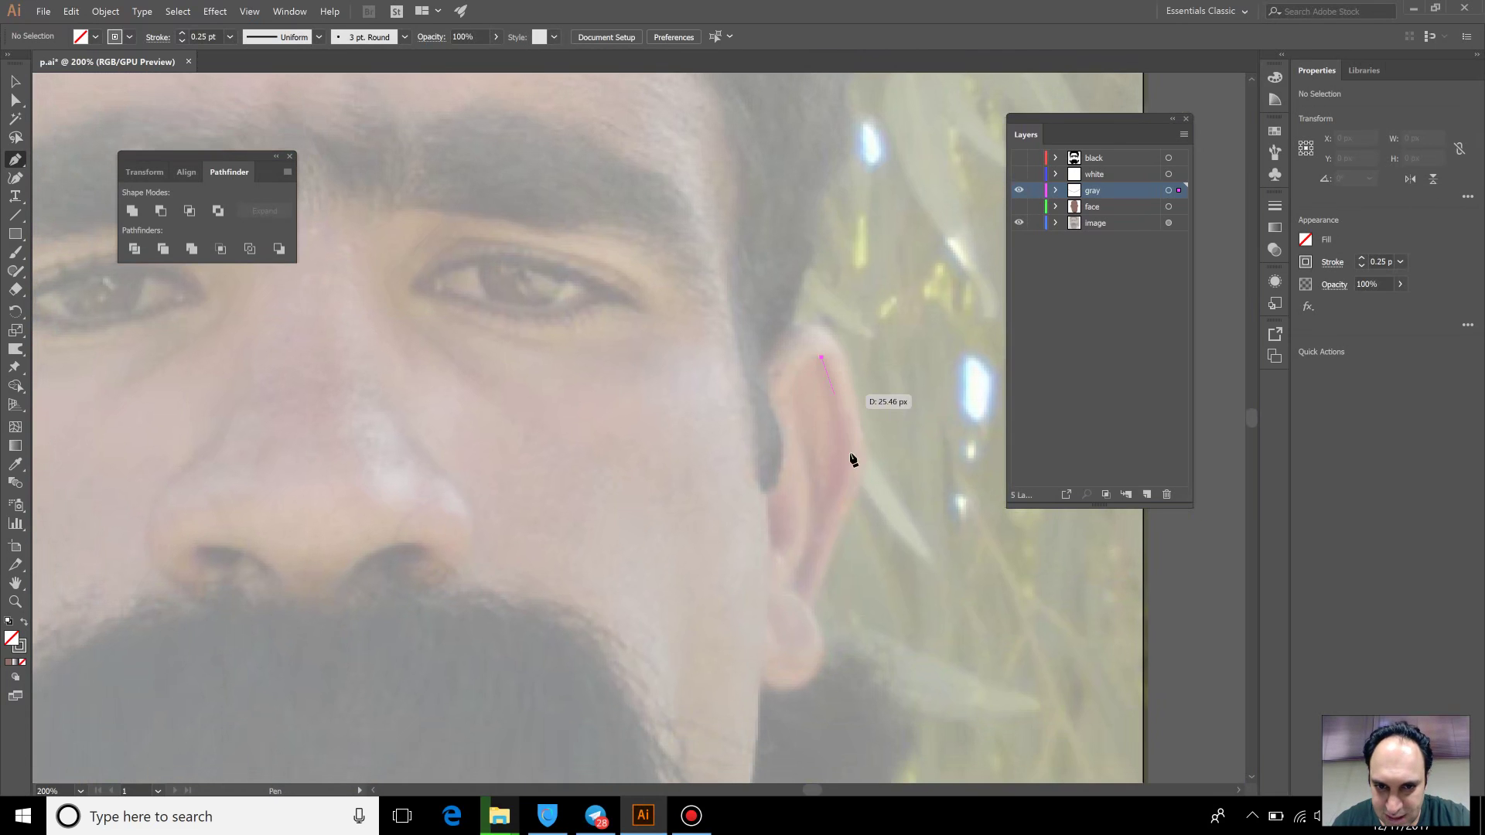
left_click_drag(806, 597, 790, 592)
left_click(806, 496)
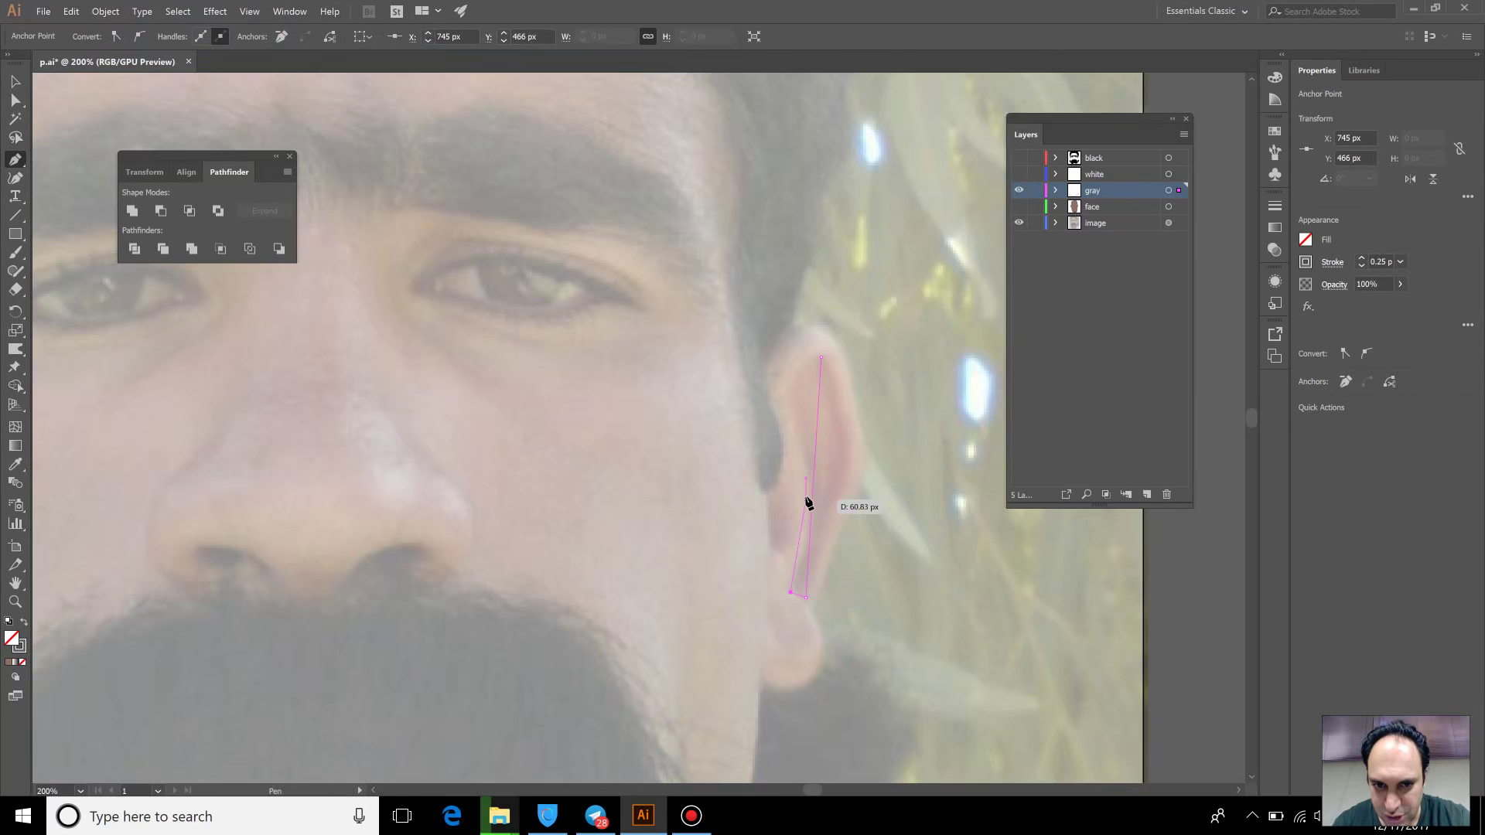
left_click(777, 403)
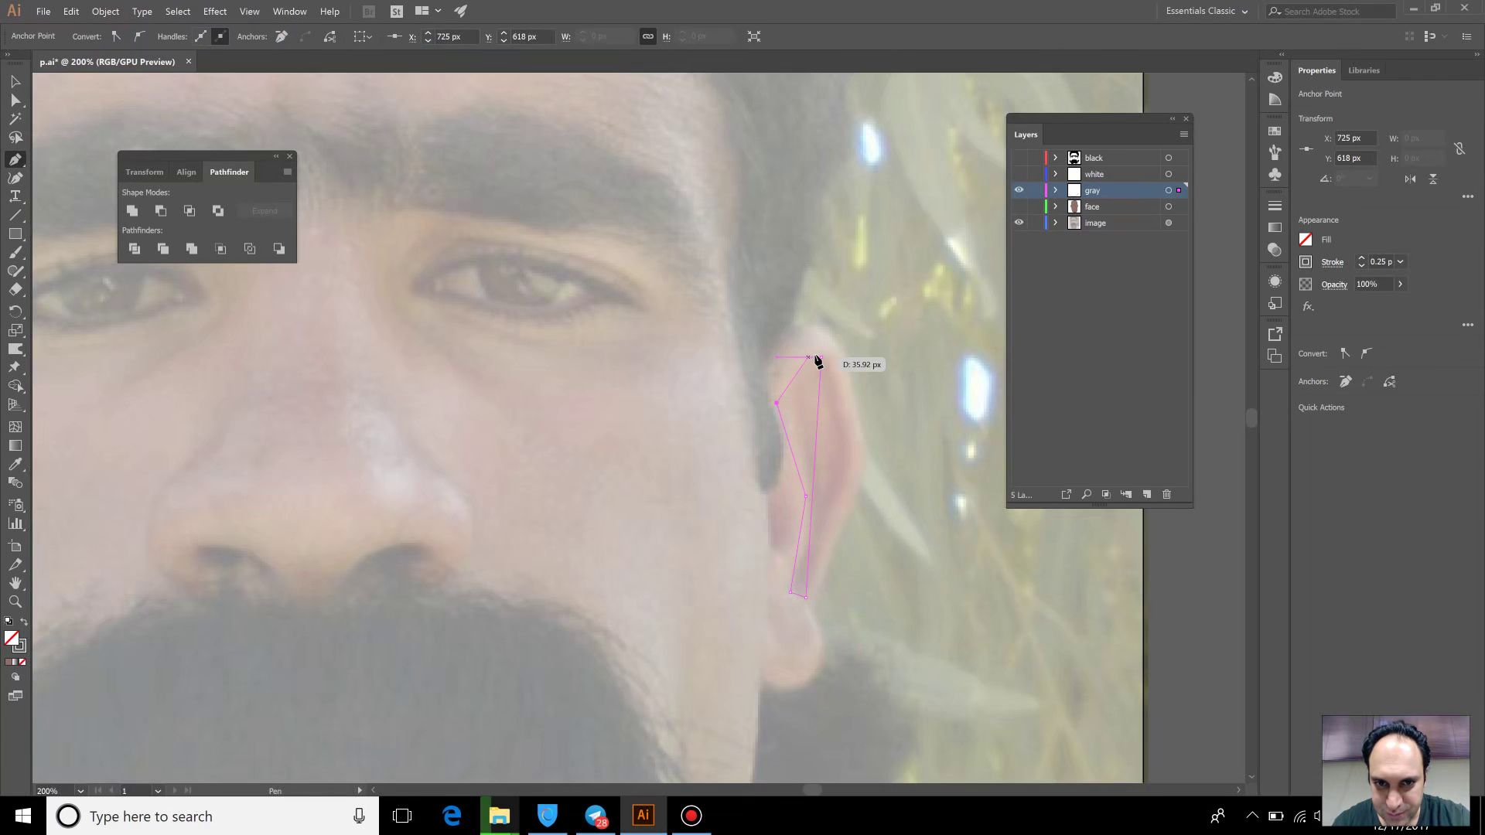
left_click(821, 358)
Curve the ear shape's right, lower-left and top sides with the Anchor Point tool
left_click(15, 160)
key("shift+c")
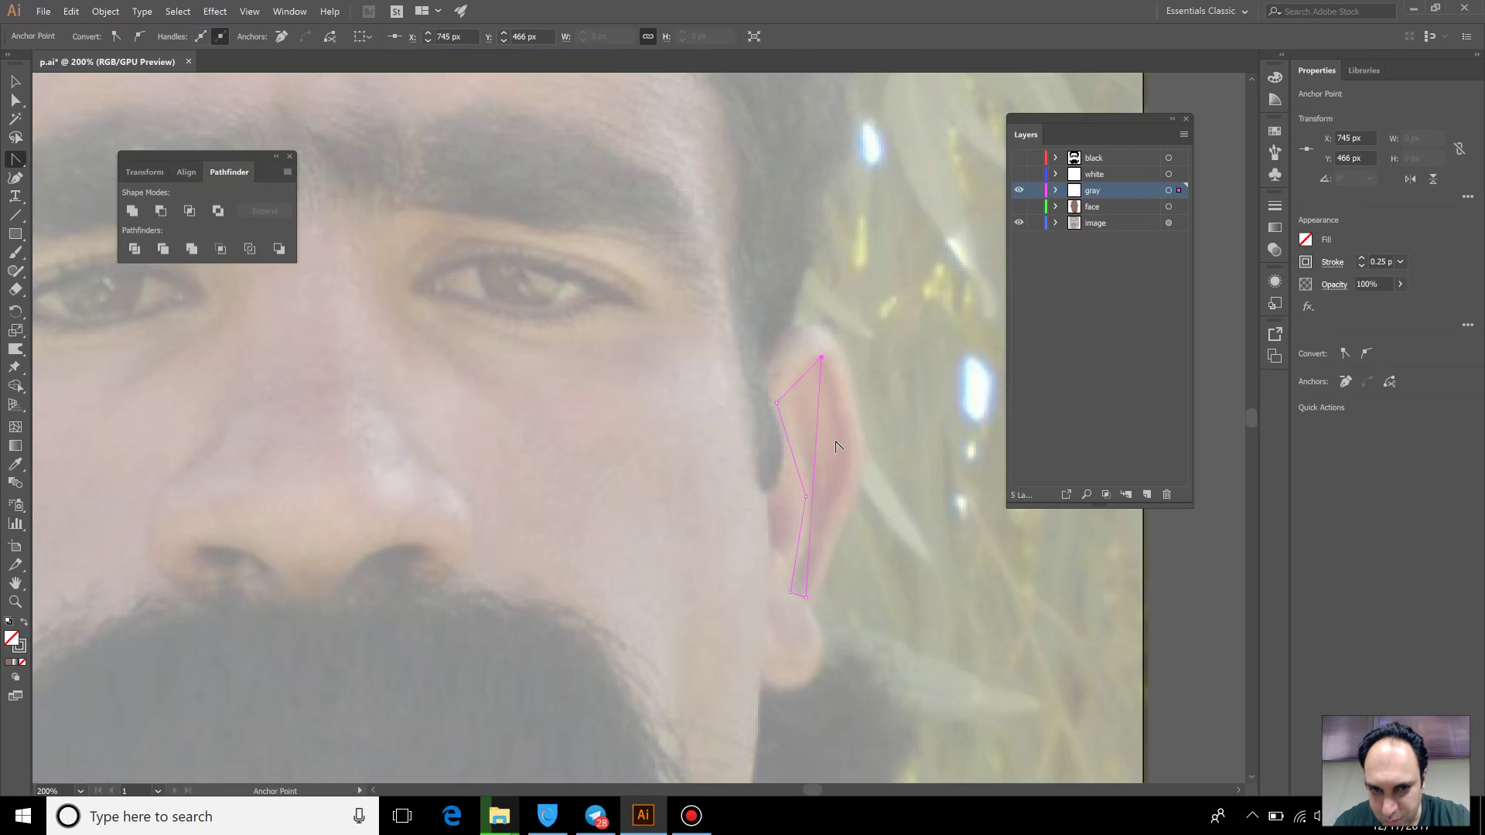
mouse_move(843, 477)
left_mouse_down()
mouse_move(789, 450)
mouse_move(811, 445)
left_mouse_up()
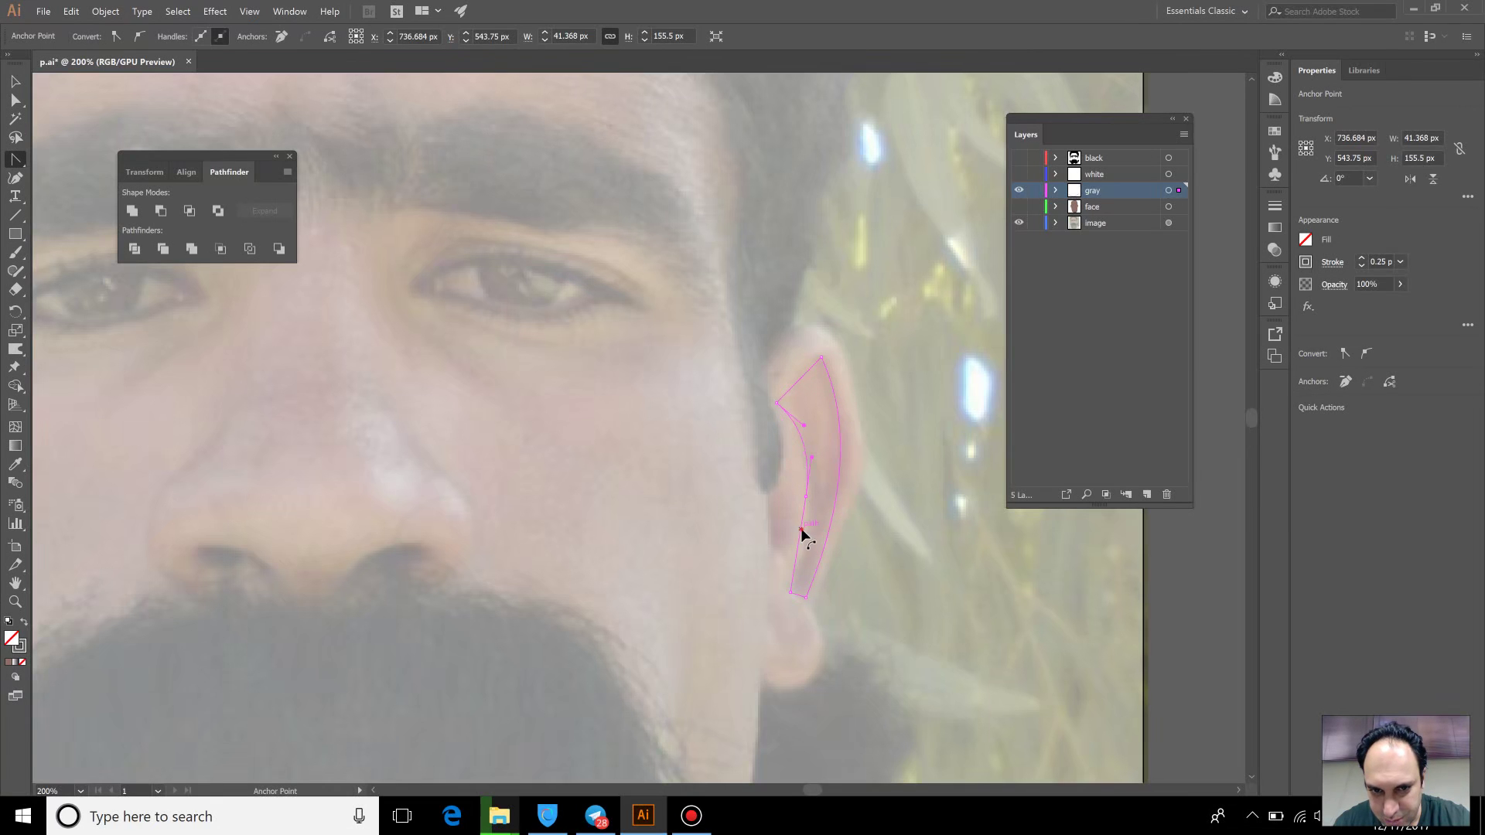
left_click_drag(811, 513, 811, 458)
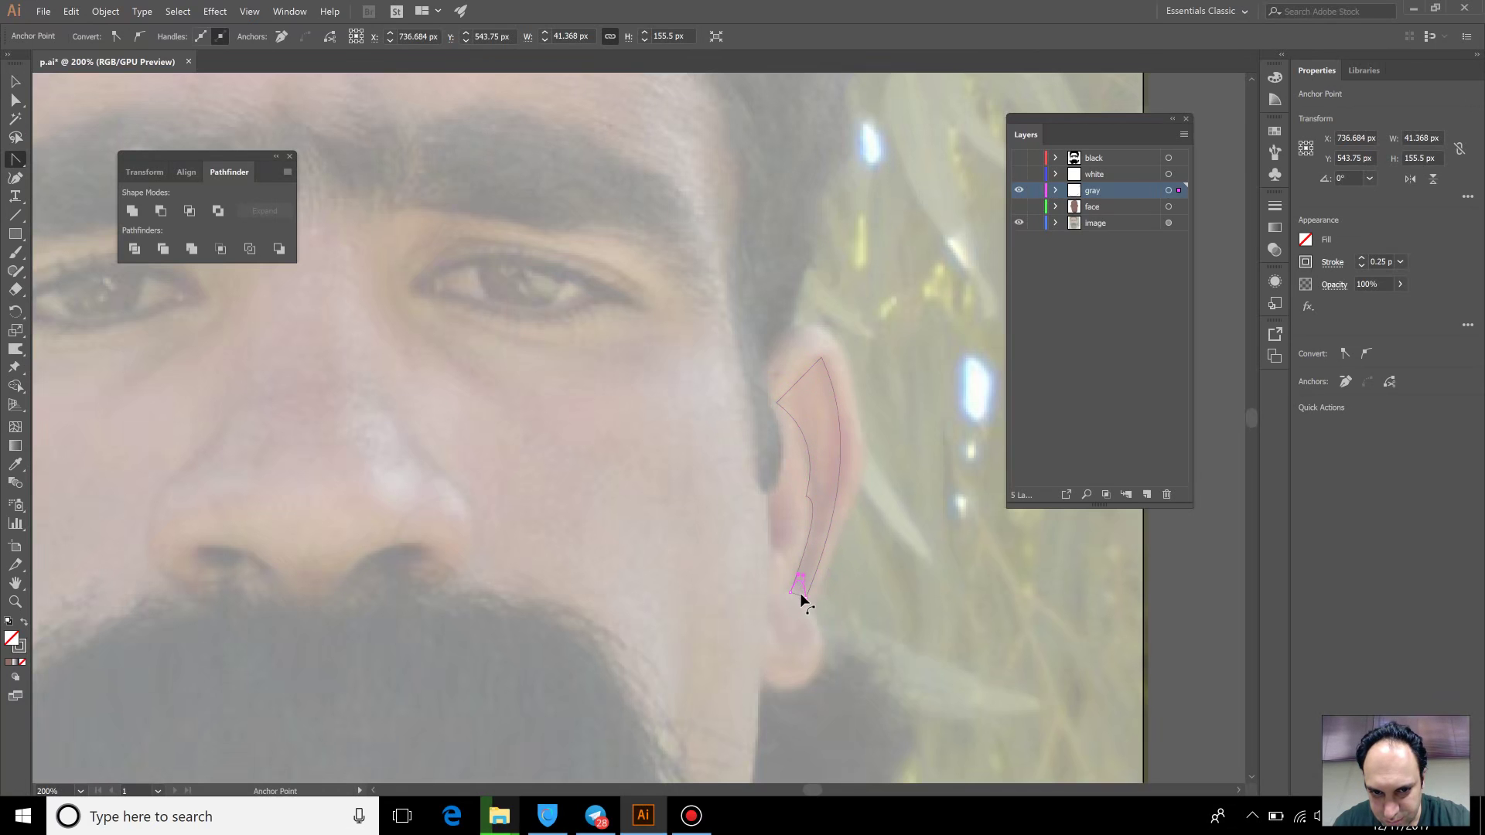
key("ctrl+z")
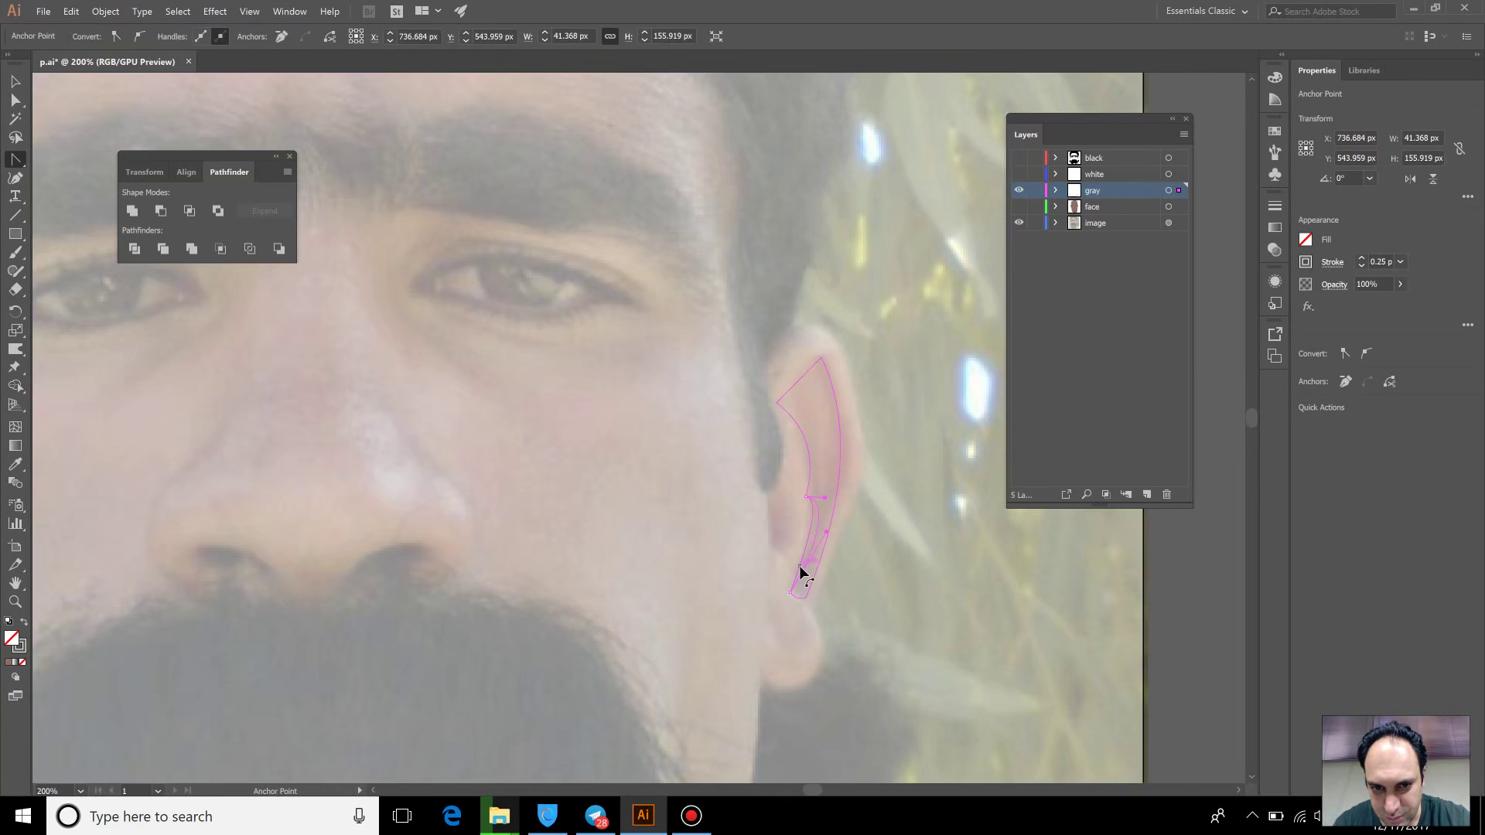
left_click_drag(794, 389, 796, 377)
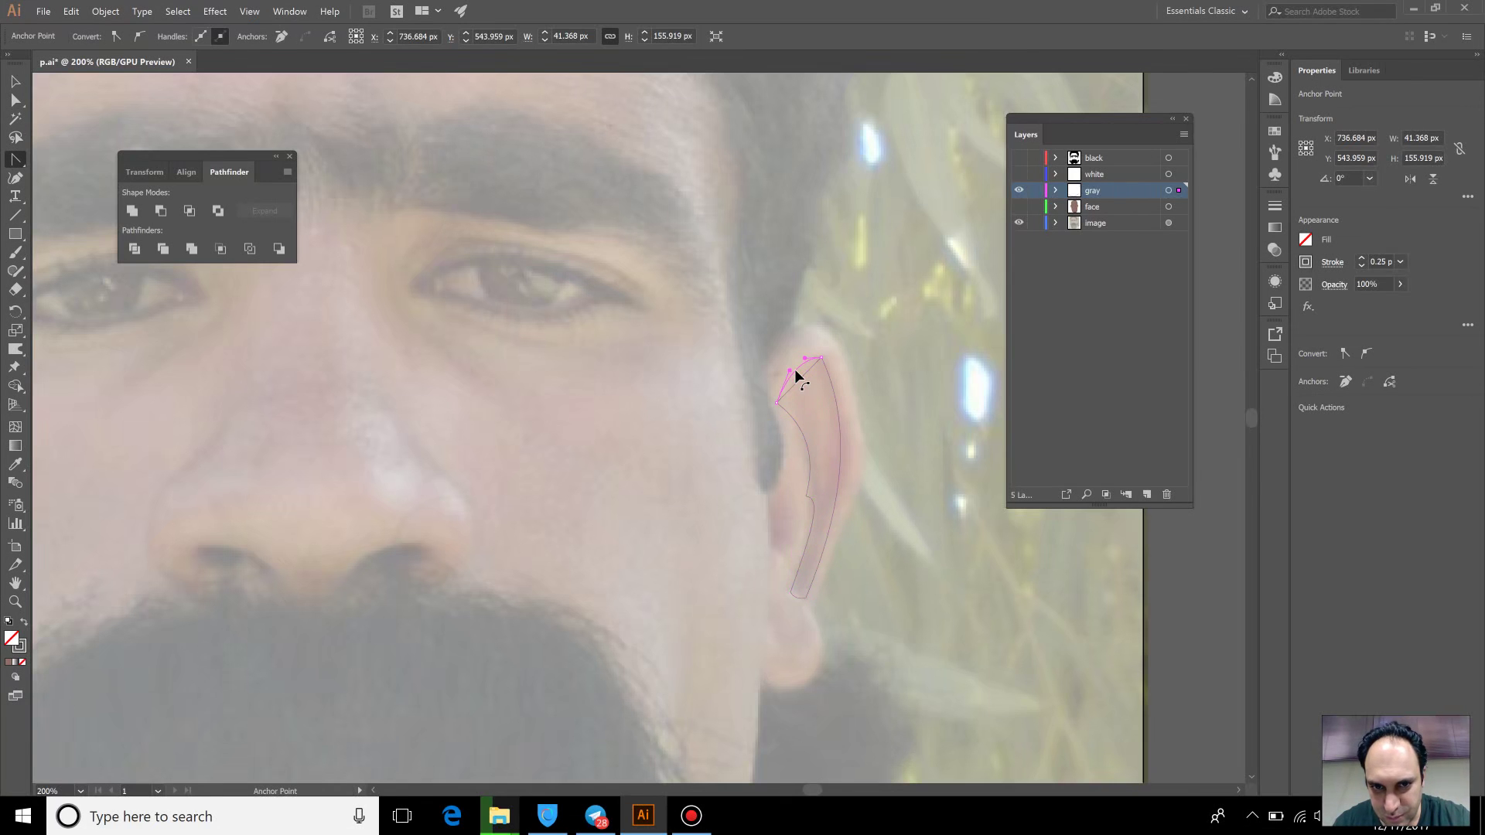
key("v")
key("ctrl+equal")
Pull curve handles from the ear shape's top point to round it off
key("shift+c")
key("ctrl+equal")
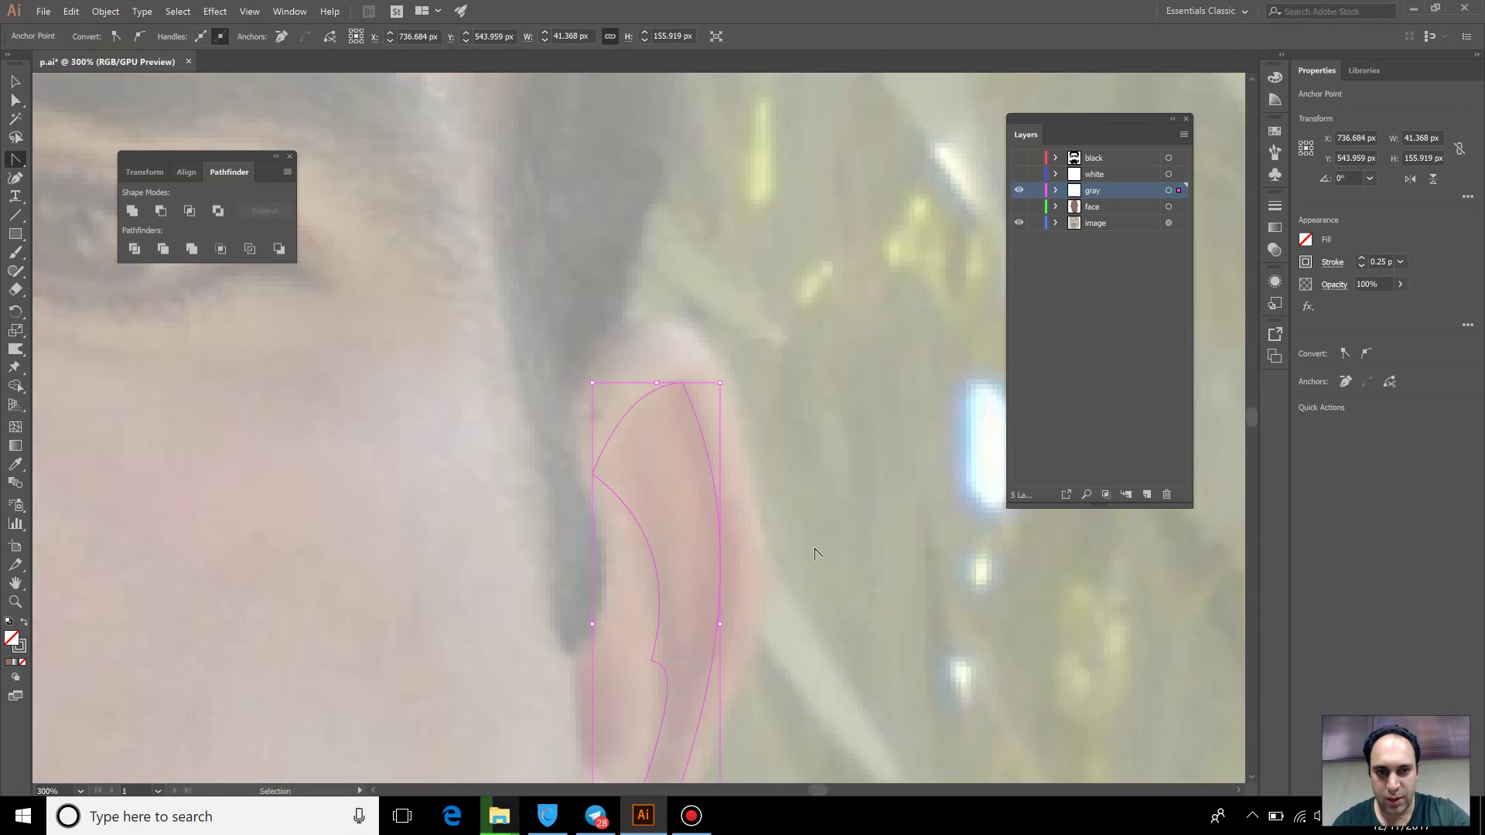
scroll(796, 557, "down", 3)
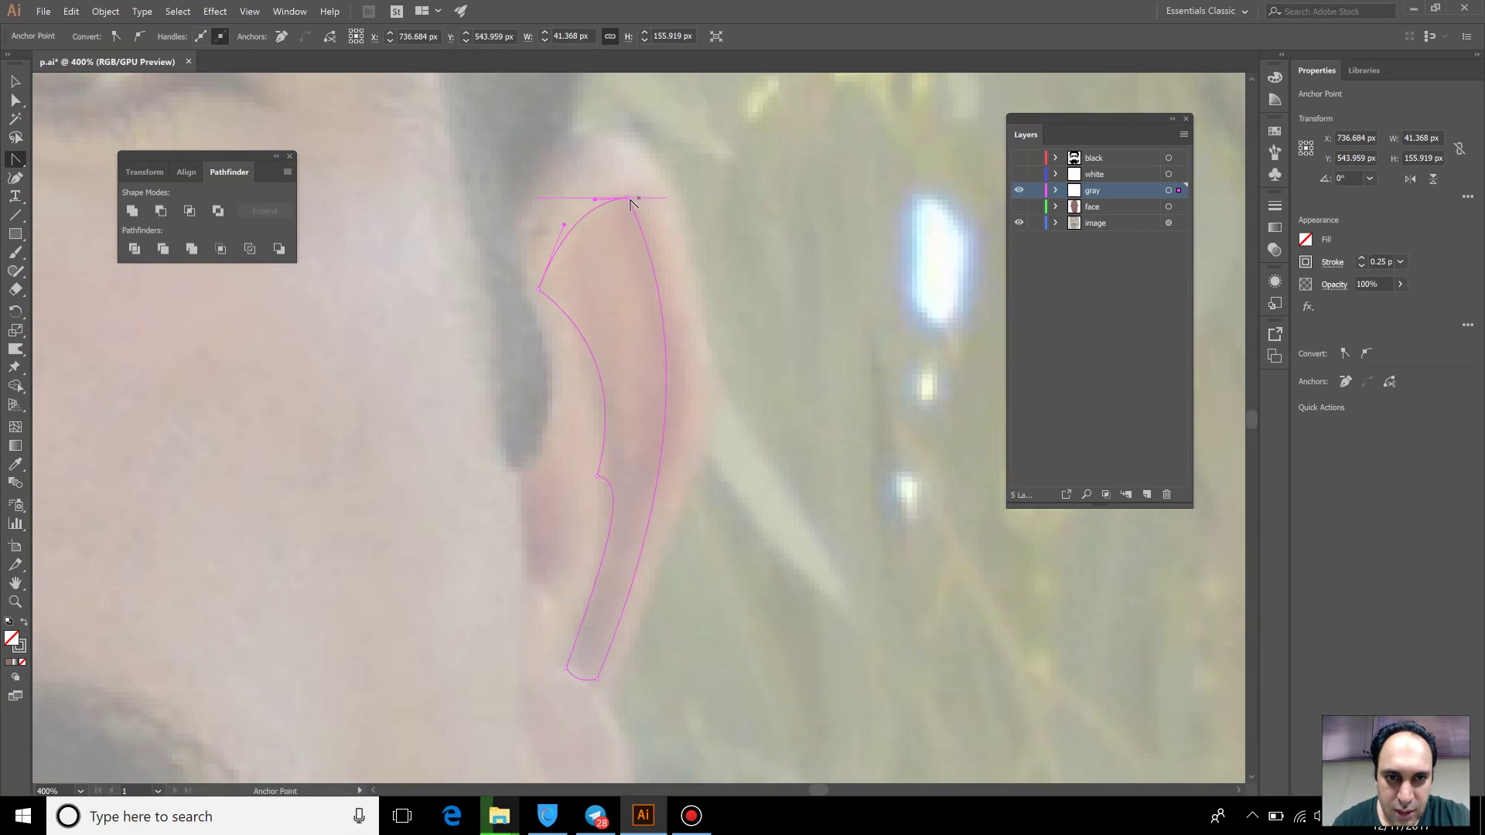
mouse_move(643, 212)
left_mouse_down()
mouse_move(676, 223)
mouse_move(651, 188)
mouse_move(688, 209)
mouse_move(663, 202)
left_mouse_up()
mouse_move(680, 474)
left_mouse_down()
mouse_move(703, 484)
mouse_move(717, 457)
left_mouse_up()
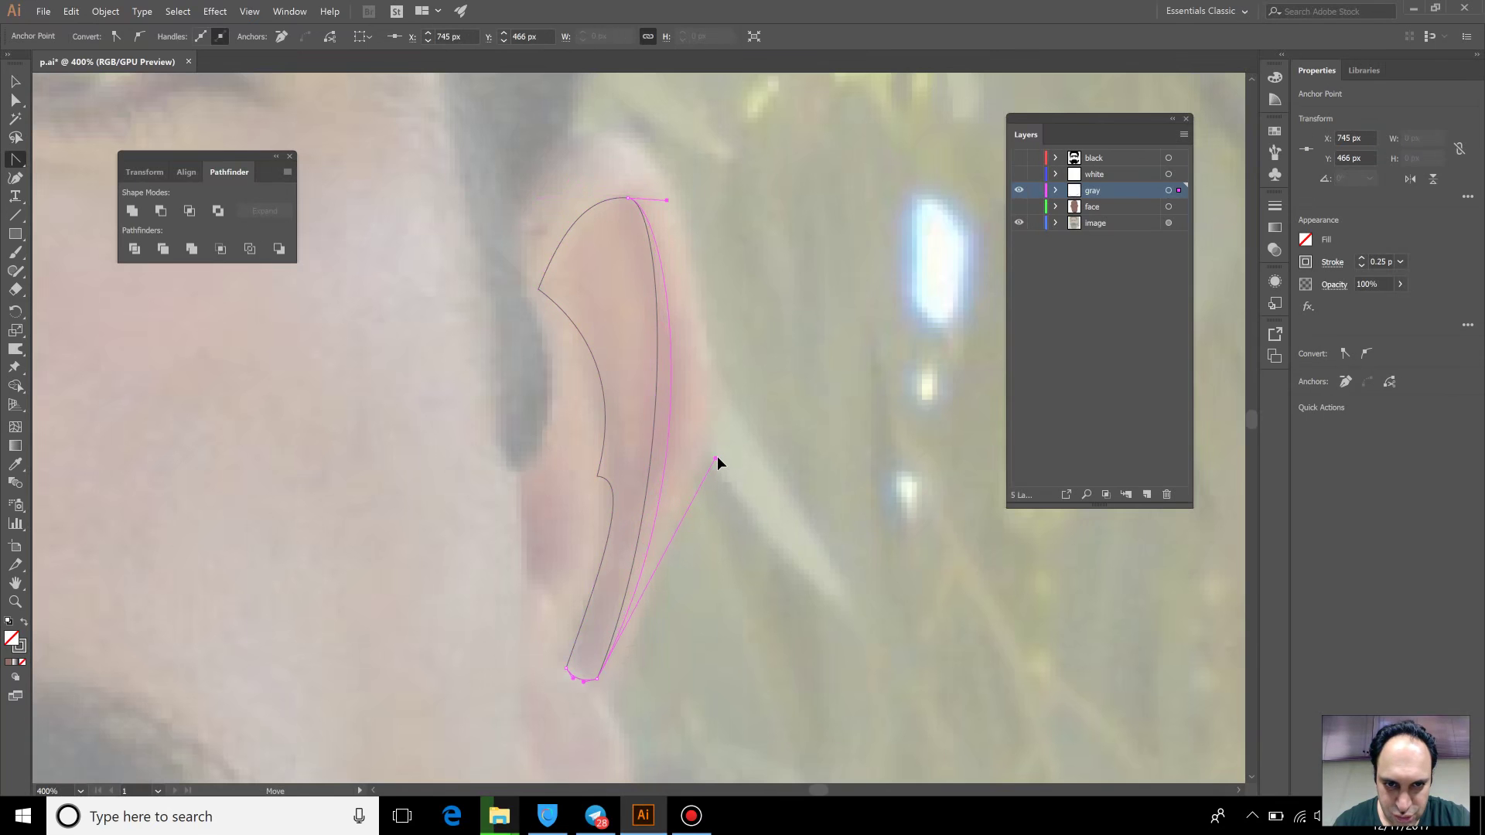
Reposition the inner-edge anchor point of the ear shape, nudging it into place
left_click(602, 484)
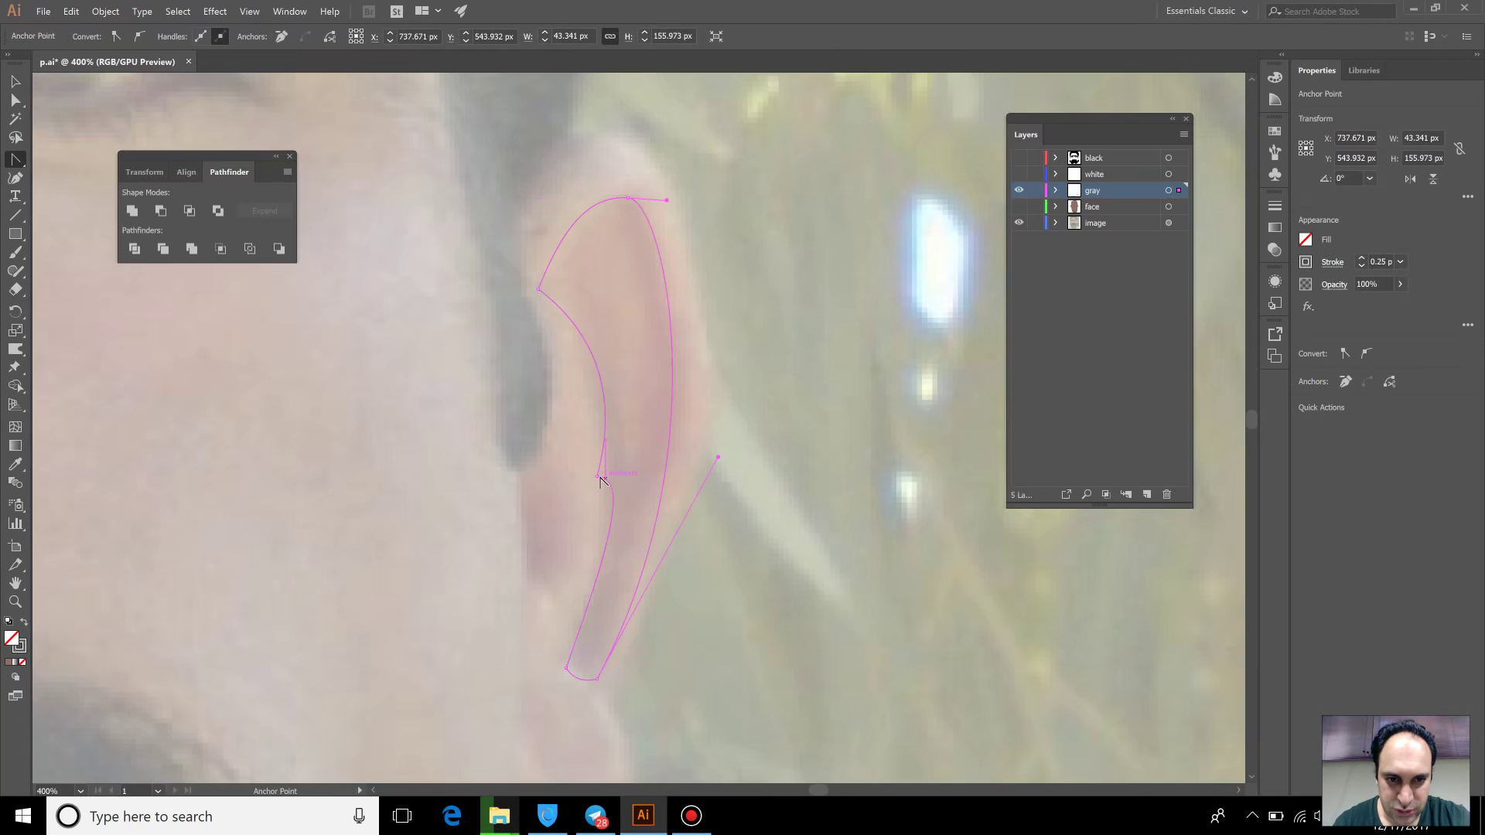
left_click(601, 477)
left_click_drag(593, 404, 593, 404)
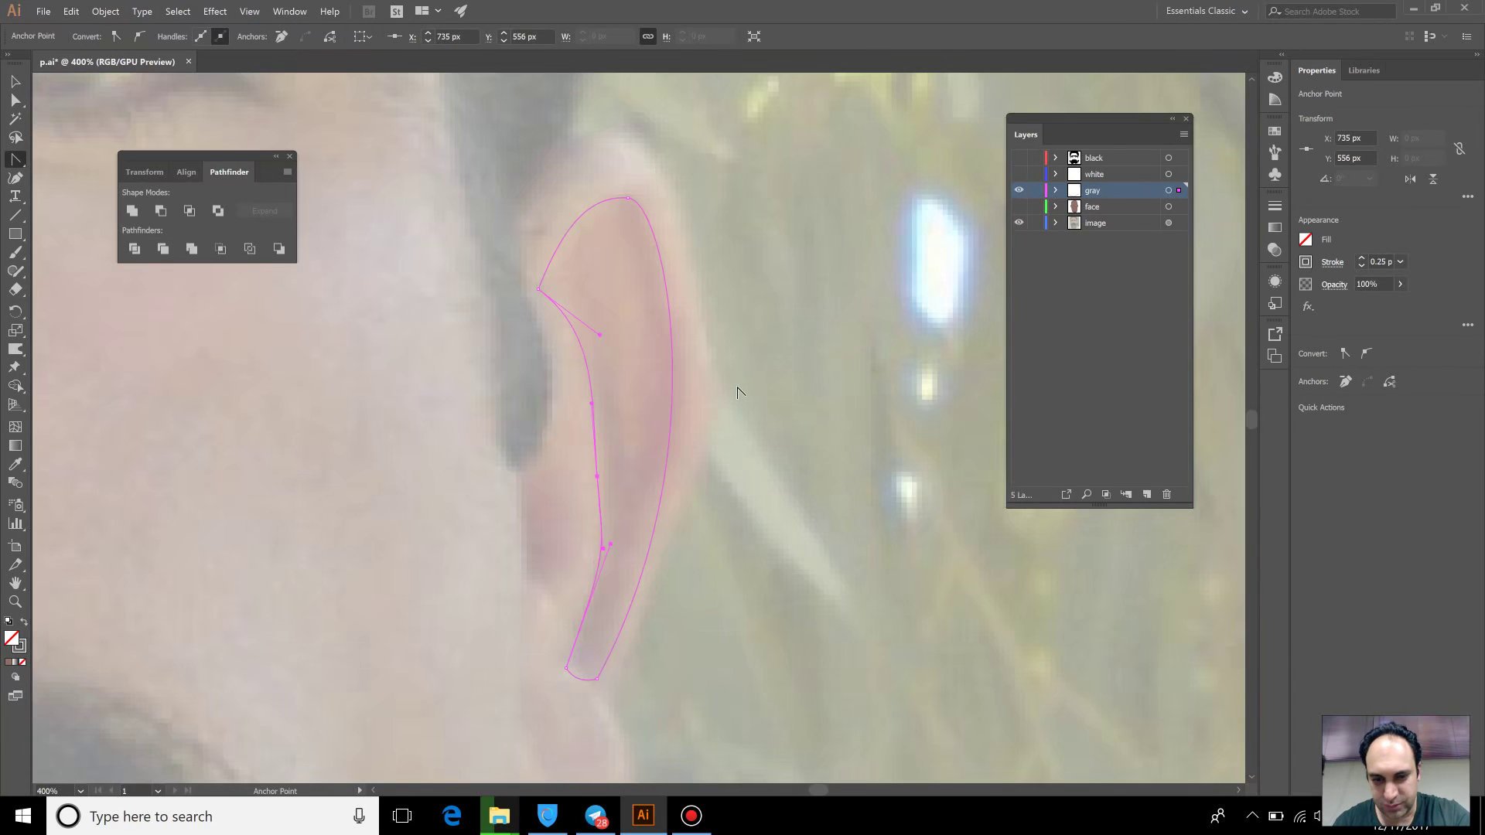
key("Right")
key("Right")
key("Right")
key("Left")
key("Left")
key("Left")
key("Up")
key("Up")
key("Up")
key("Down")
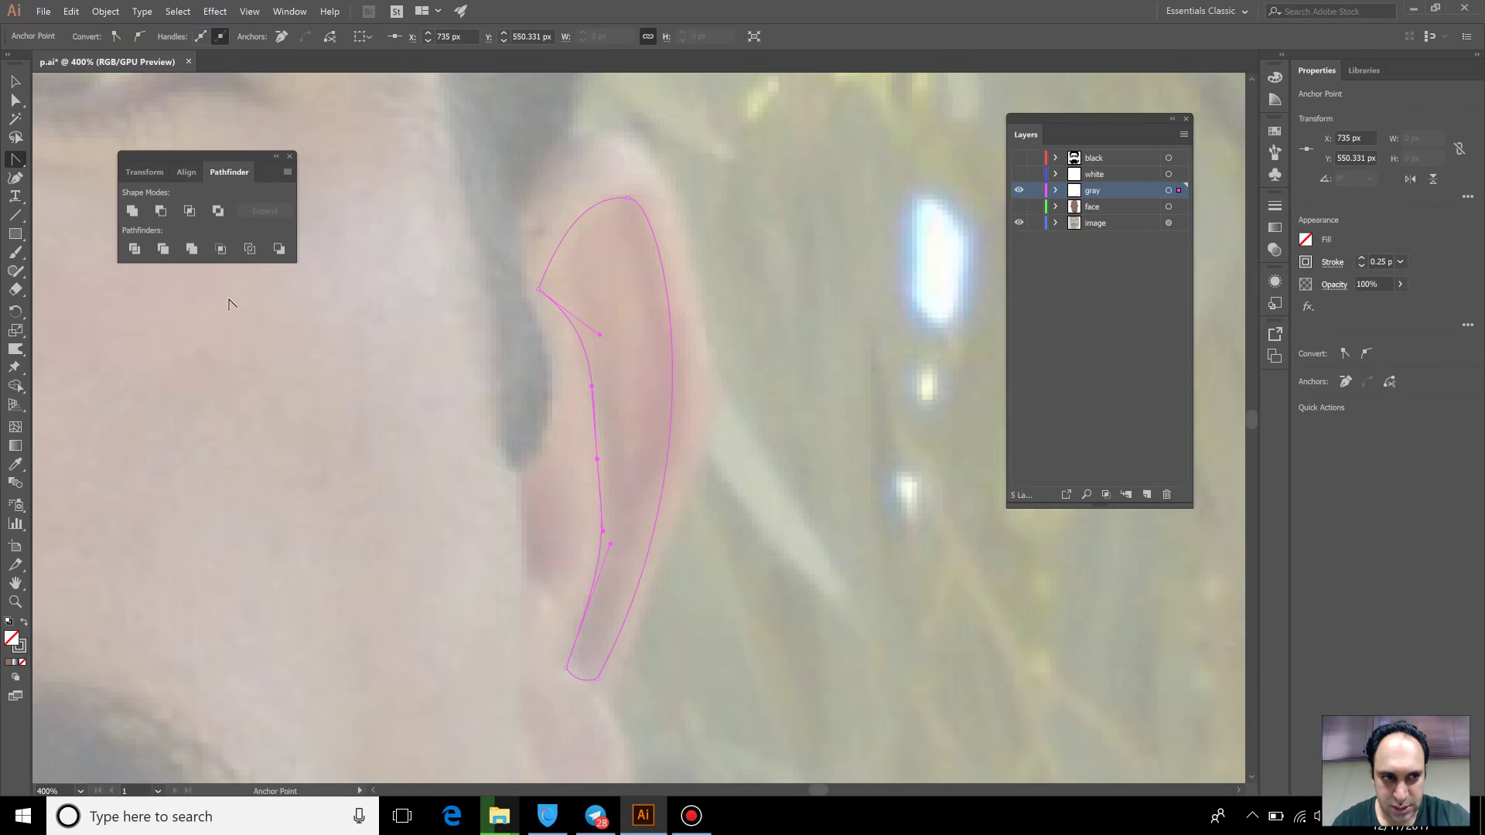
key("a")
left_click_drag(600, 458, 610, 447)
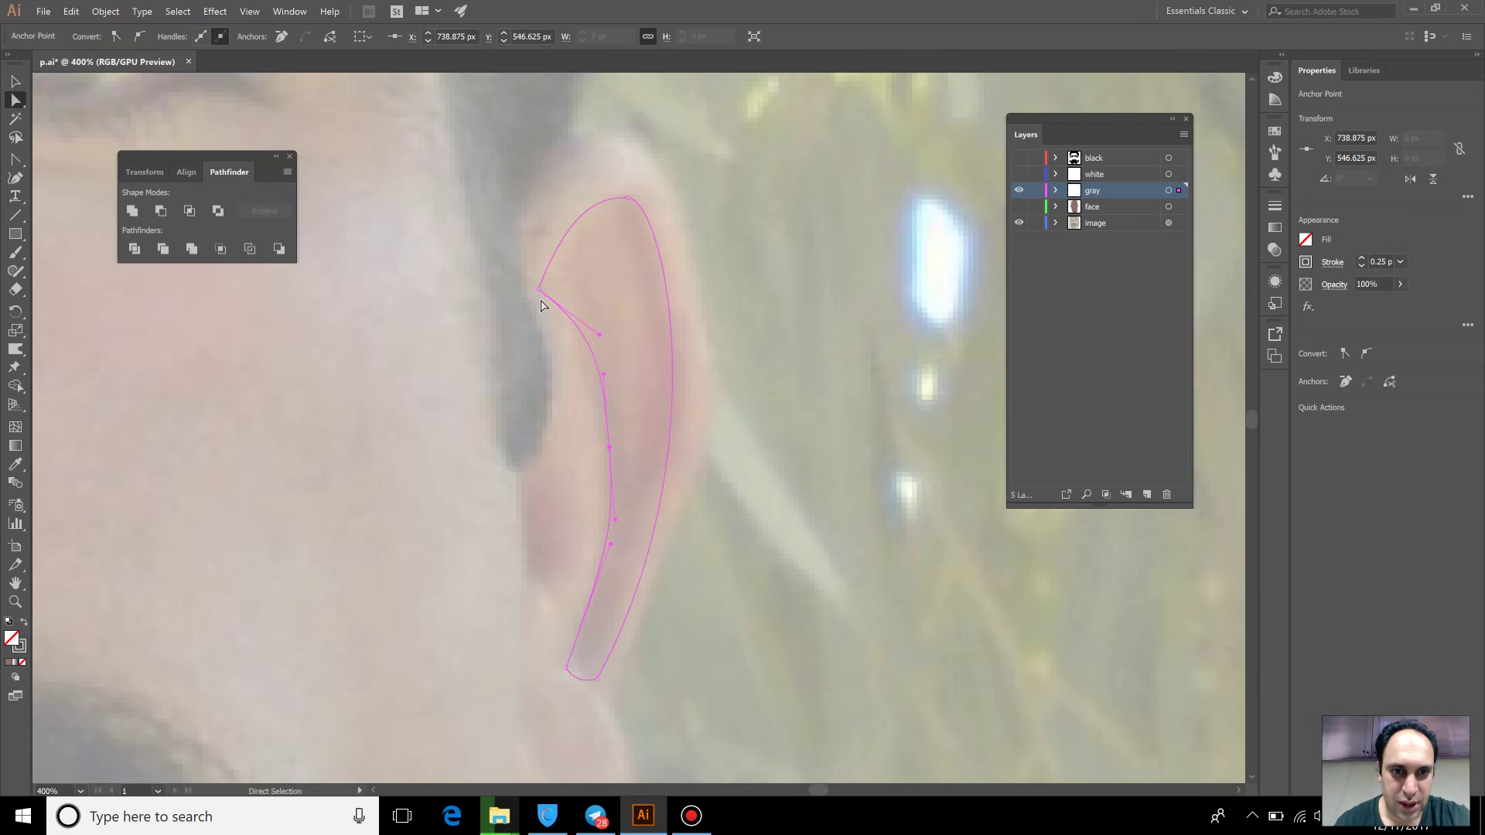
Smooth the upper-left corner and move the upper-left and bottom anchors onto the rim
left_click(15, 158)
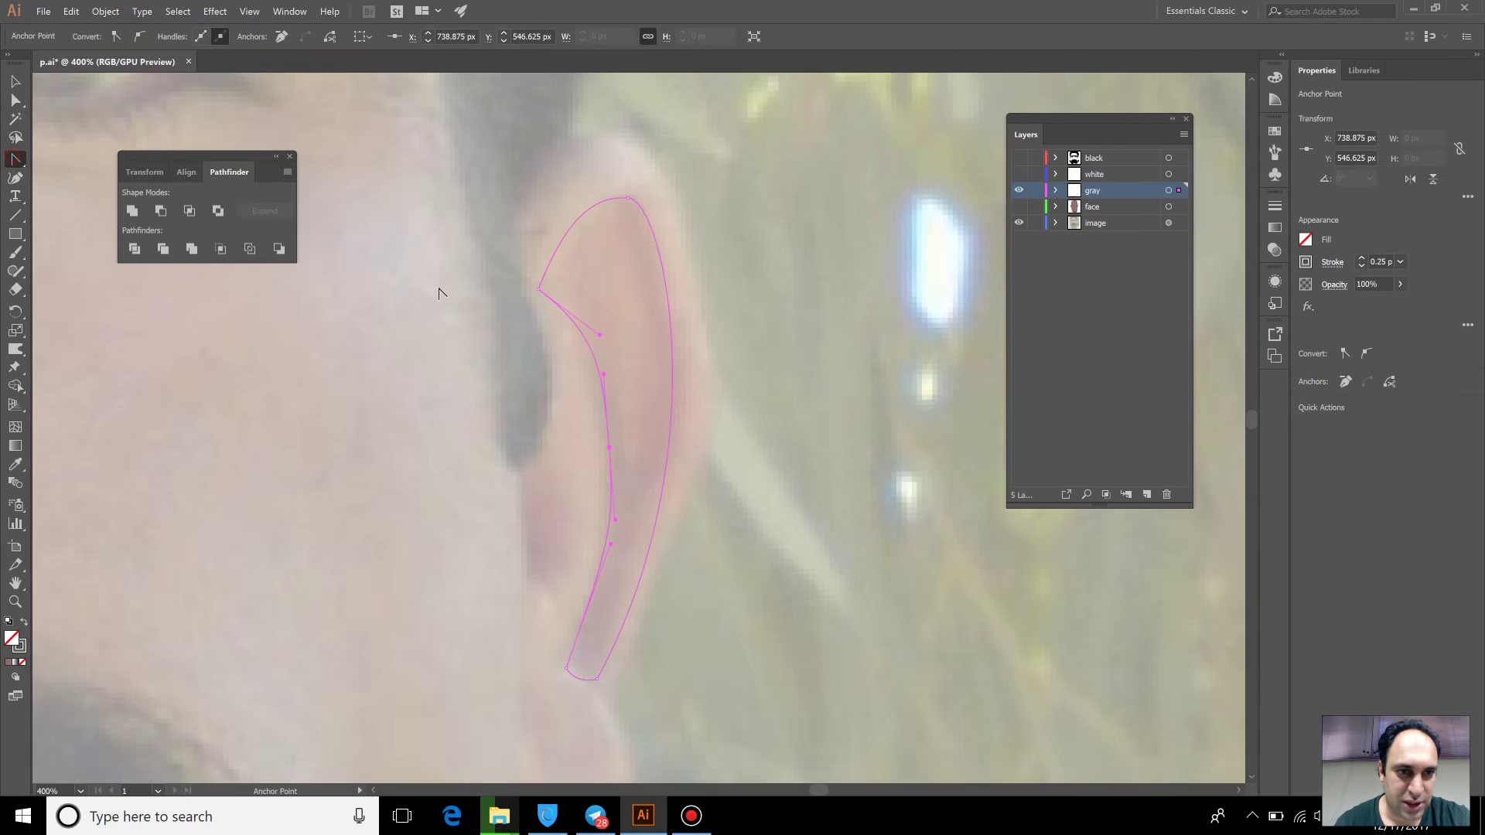
left_click_drag(539, 290, 525, 269)
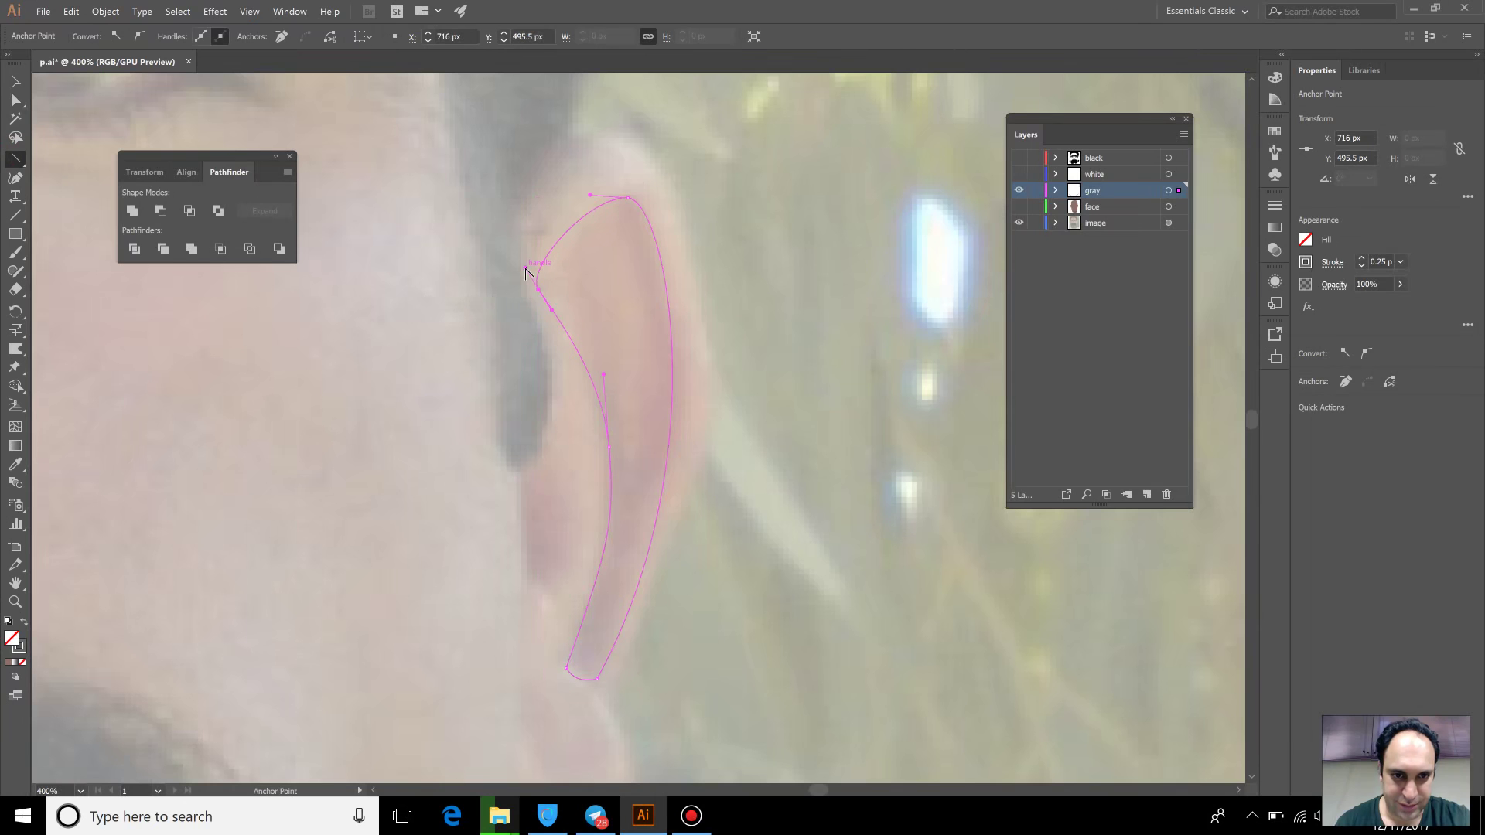
left_click(15, 100)
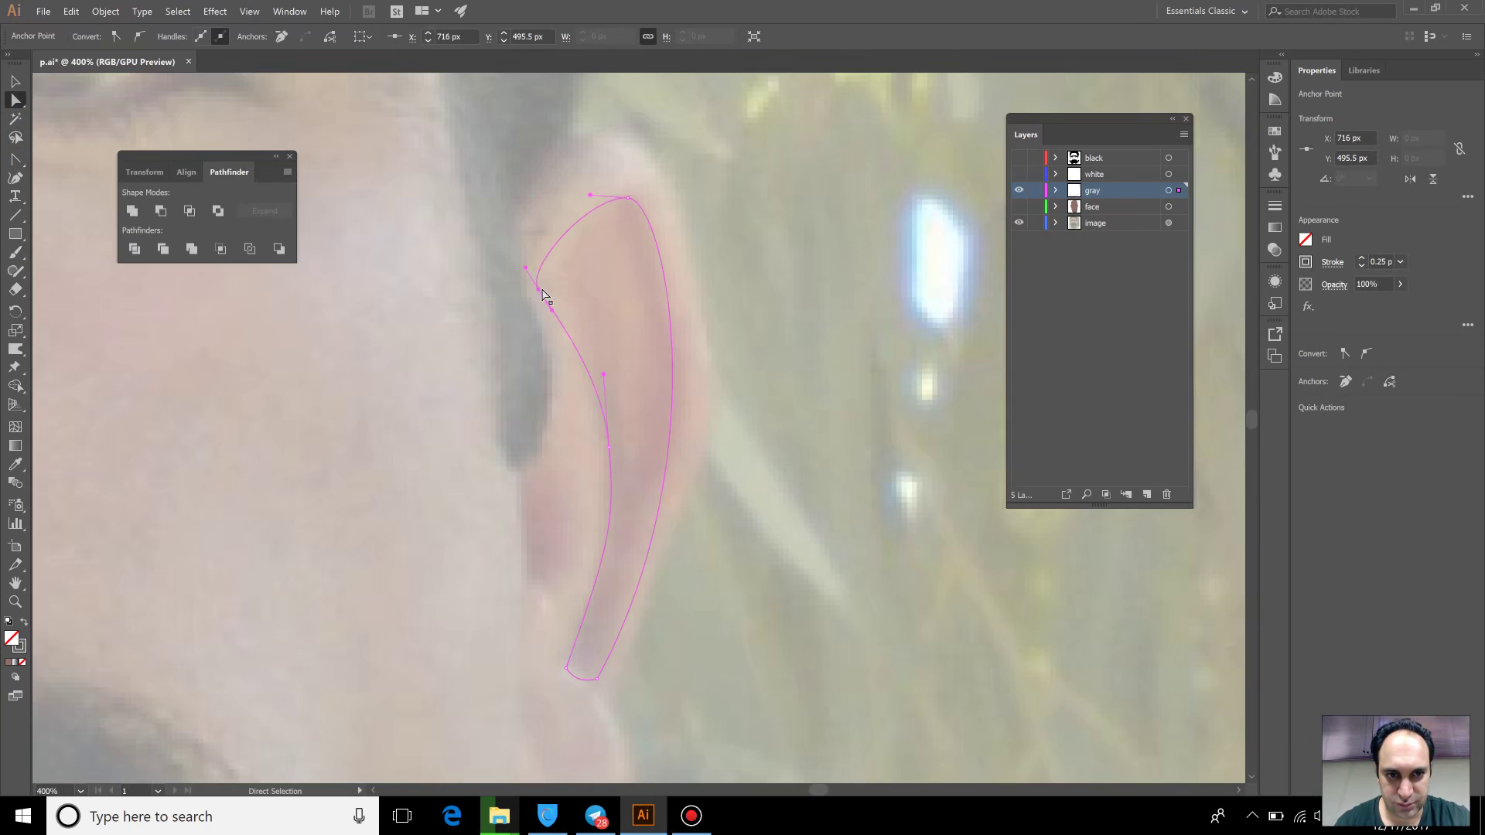
left_click_drag(539, 291, 563, 285)
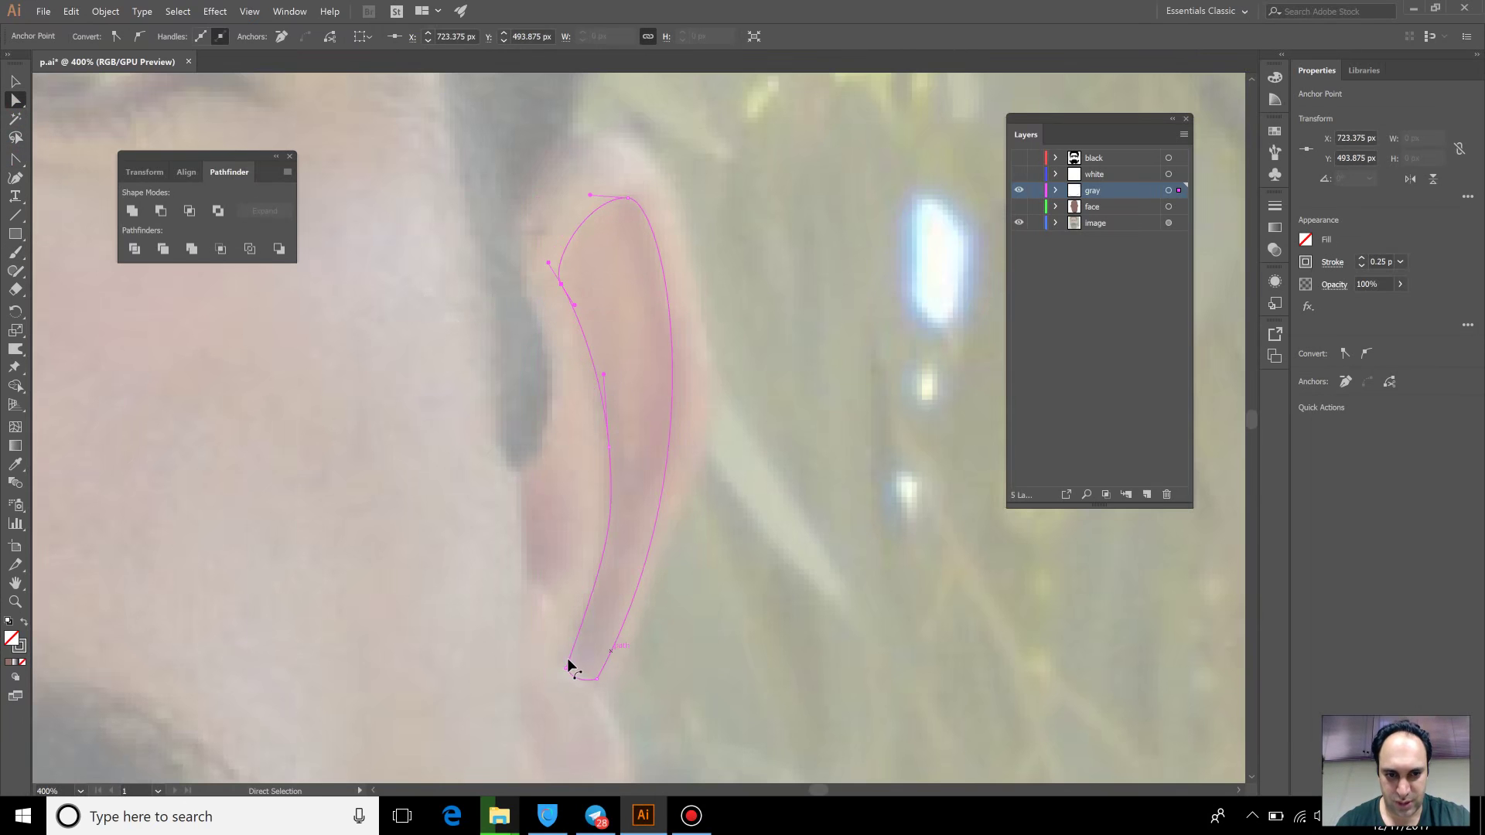
left_click_drag(567, 669, 563, 656)
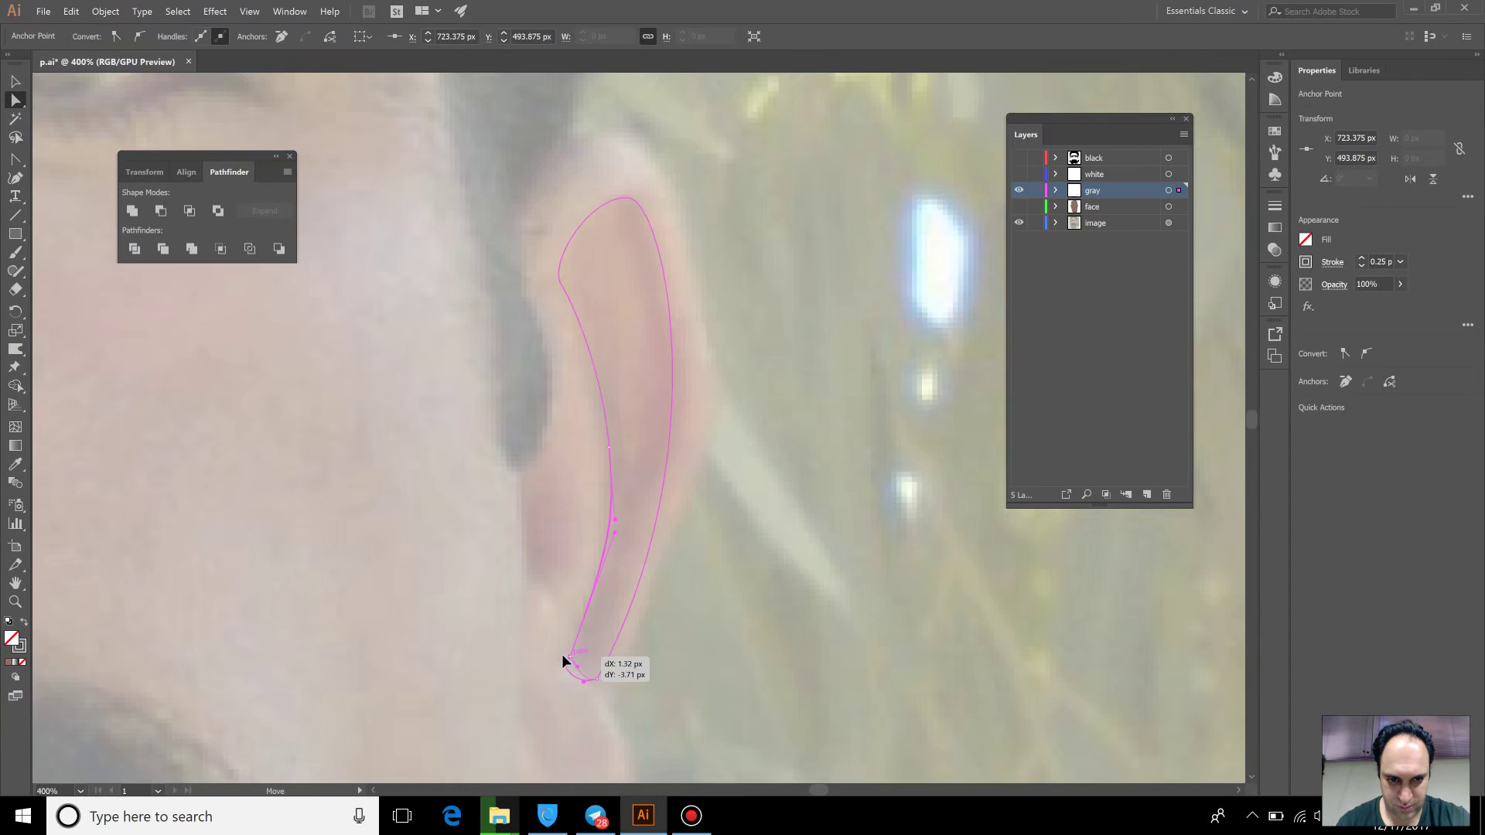
left_click_drag(563, 652, 569, 661)
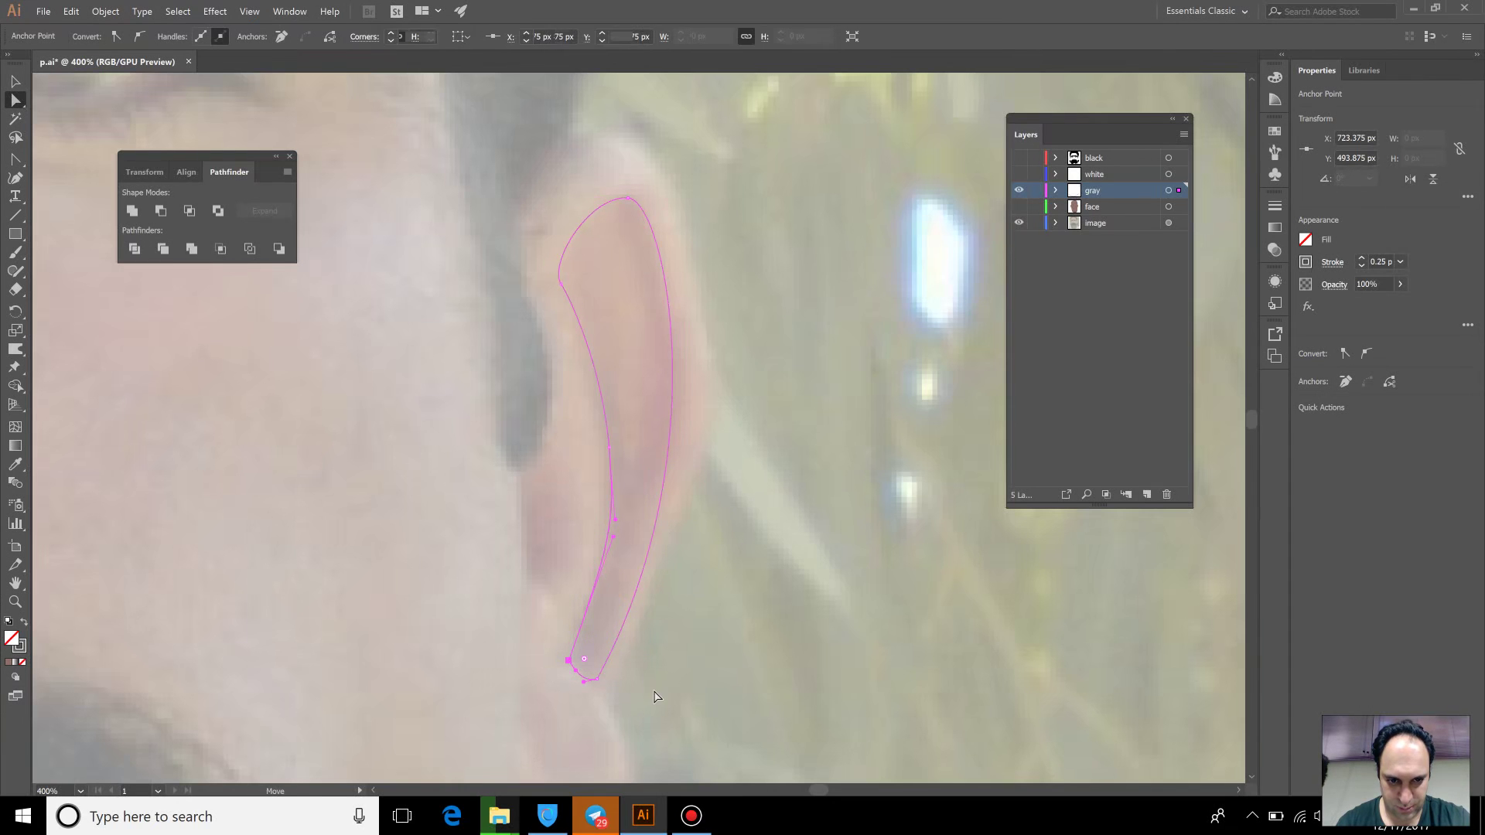
Curve the lower-left edge and lower handle, then select the finished ear crescent
left_click(14, 160)
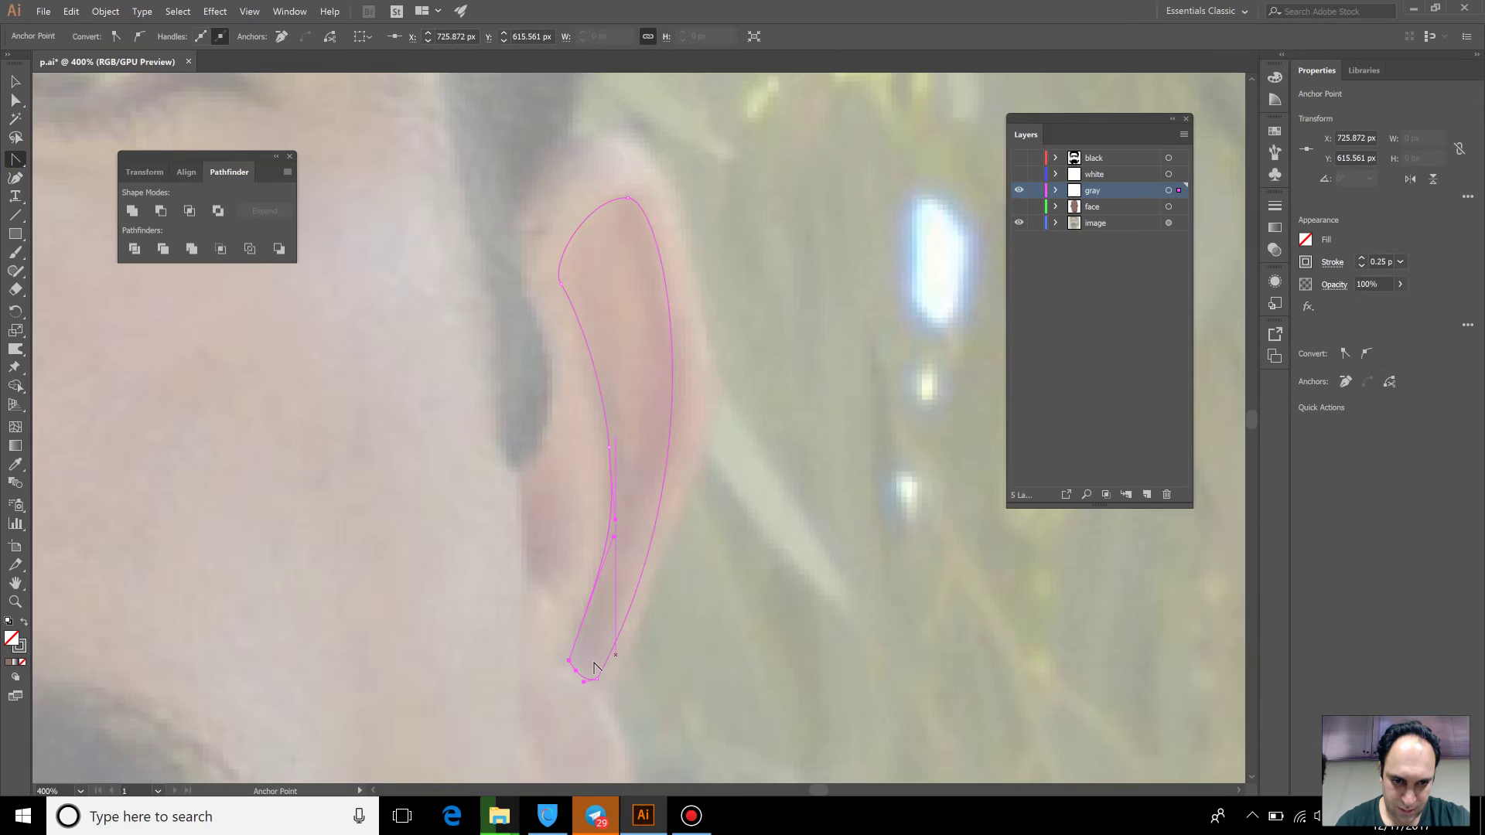
left_click_drag(568, 663, 570, 651)
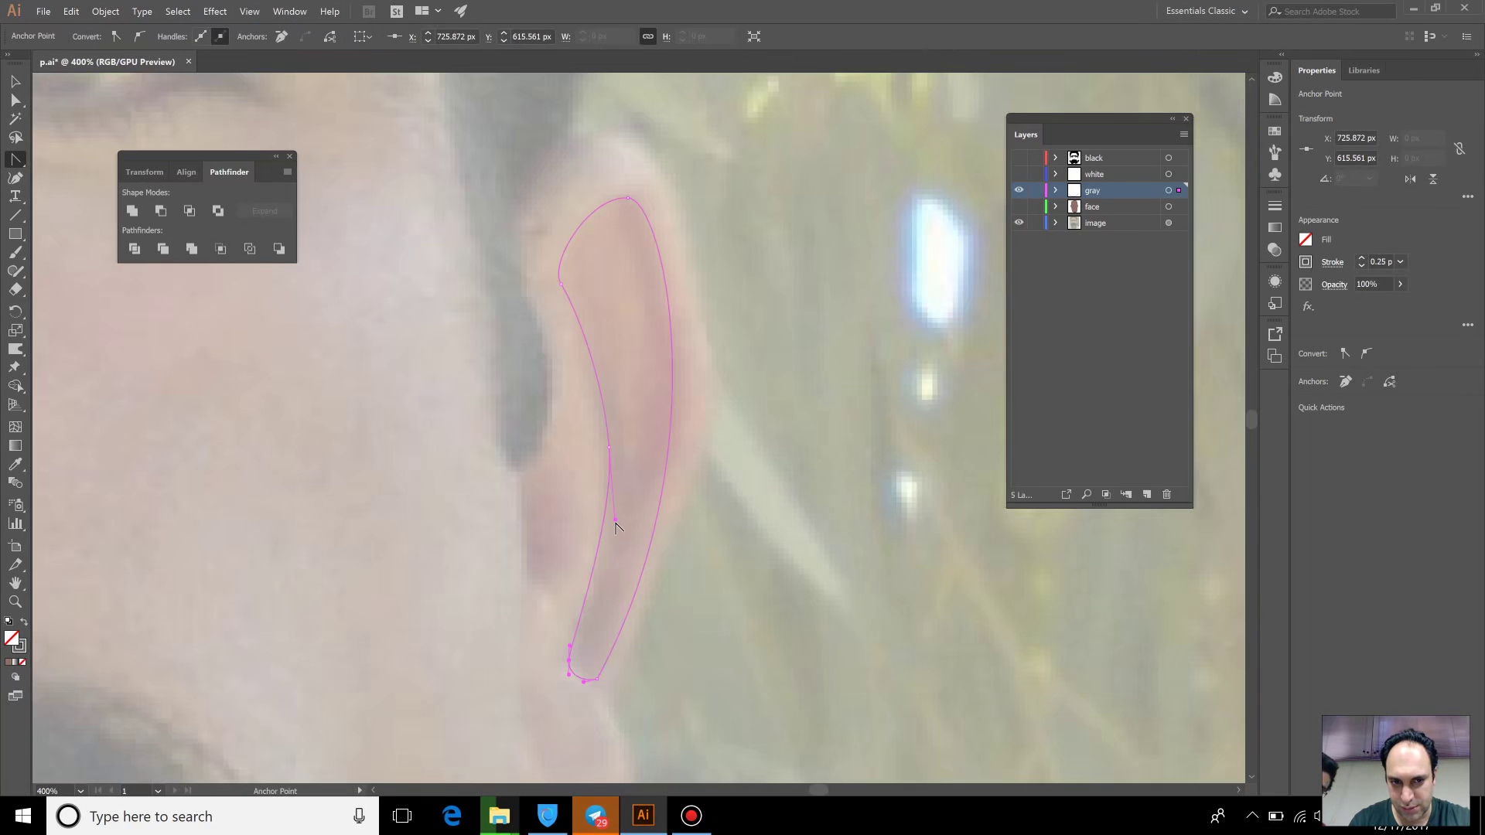
left_click_drag(615, 521, 619, 547)
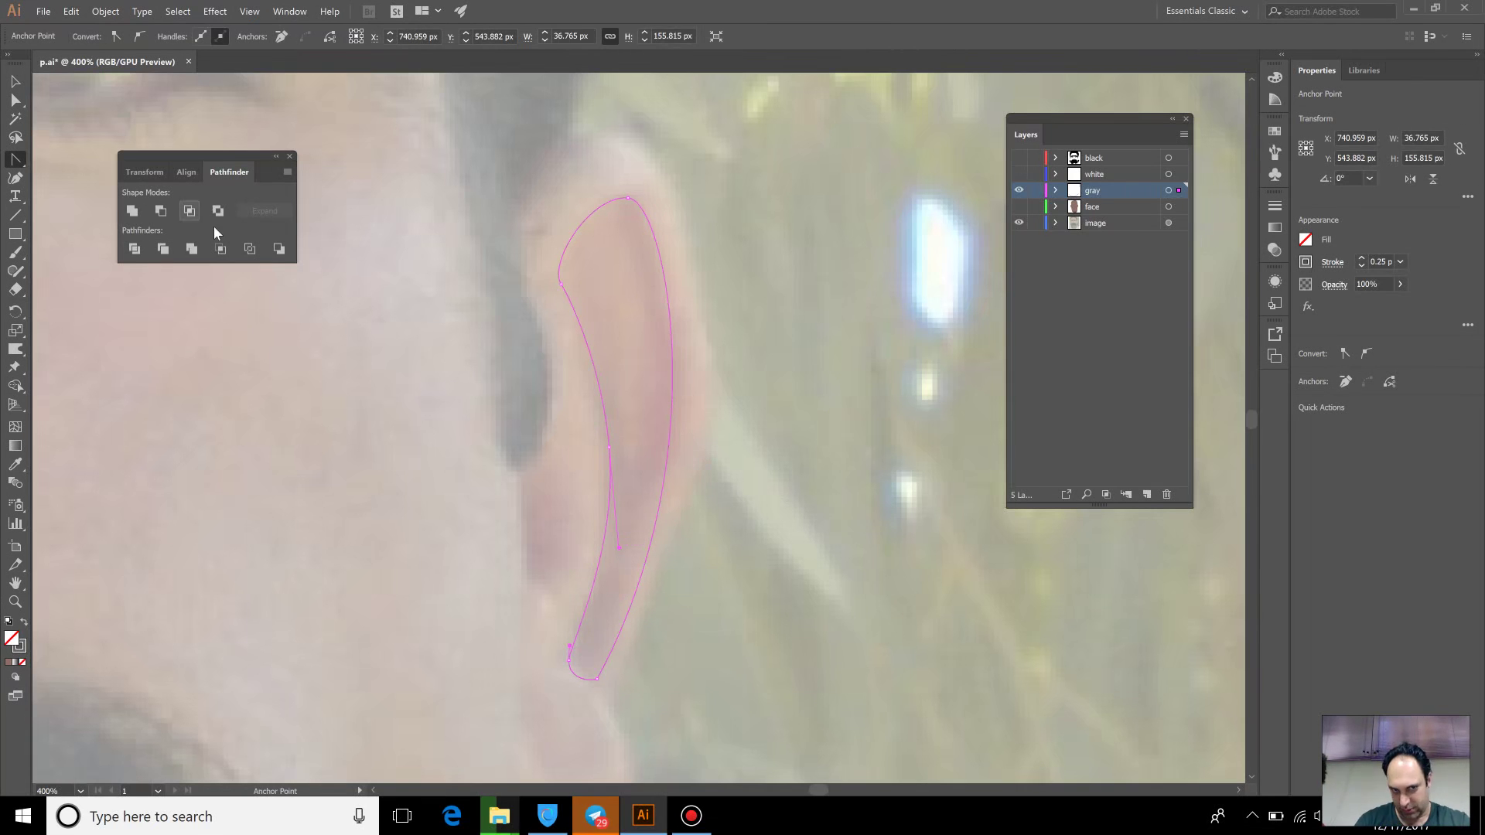
key("v")
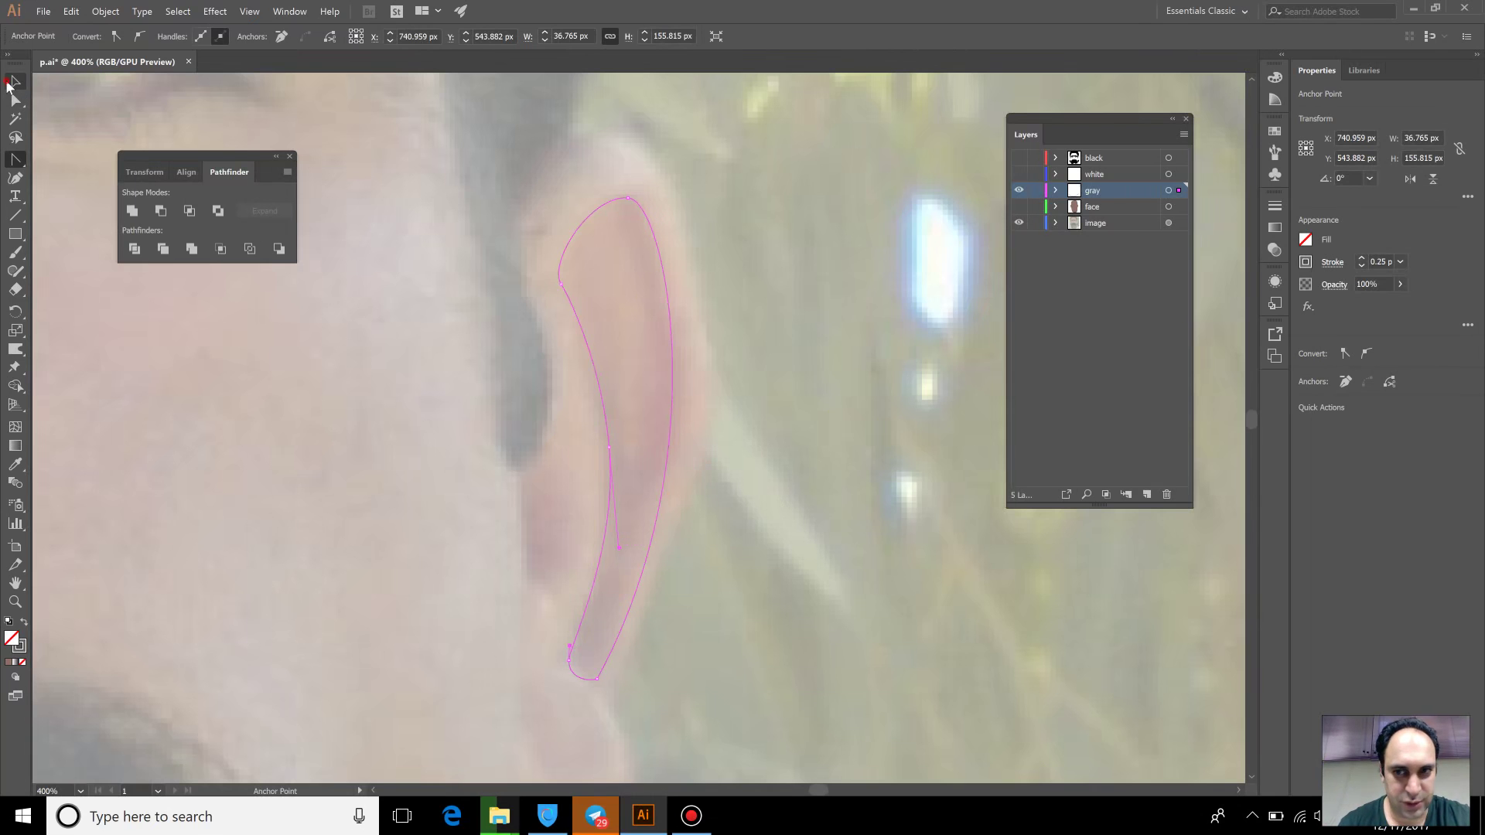
left_click(596, 375)
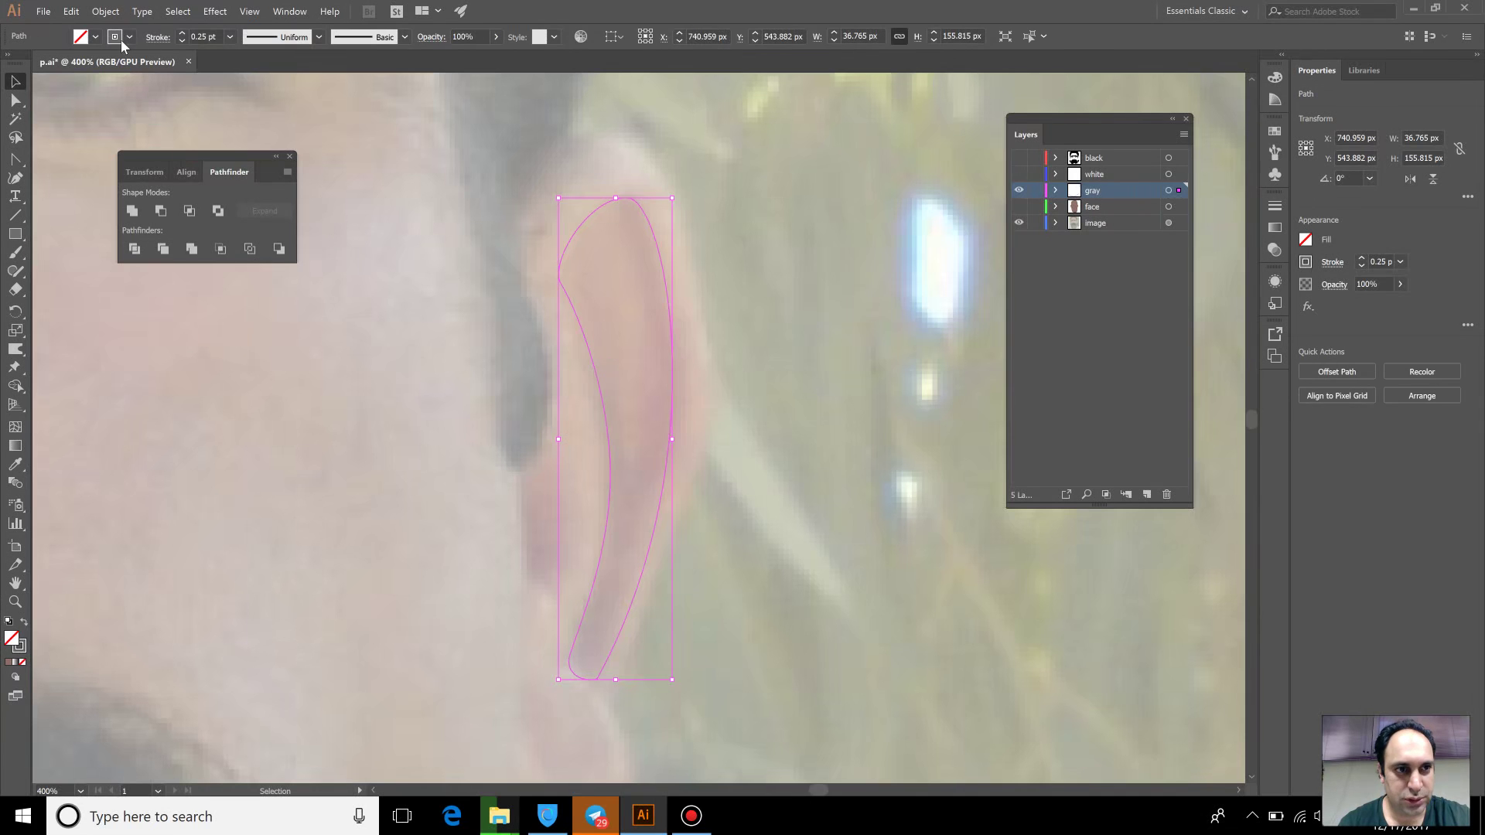
Swap the ear shape to a solid gray fill with no stroke and check it over the face
left_click(24, 625)
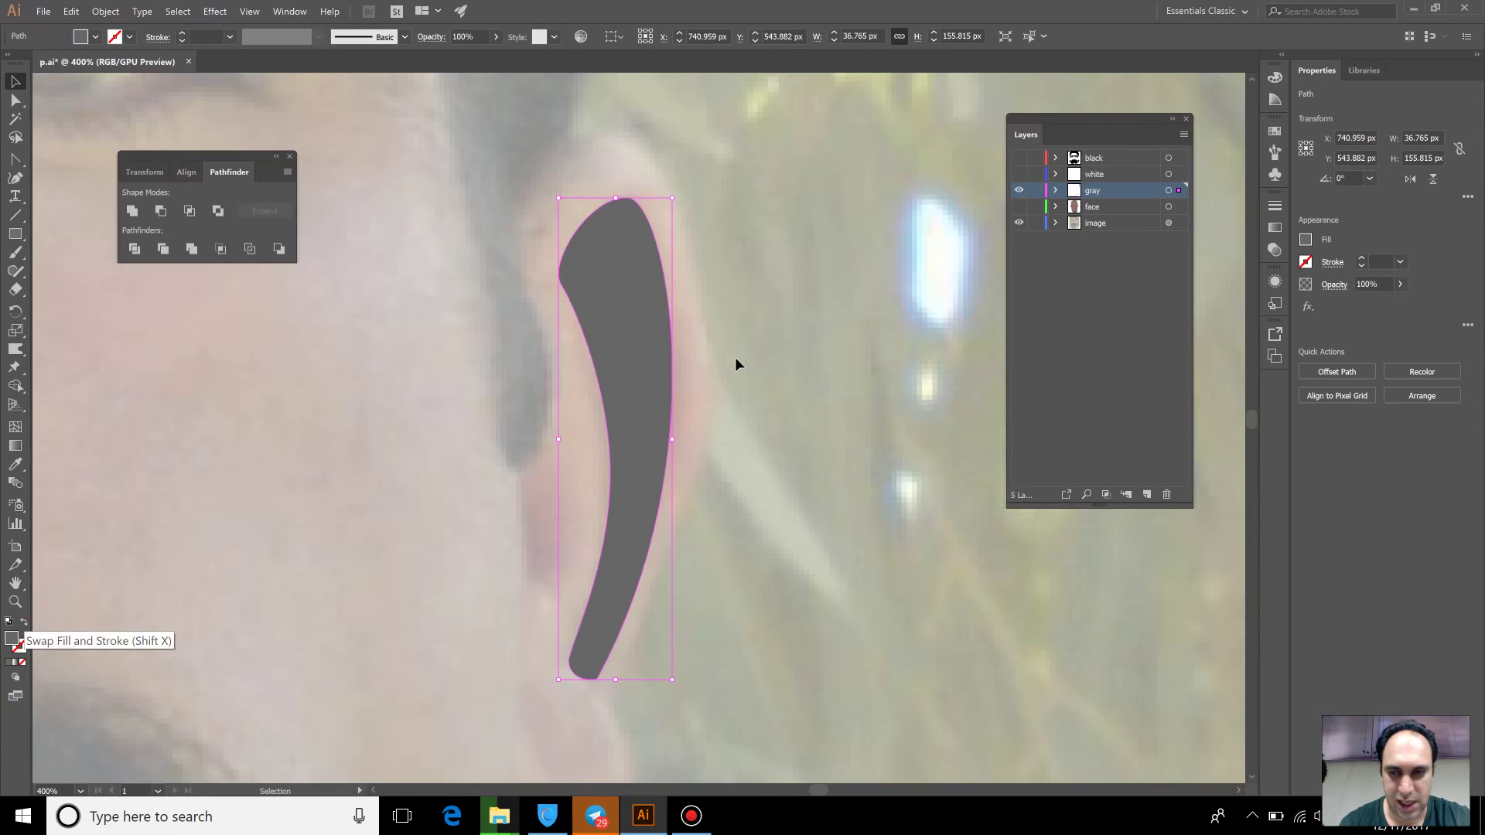
left_click(1019, 207)
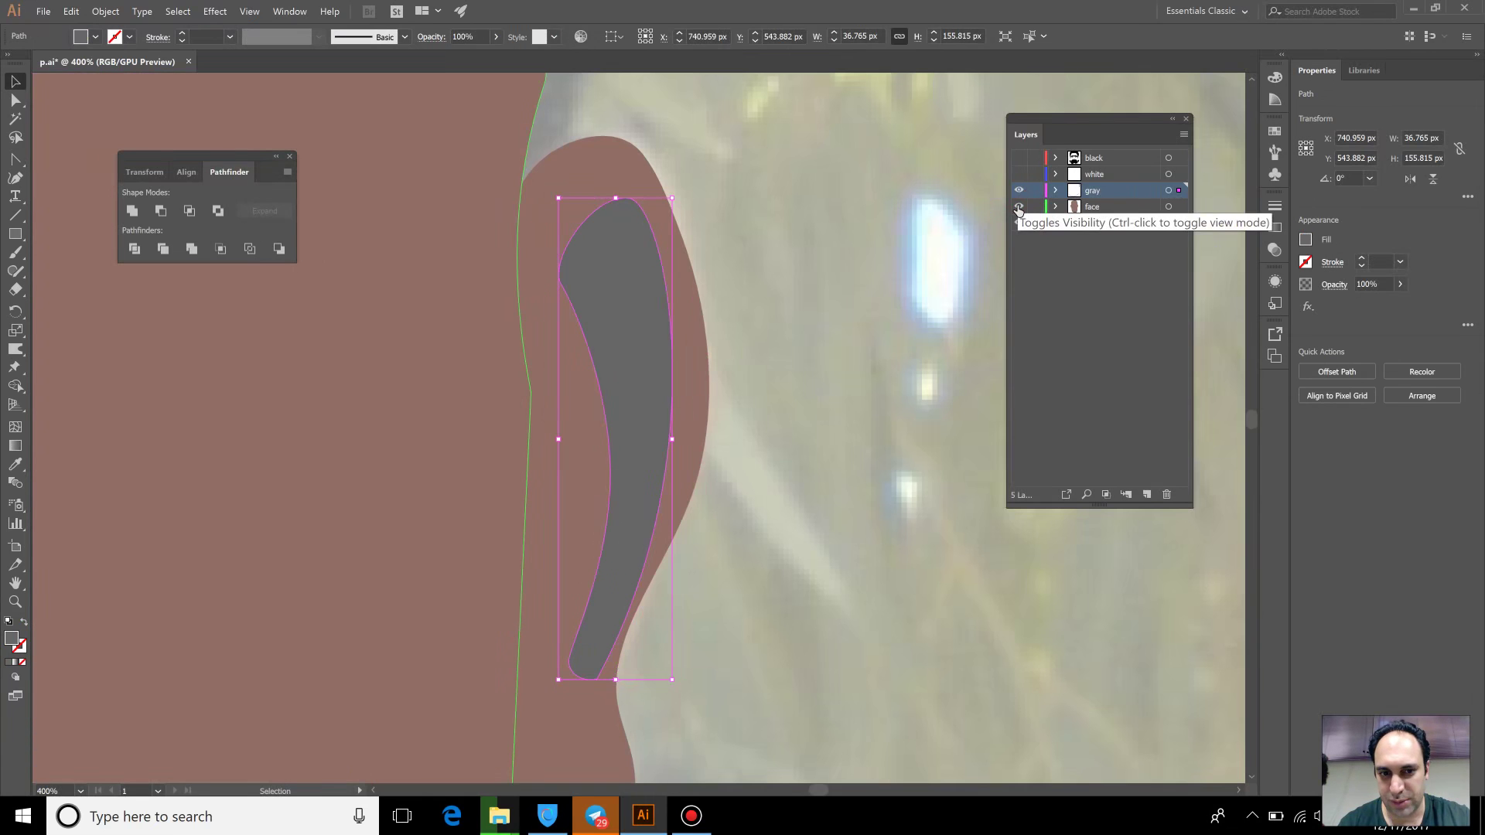
left_click(814, 457)
key("ctrl+0")
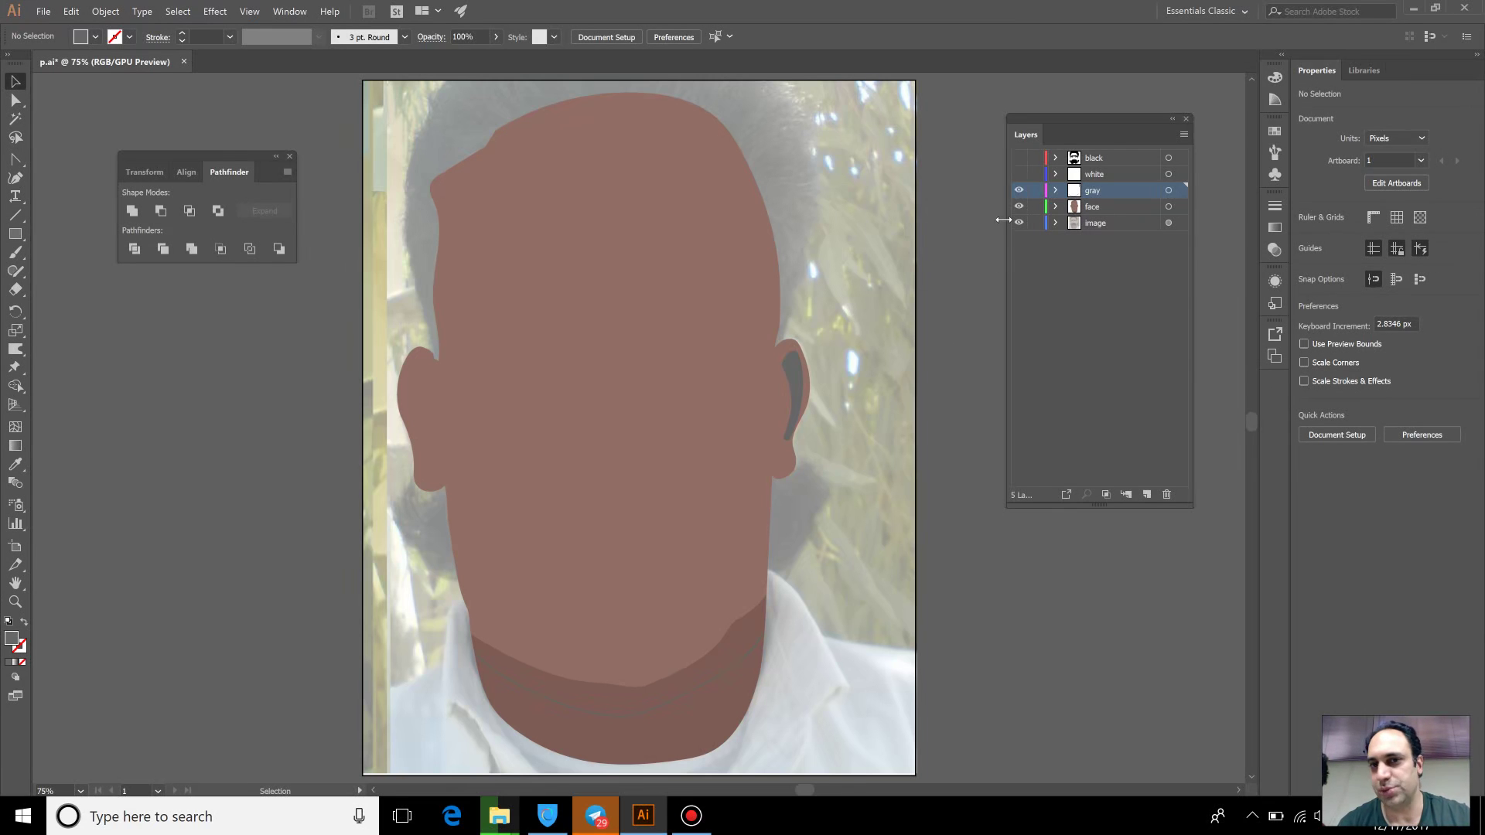
Preview the full portrait with white and black layers, then hide face, white and black again
left_click(1018, 174)
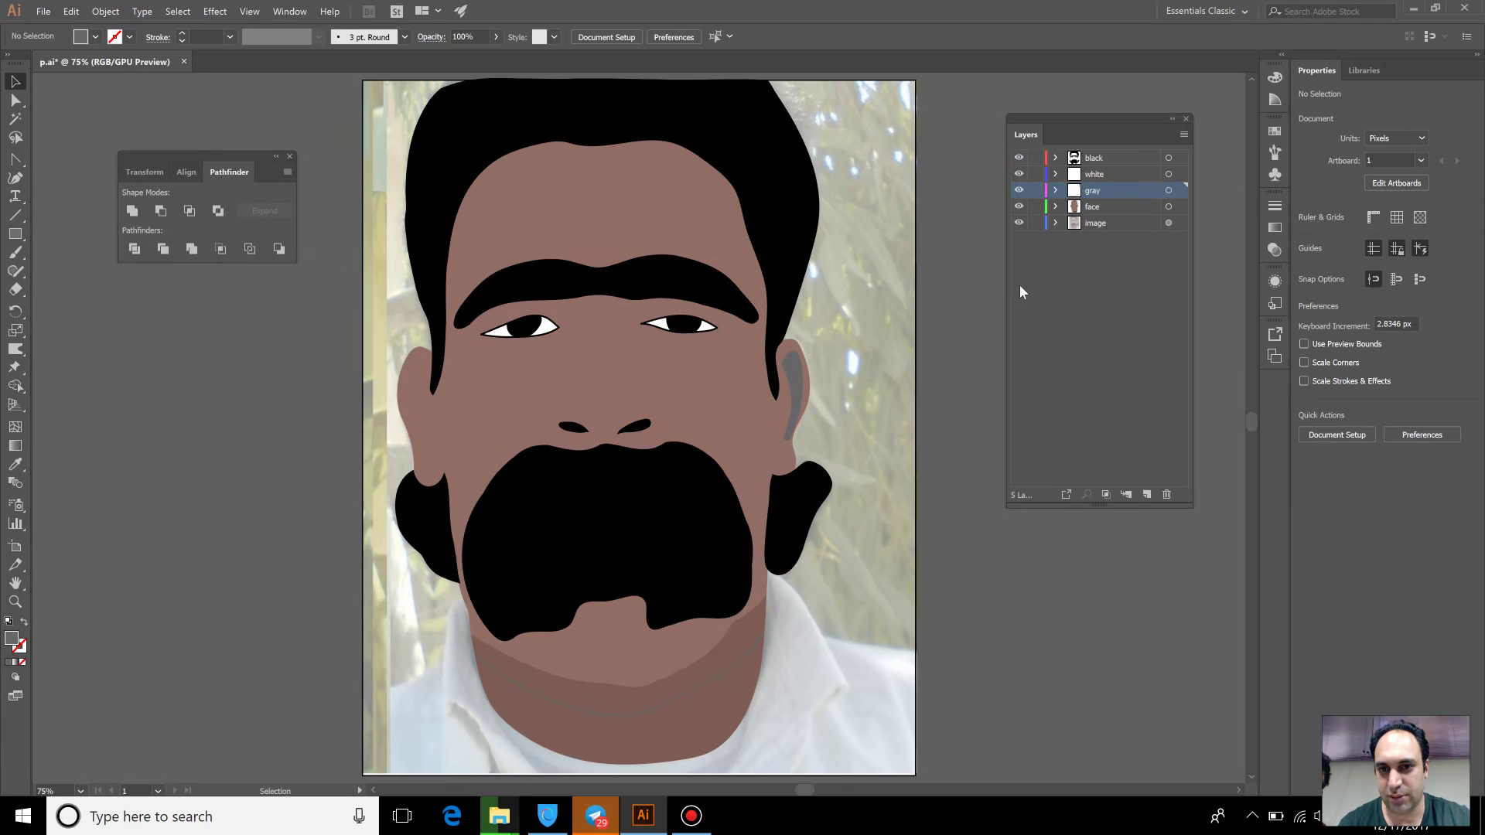
left_click(1087, 207)
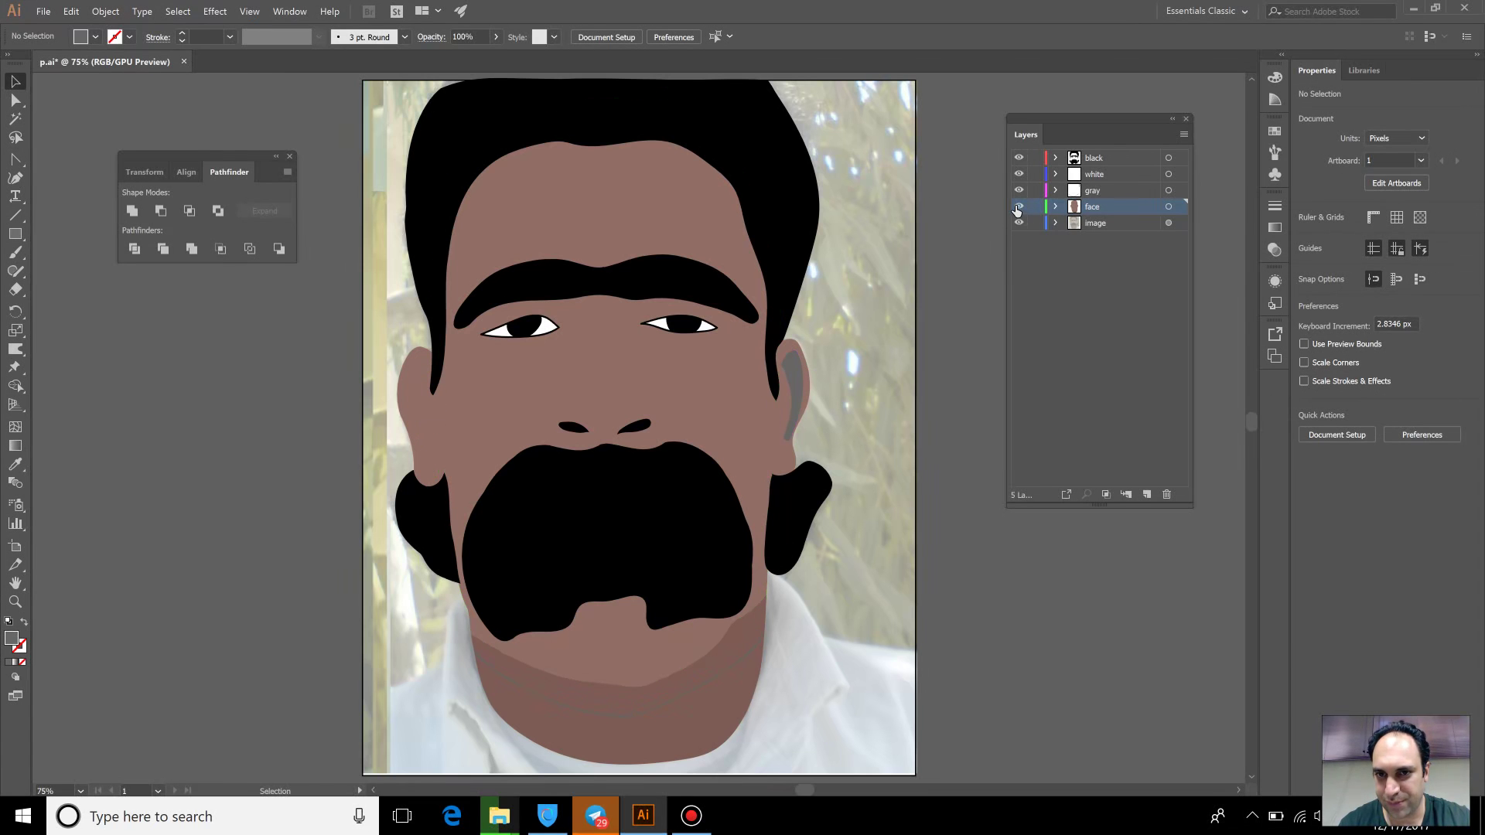
left_click(1019, 174)
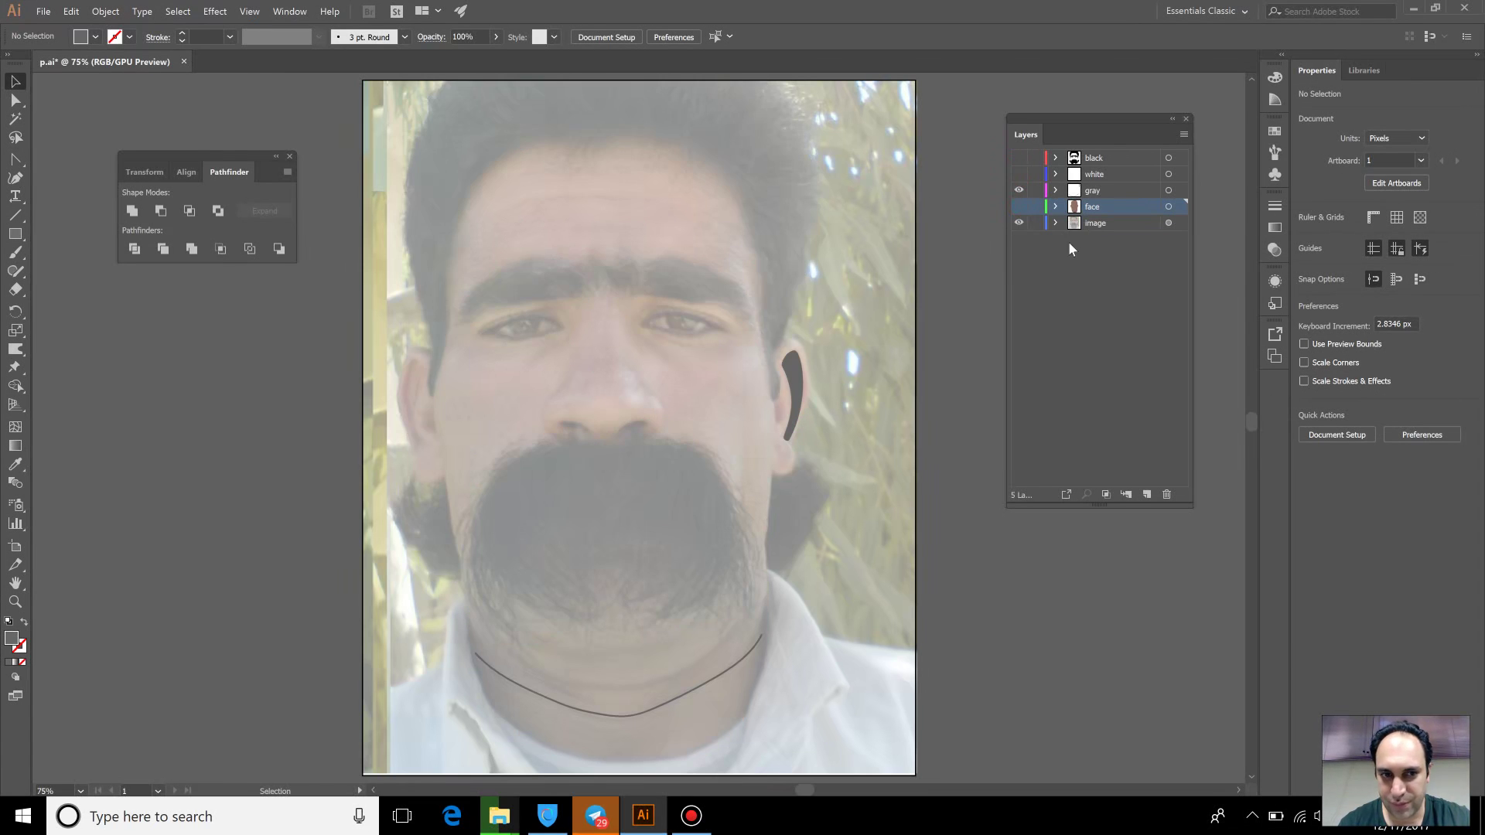
left_click(15, 601)
On the gray layer, draw a closed Pen shape over the left ear's inner fold
mouse_move(406, 362)
left_mouse_down()
mouse_move(719, 593)
mouse_move(699, 570)
left_mouse_up()
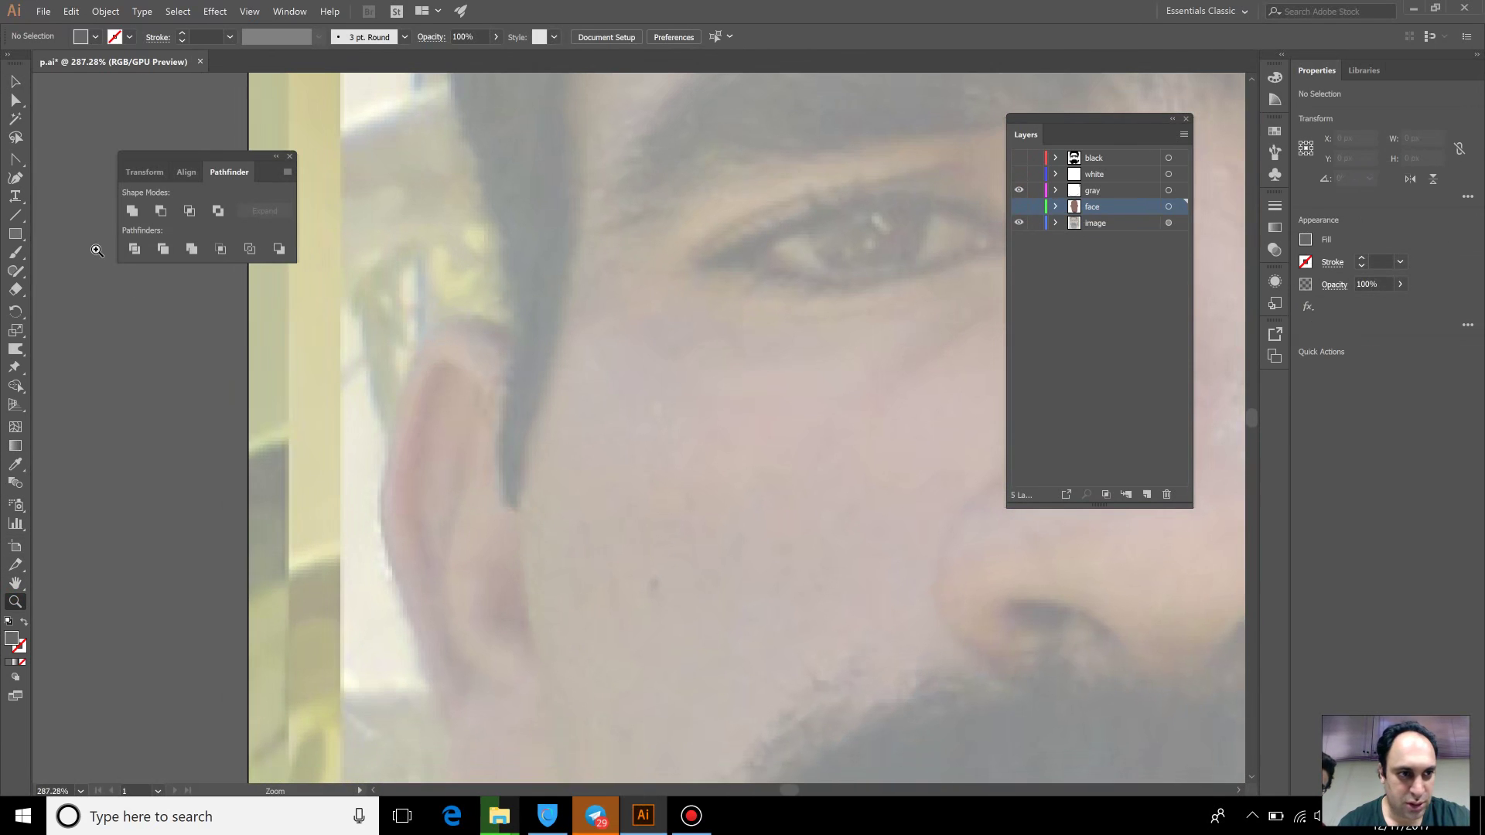
left_click(15, 158)
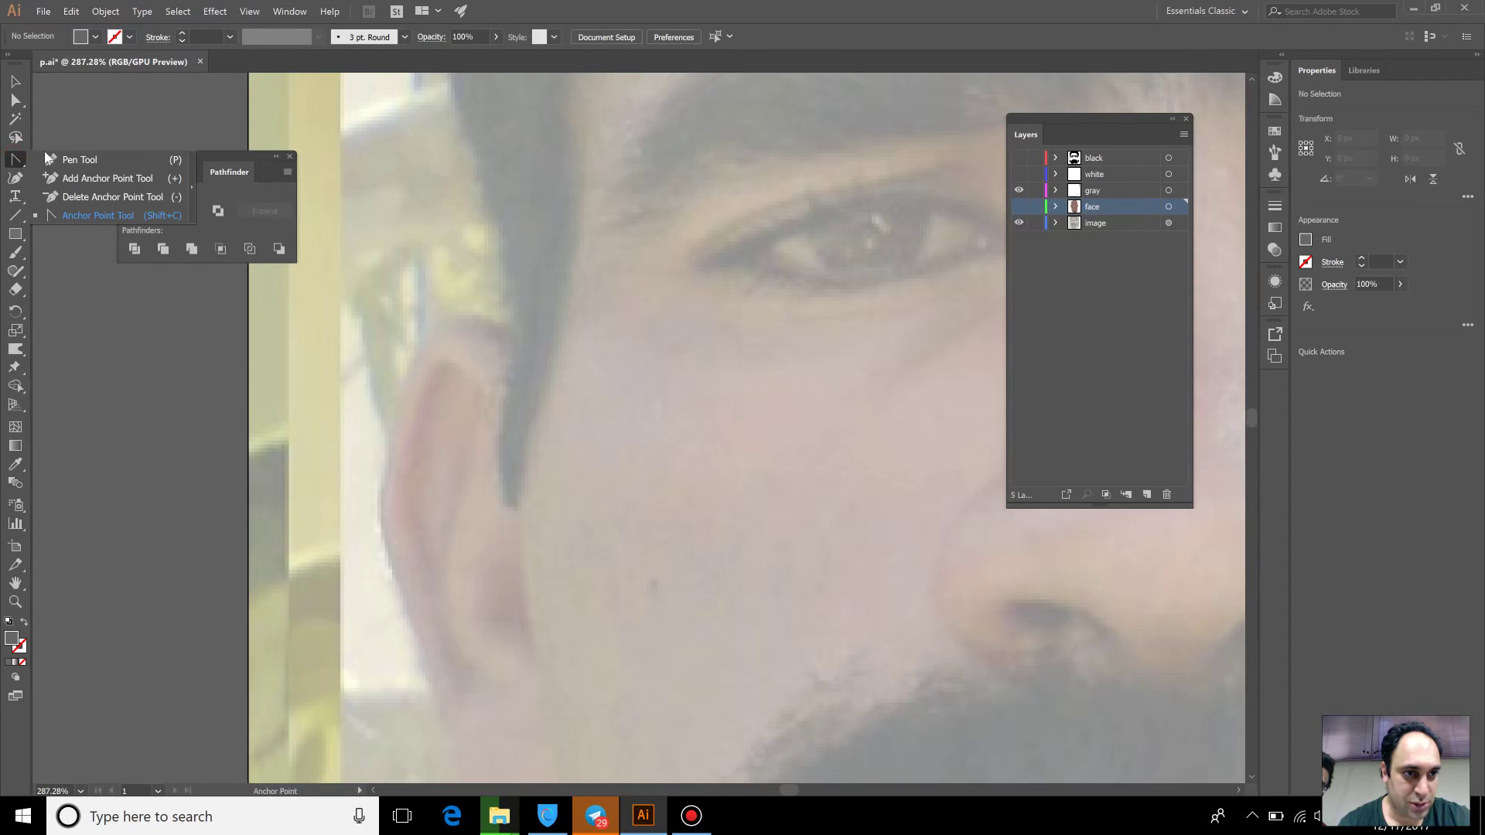
left_click(46, 158)
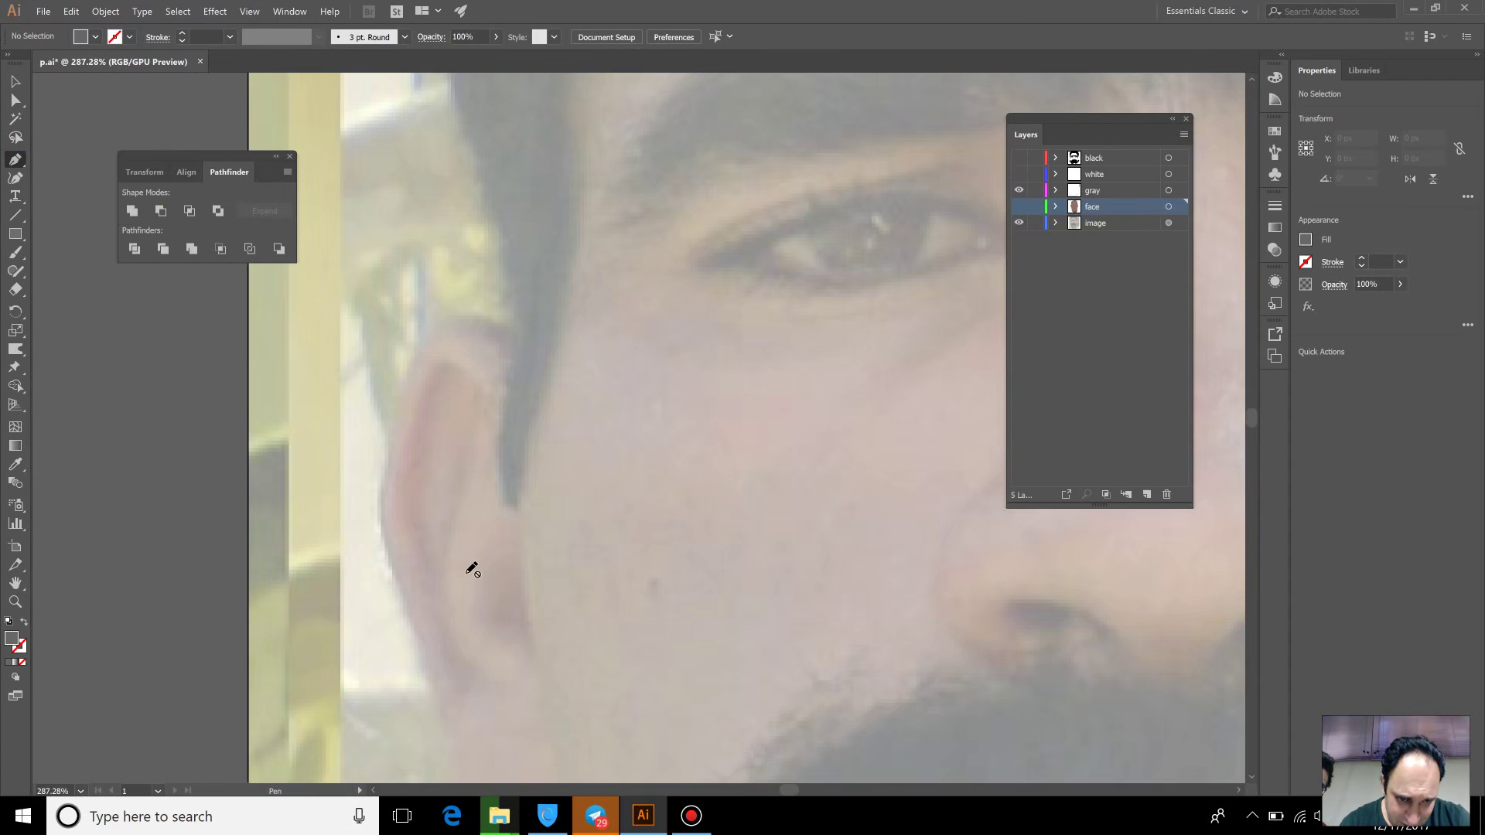
left_click(1094, 191)
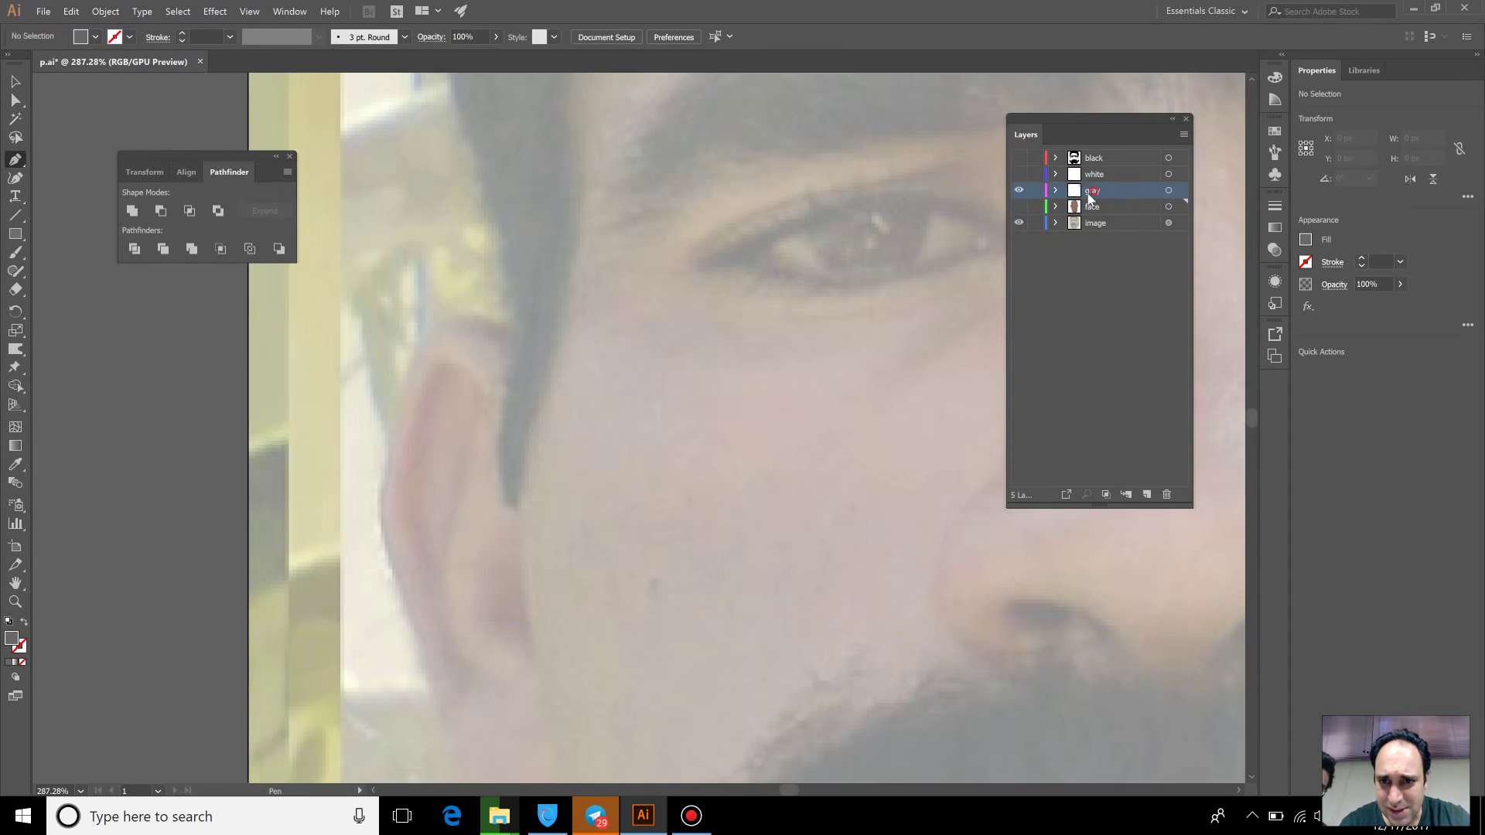
left_click(446, 363)
left_click(395, 502)
left_click(456, 701)
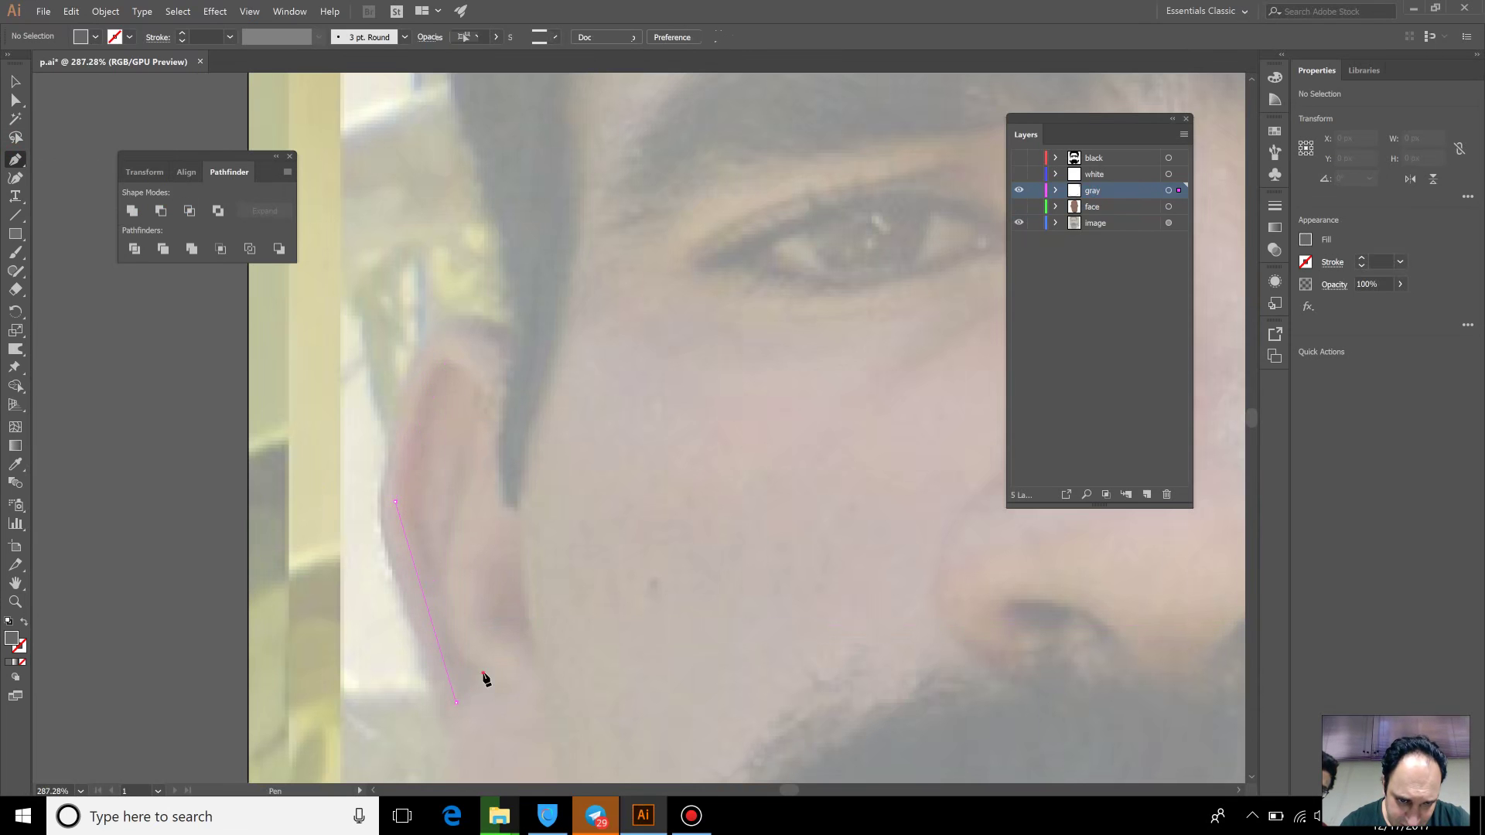
left_click(482, 672)
left_click(431, 578)
left_click(491, 445)
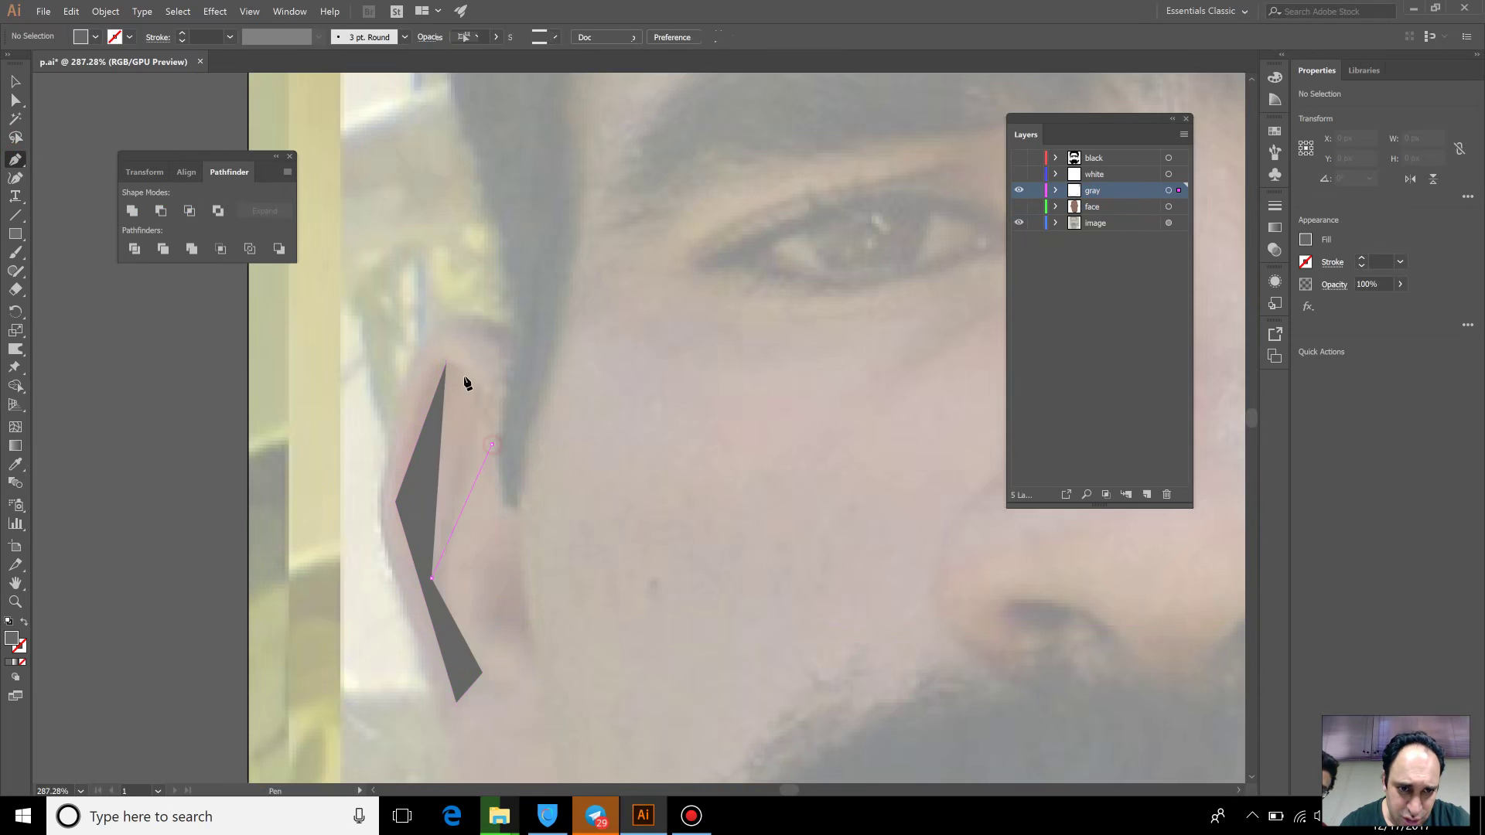
left_click(446, 362)
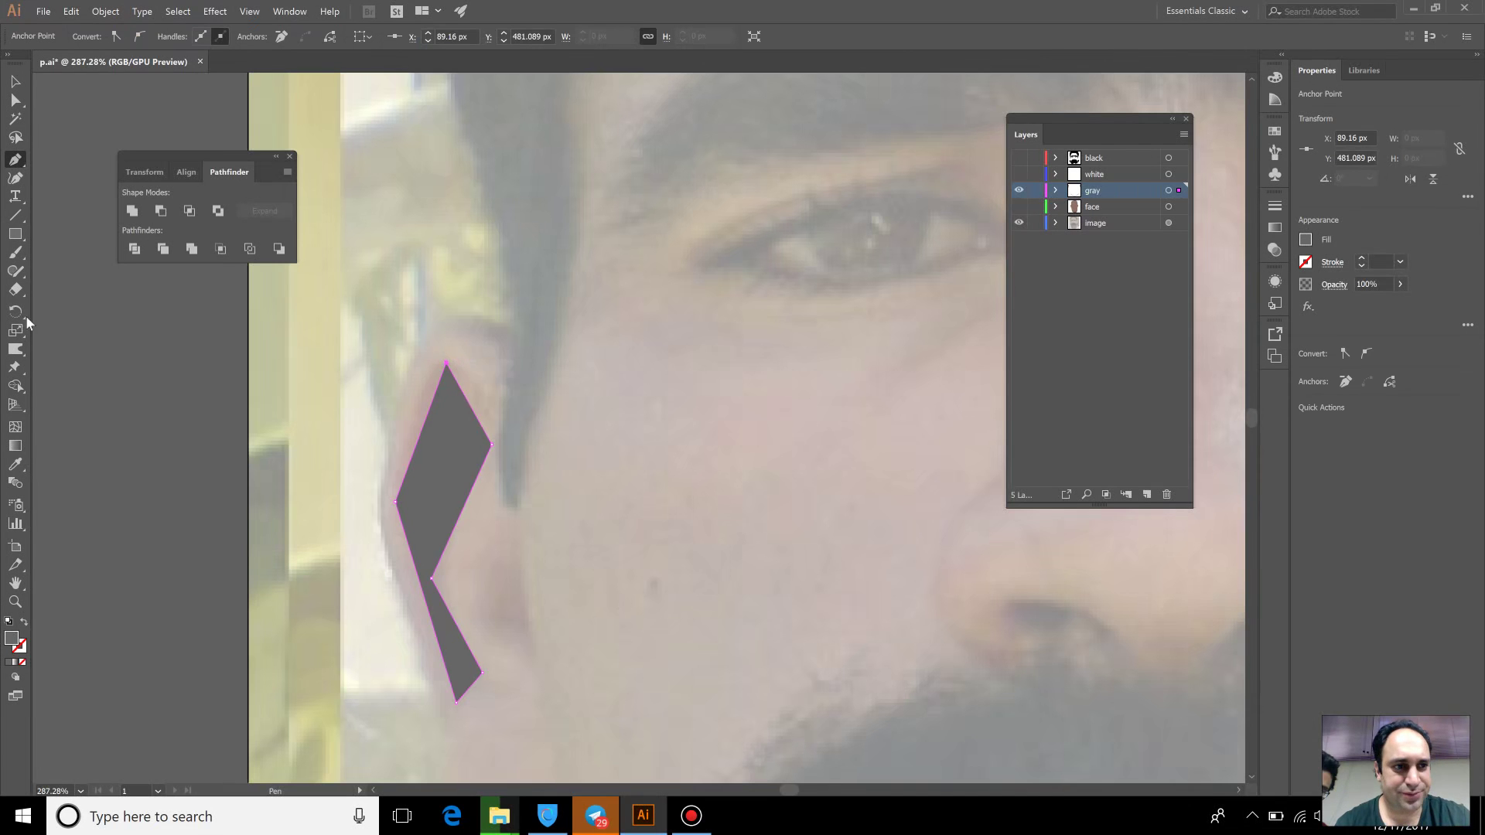
Round the left ear shape's top, inner edge and bottom tip into smooth curves
left_click_drag(13, 161, 72, 213)
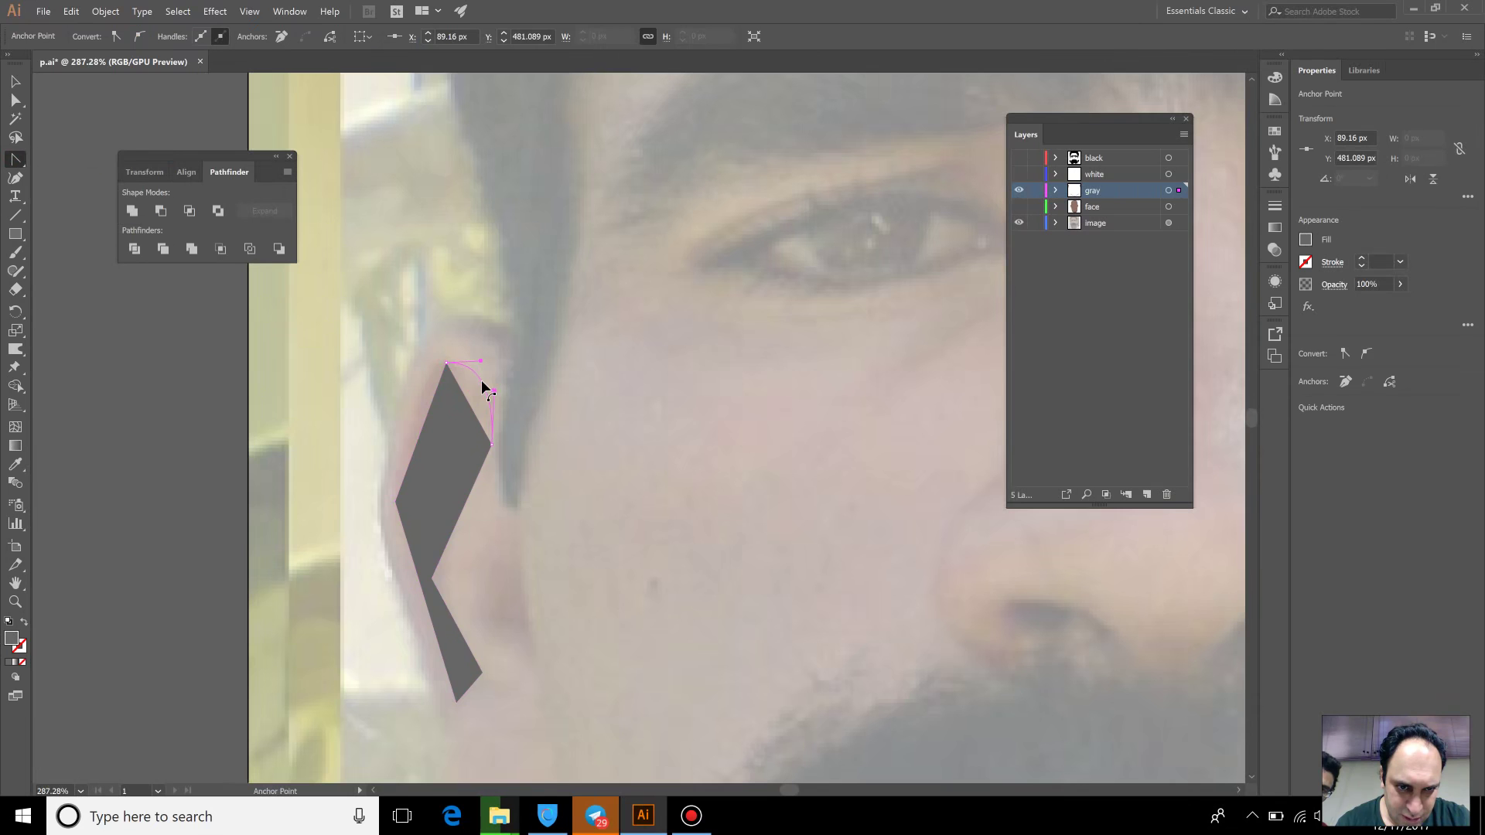
left_click_drag(482, 381, 484, 383)
left_click_drag(419, 430, 410, 400)
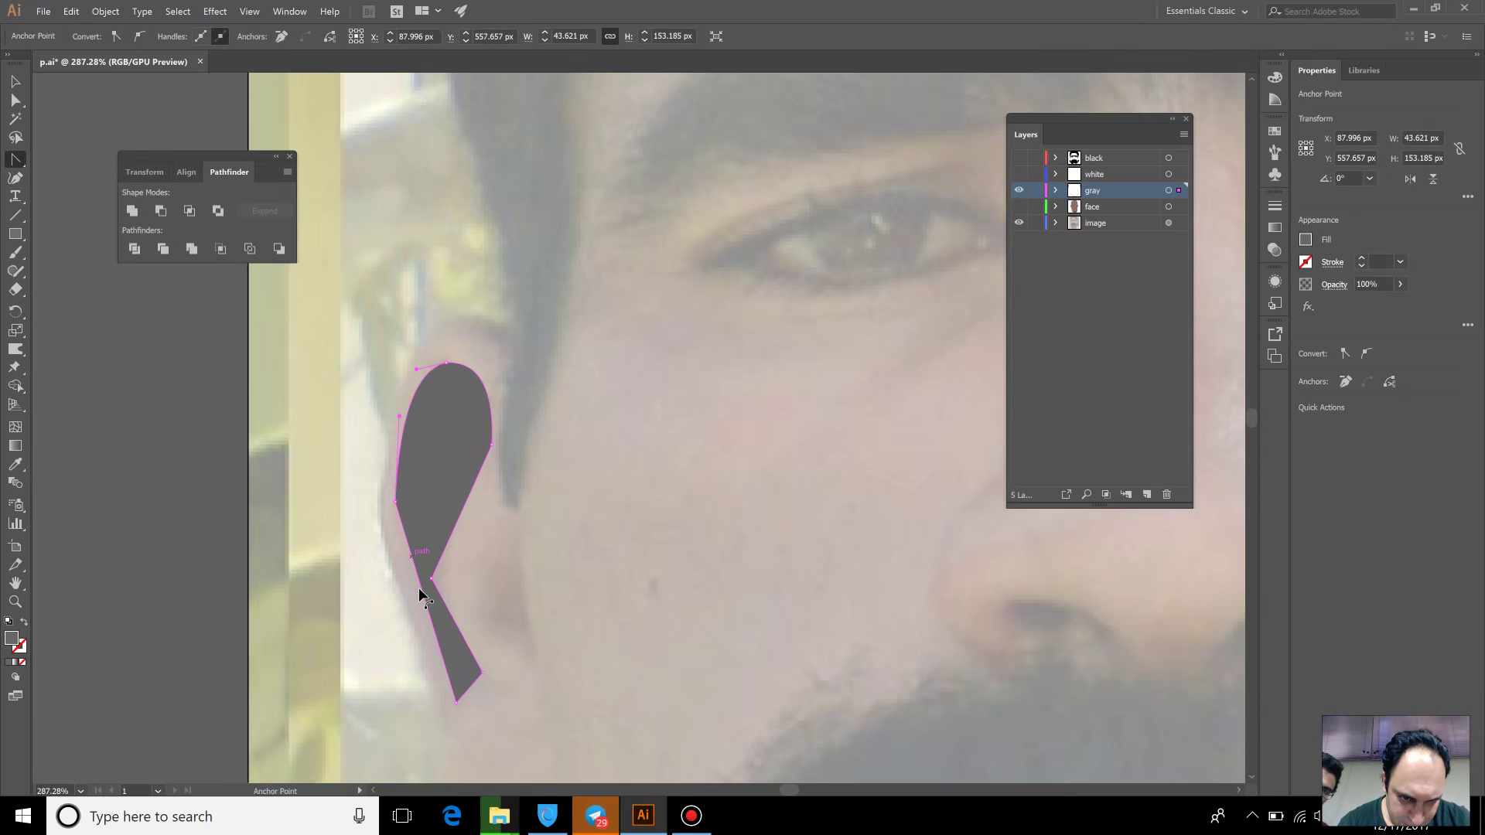
left_click_drag(419, 588, 411, 591)
left_click_drag(425, 433, 425, 433)
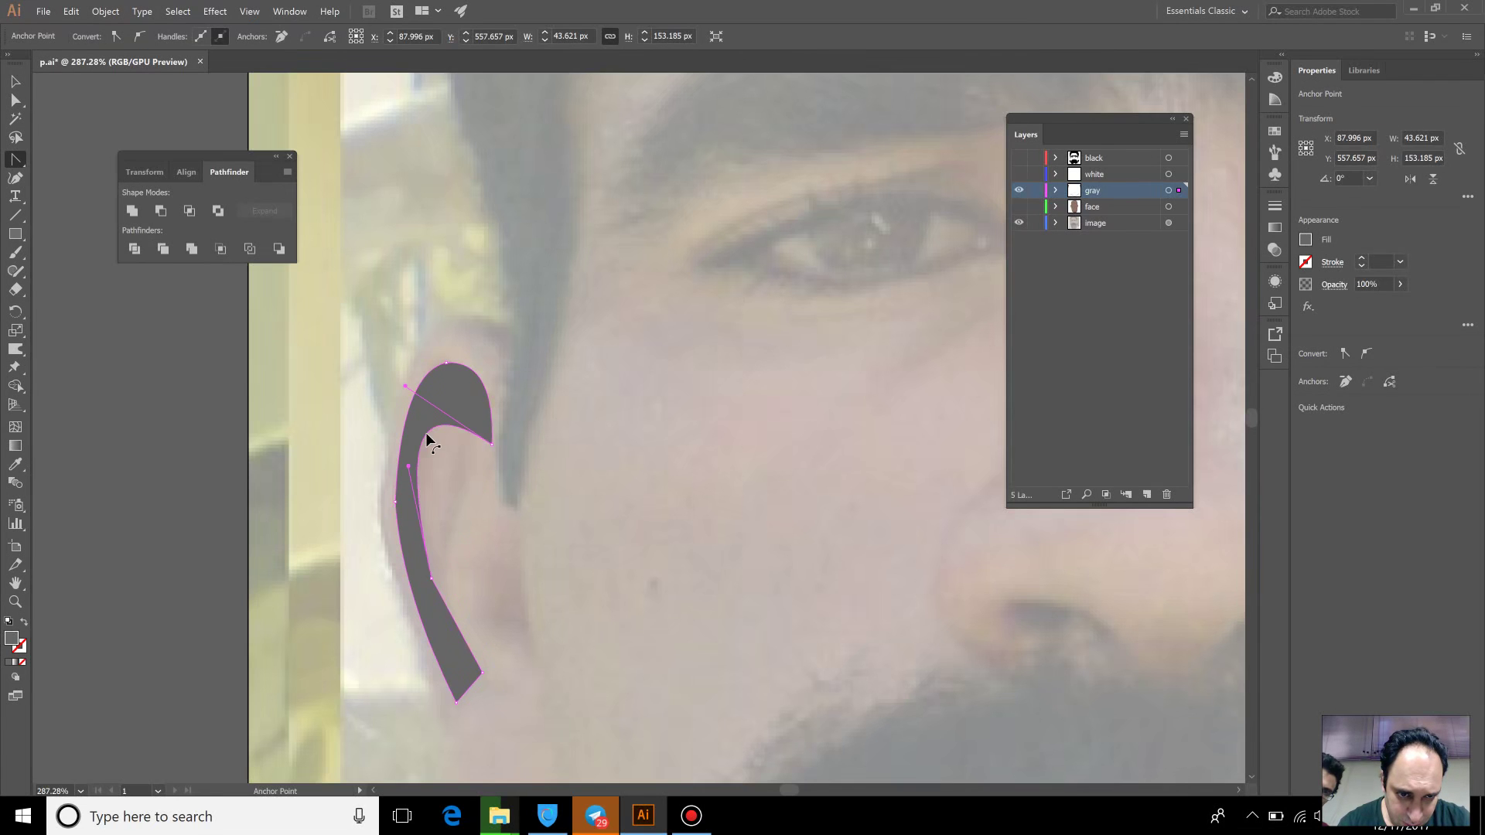
left_click_drag(462, 485, 498, 420)
left_click(433, 579)
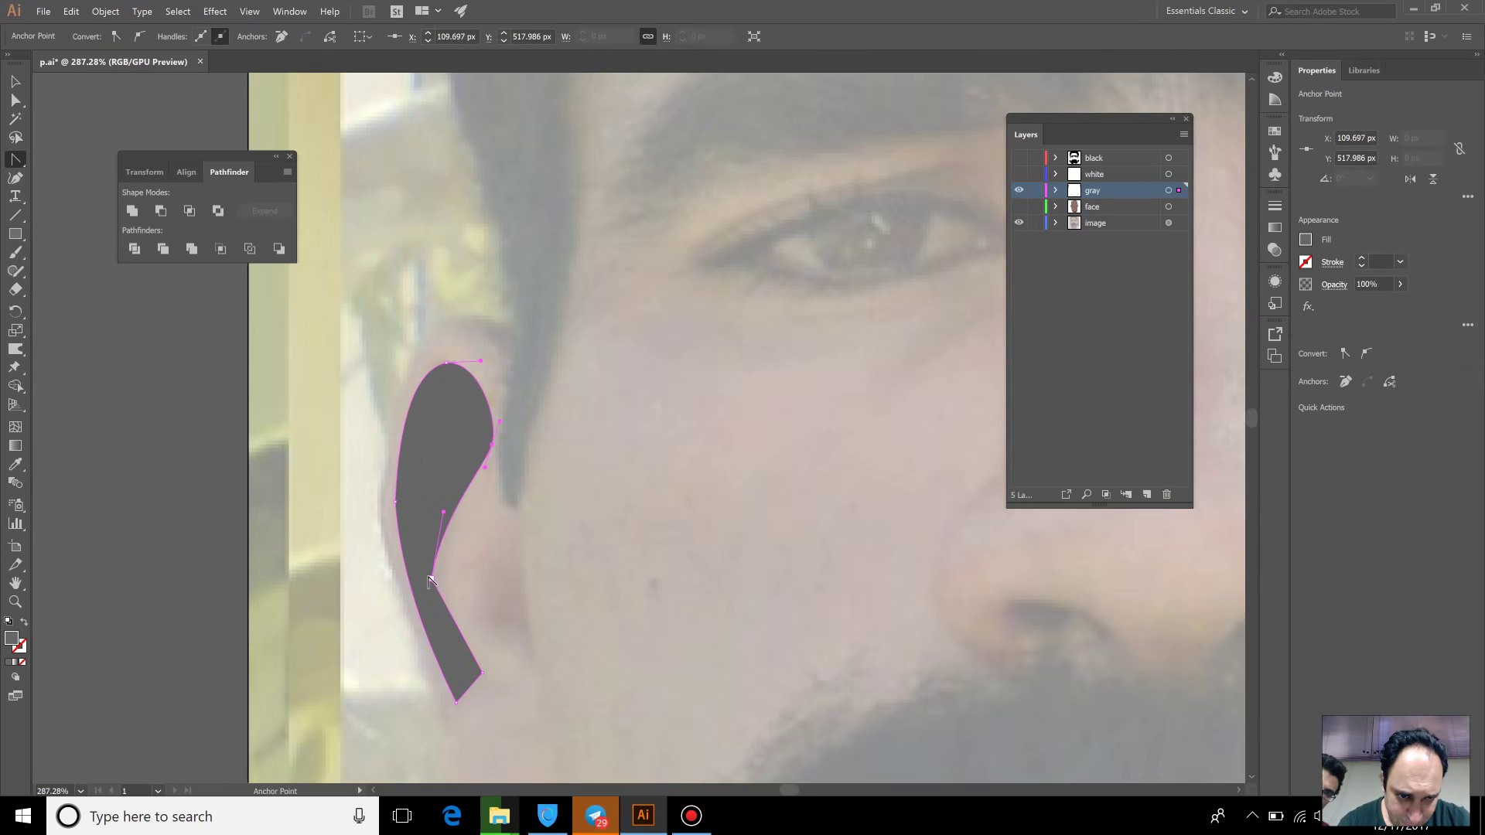
left_click_drag(481, 671, 466, 696)
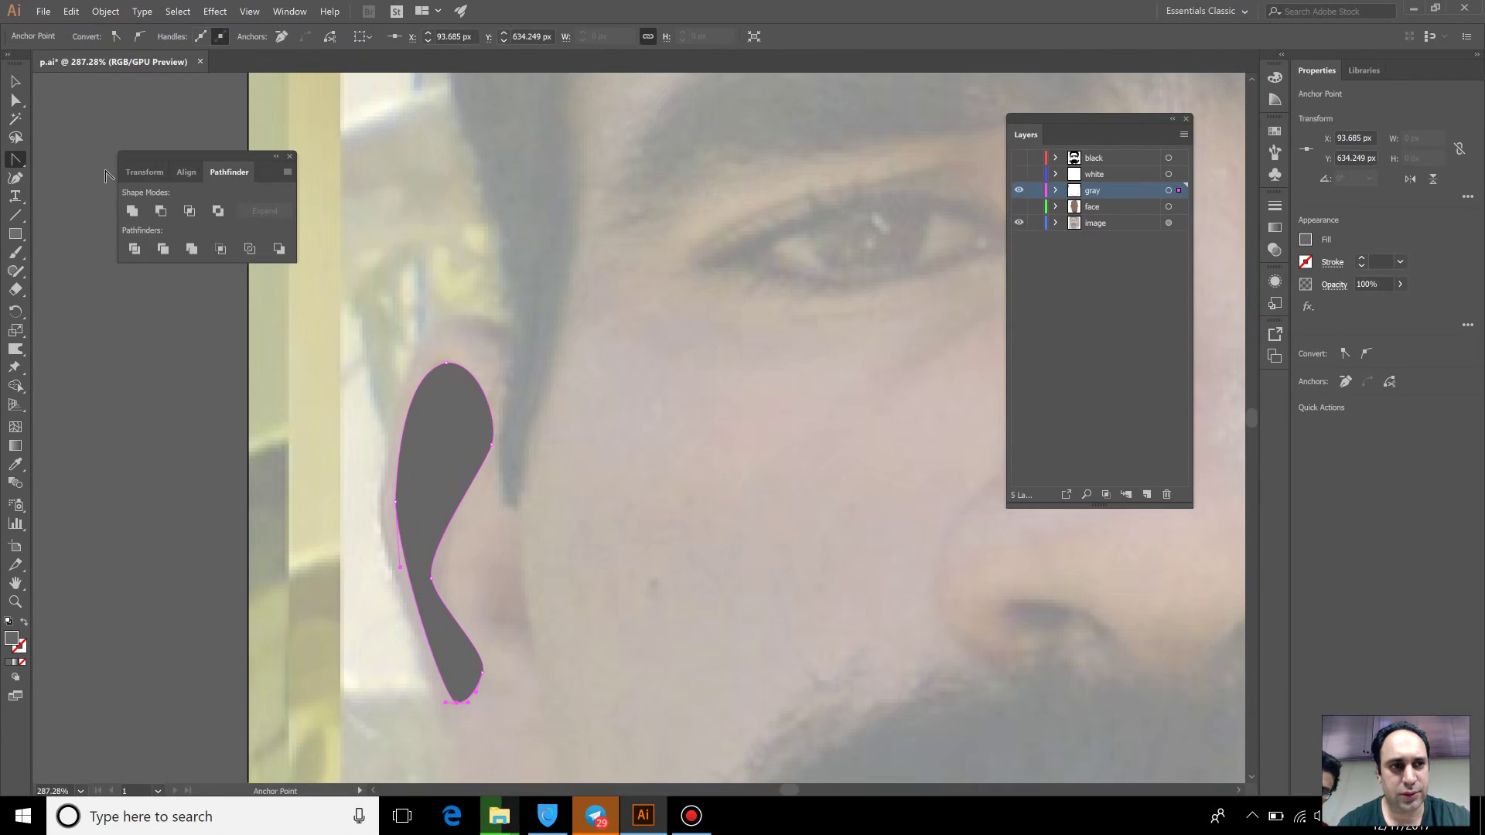
left_click_drag(435, 599, 432, 546)
key("v")
left_click(426, 318)
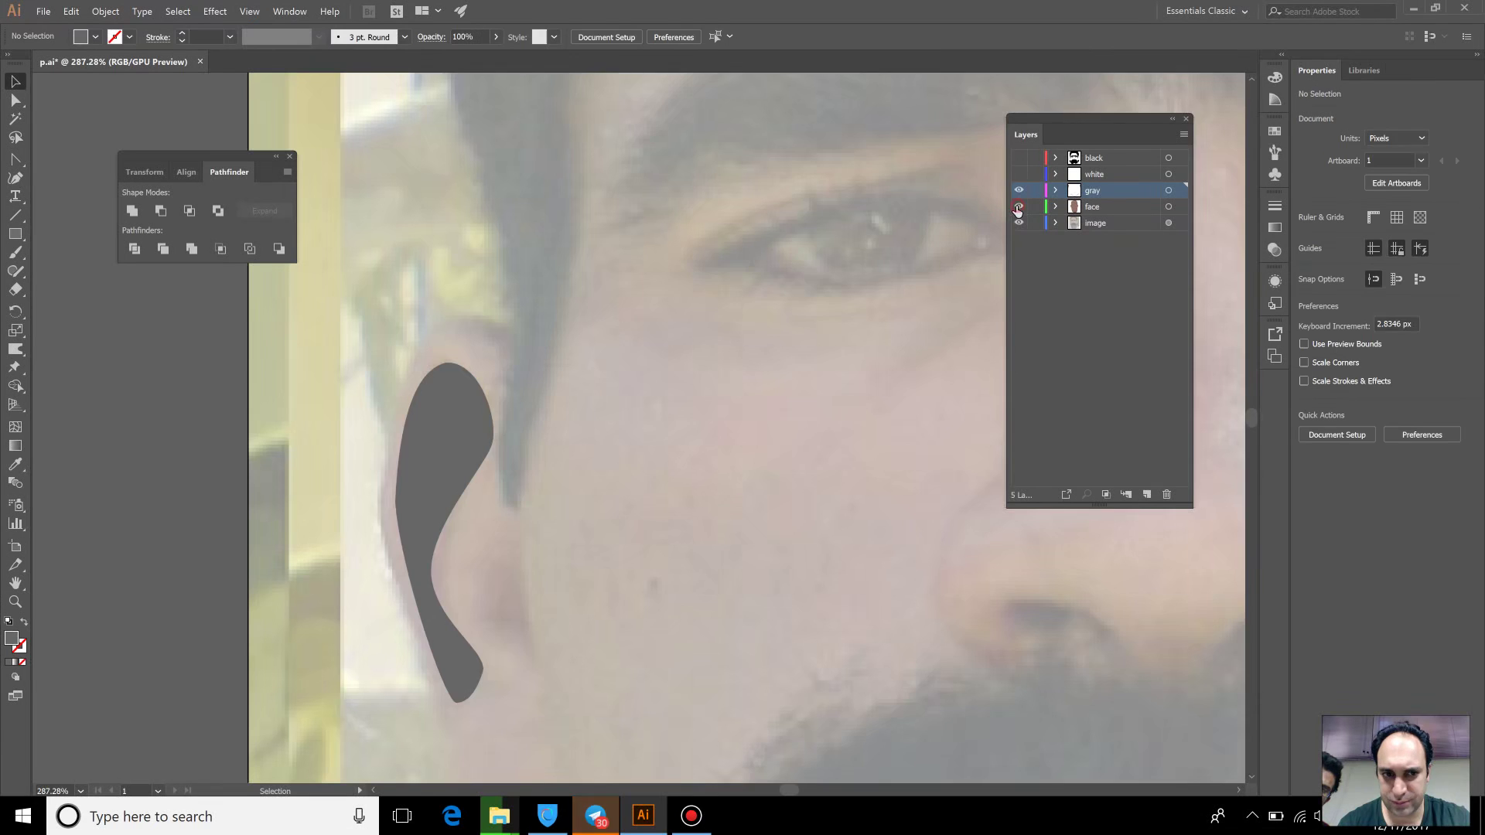
Preview the whole portrait with face, gray, white and black layers visible, then select gray
left_click(1018, 207)
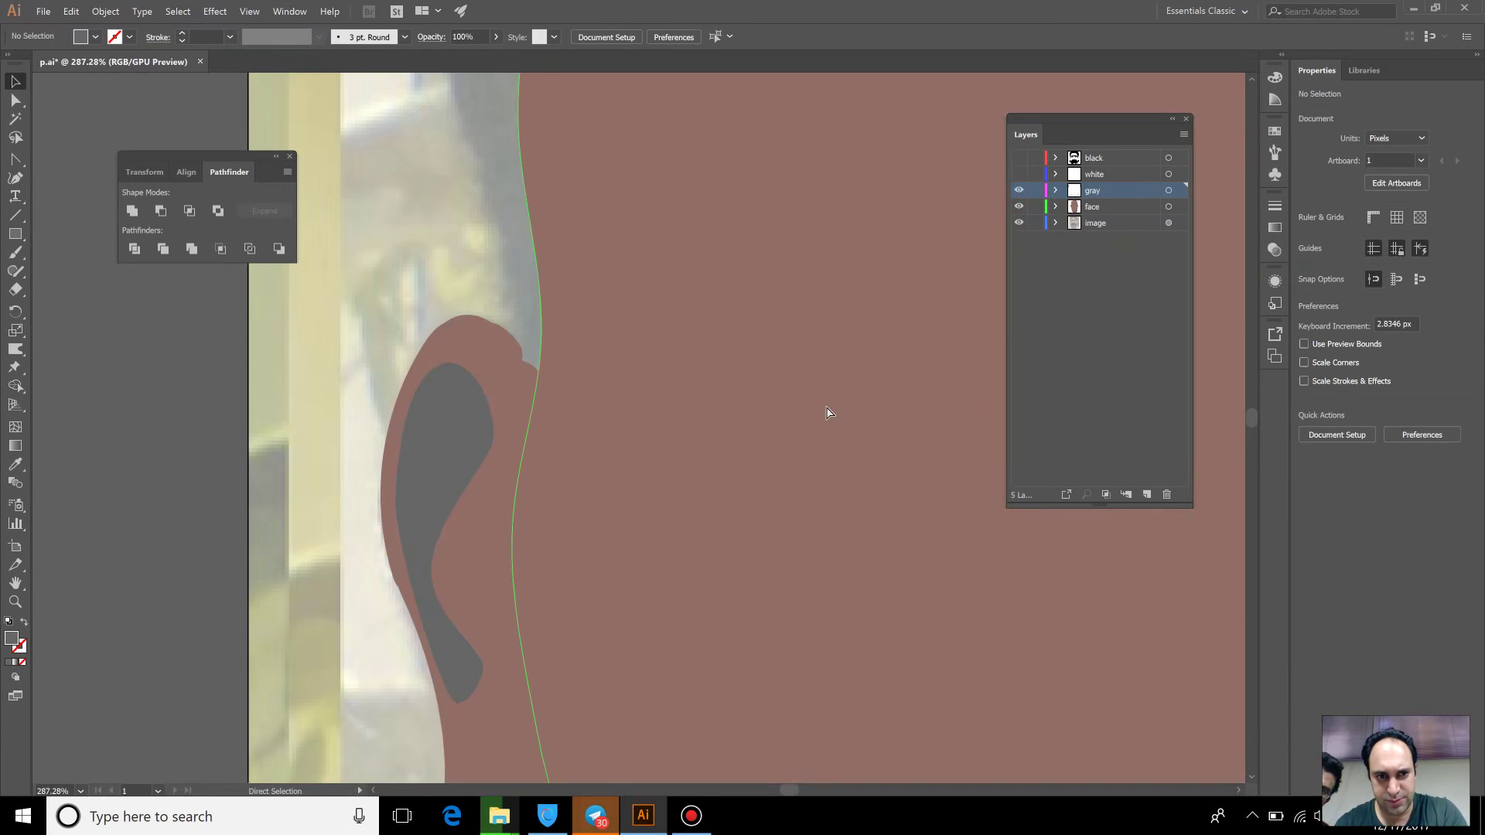
key("ctrl+0")
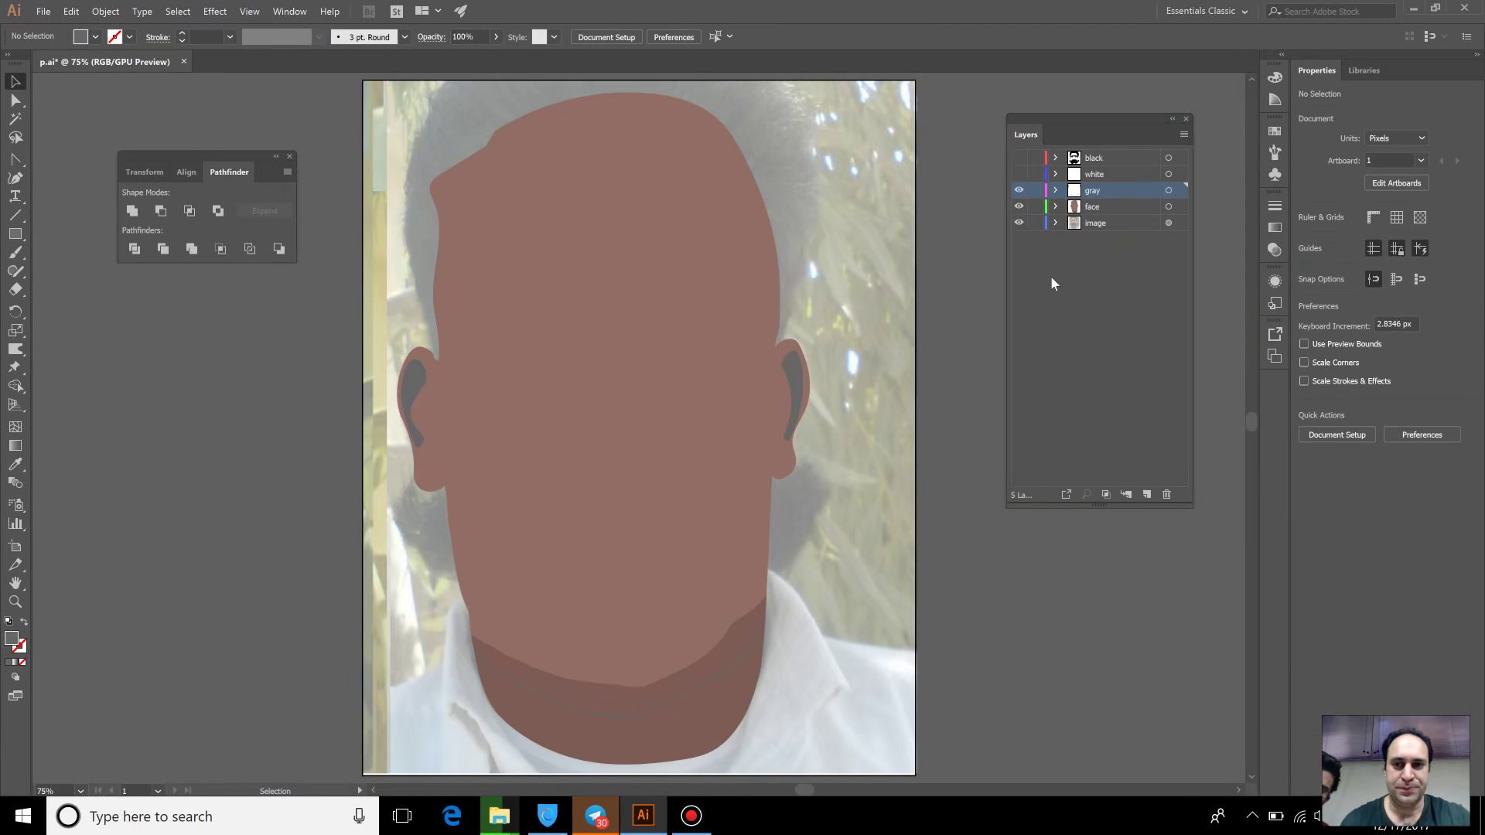
left_click_drag(1019, 190, 1019, 158)
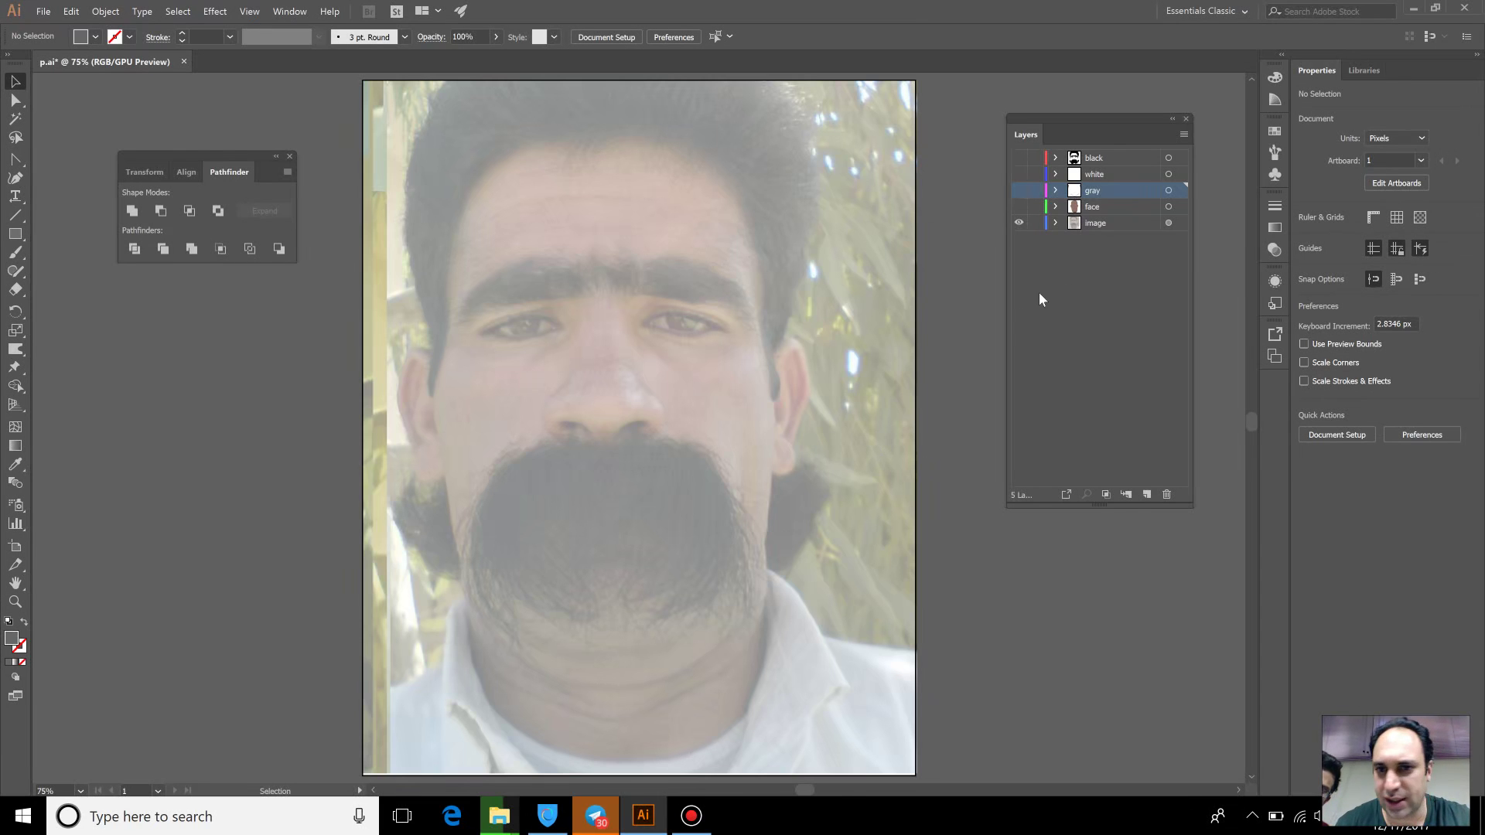
left_click(1096, 209)
left_click(1089, 190)
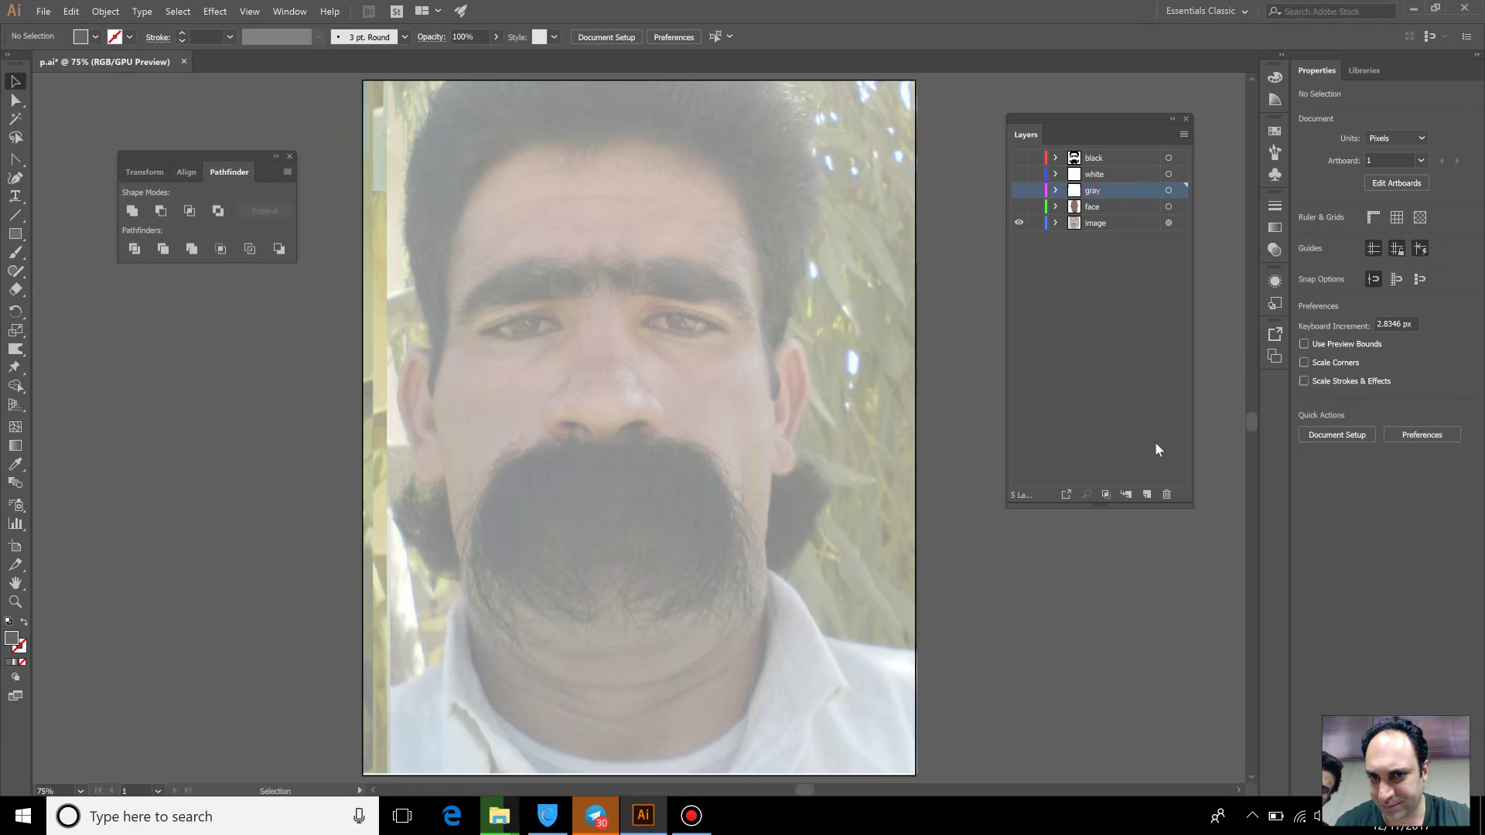
Add a new layer named 'gray 2' above the gray layer
left_click(1148, 495)
double_click(1106, 192)
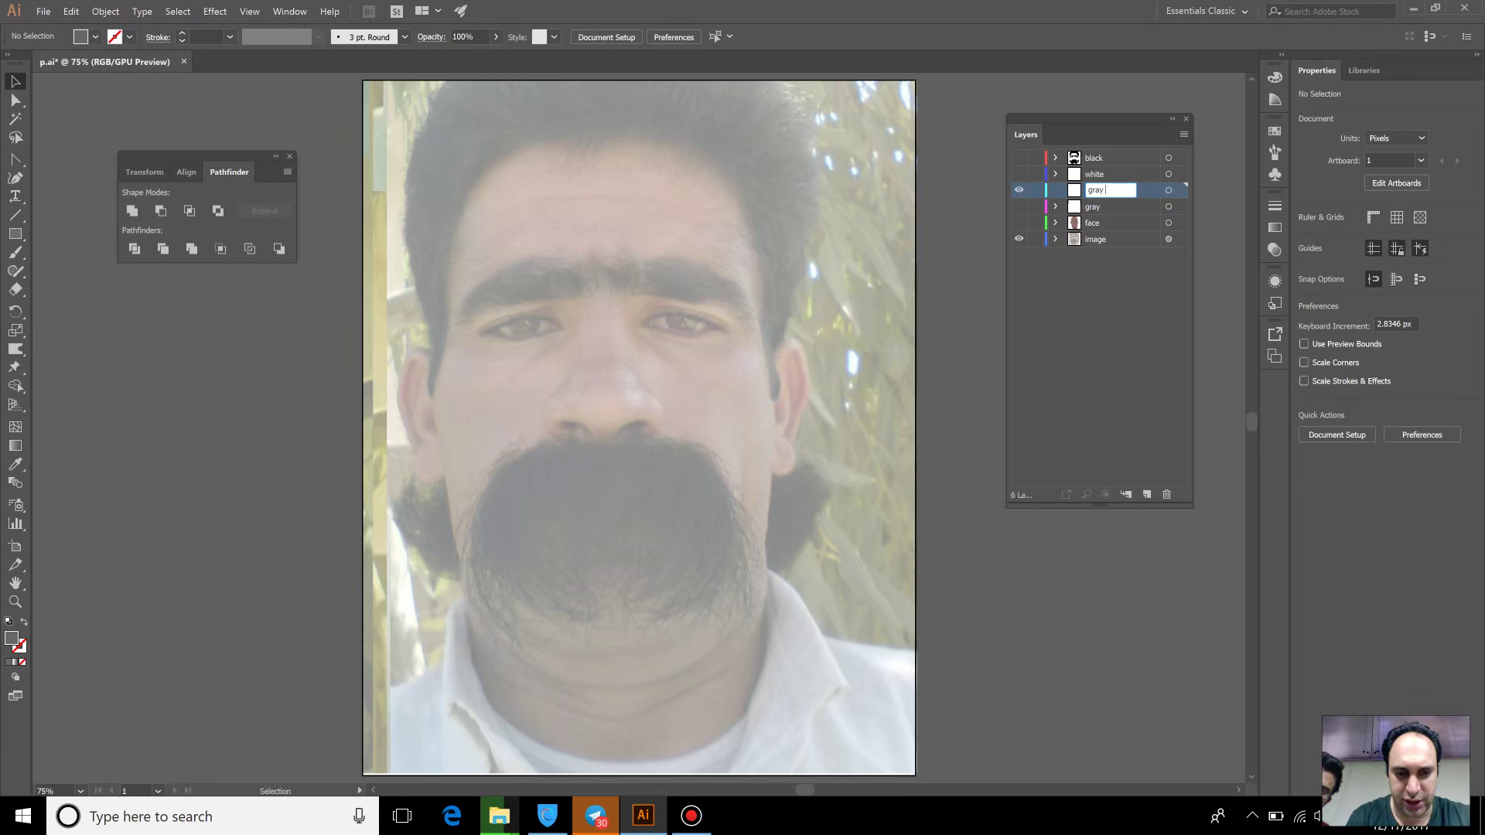
left_click(95, 36)
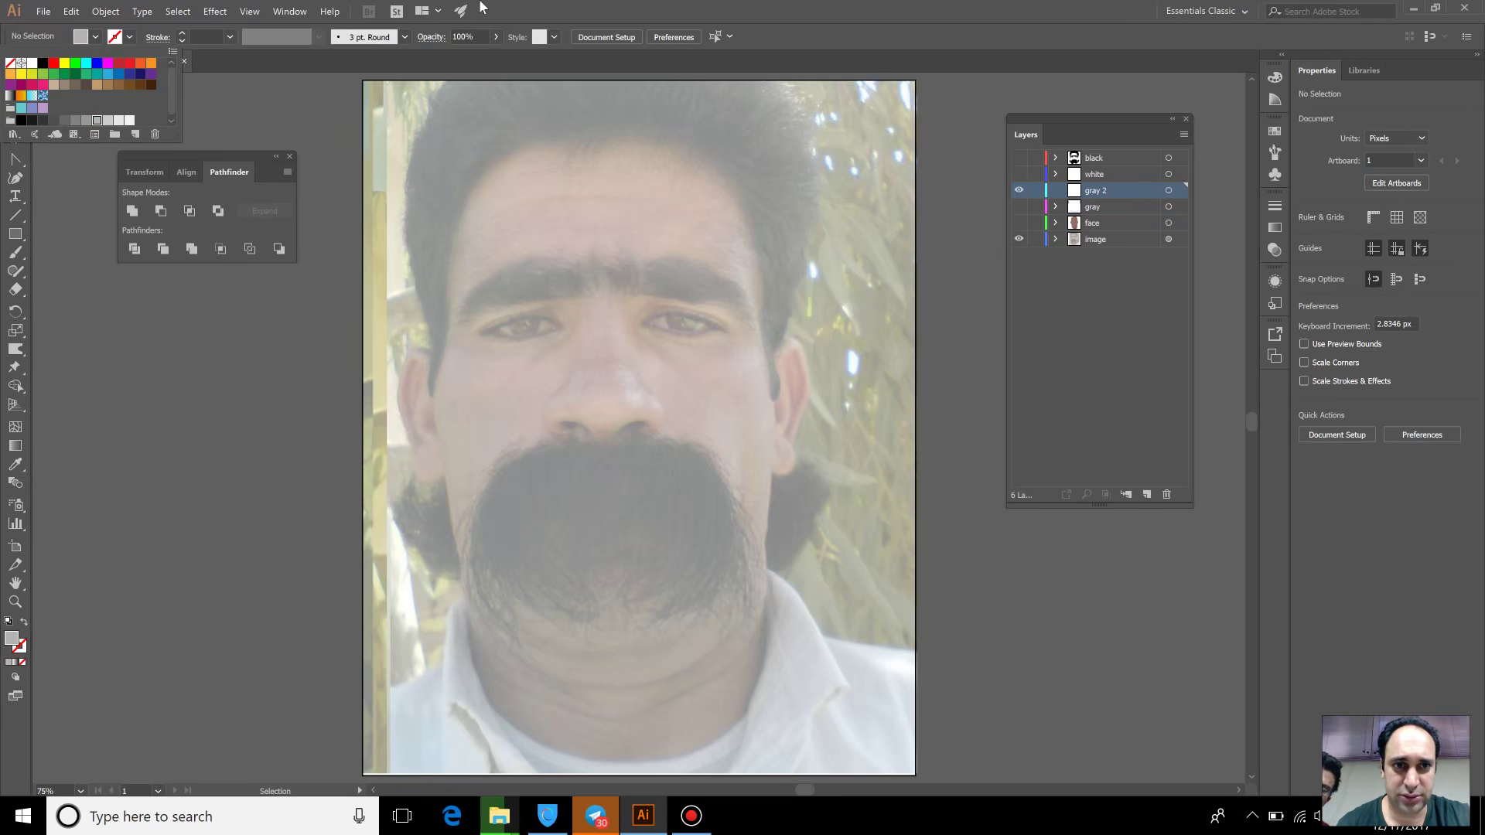
key("Escape")
left_click(15, 159)
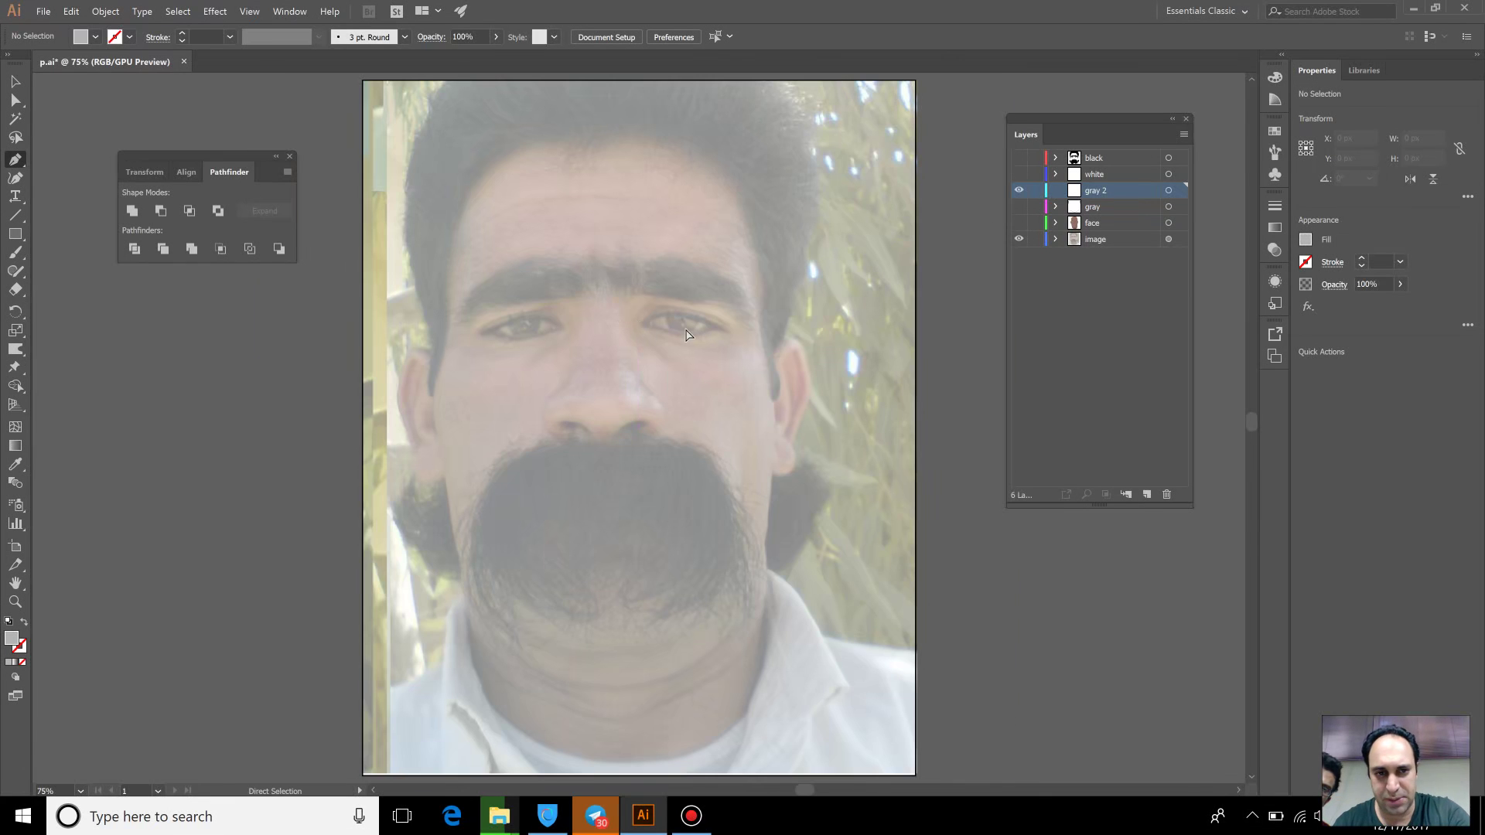
key("ctrl+equal")
key("ctrl+equal")
key("ctrl+equal")
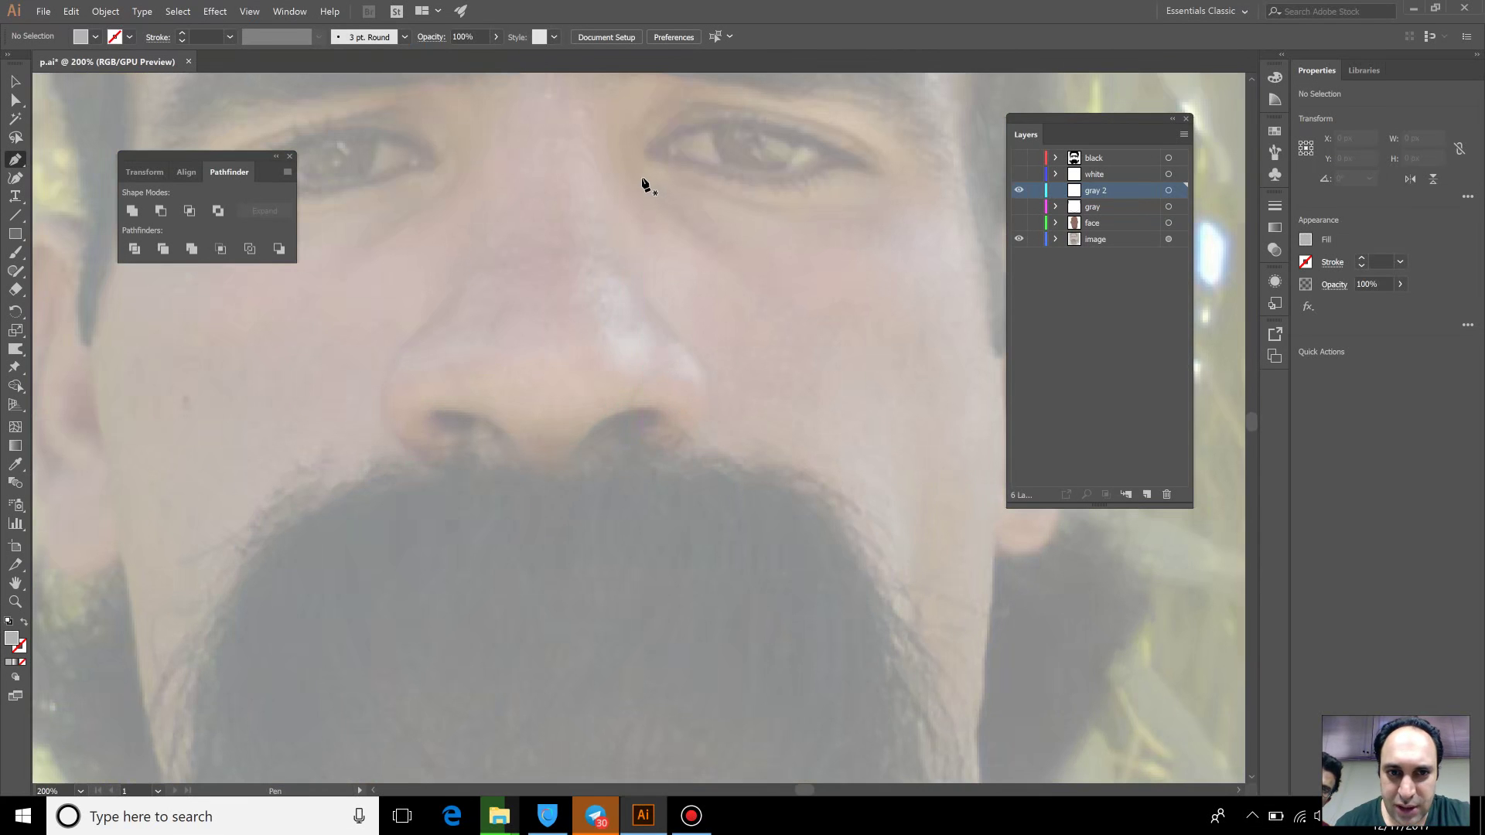
Draw a small triangular shadow between the eyes and an angular shadow under the left eye
left_click(640, 168)
left_click(757, 242)
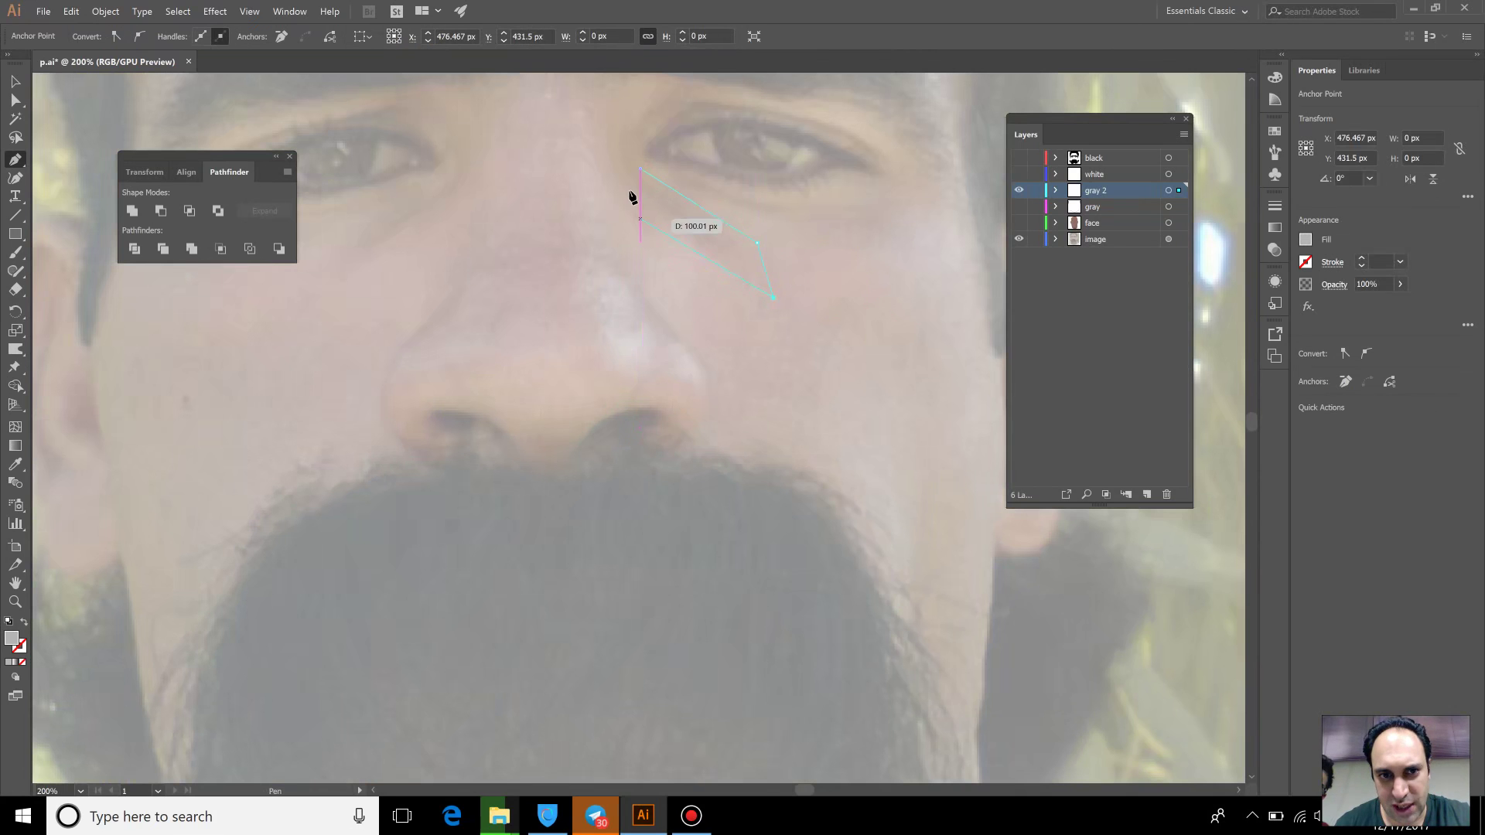
left_click(641, 169)
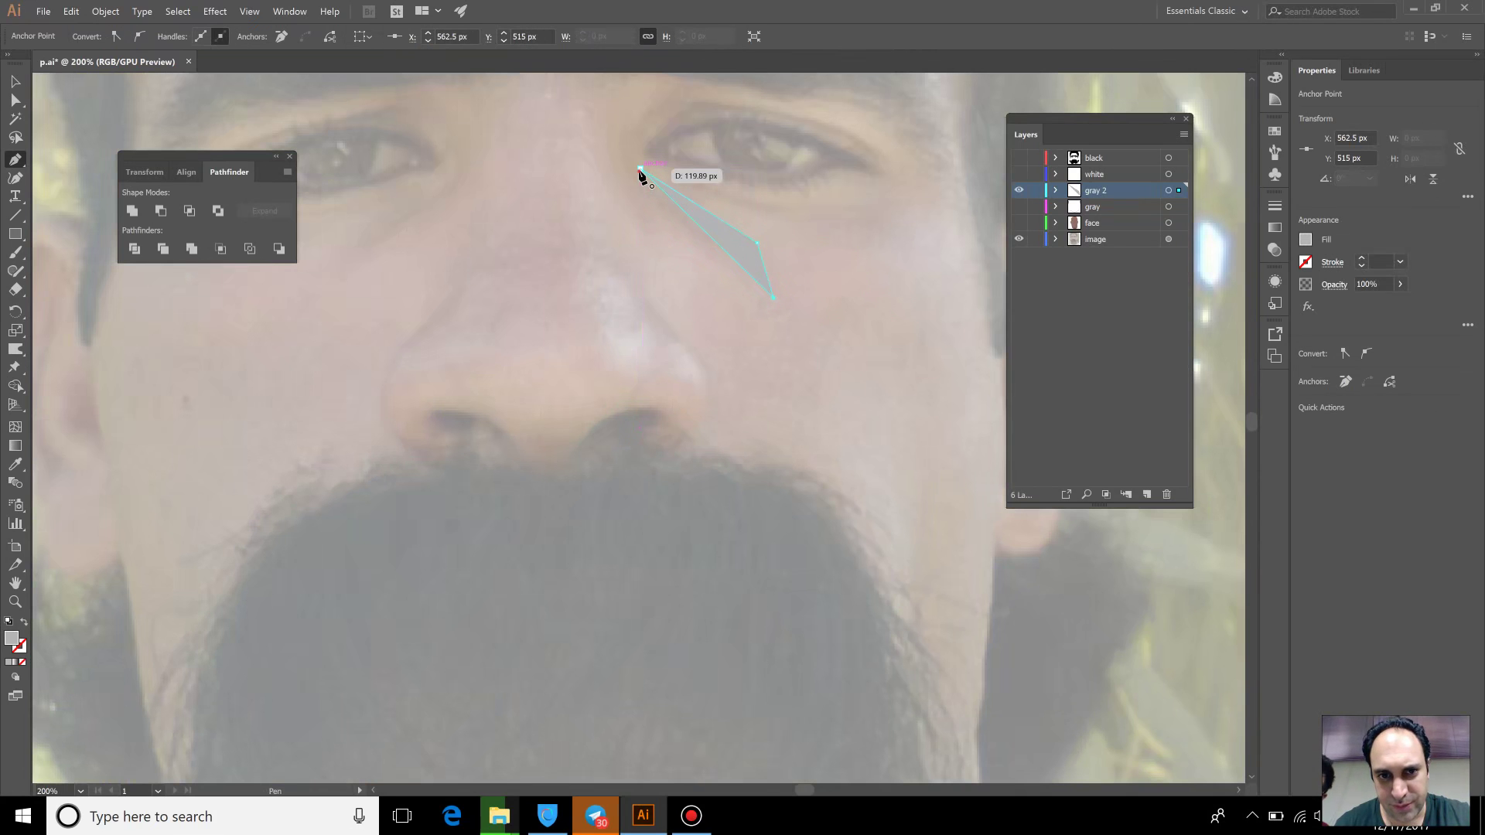
left_click(468, 168)
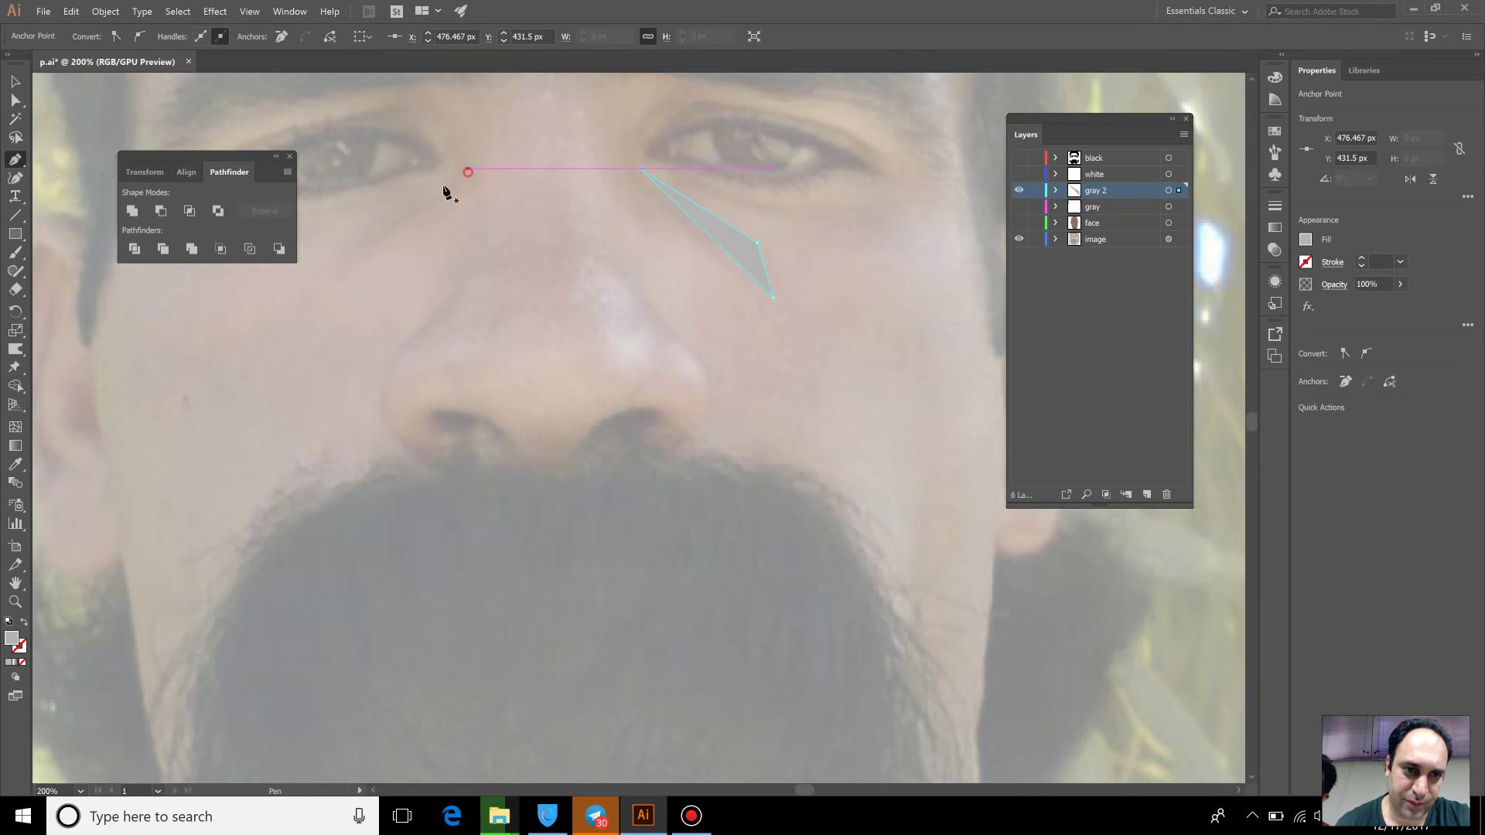
left_click(342, 272)
left_click(360, 233)
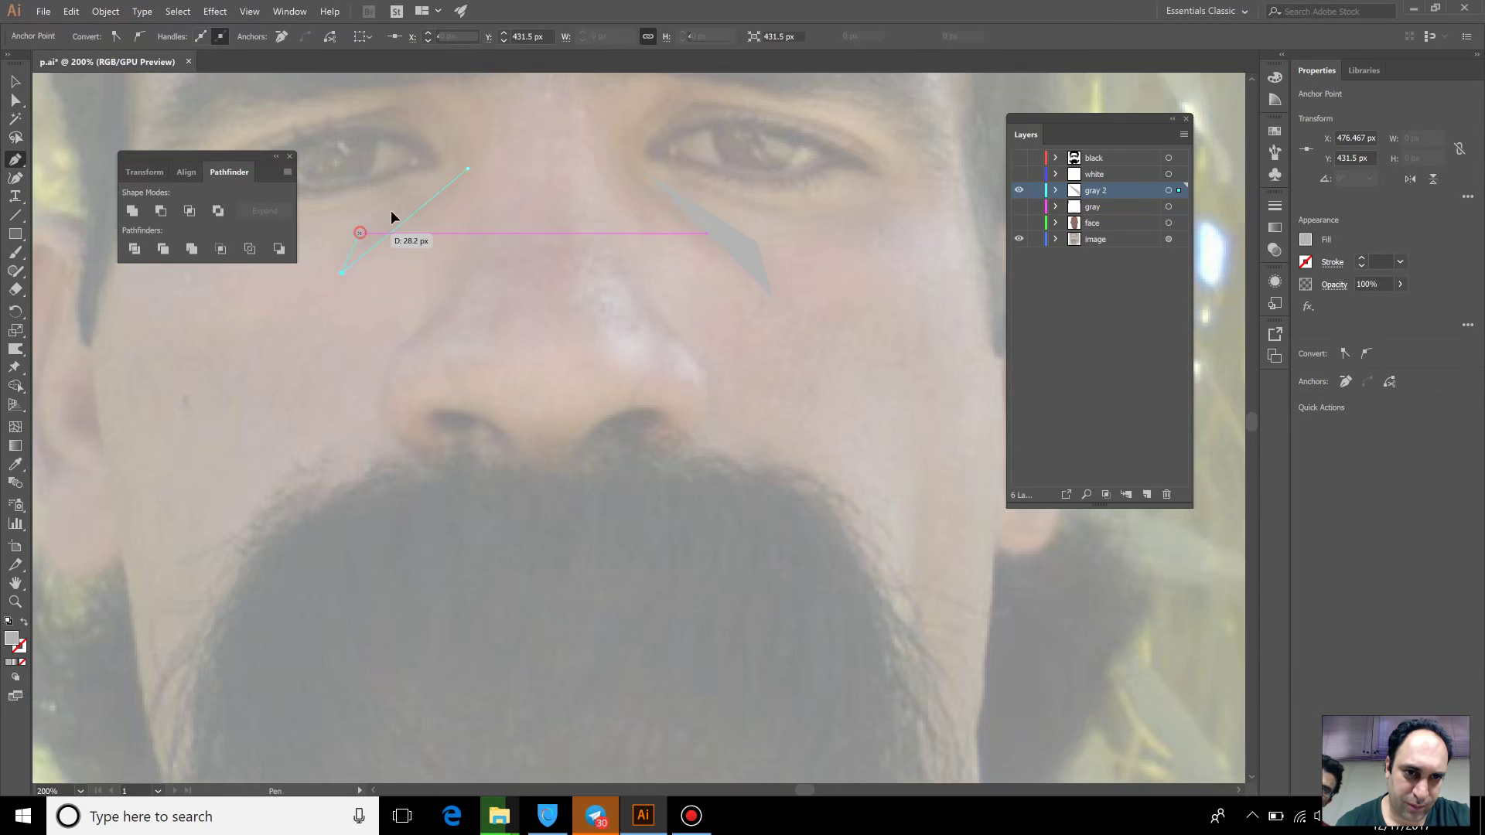
left_click(468, 169)
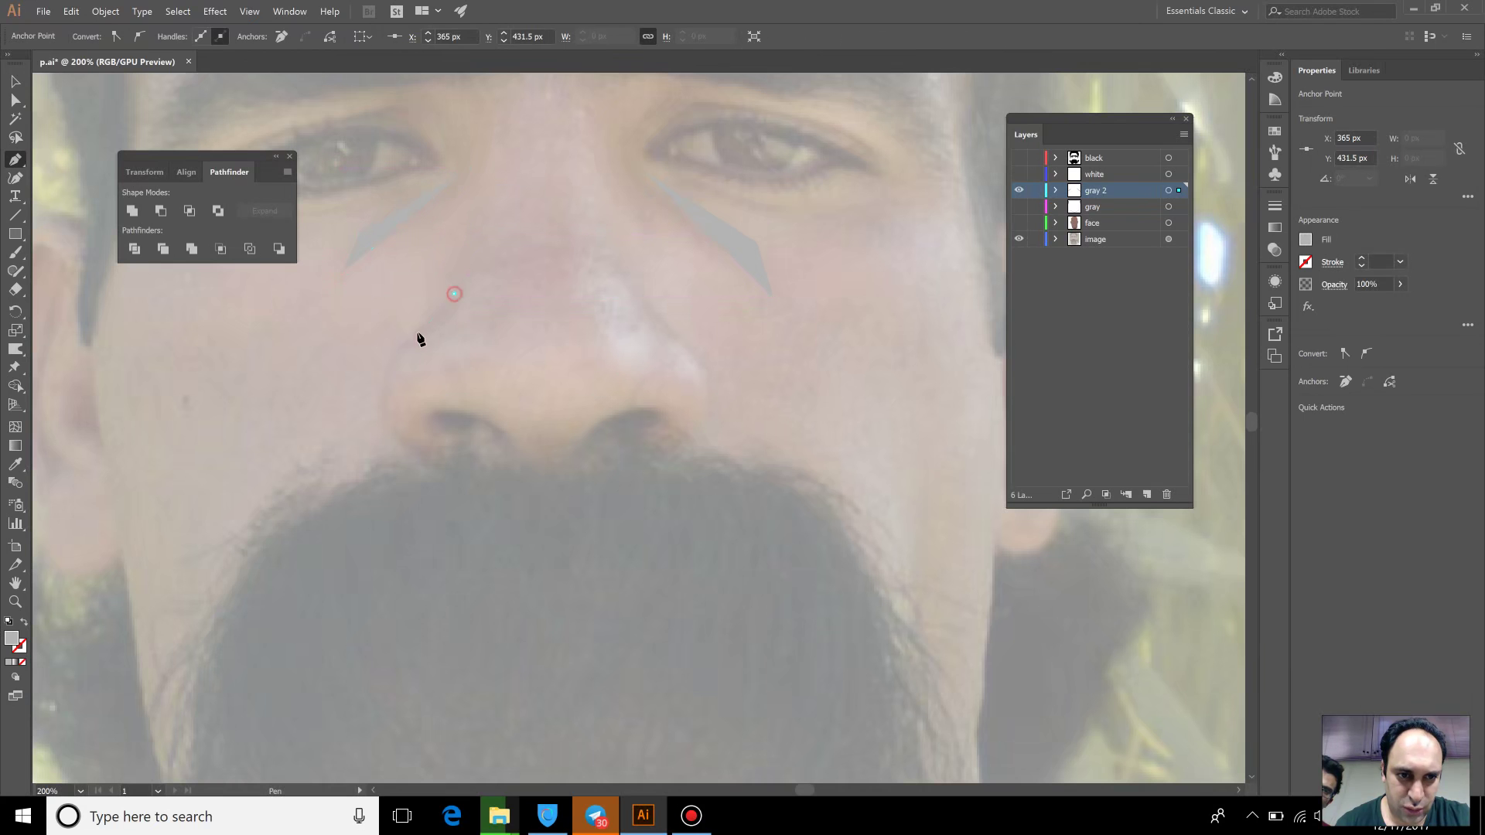
Draw closed shadow shapes along the left and right sides of the nose
left_click(384, 362)
left_click(378, 411)
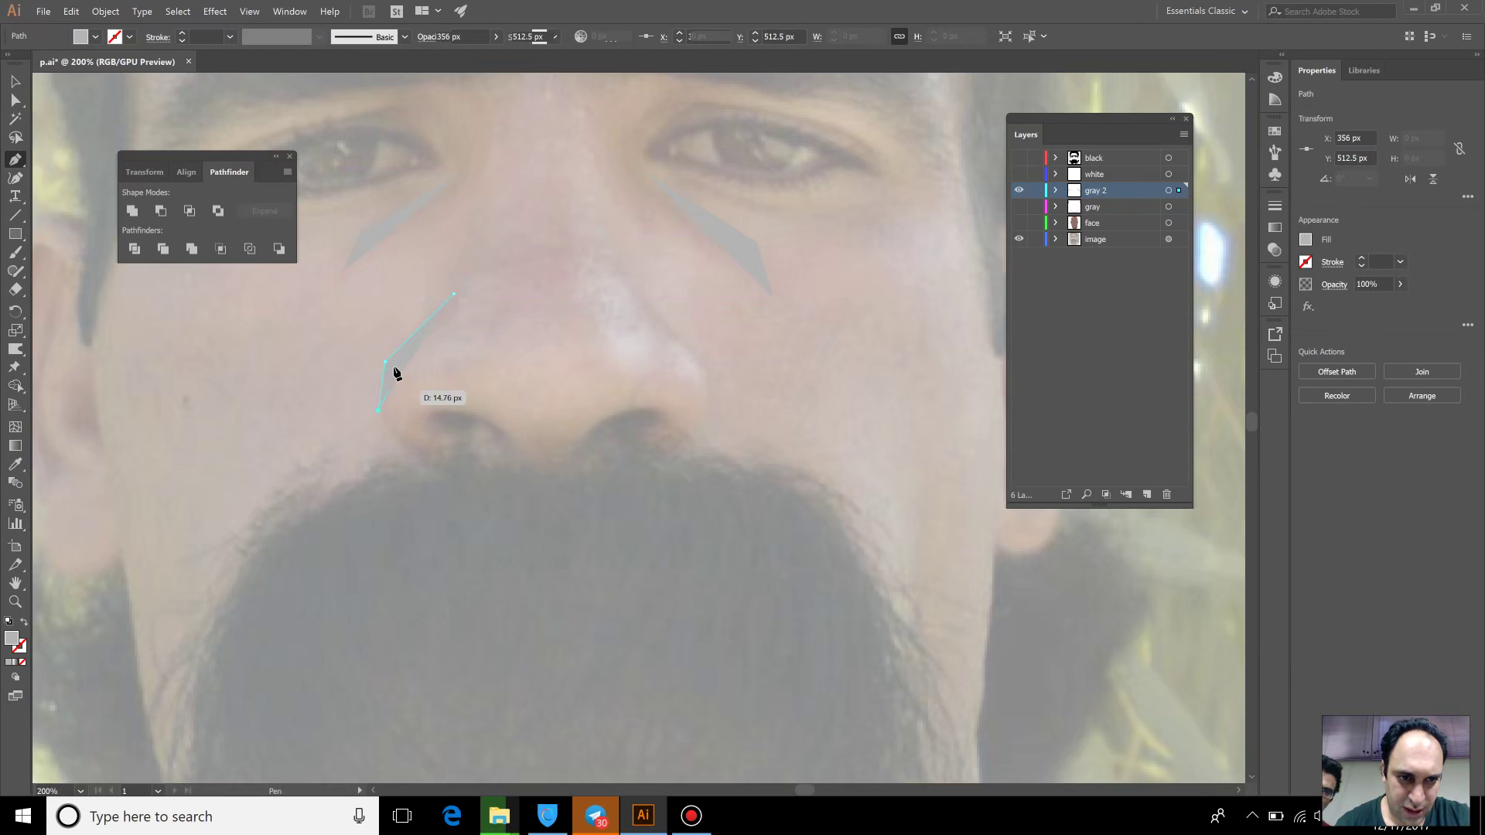
left_click(455, 294)
left_click(629, 274)
left_click(684, 339)
left_click(706, 385)
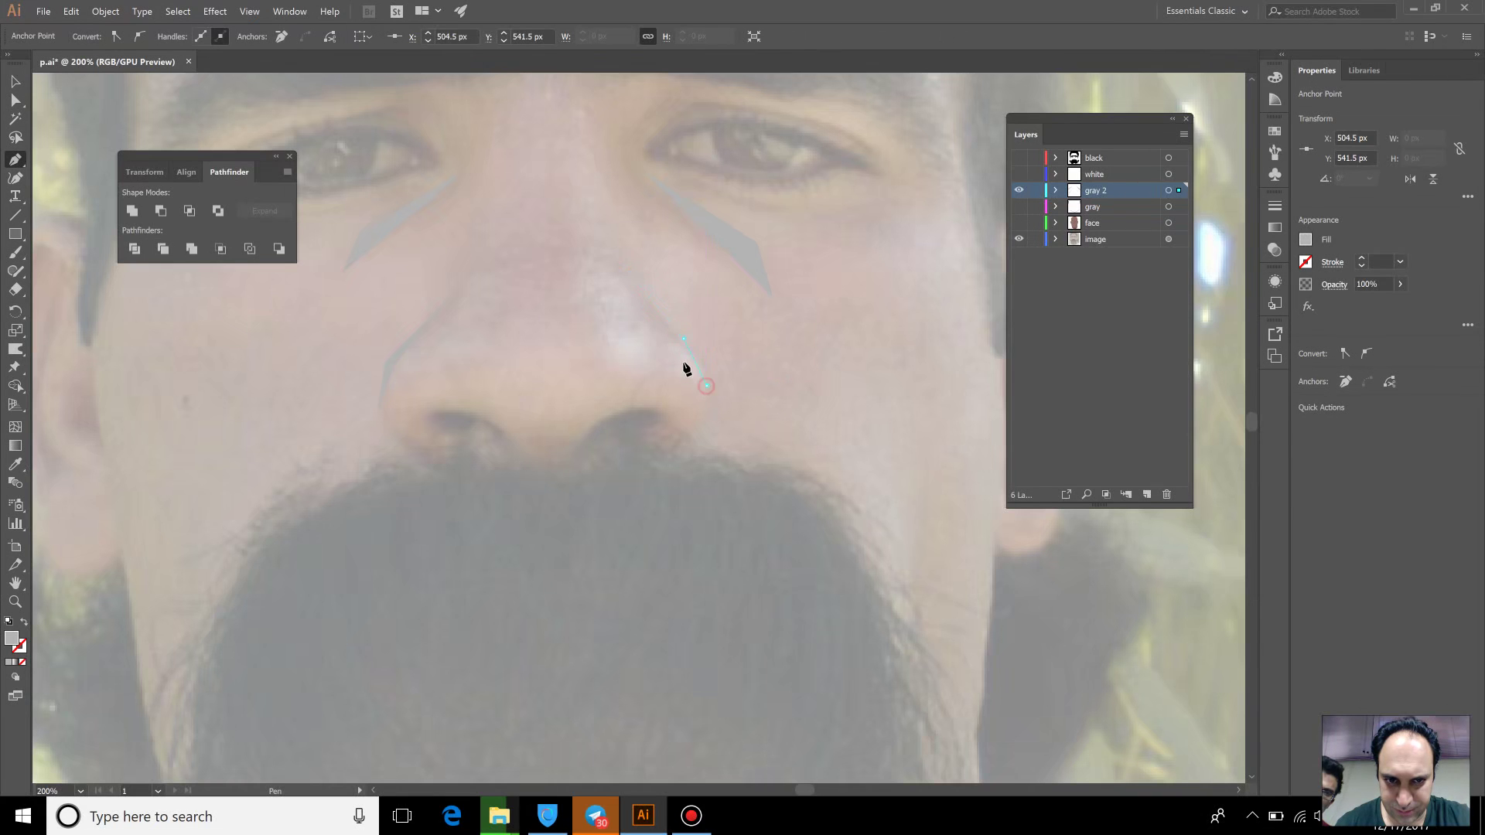
left_click(630, 274)
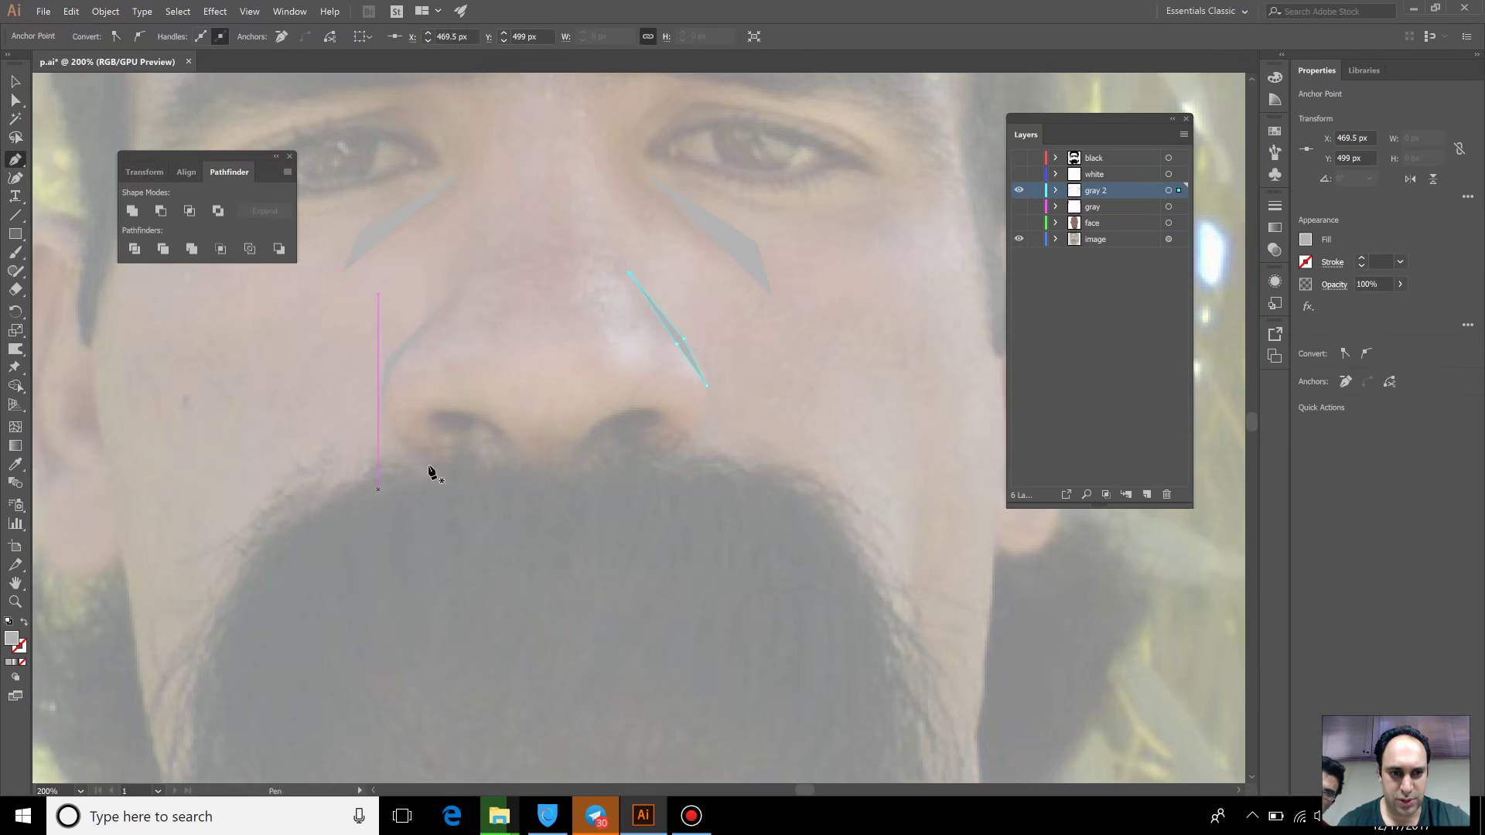
Draw a triangular crease under the left eye and a shadow shape under the right eye
mouse_move(304, 417)
left_mouse_down()
mouse_move(497, 690)
mouse_move(491, 603)
left_mouse_up()
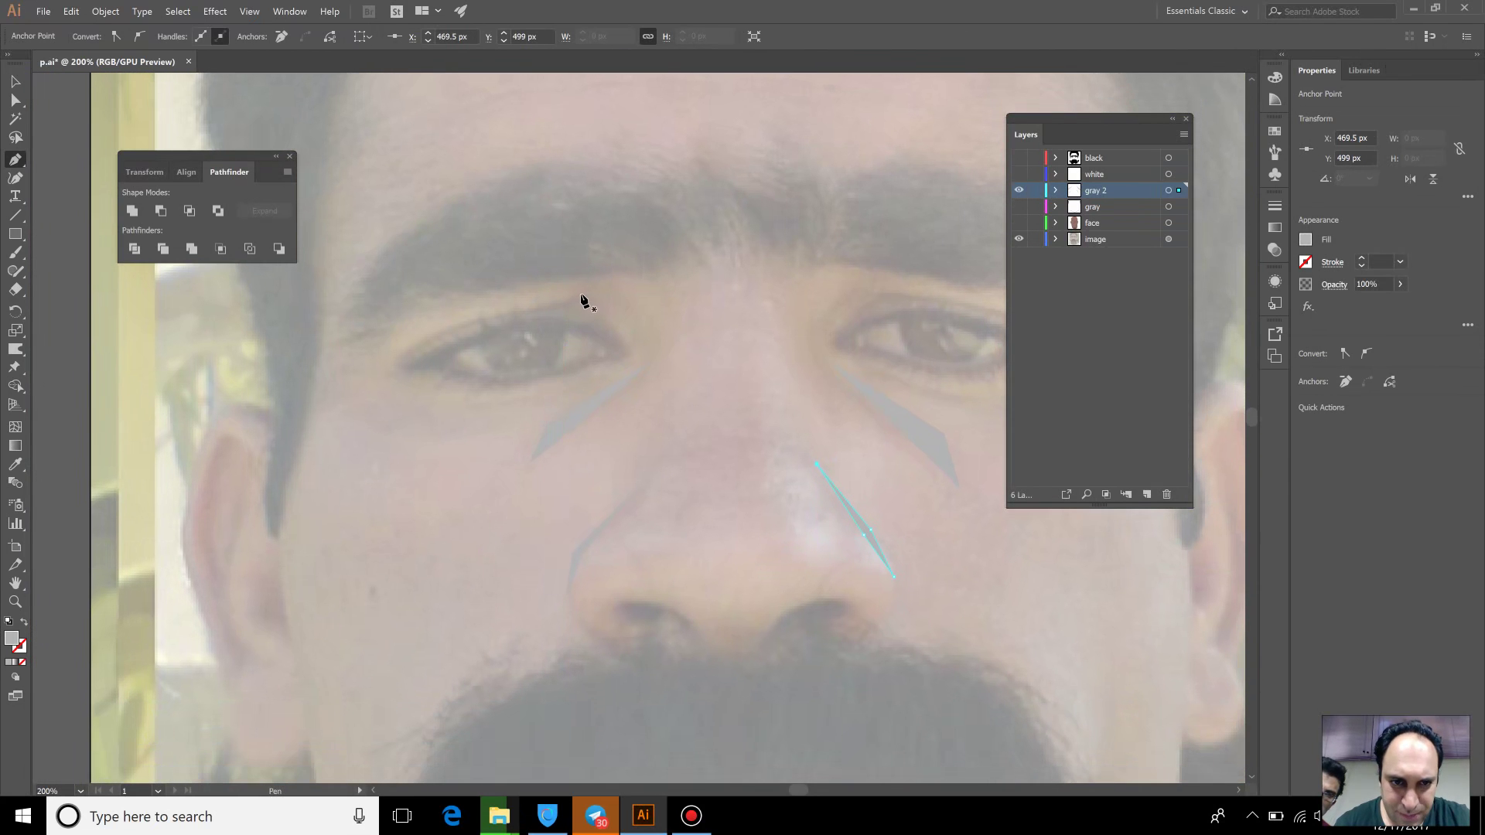
left_click(611, 369)
left_click(450, 402)
left_click(529, 402)
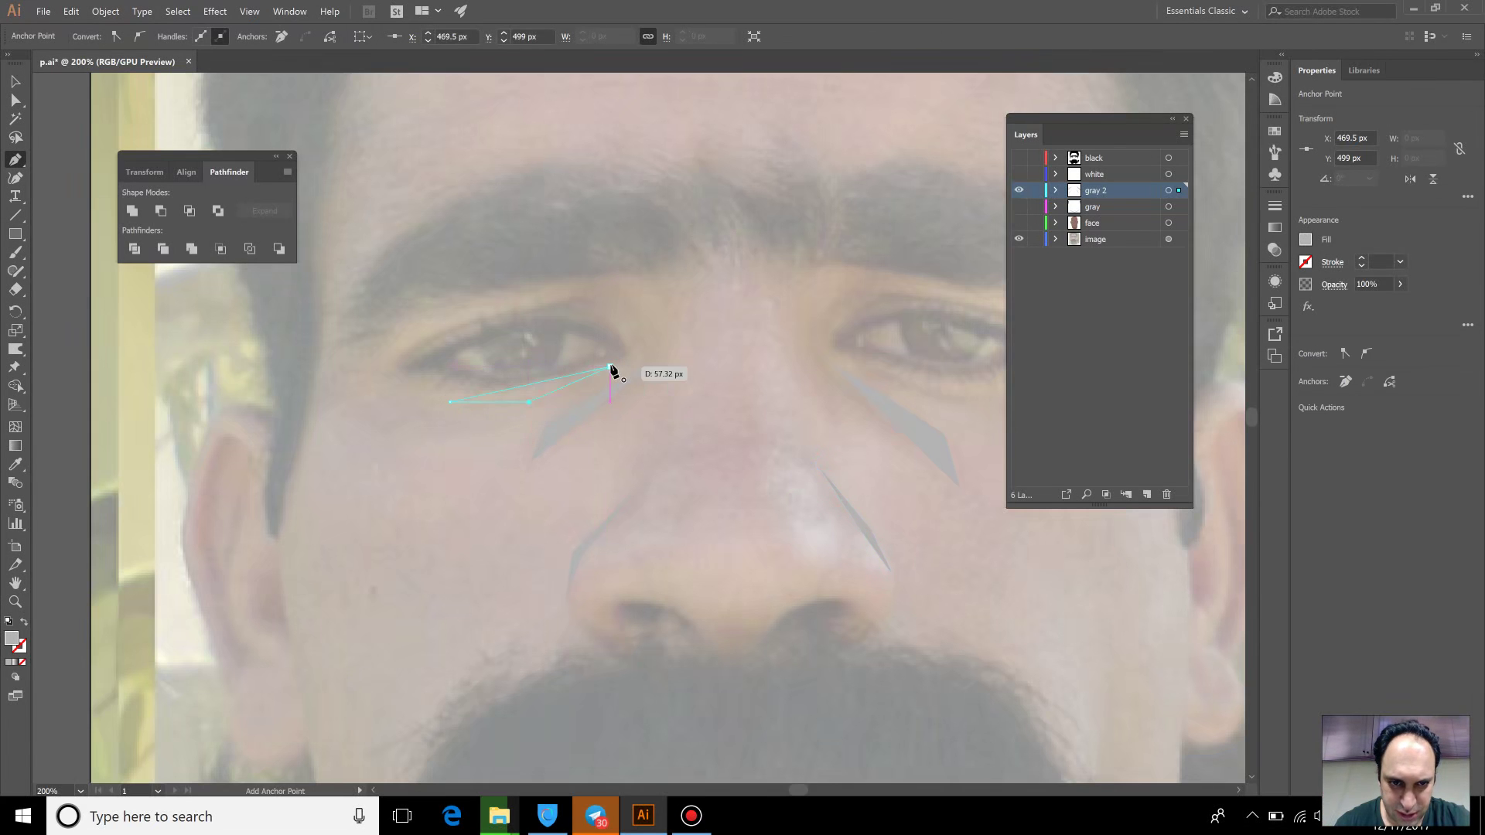
left_click(611, 367)
left_click_drag(870, 366, 622, 354)
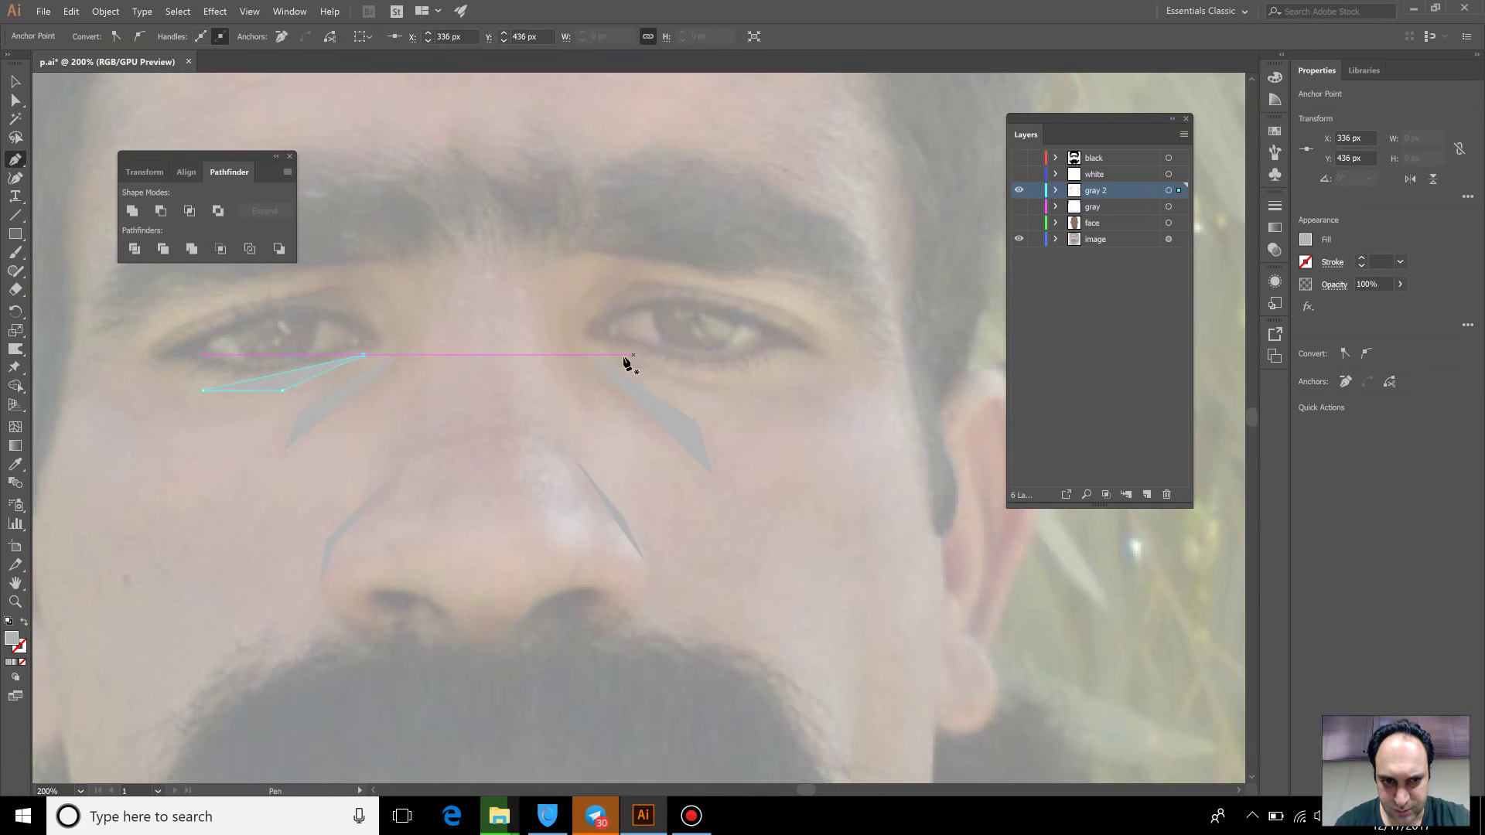
left_click(783, 385)
left_click(701, 389)
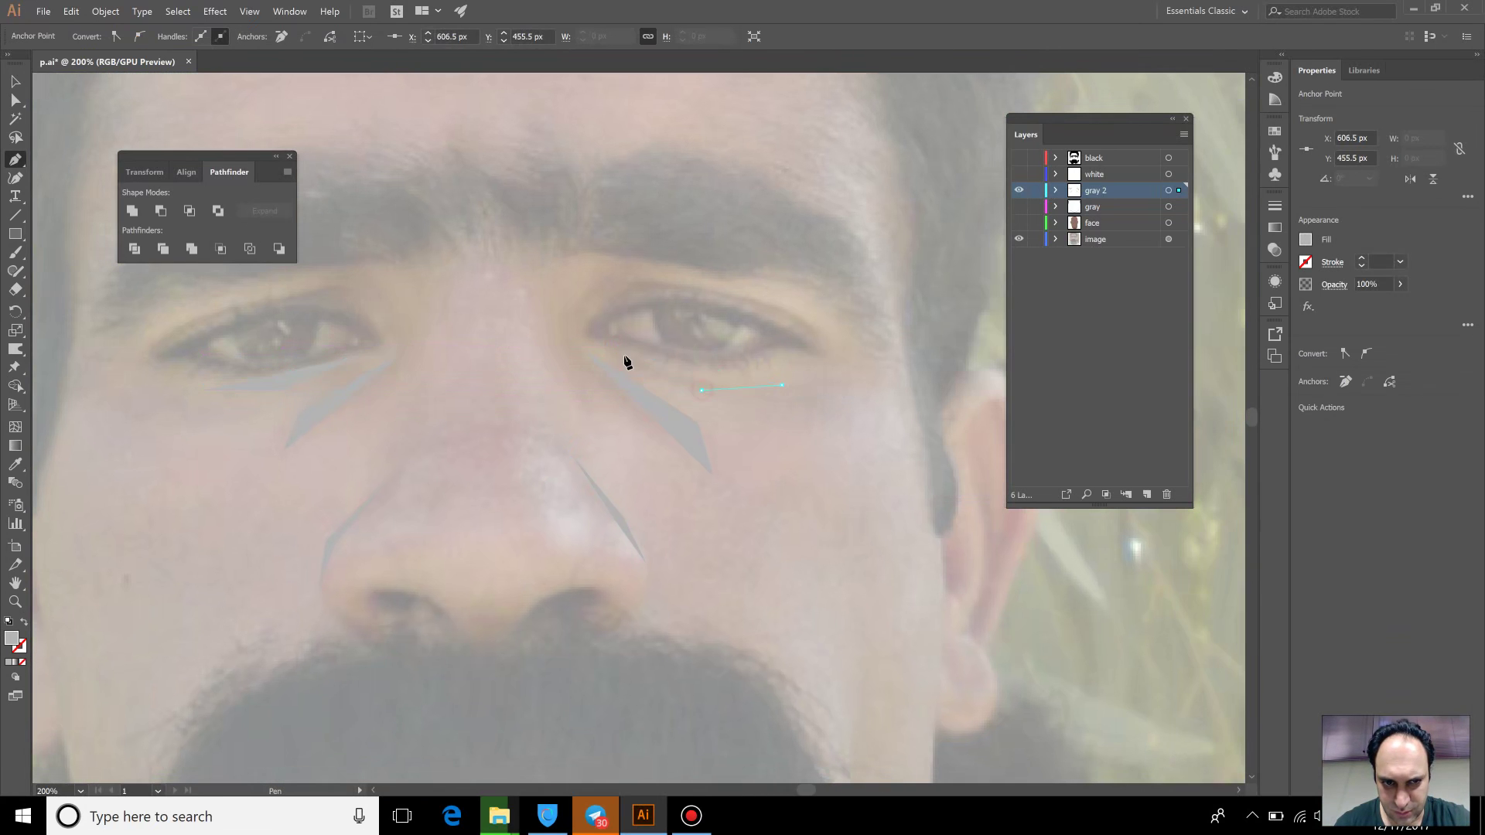
left_click(614, 348)
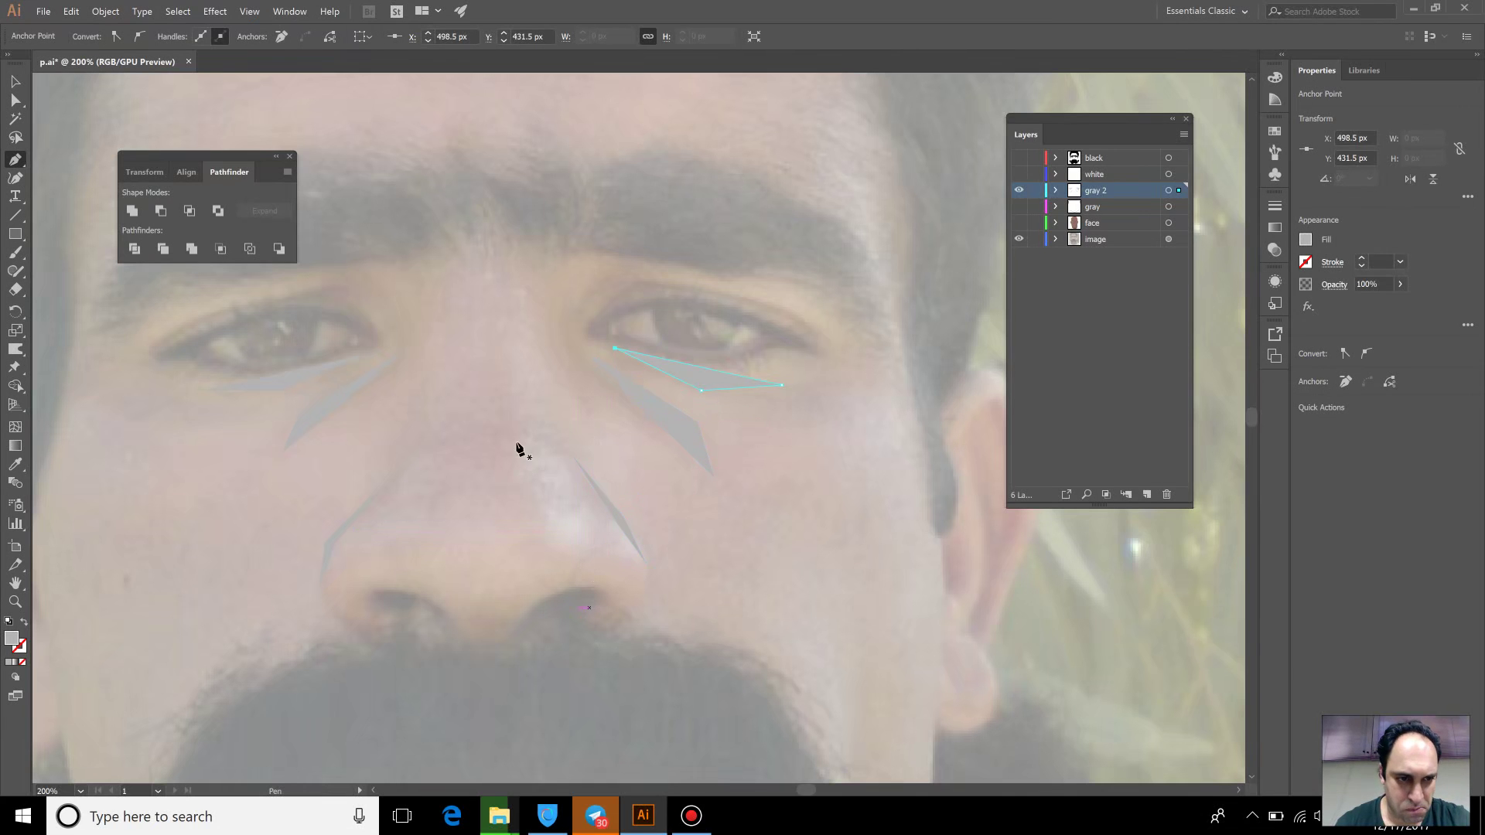
Draw an angular eyebrow shape above the right eye and another shadow under the left eye
left_click(583, 293)
left_click(622, 275)
left_click(825, 327)
left_click(631, 286)
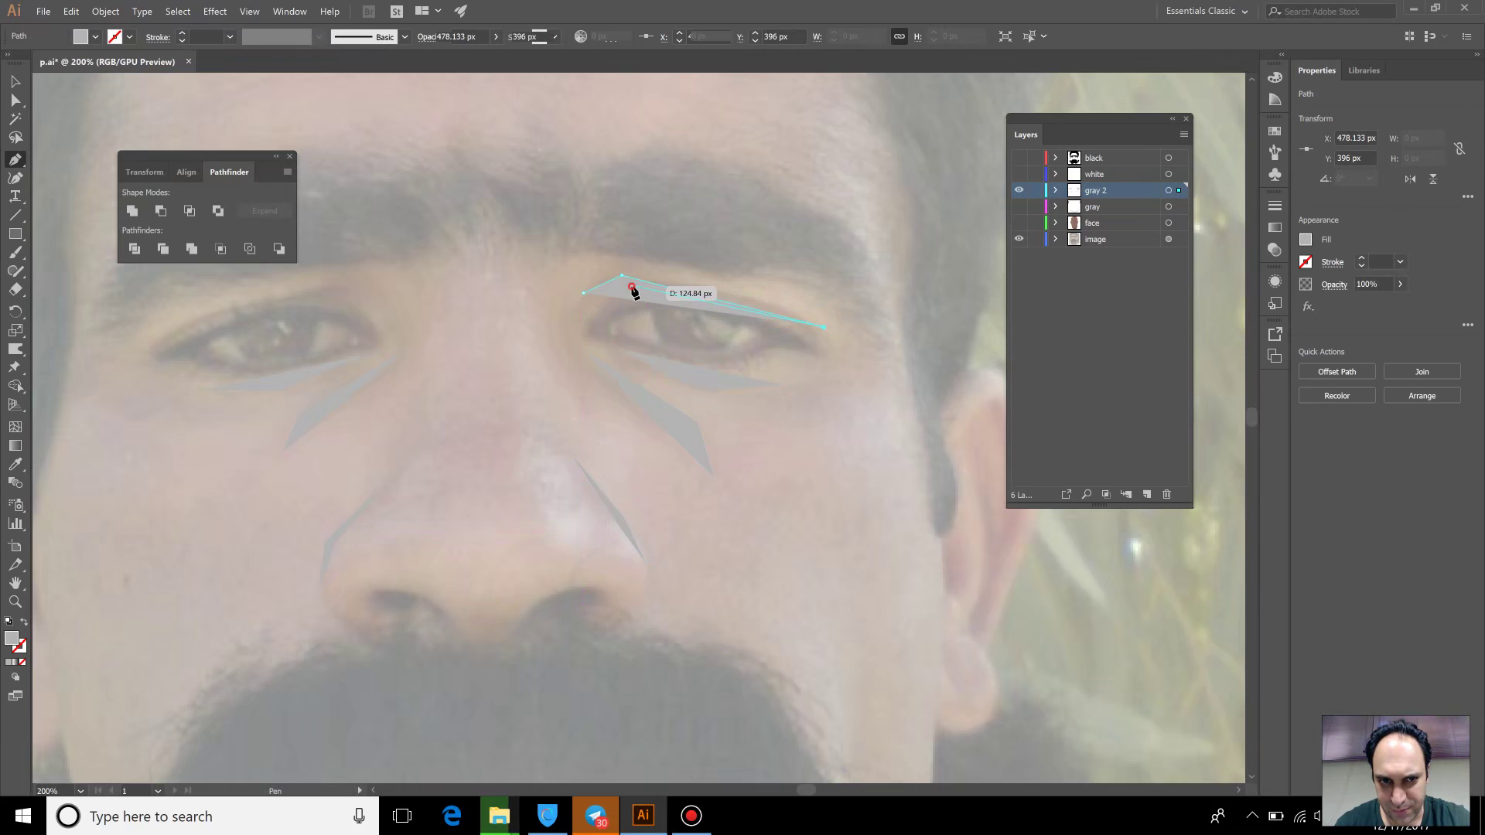
left_click(584, 293)
left_click(334, 409)
left_click(300, 410)
left_click(283, 450)
left_click(407, 348)
Draw the closed angular eyebrow shape above the left eye
left_click_drag(280, 337, 554, 328)
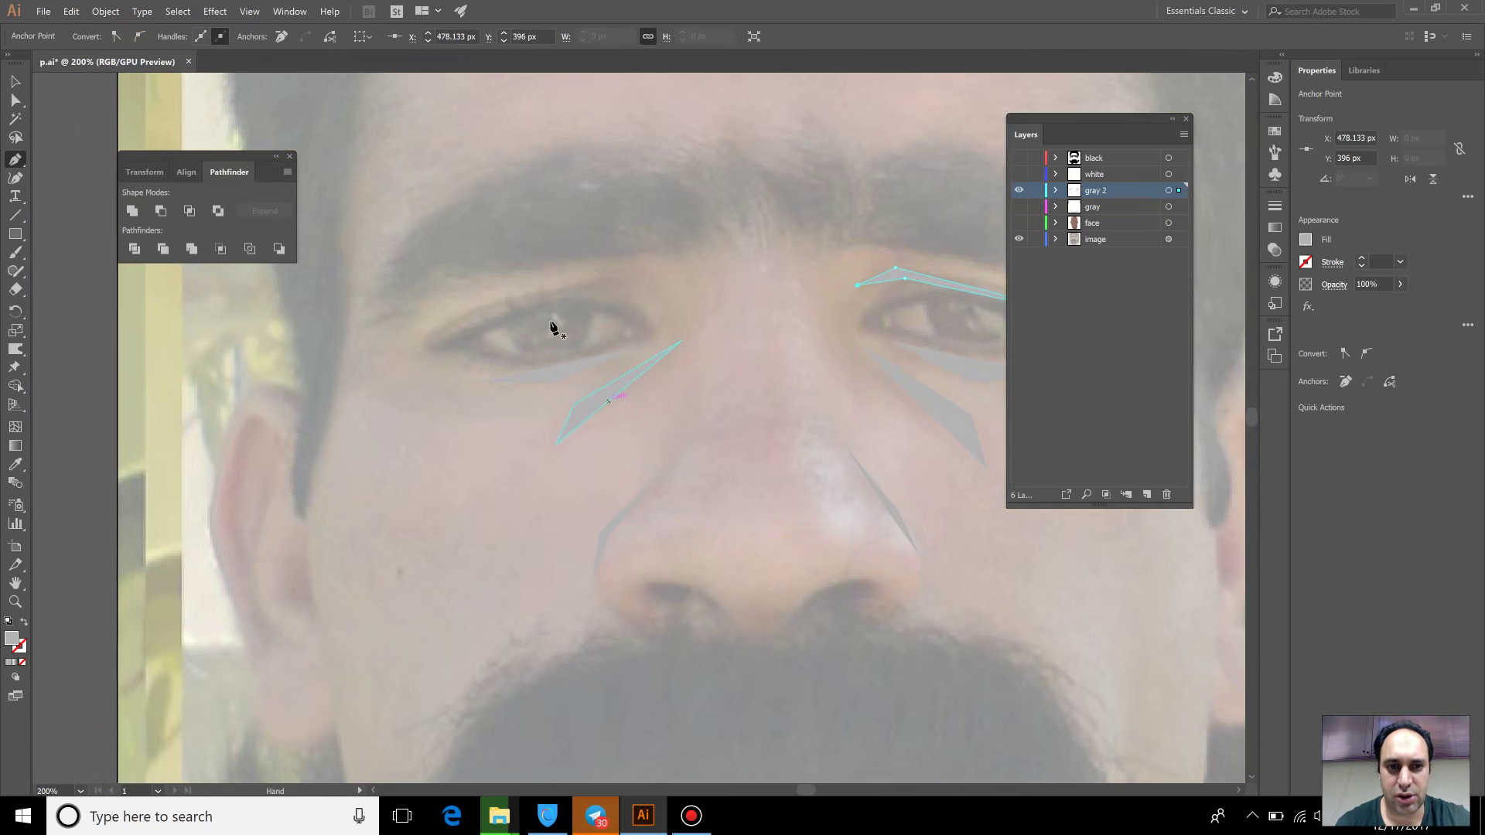
left_click(600, 286)
left_click(645, 298)
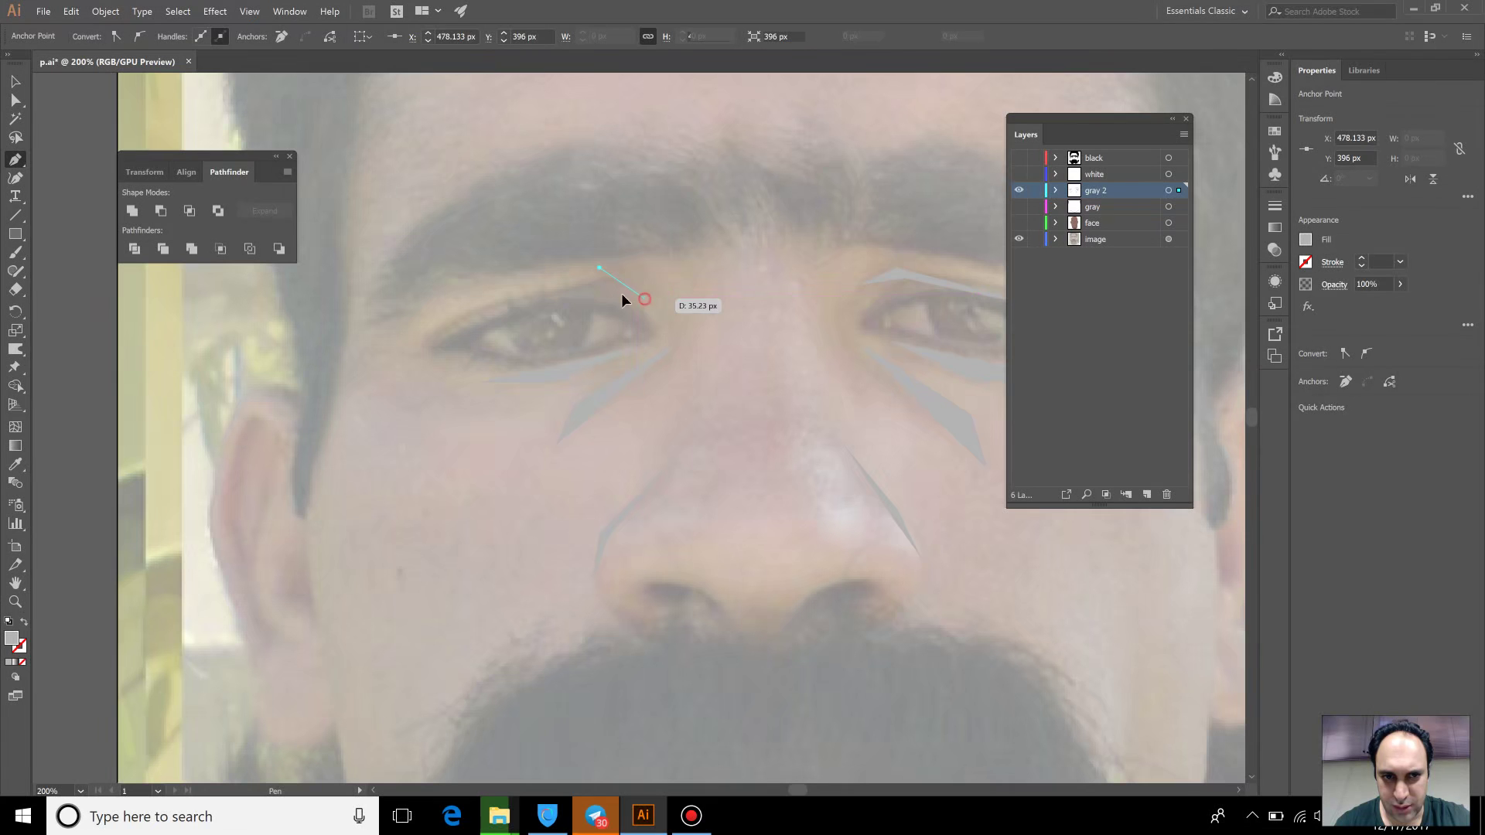
left_click(420, 334)
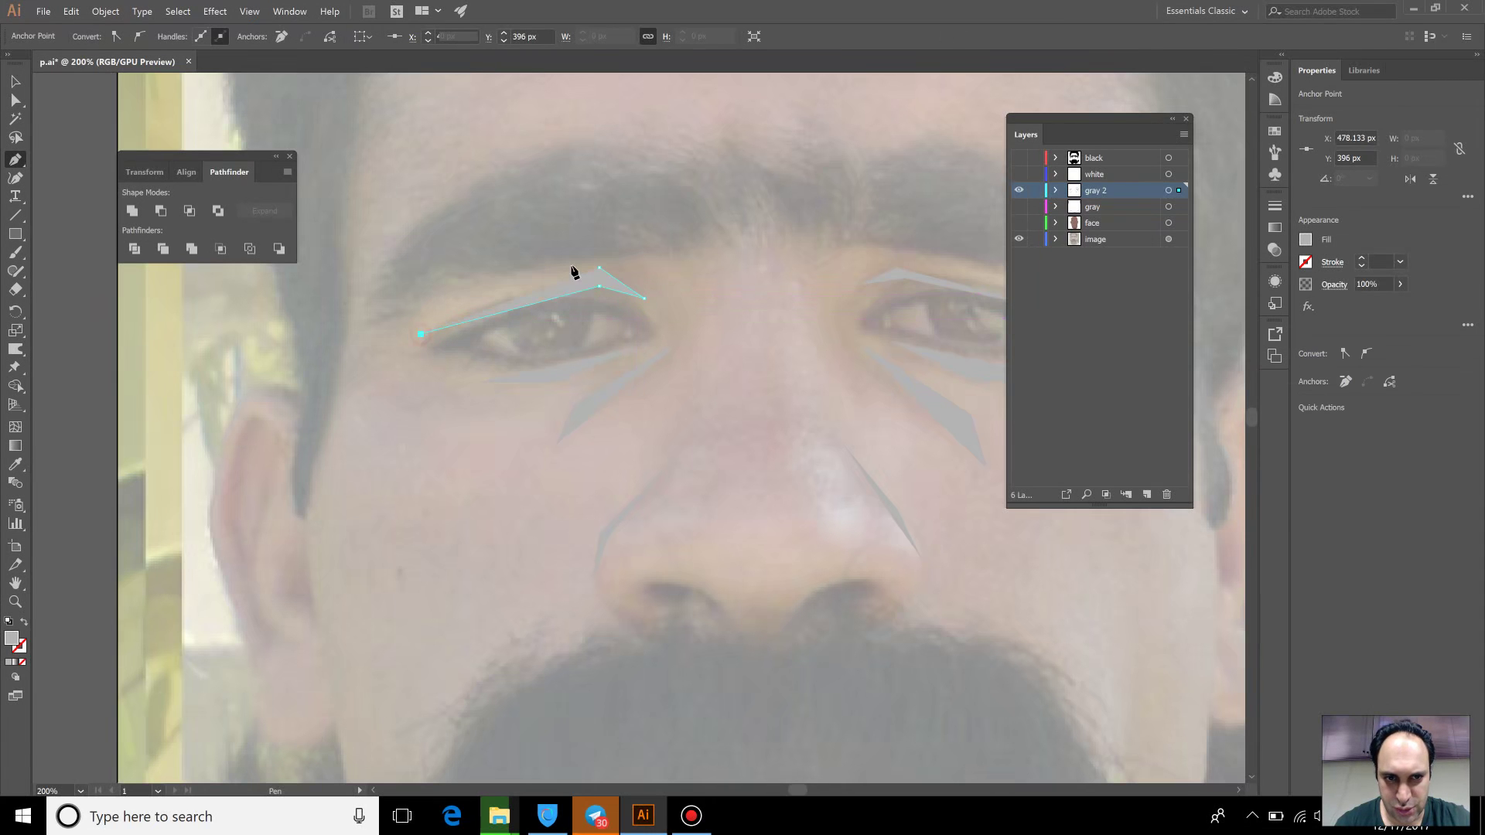
left_click(600, 268)
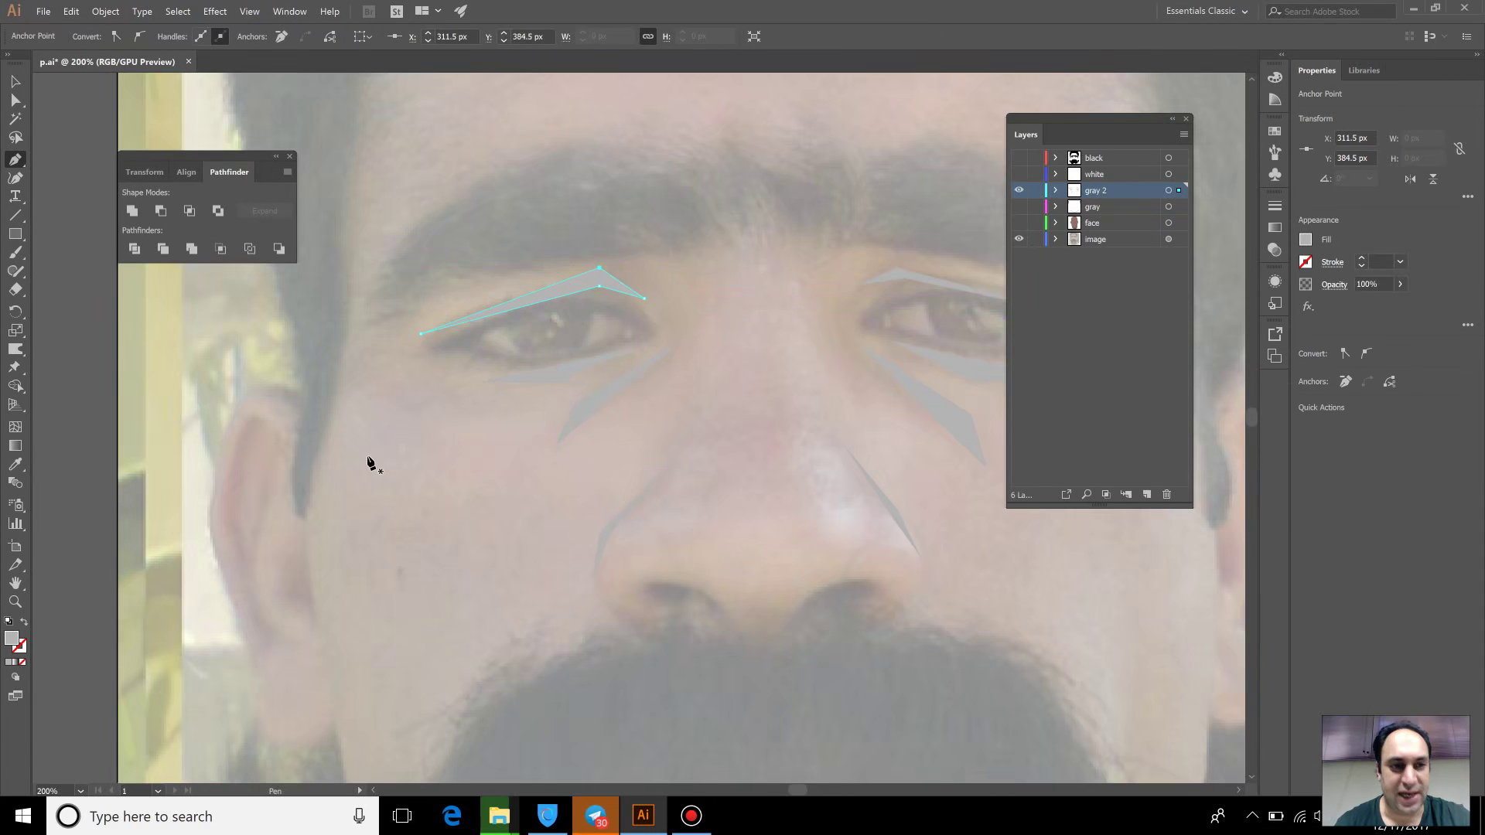
Paint three curved gray wrinkle strokes across the forehead with the Paintbrush
scroll(451, 405, "up", 5)
scroll(729, 653, "right", 3)
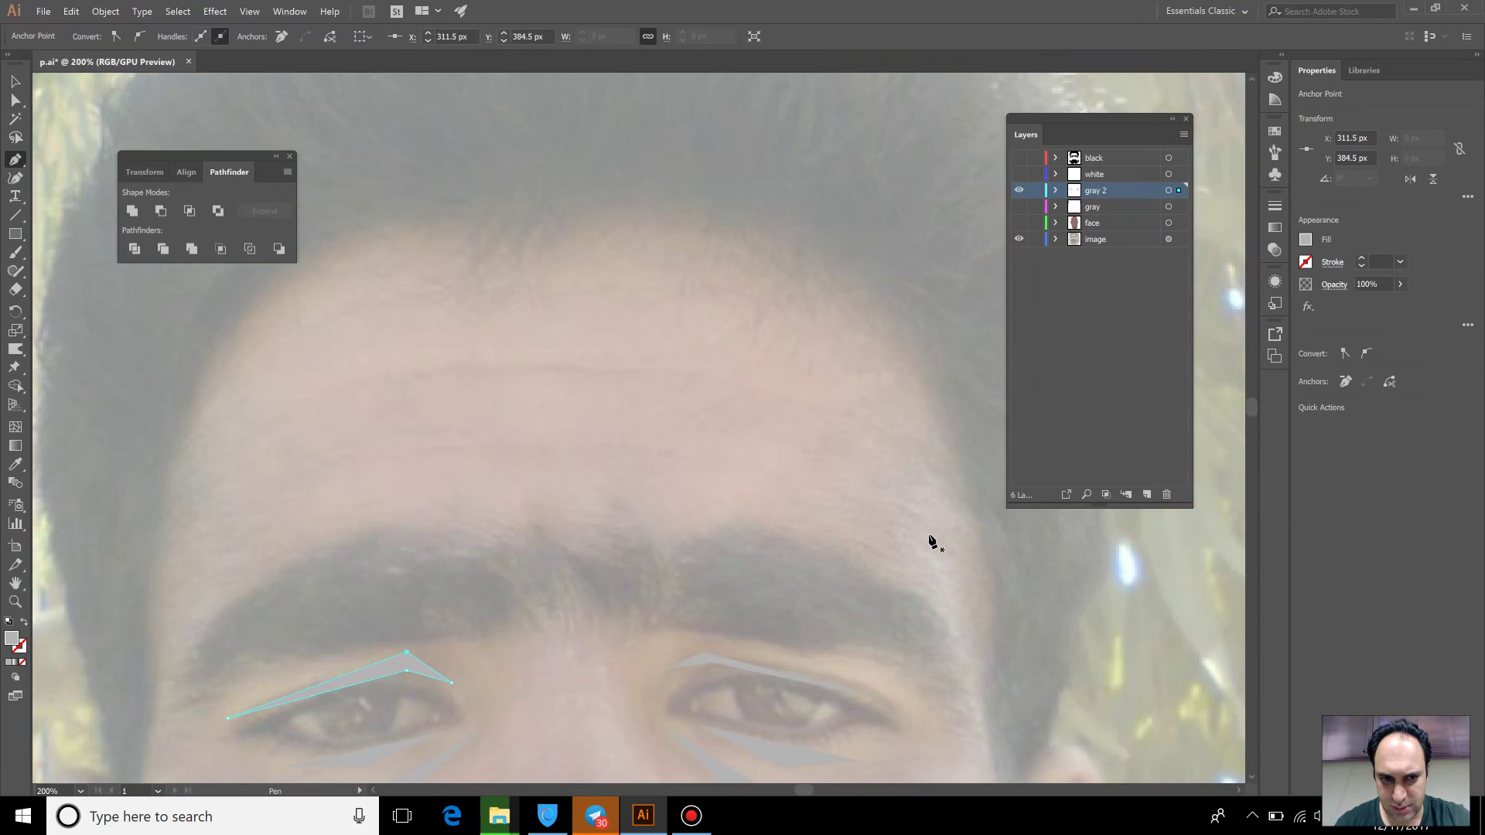
left_click(23, 259)
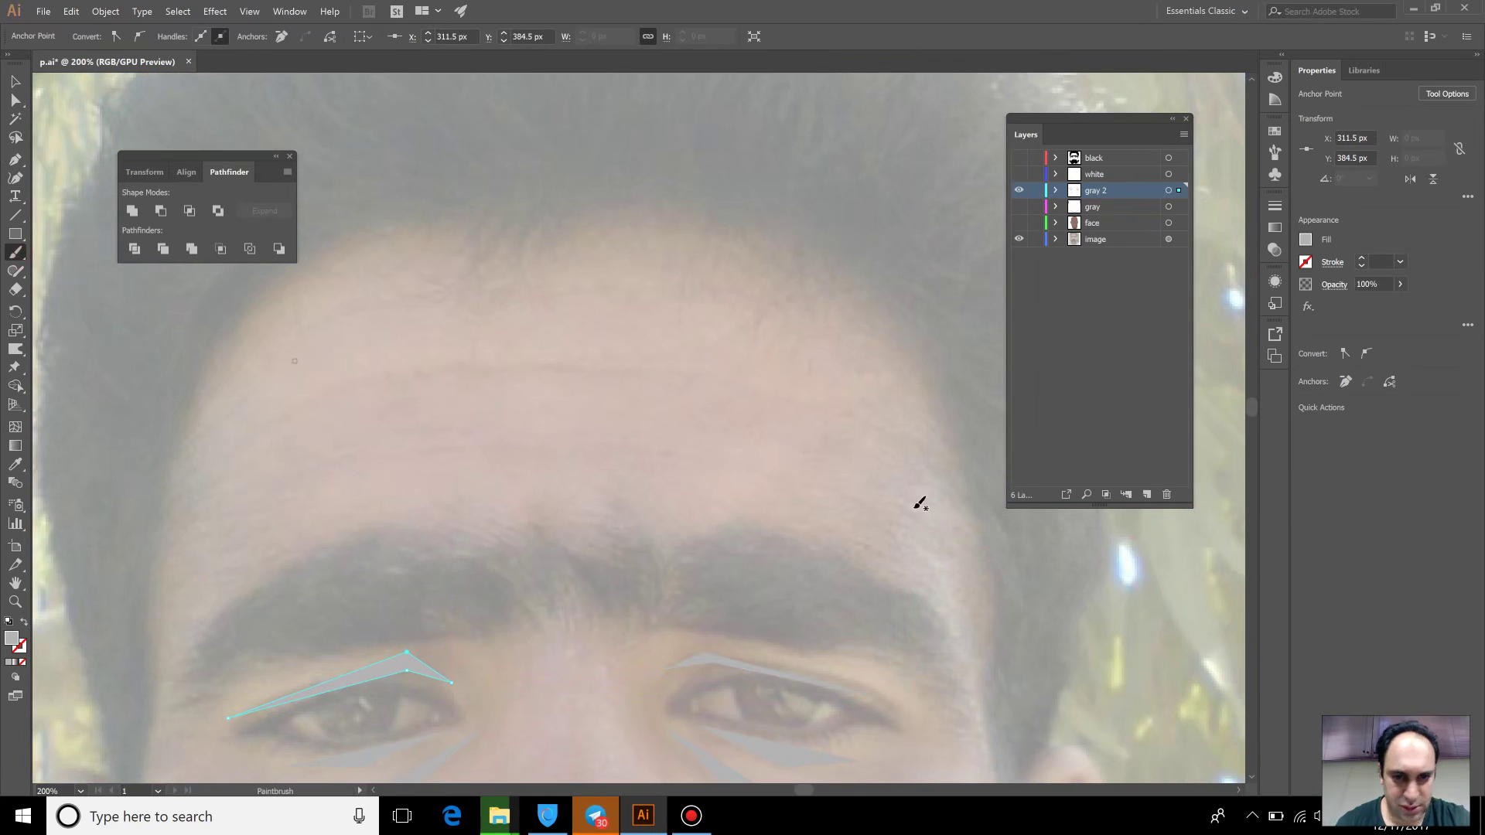
left_click_drag(907, 520, 304, 469)
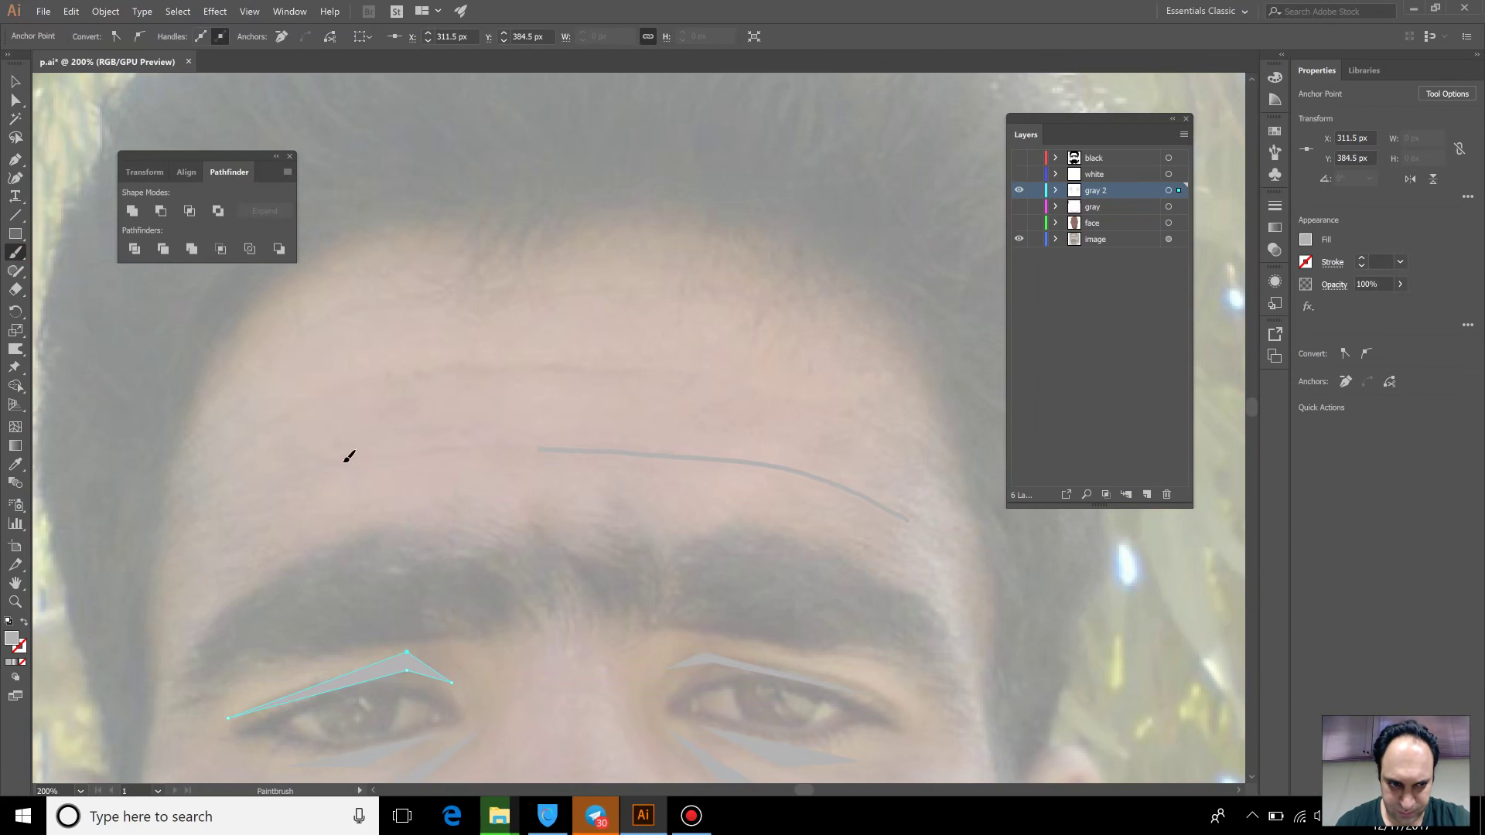
left_click_drag(893, 434, 408, 378)
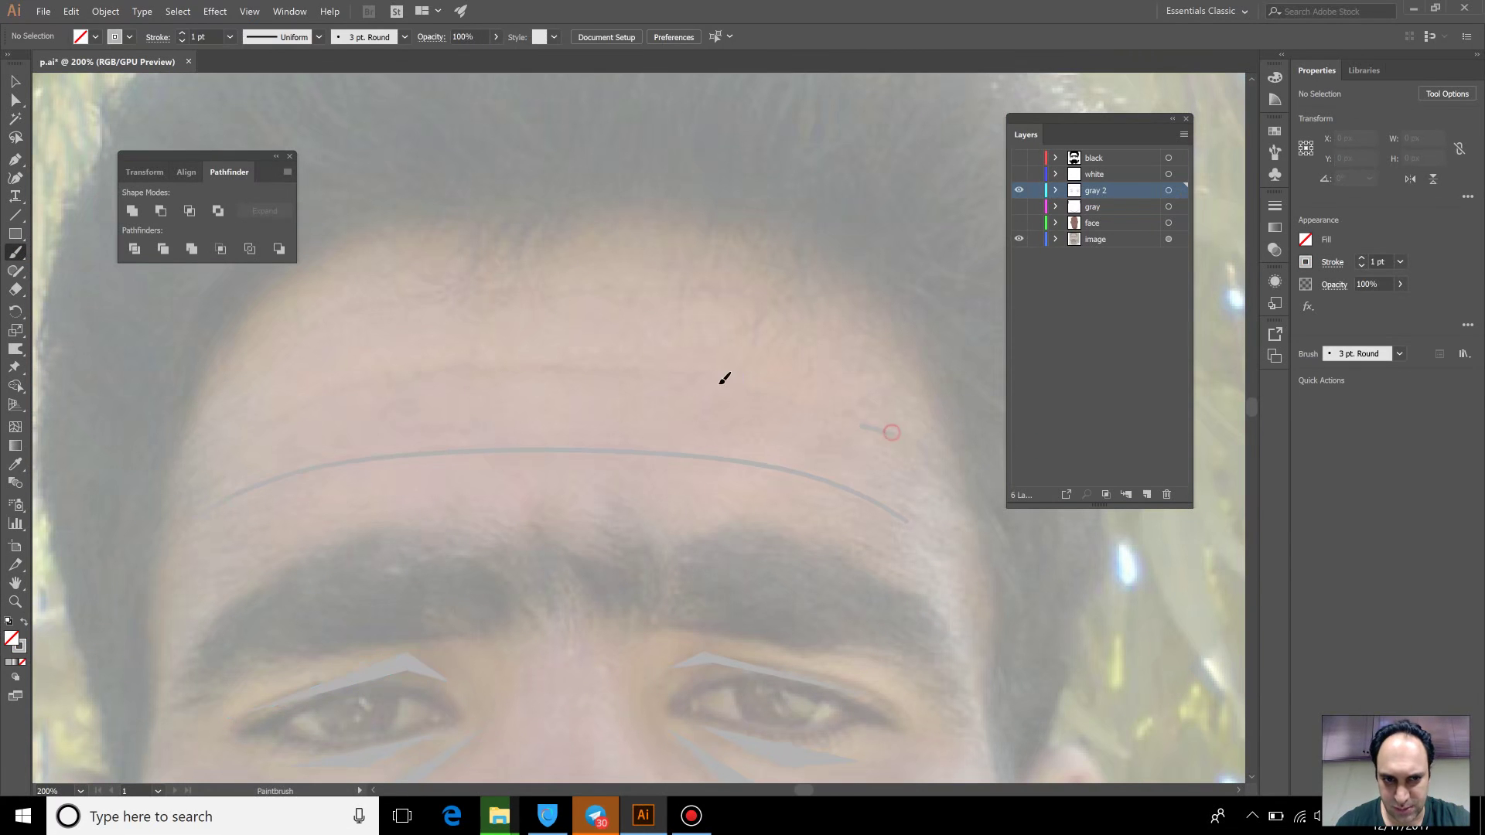
left_click_drag(293, 411, 232, 432)
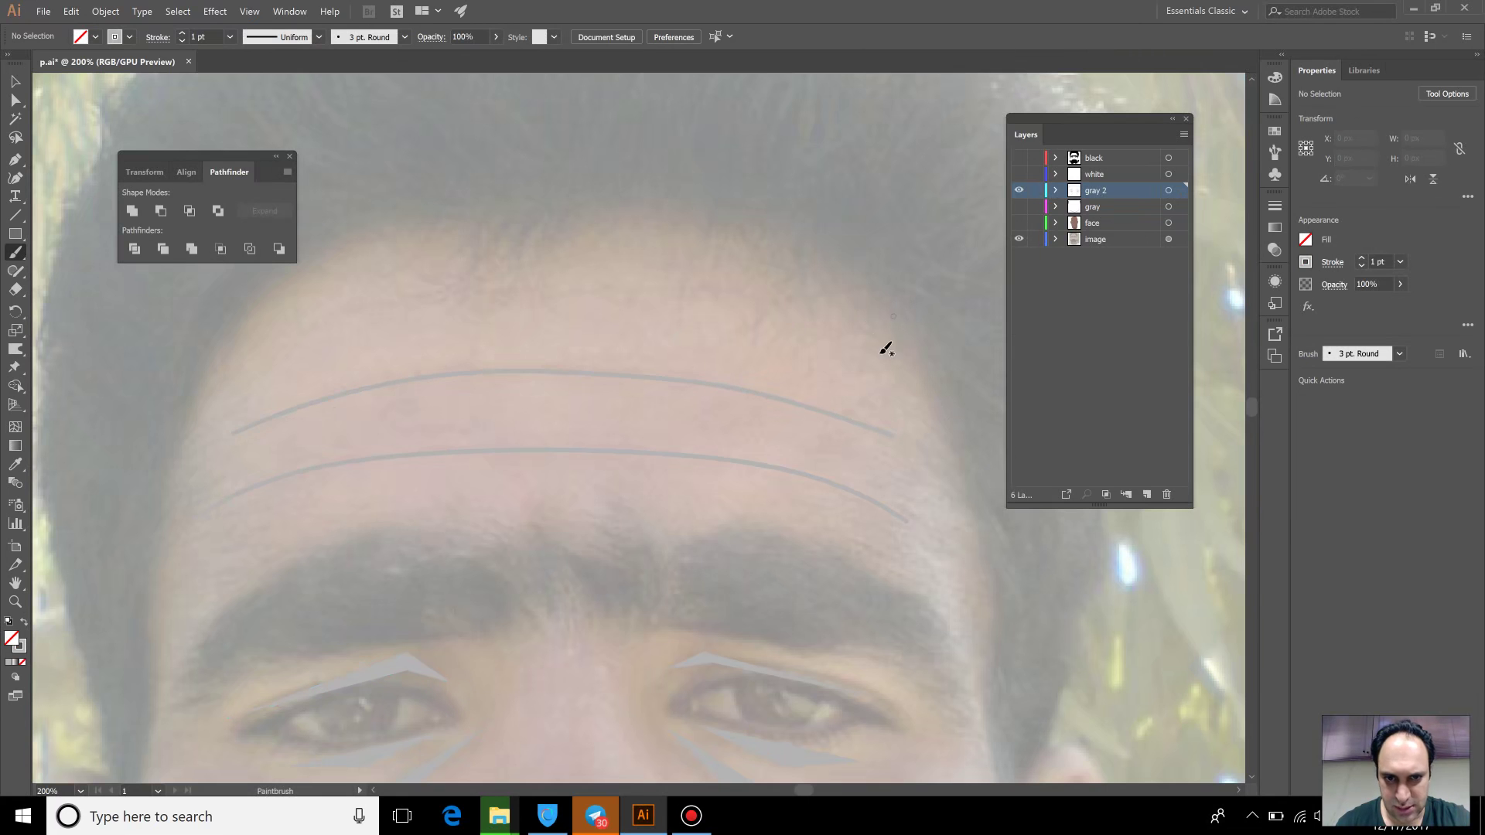
left_click_drag(718, 313, 584, 294)
left_click_drag(366, 322, 273, 355)
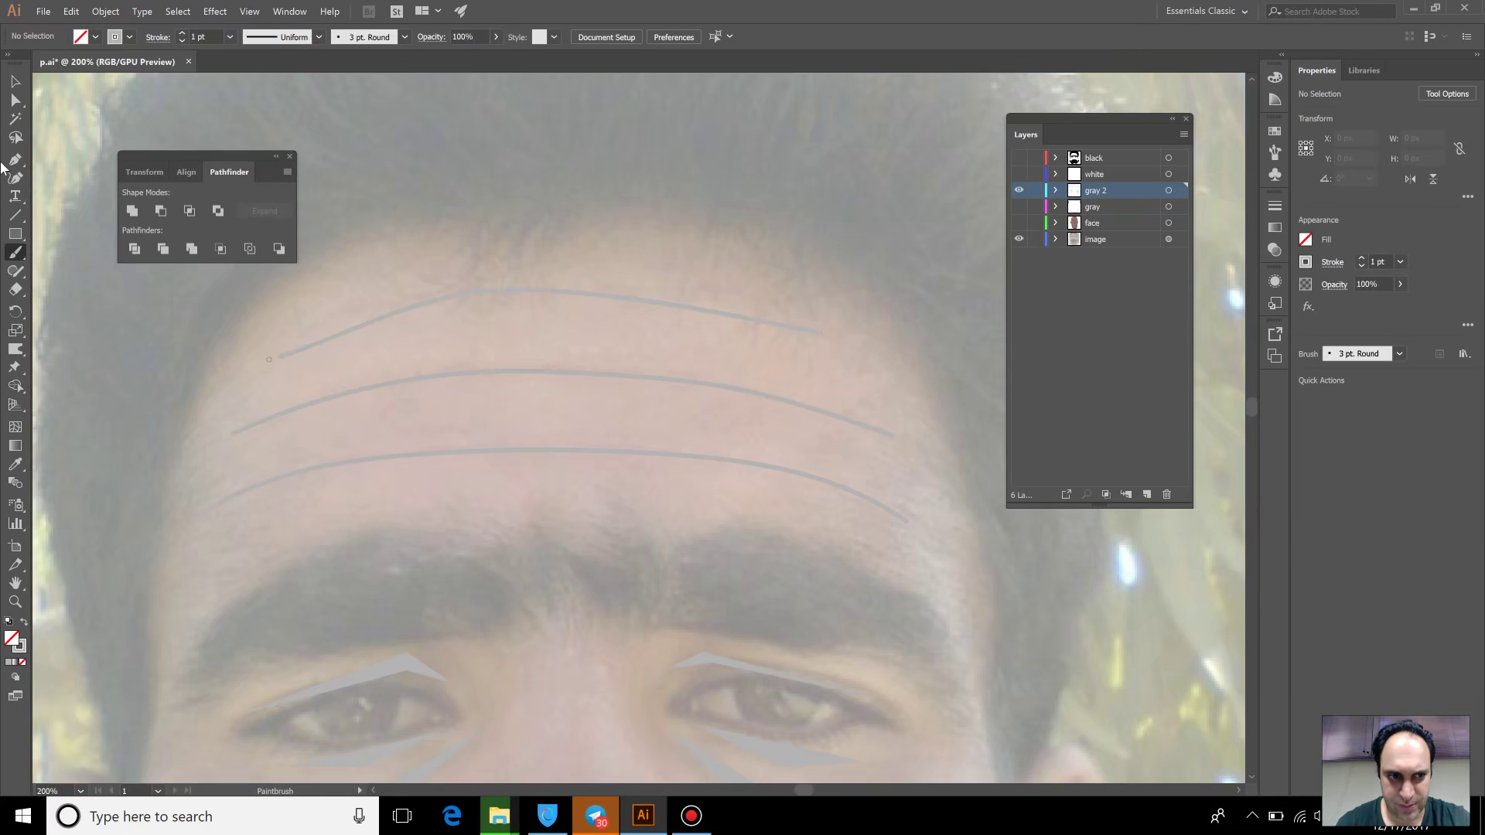
left_click(15, 81)
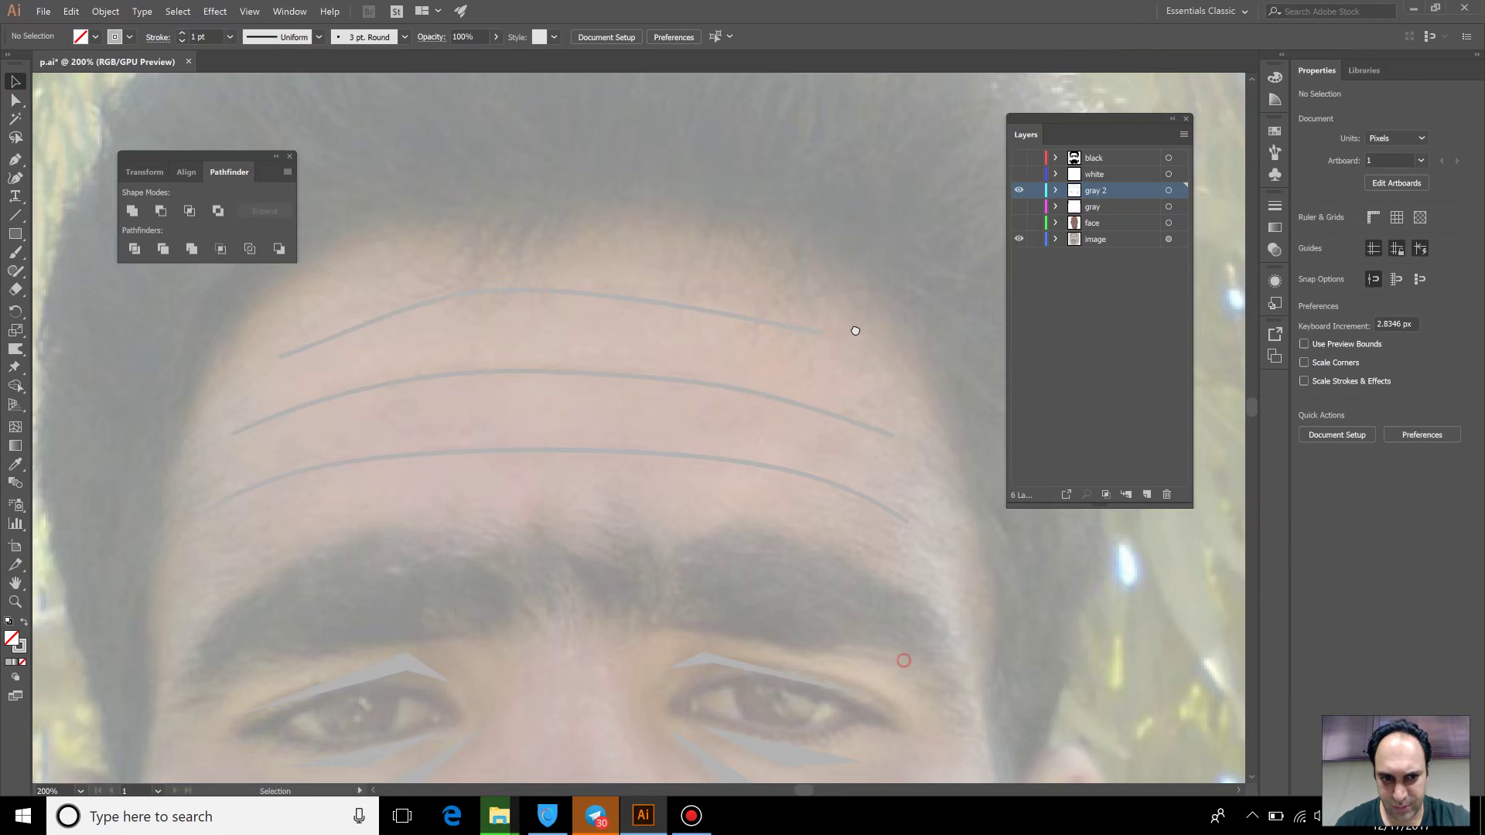
scroll(781, 387, "down", 5)
mouse_move(706, 451)
left_mouse_down()
mouse_move(552, 284)
mouse_move(542, 300)
left_mouse_up()
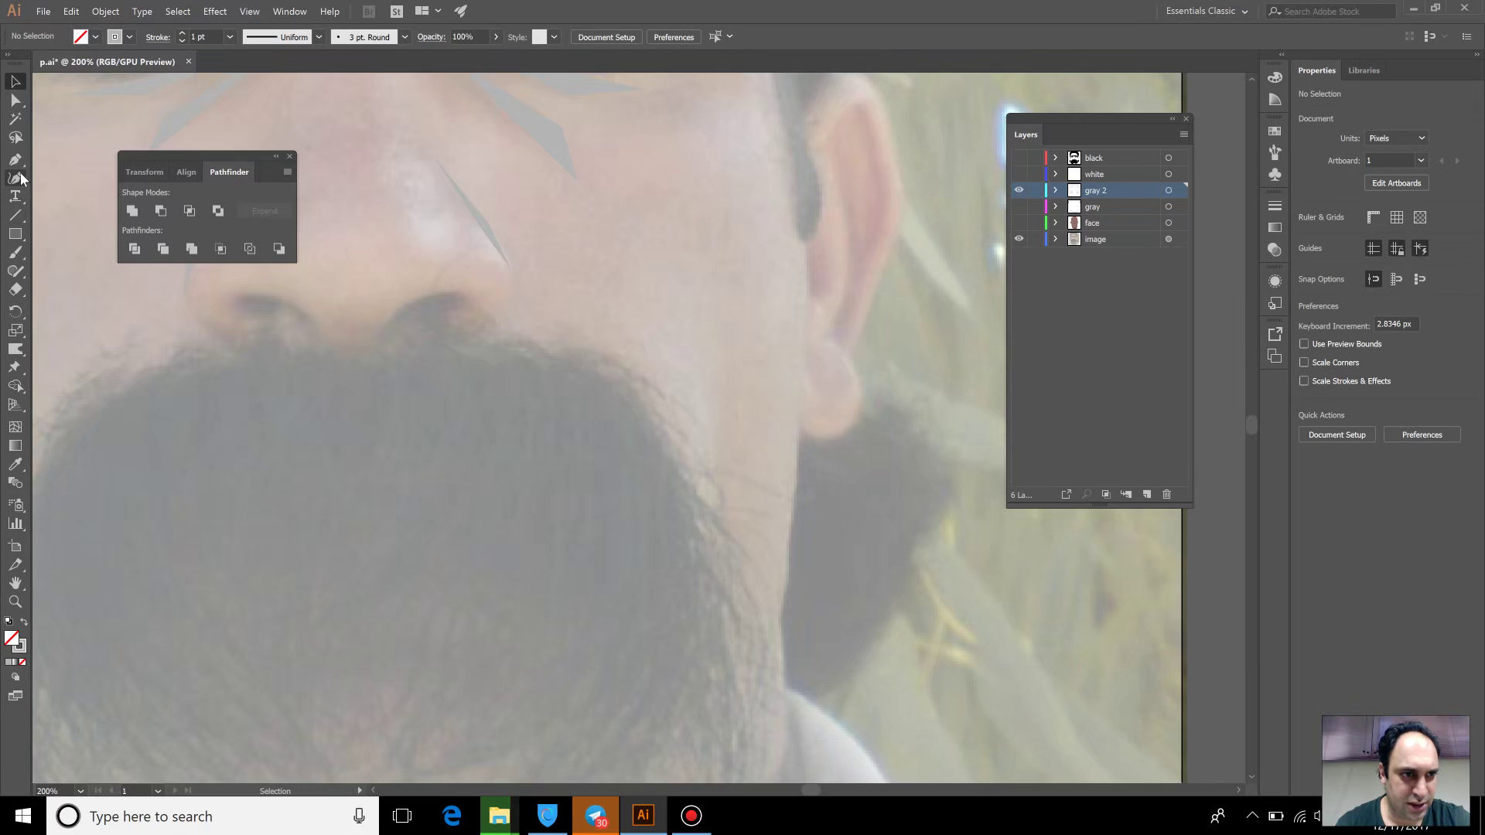
Paint the inner-ear shapes on the ears with the Paintbrush
left_click(15, 252)
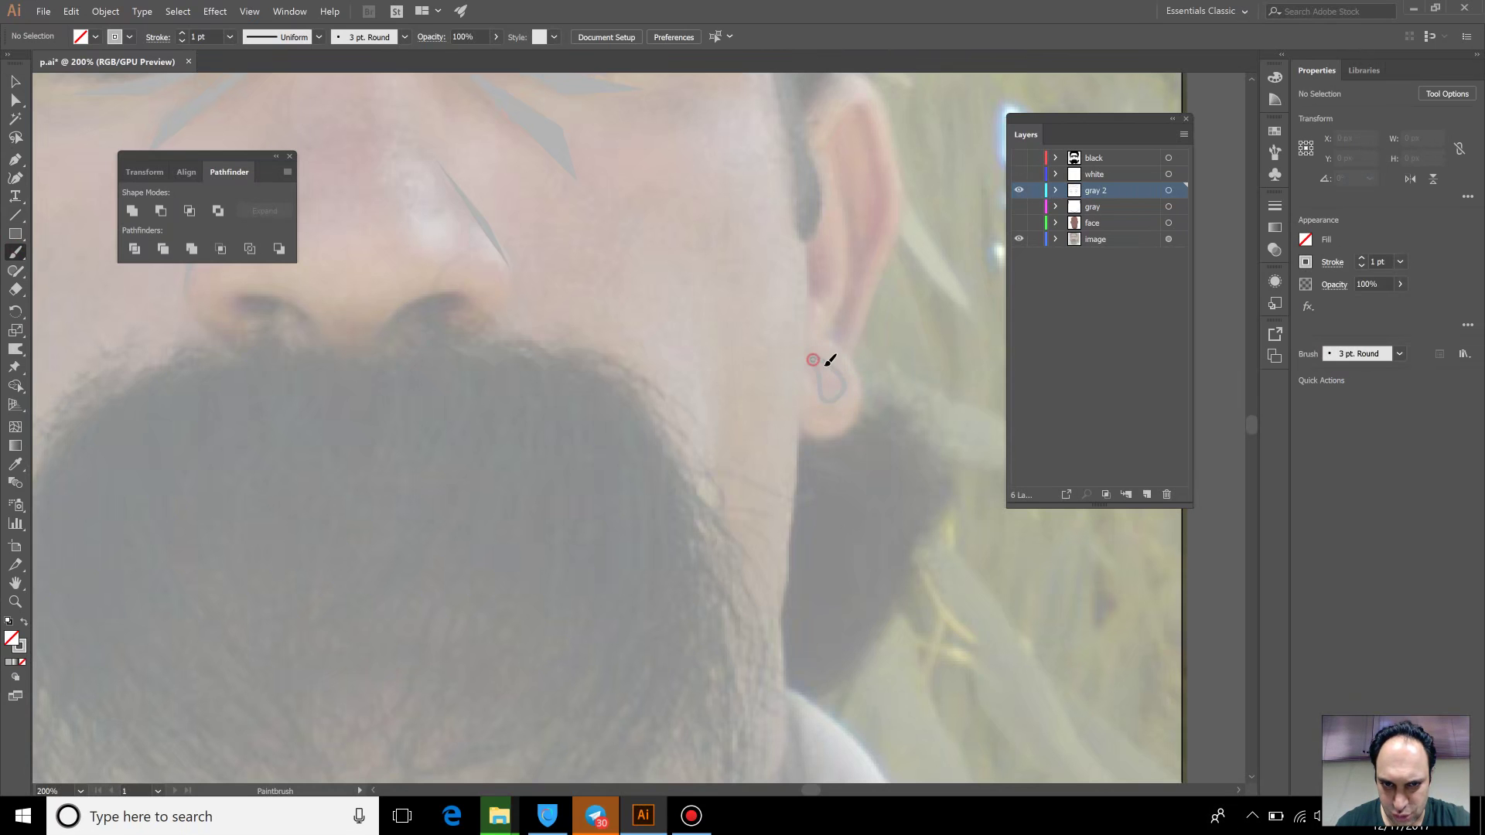
key("ctrl")
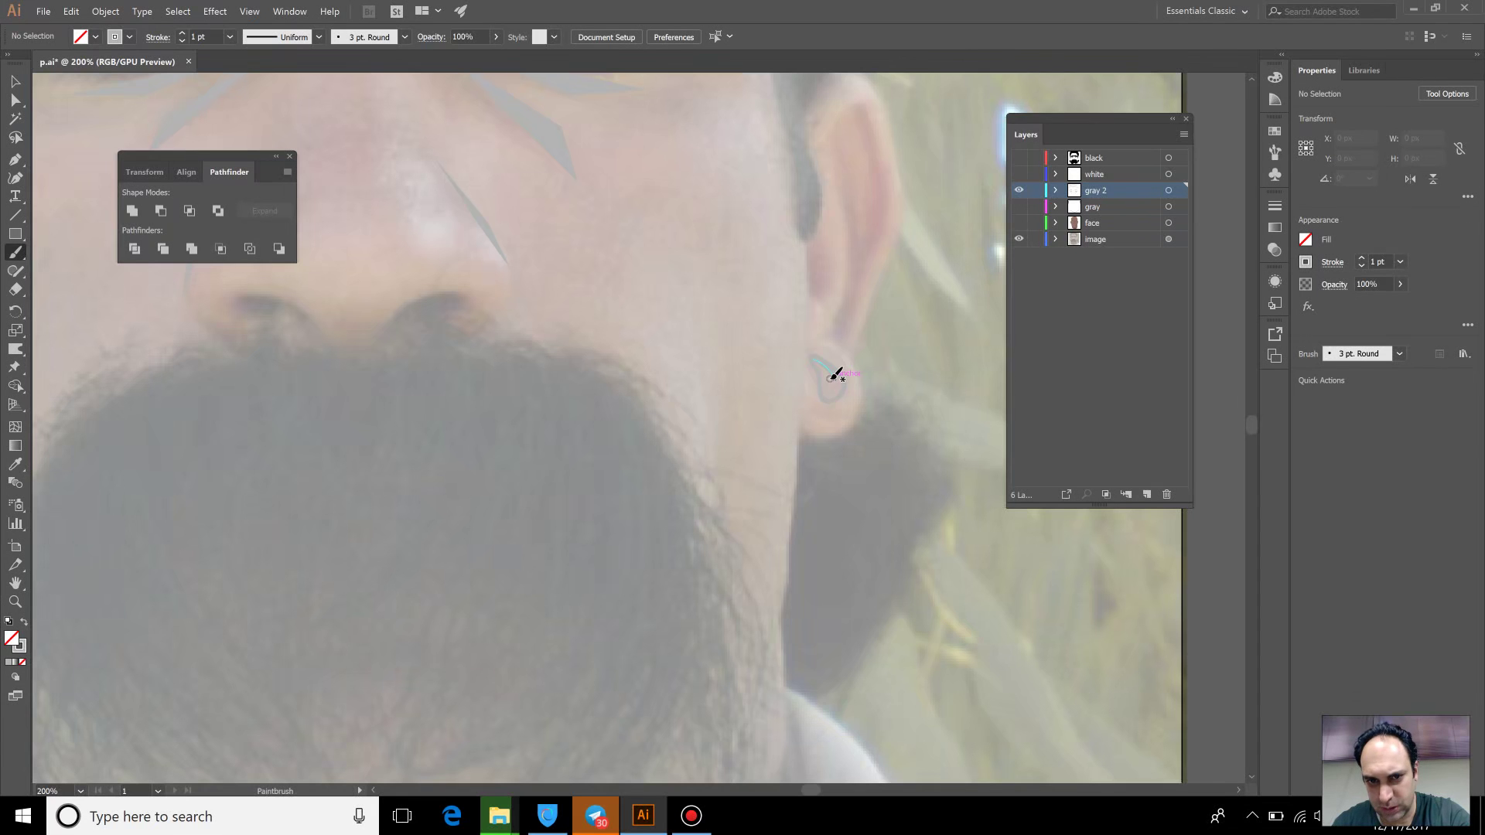
scroll(829, 377, "up", 3)
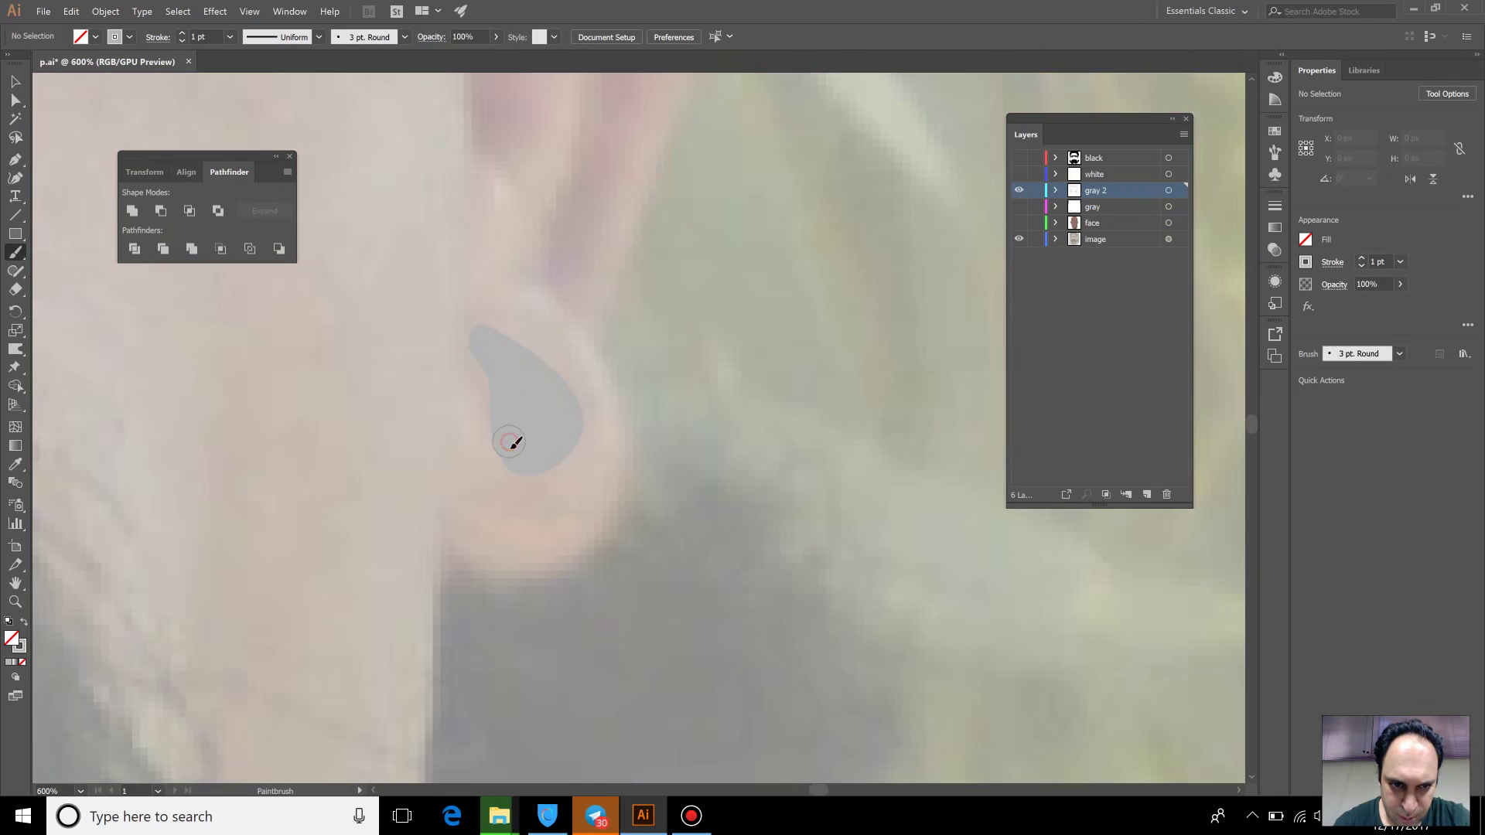
mouse_move(357, 464)
left_mouse_down()
mouse_move(919, 552)
mouse_move(1047, 548)
left_mouse_up()
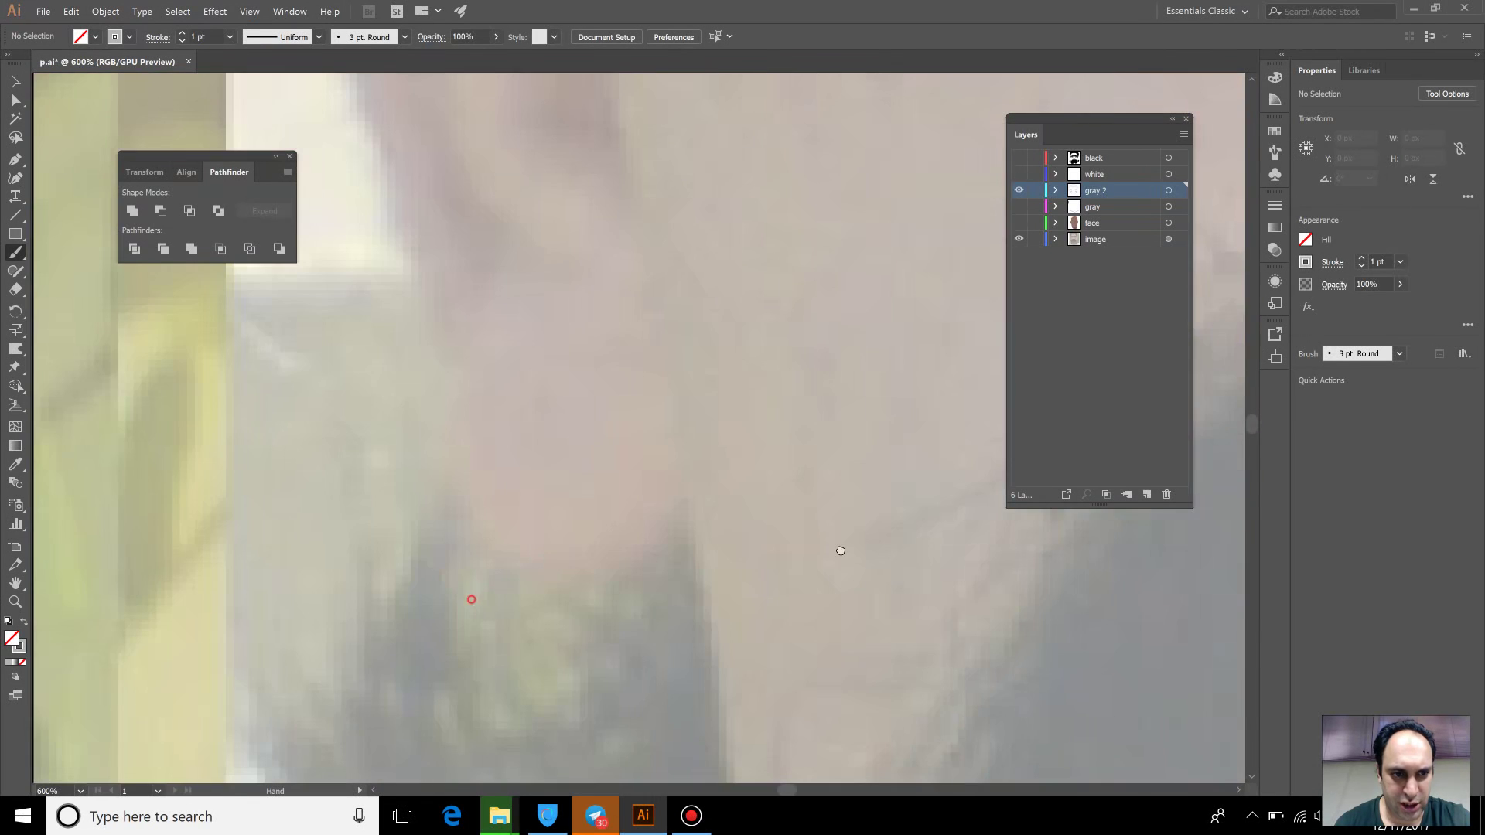
left_click_drag(508, 591, 1095, 537)
left_click_drag(882, 464, 85, 464)
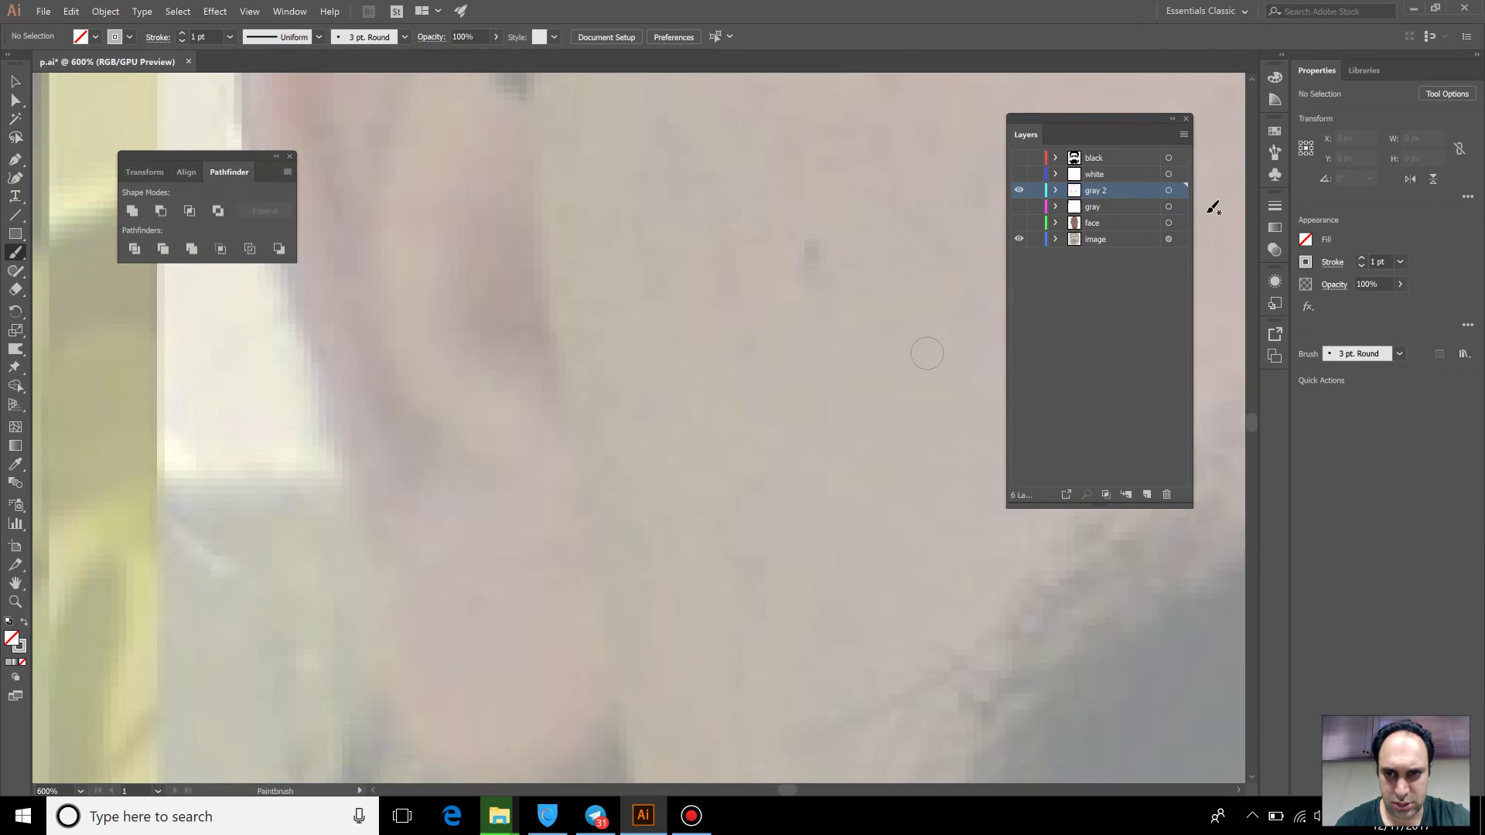
Show the gray layer's artwork and fit the whole artboard in view
left_click(1020, 207)
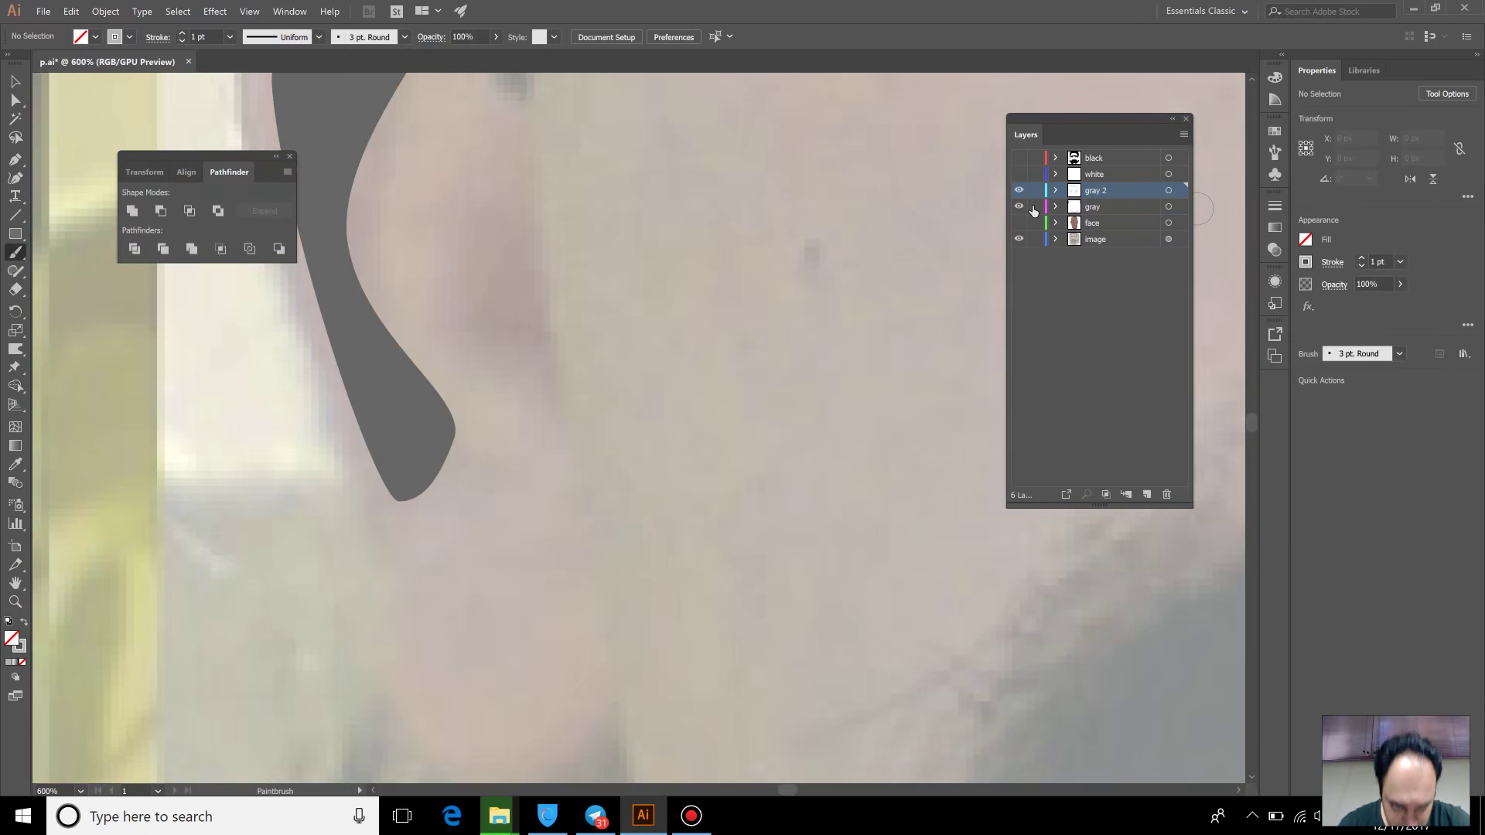
key("ctrl+minus")
key("ctrl+minus")
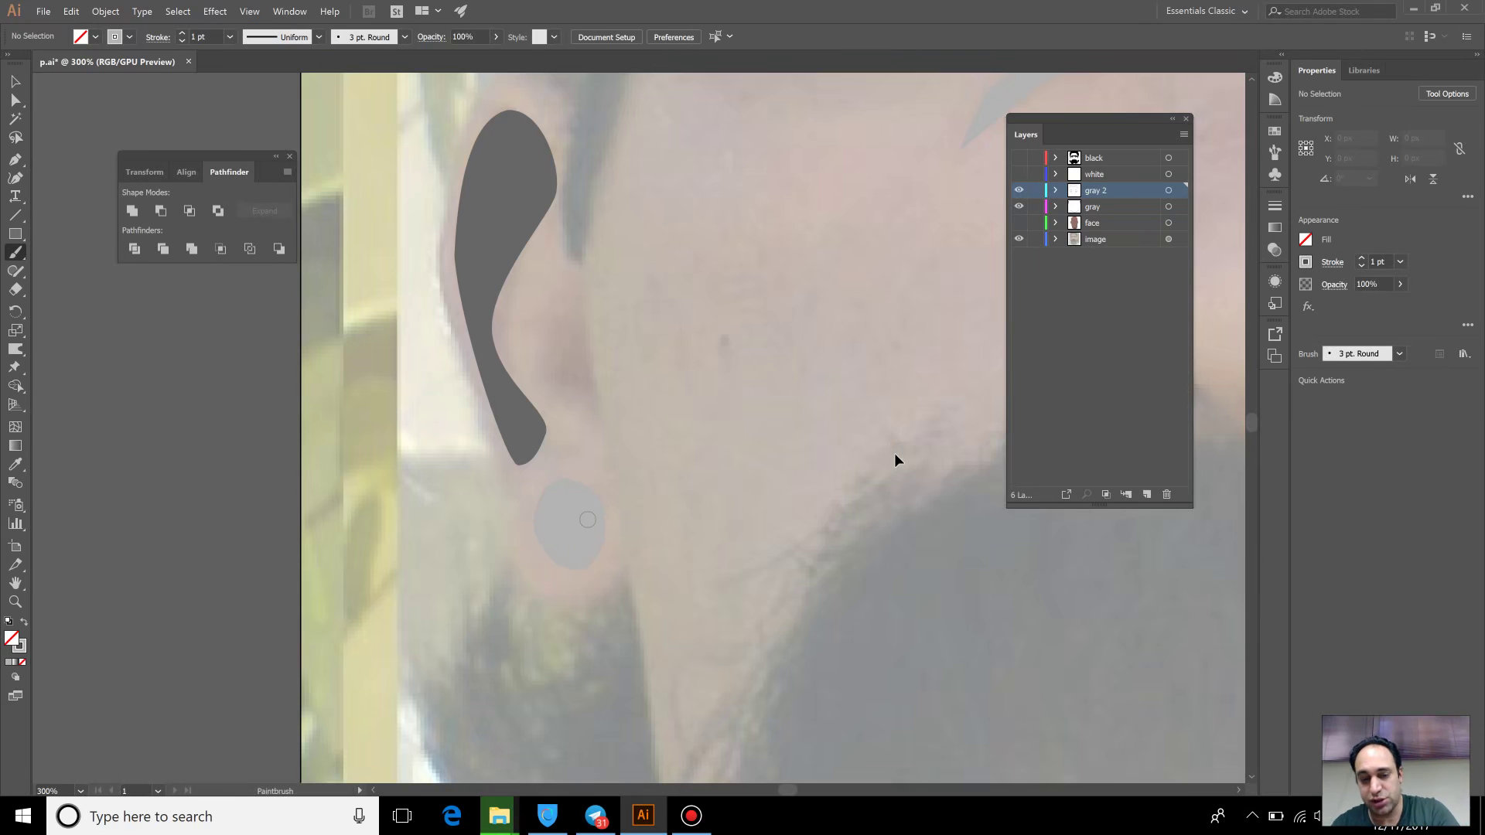
key("ctrl+0")
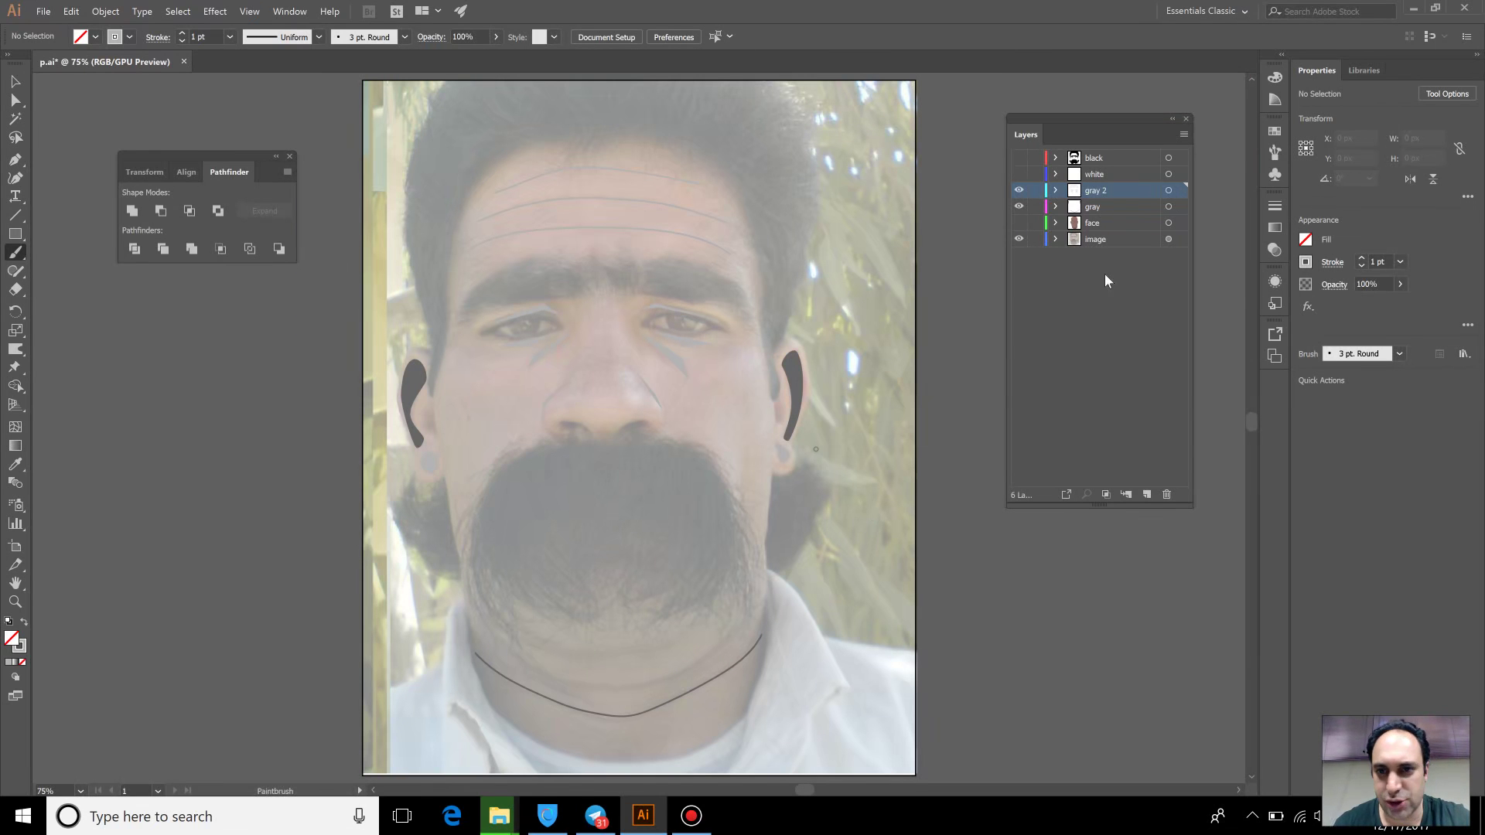
Show the face and black artwork layers and hide the reference photo layer
left_click(1020, 223)
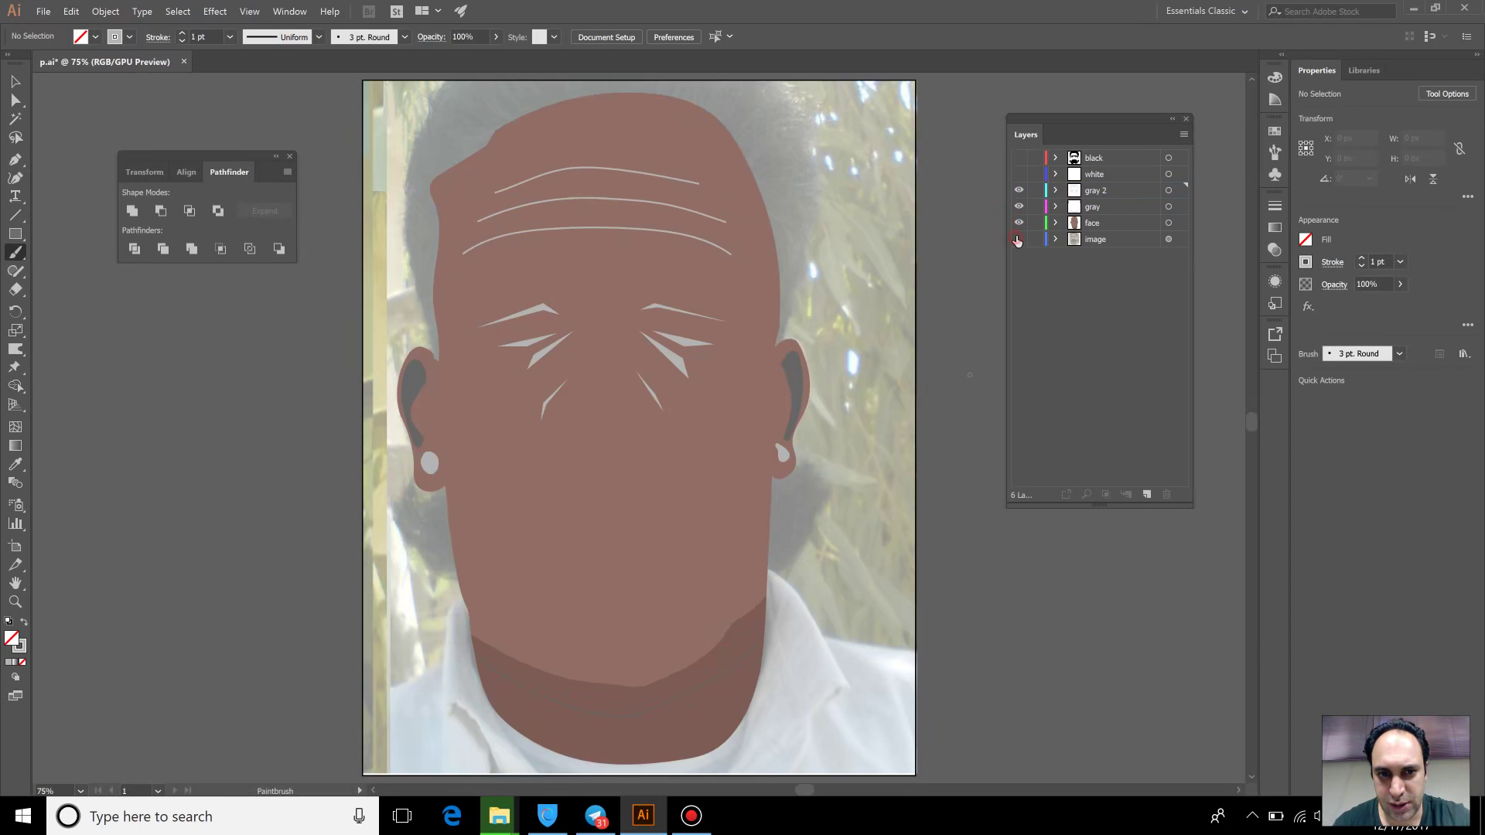
left_click(1020, 239)
left_click(1019, 158)
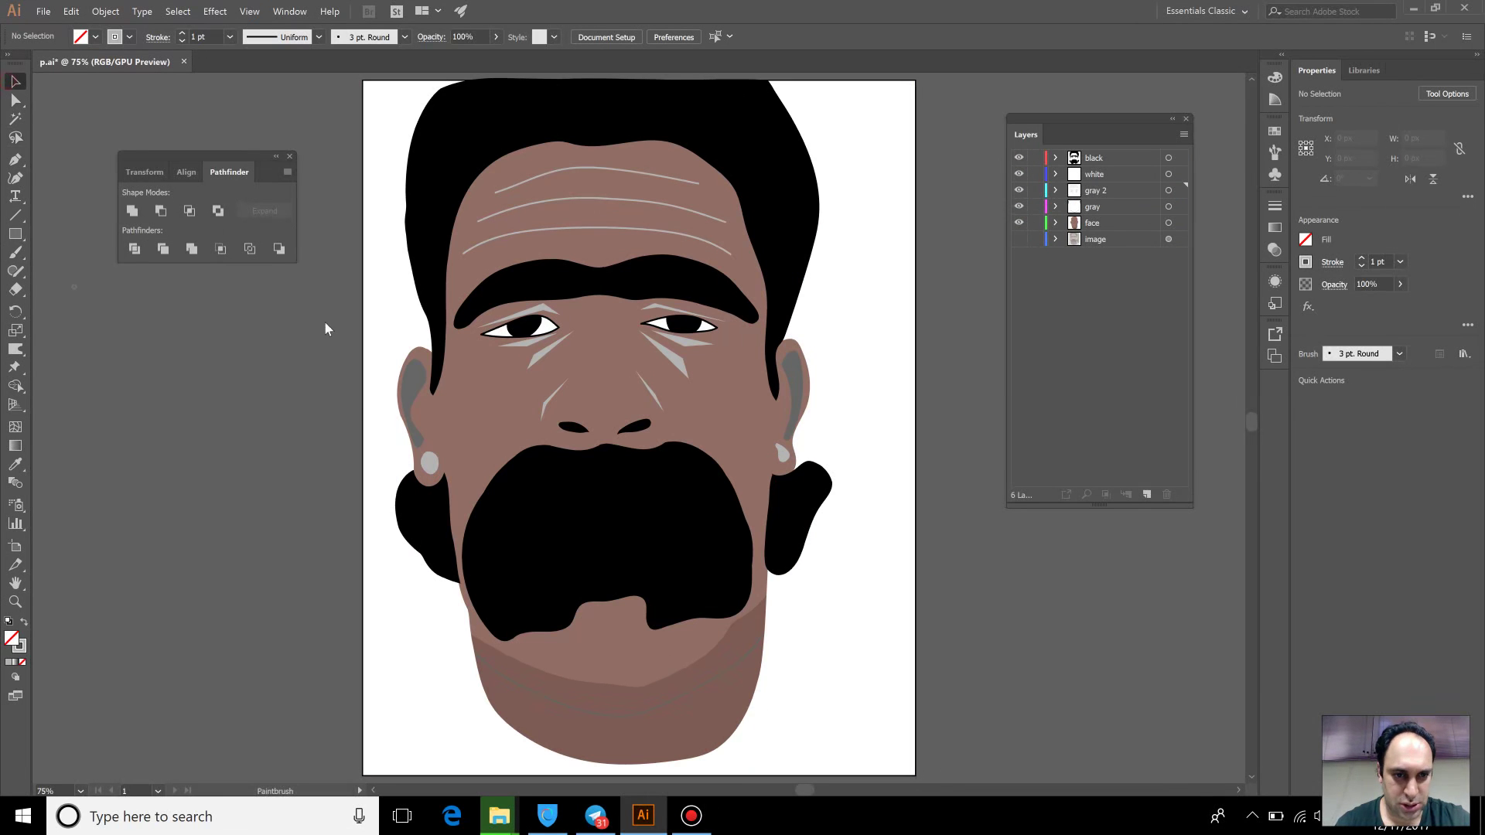
left_click(15, 81)
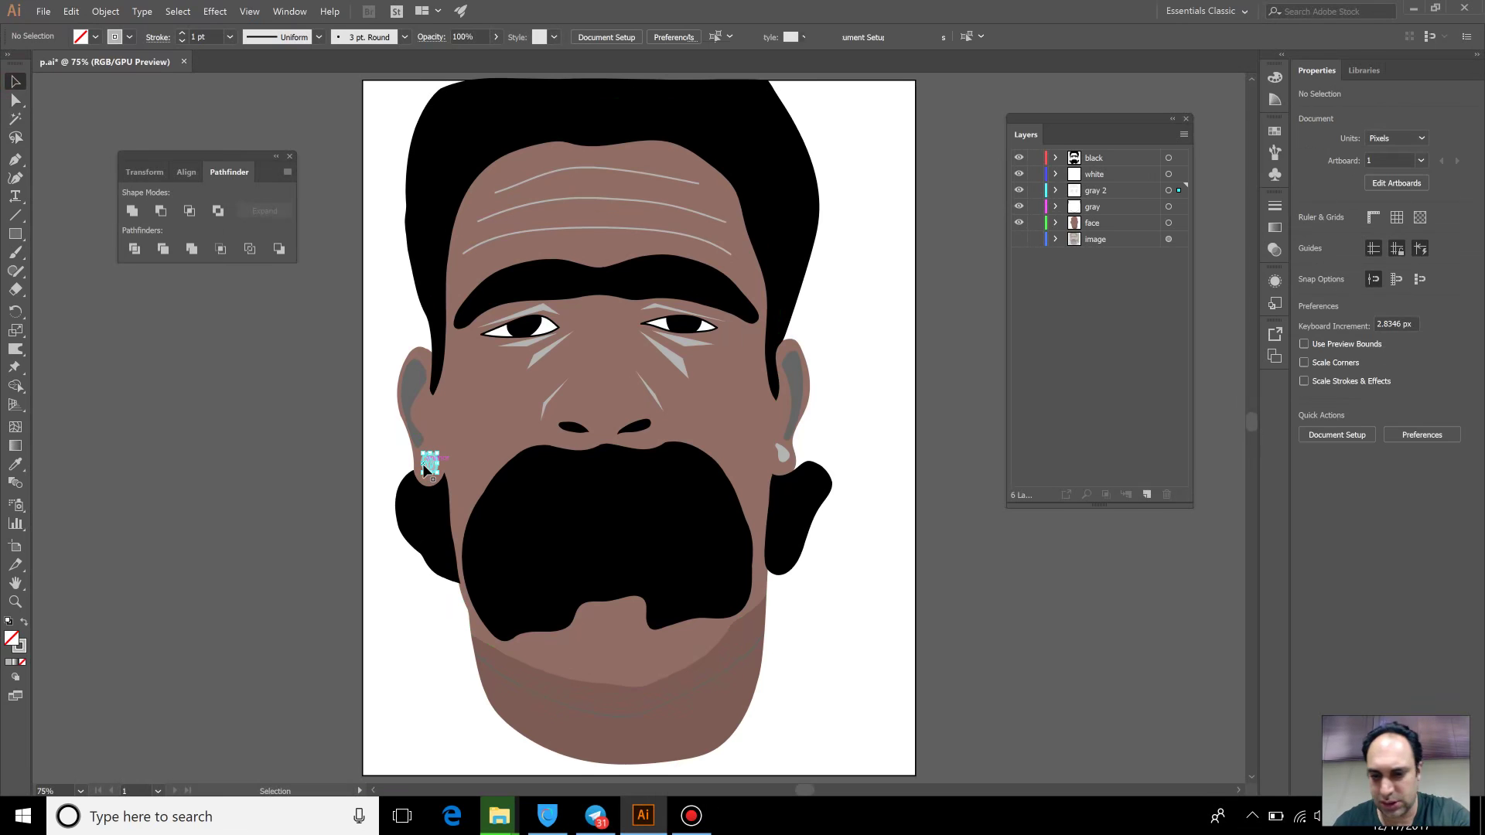
Delete both earrings, then undo to bring them back
left_click(427, 464)
key("Delete")
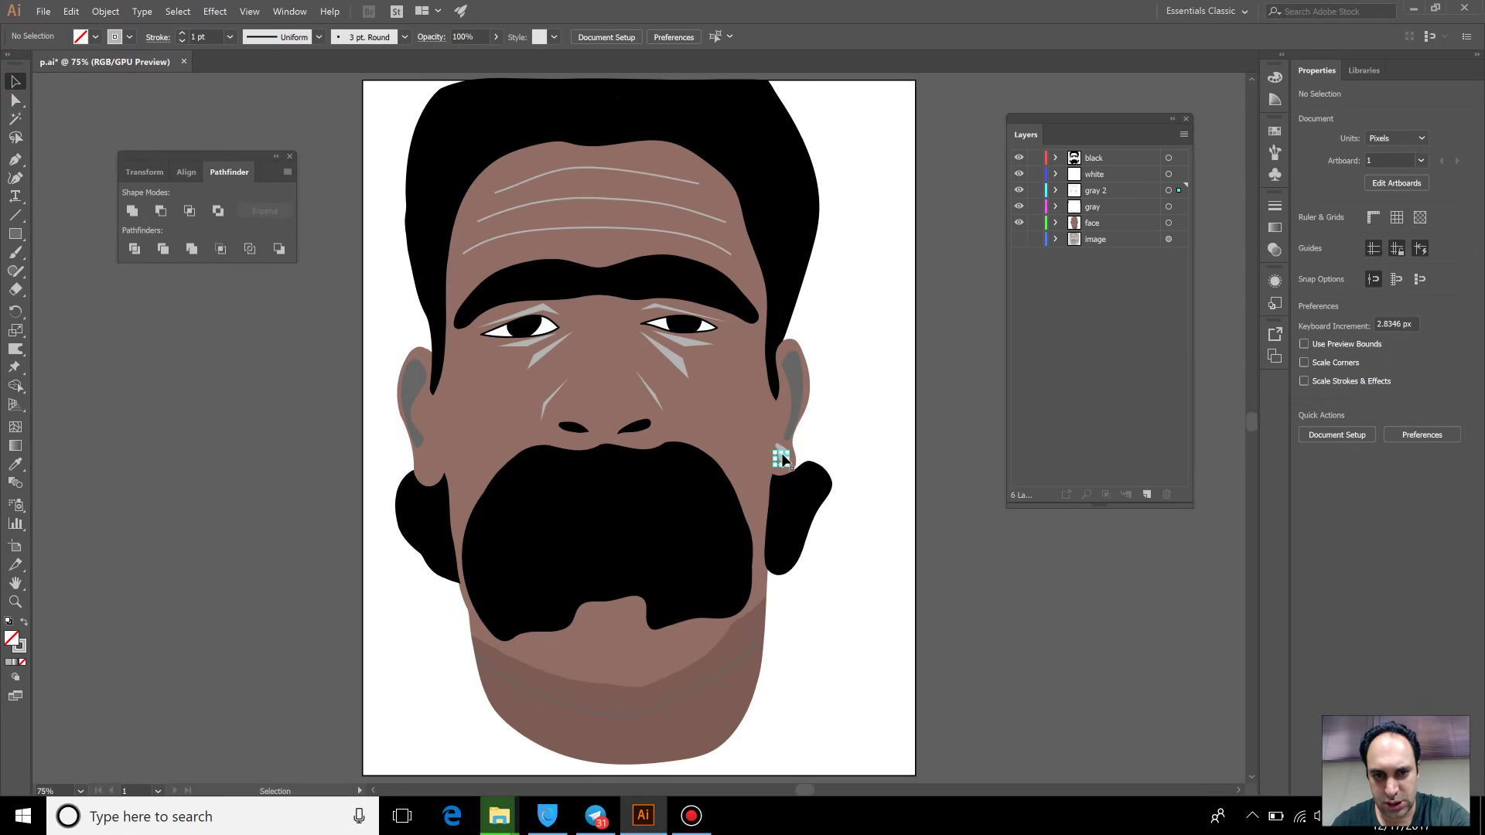
left_click(782, 453)
key("Delete")
left_click(788, 450)
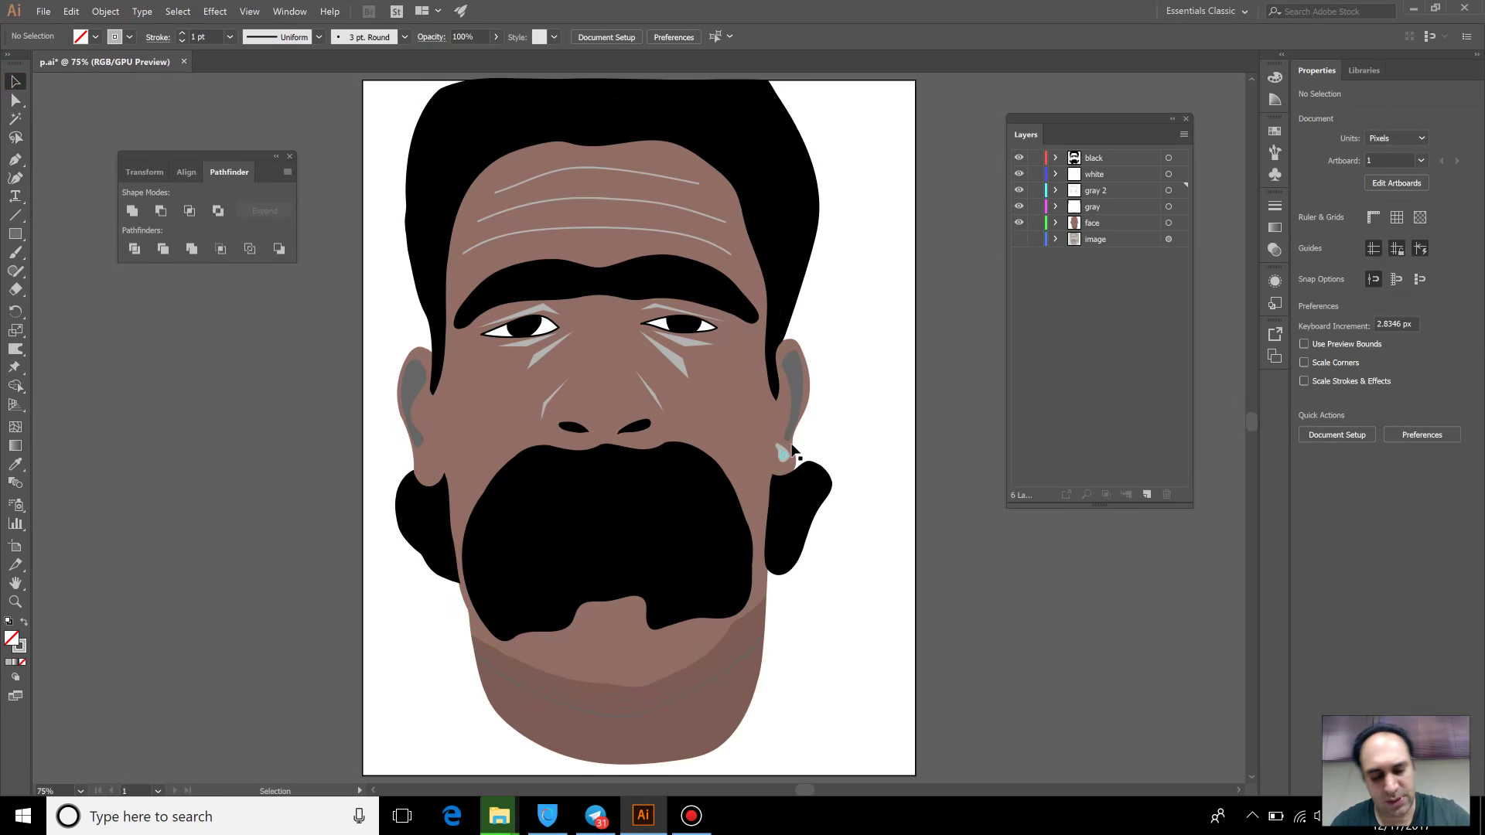
key("ctrl+z")
key("ctrl+z")
Select all gray 2 layer artwork and give it a grey stroke
left_click(1095, 193)
left_click(1169, 193)
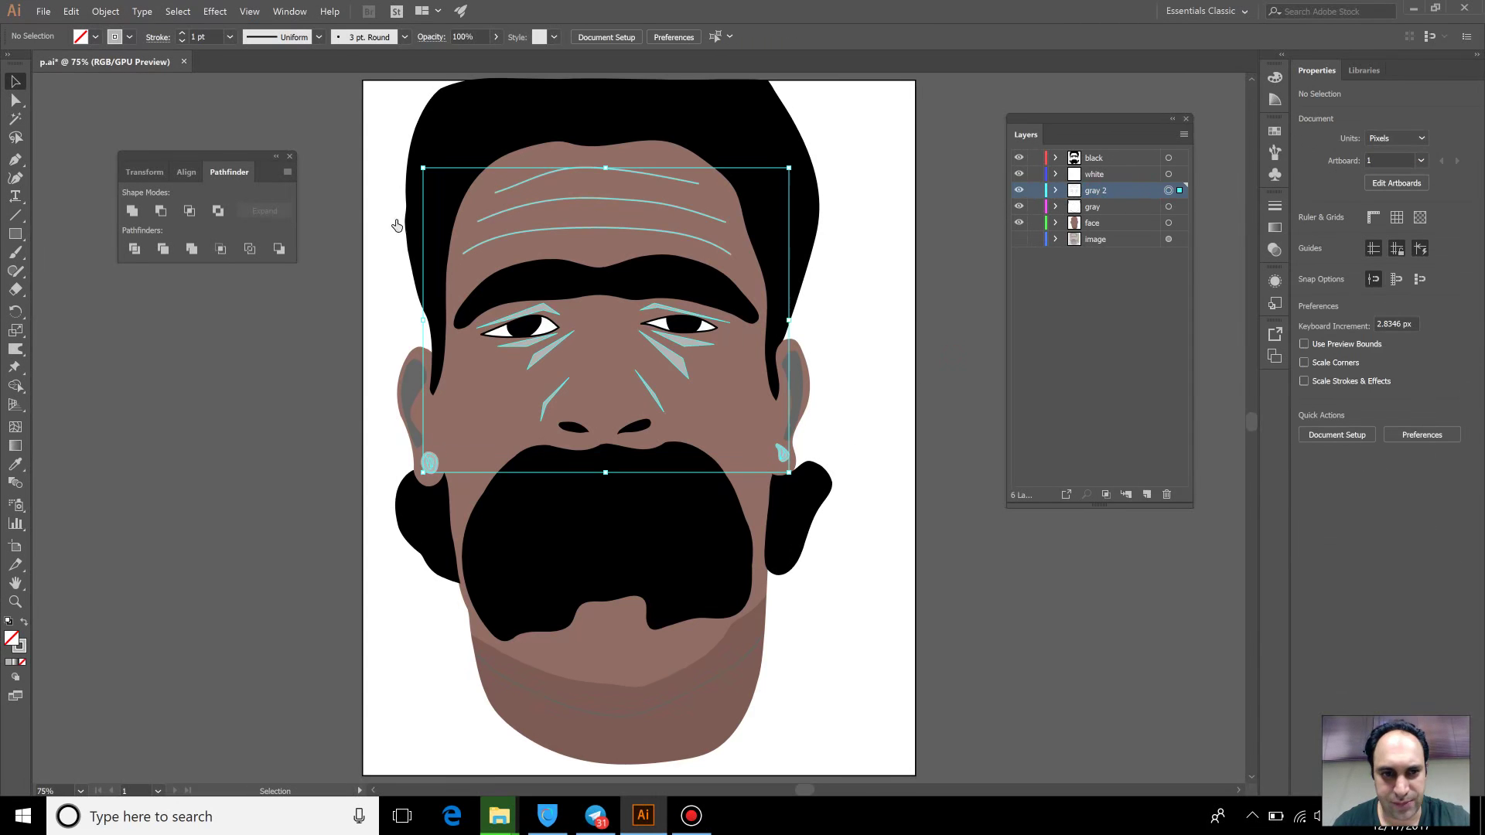
left_click(127, 37)
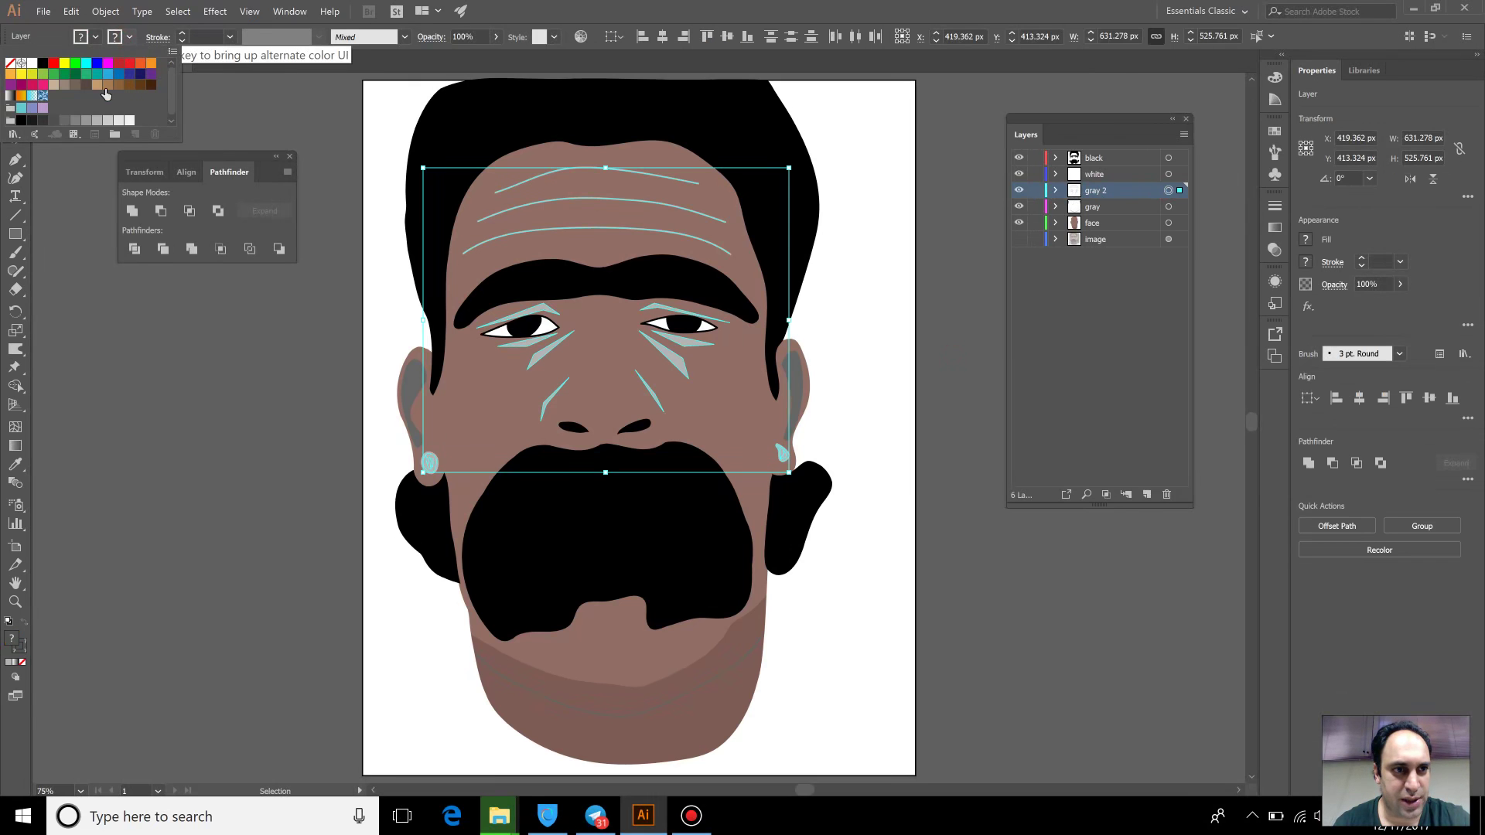
left_click(85, 121)
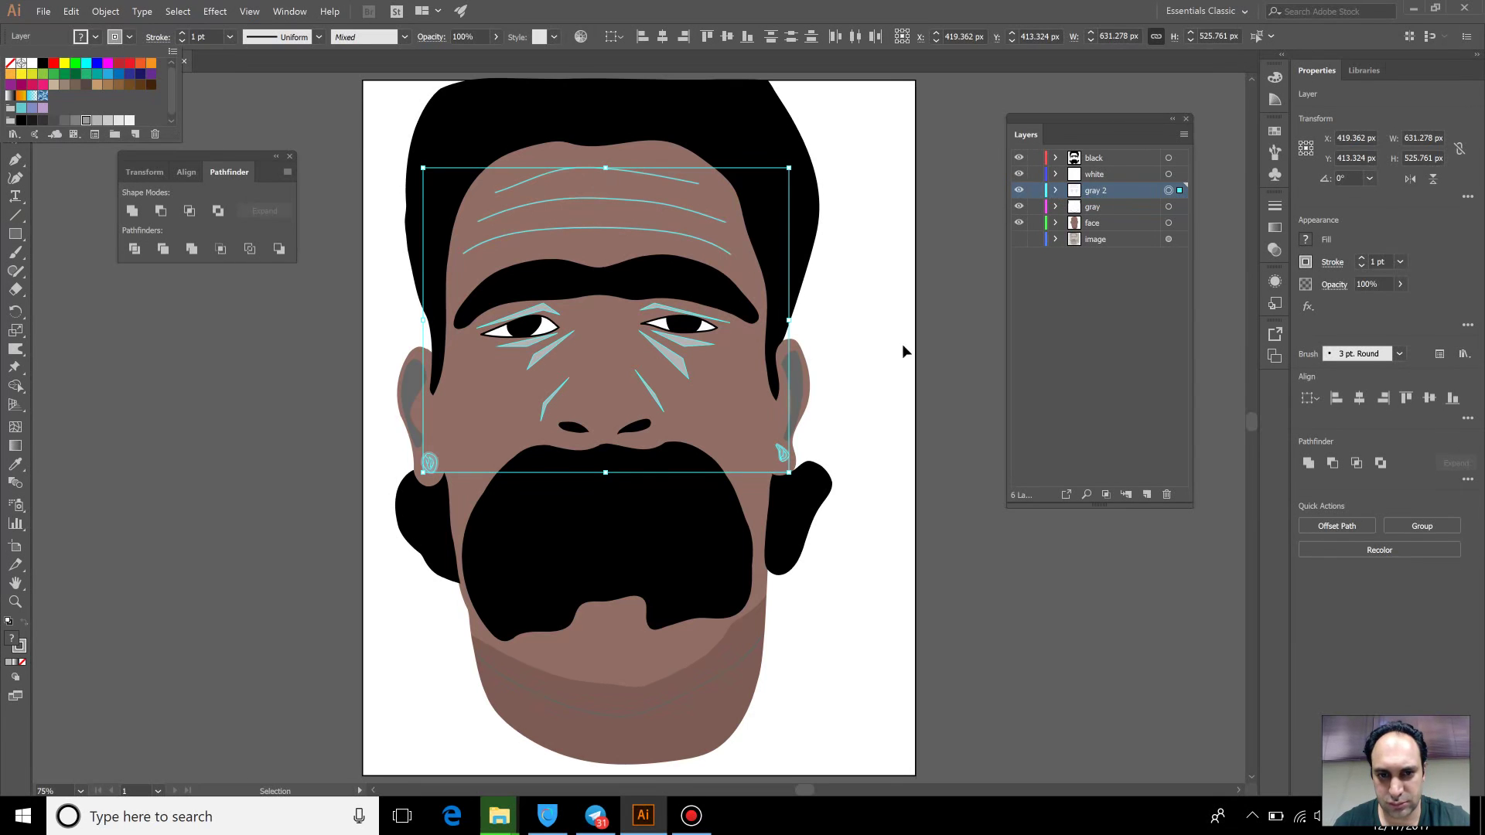
key("Escape")
left_click(931, 361)
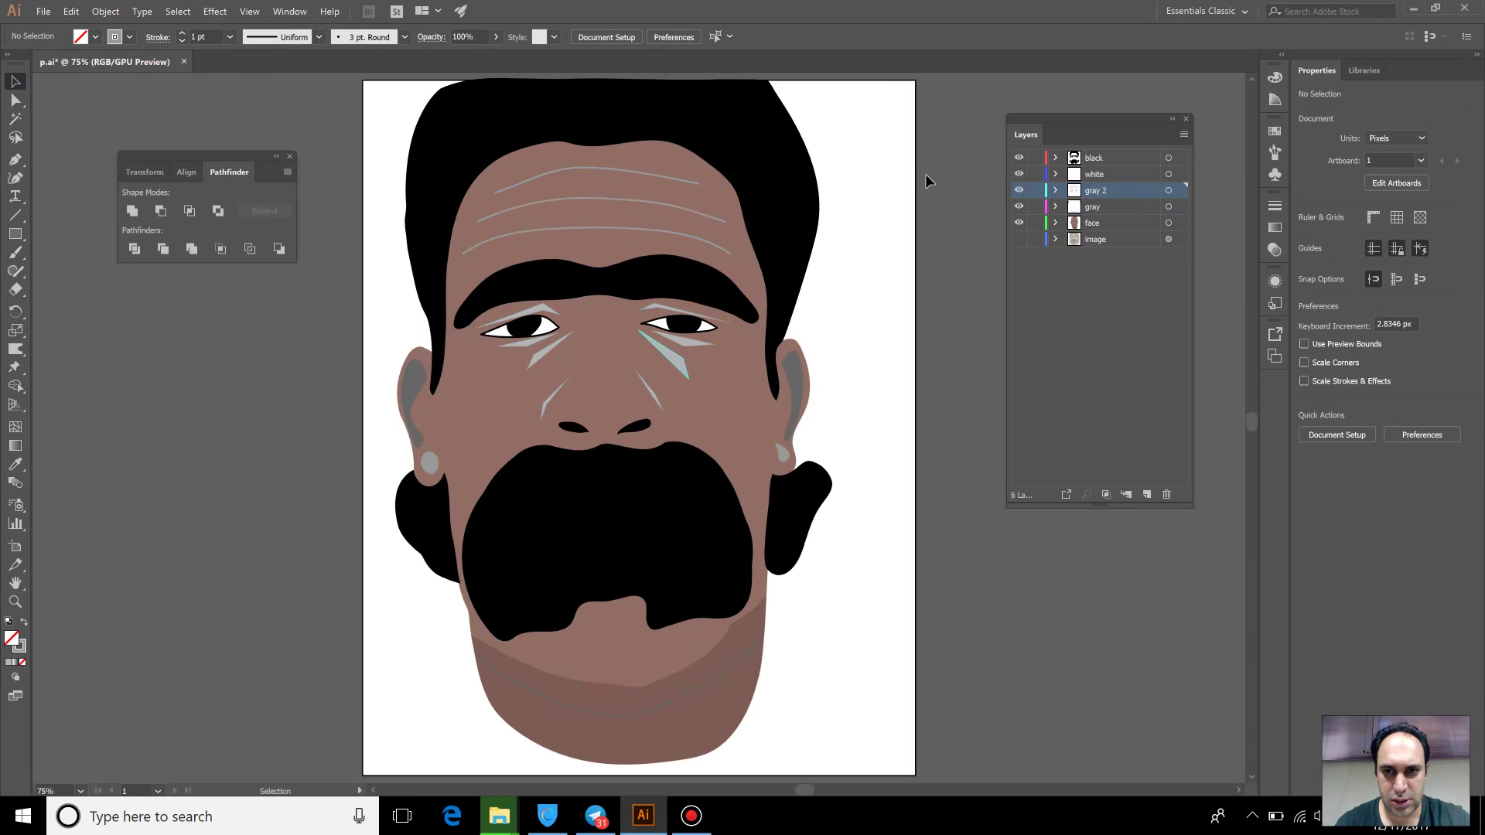
Try a grey fill on the gray 2 artwork, then undo it
left_click(1168, 191)
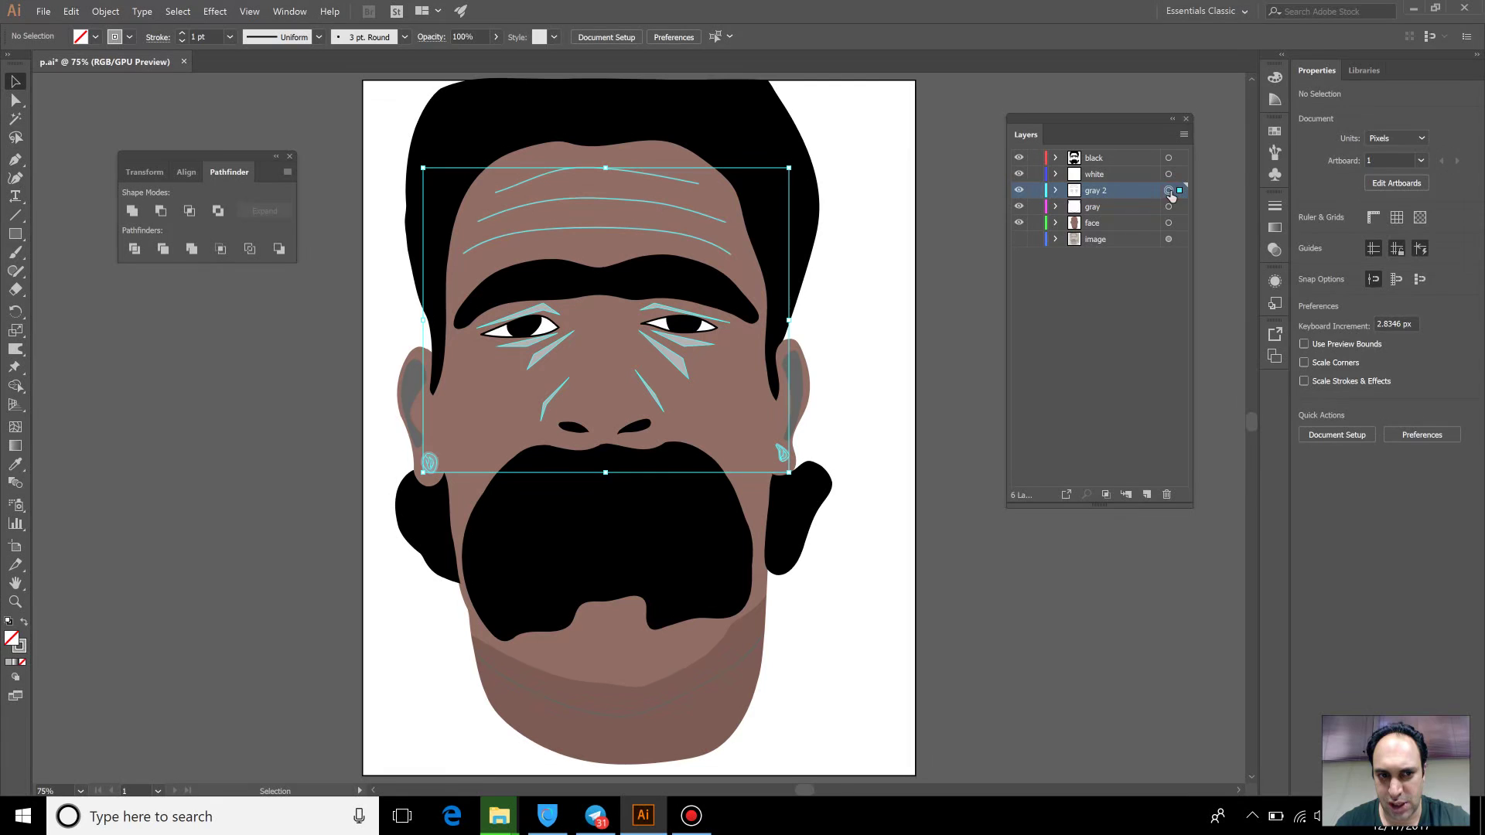
left_click(129, 37)
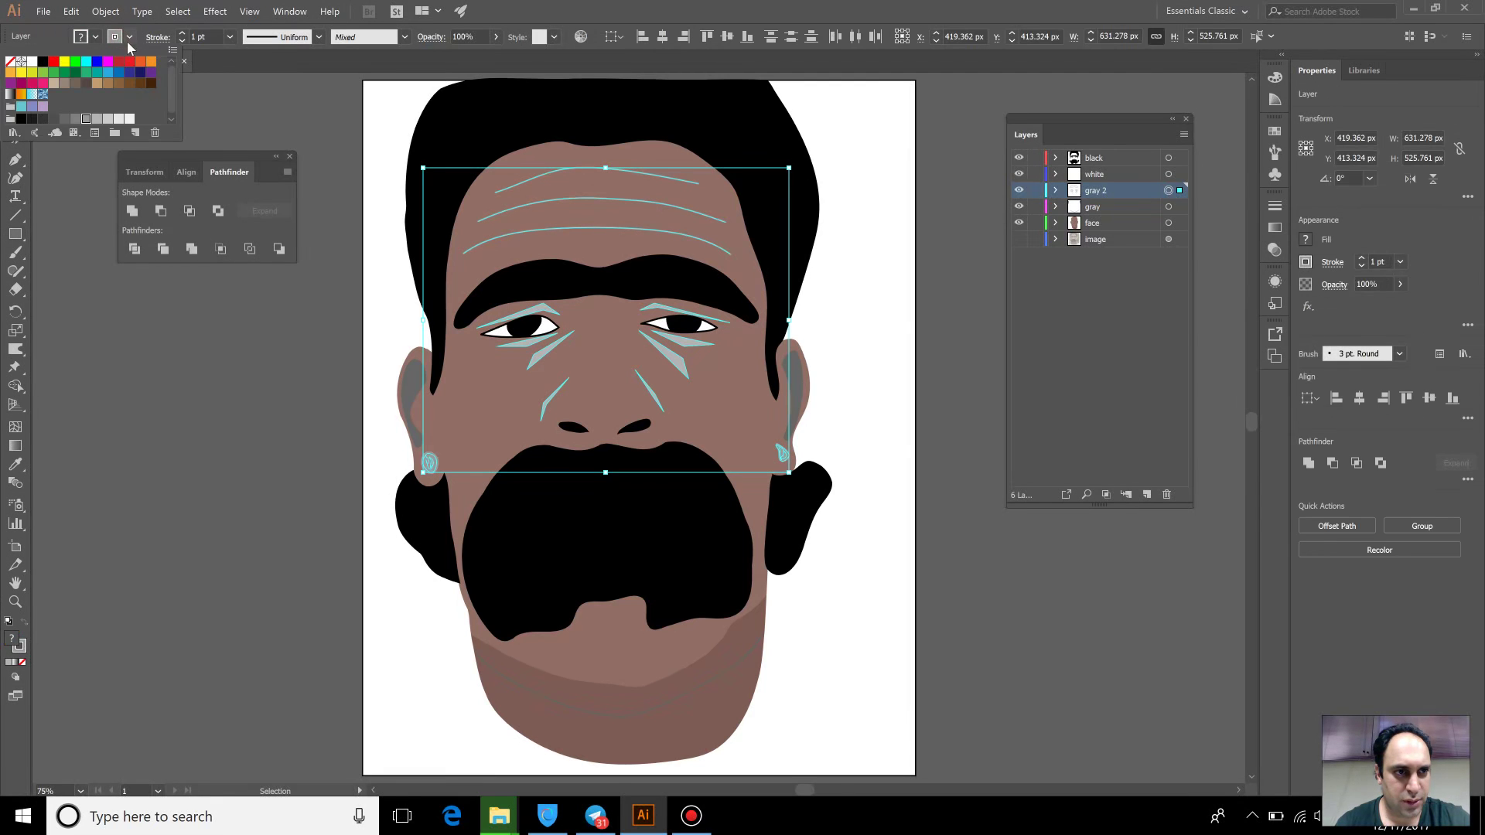
left_click(95, 38)
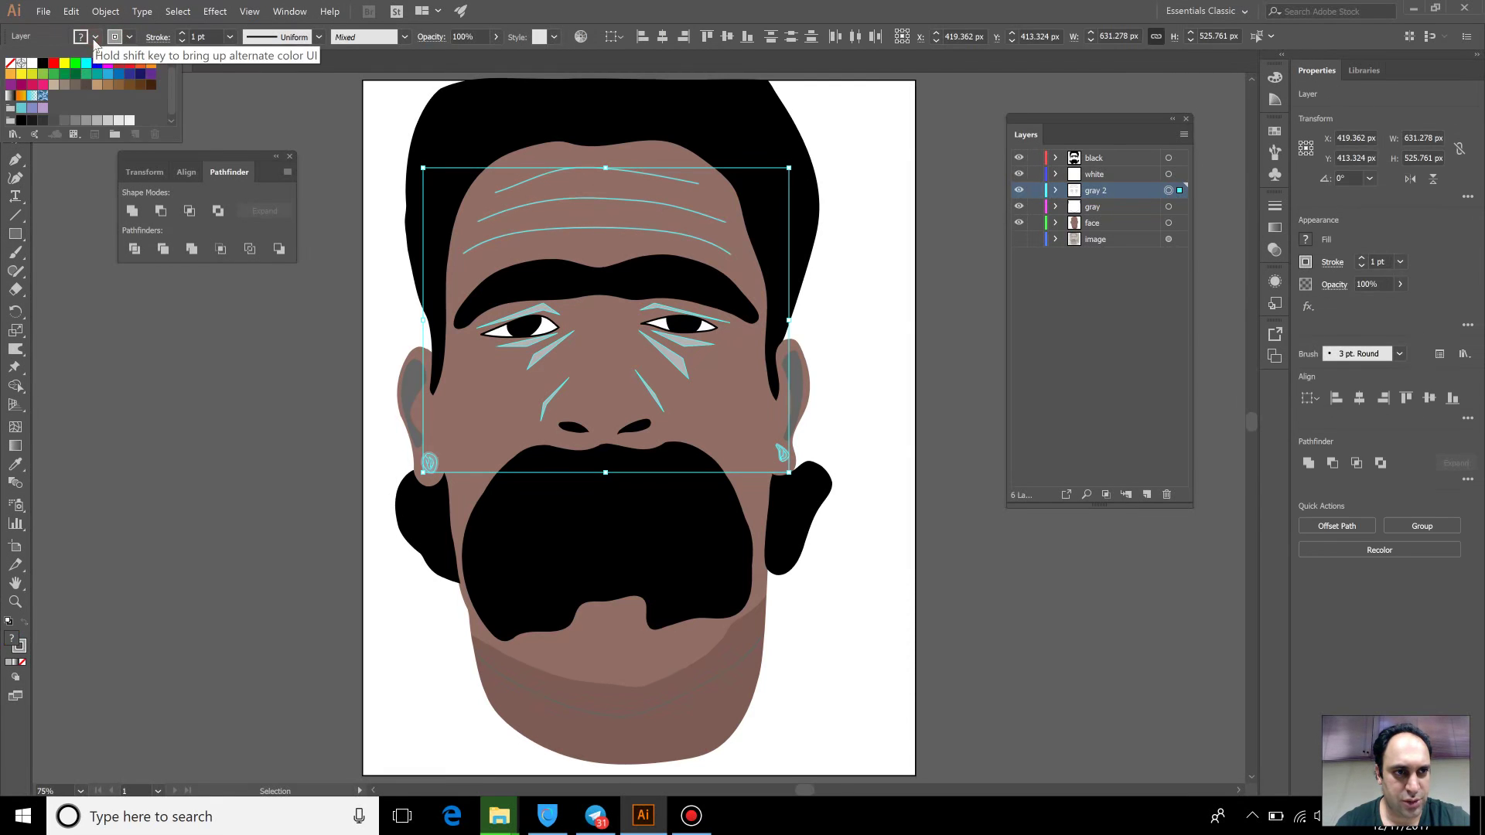
left_click(85, 122)
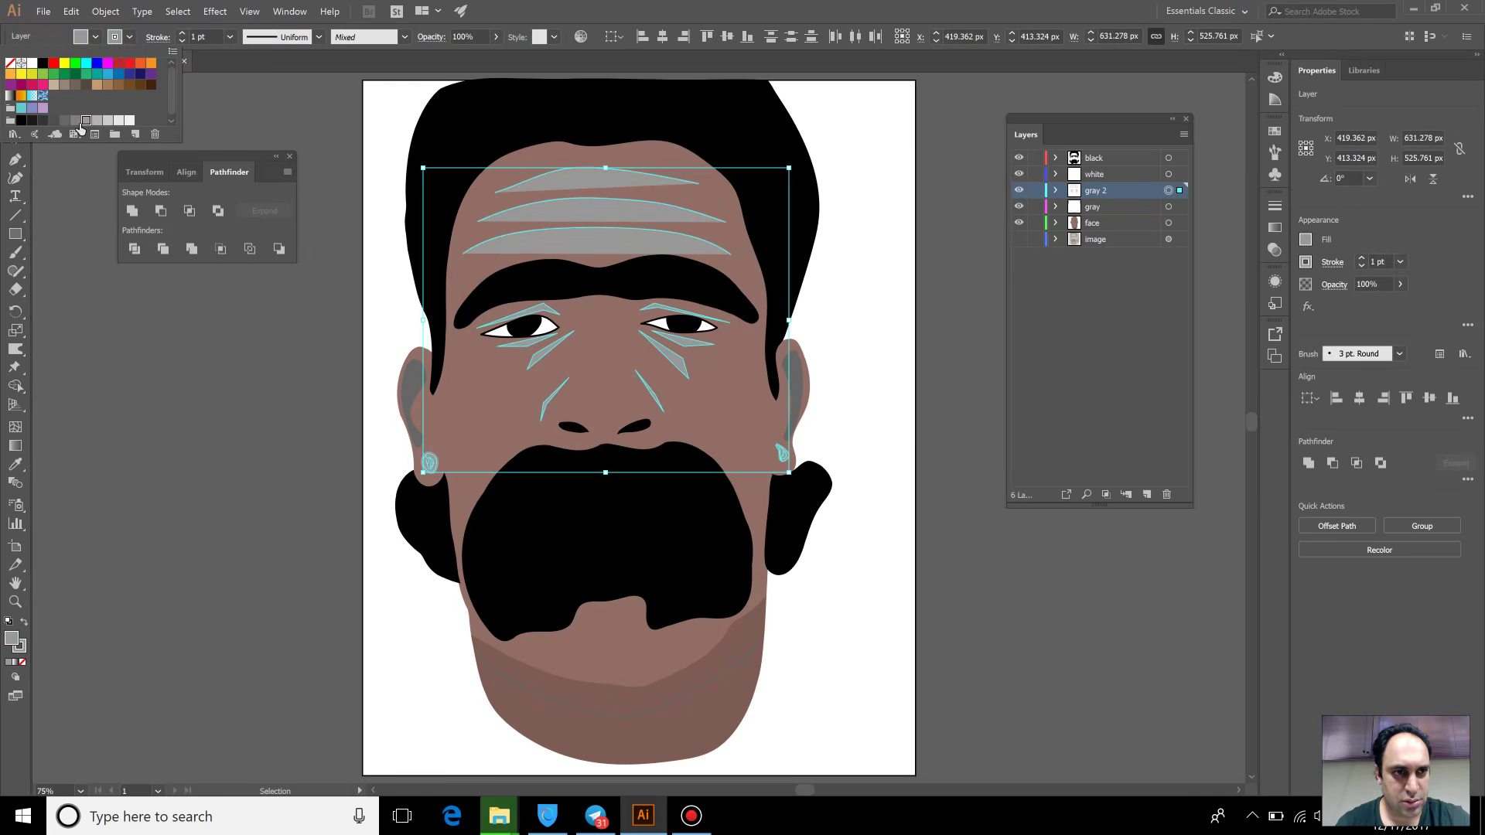
left_click(197, 263)
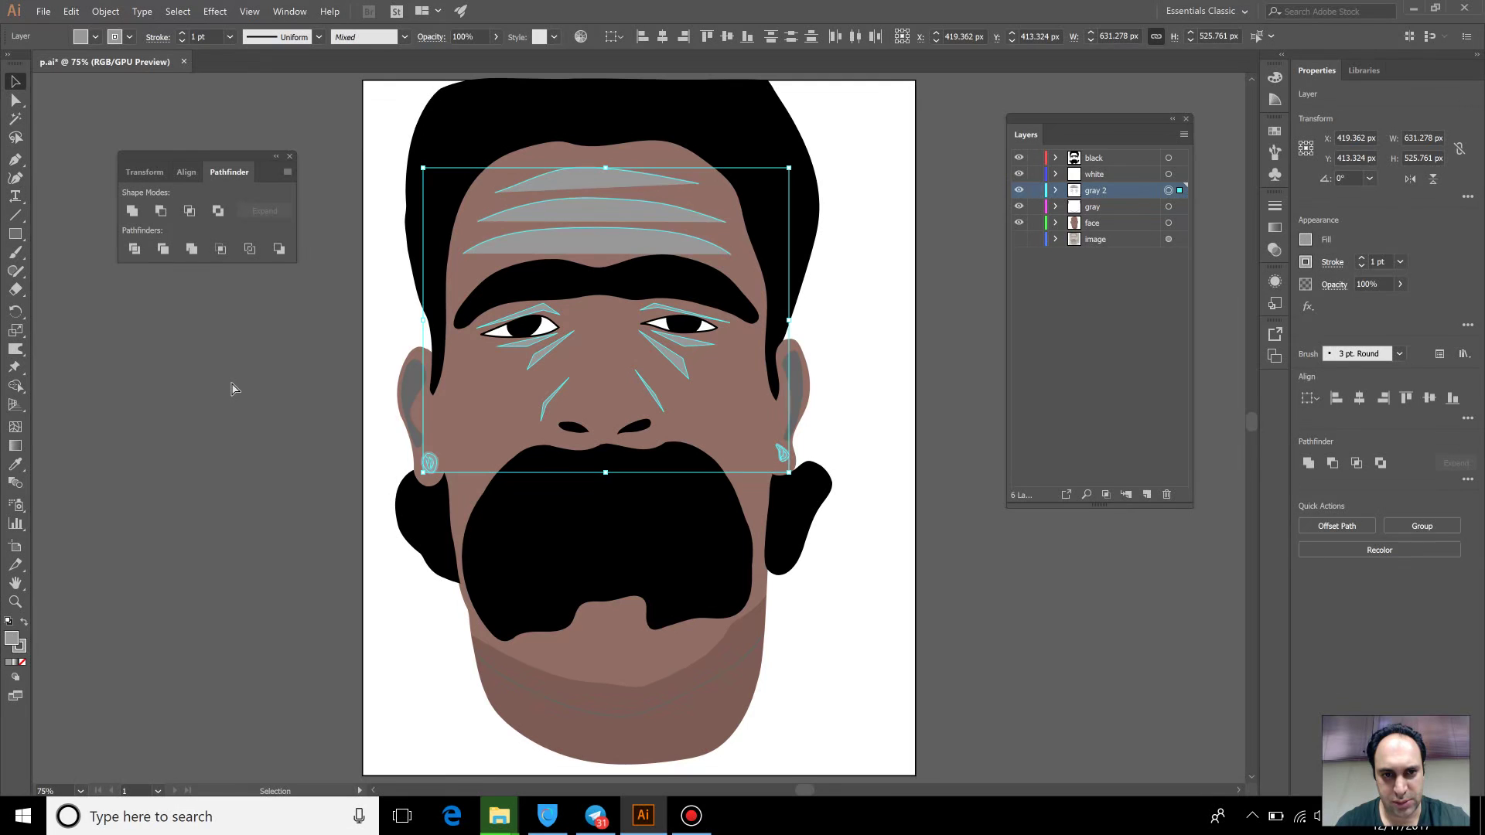
key("ctrl+z")
left_click(232, 383)
left_click(15, 100)
left_click_drag(1036, 158, 1037, 241)
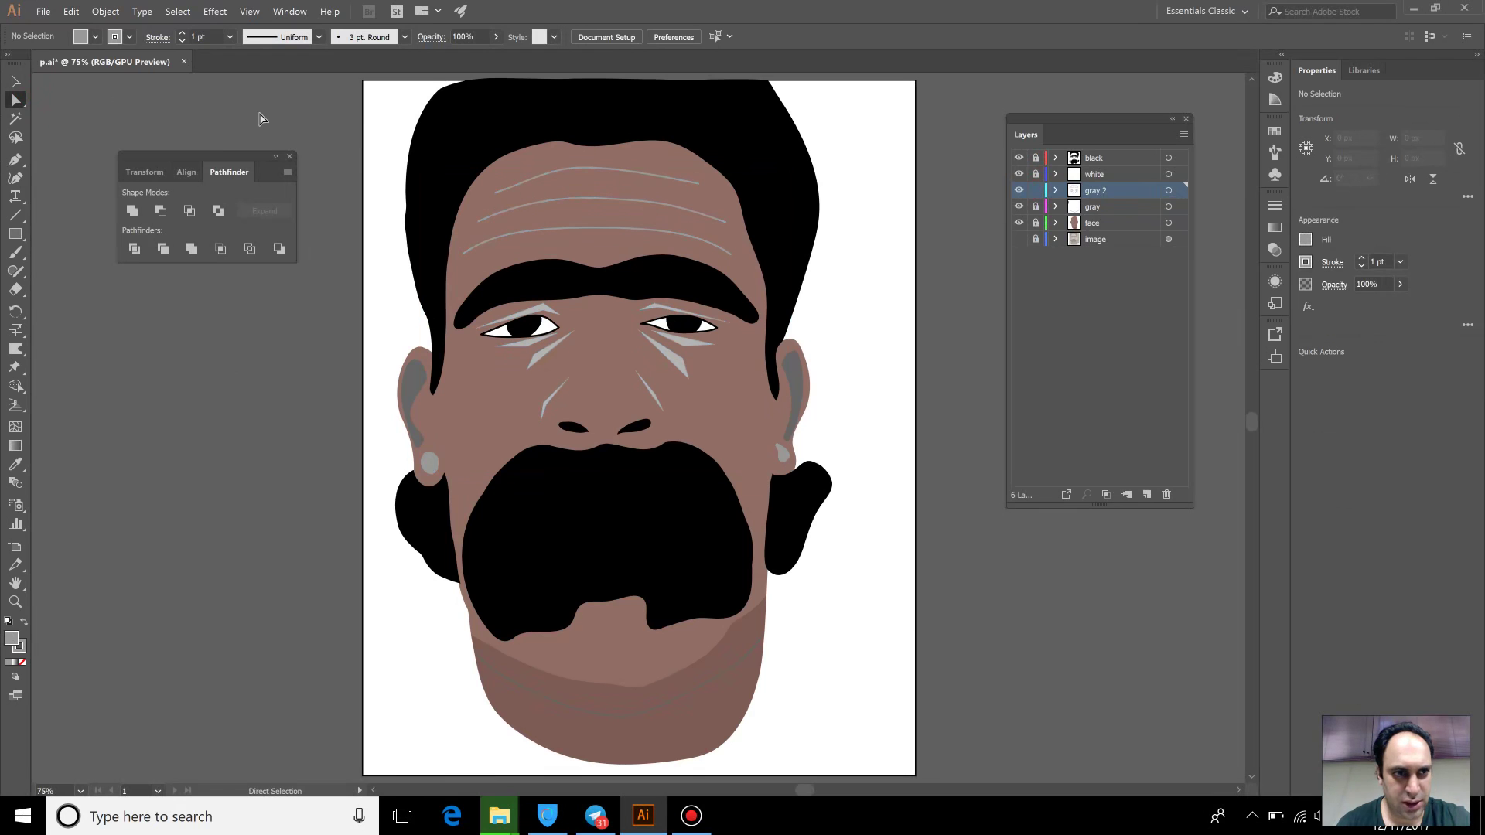
Give the three forehead wrinkle lines a grey stroke
left_click_drag(386, 102, 796, 278)
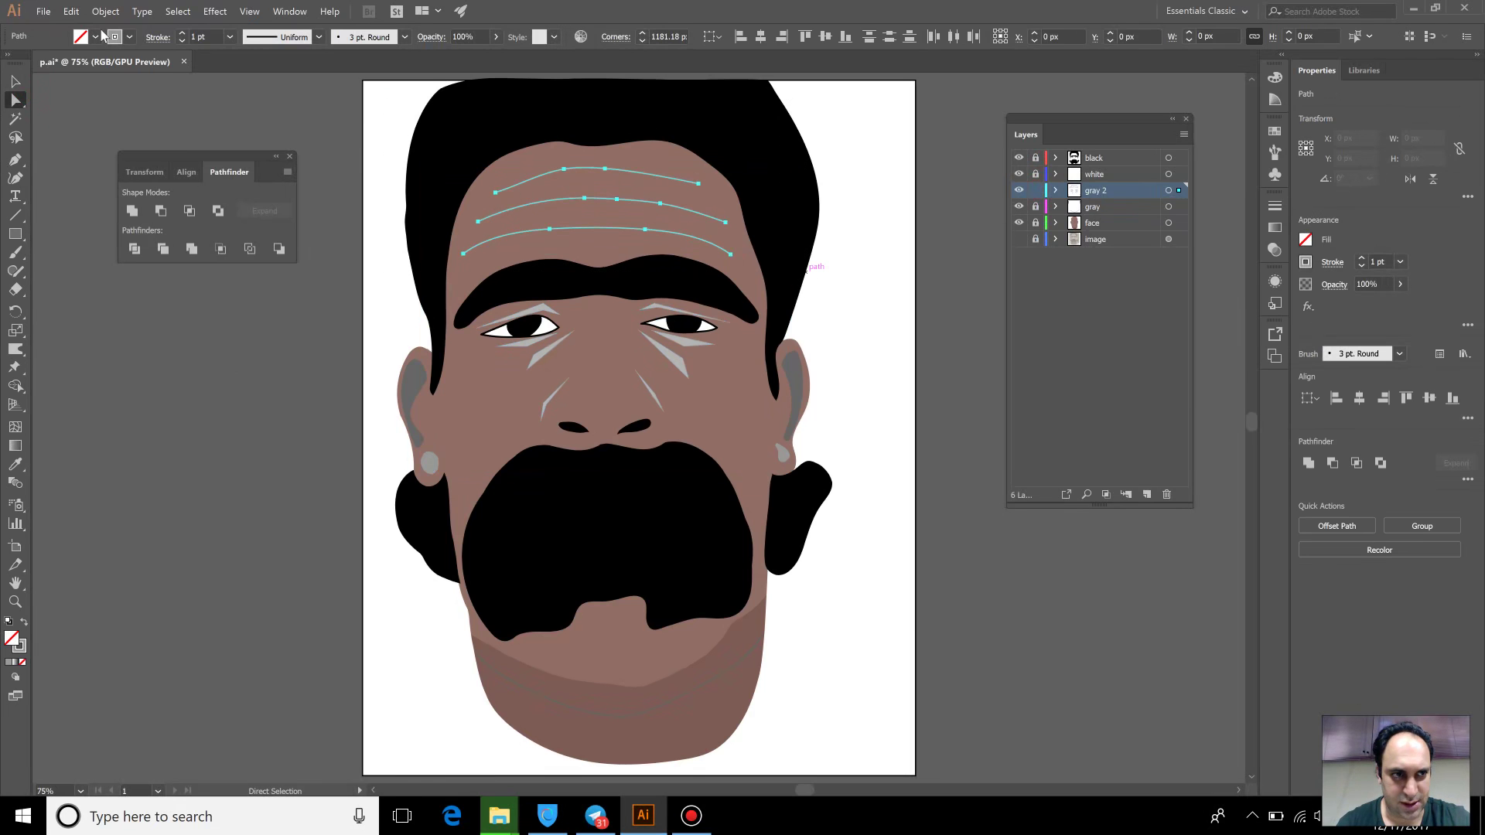
left_click(129, 37)
left_click(75, 126)
left_click(139, 349)
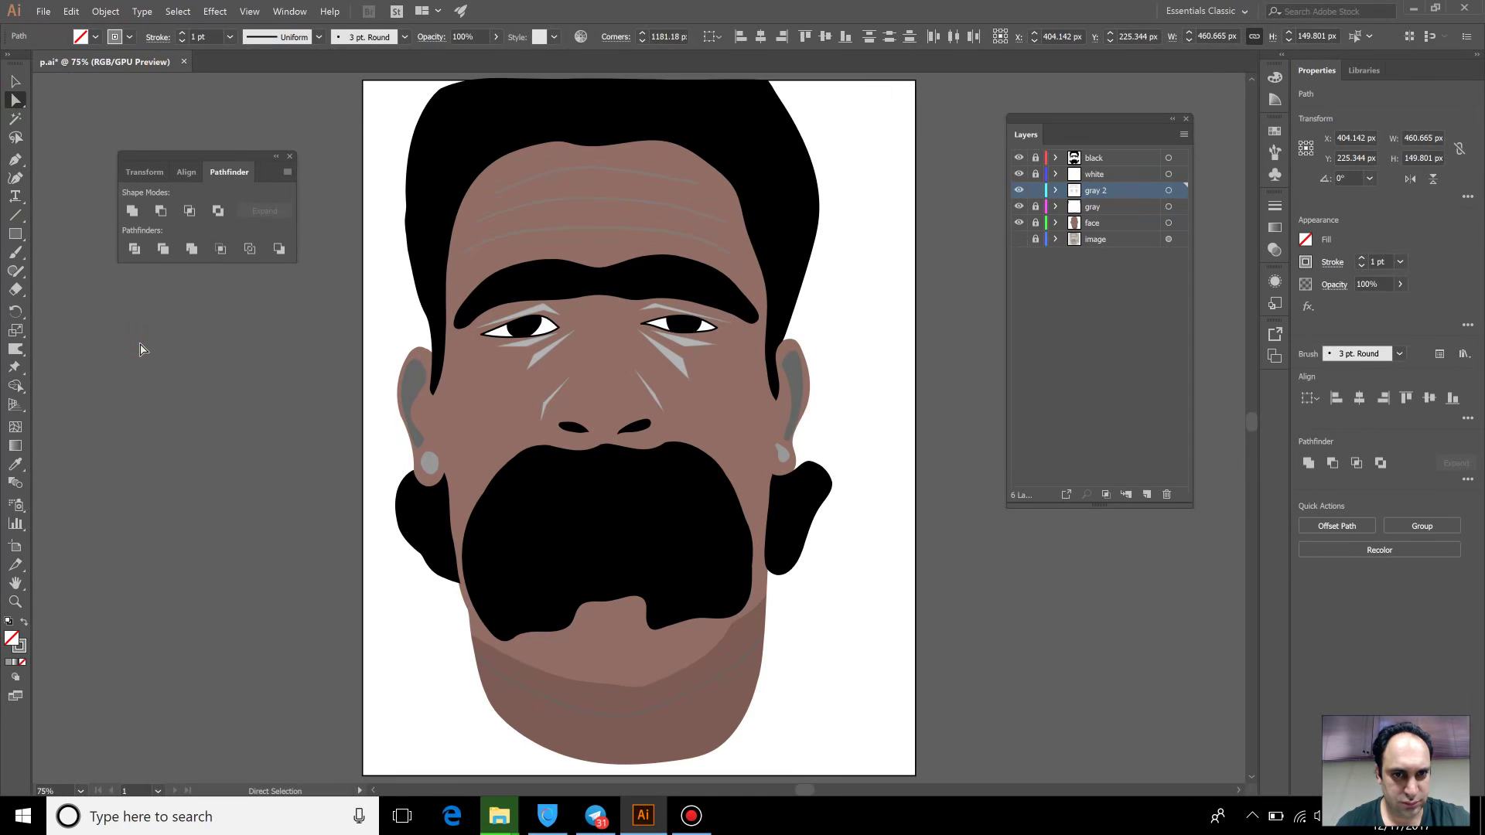
left_click_drag(413, 126, 771, 265)
left_click(129, 37)
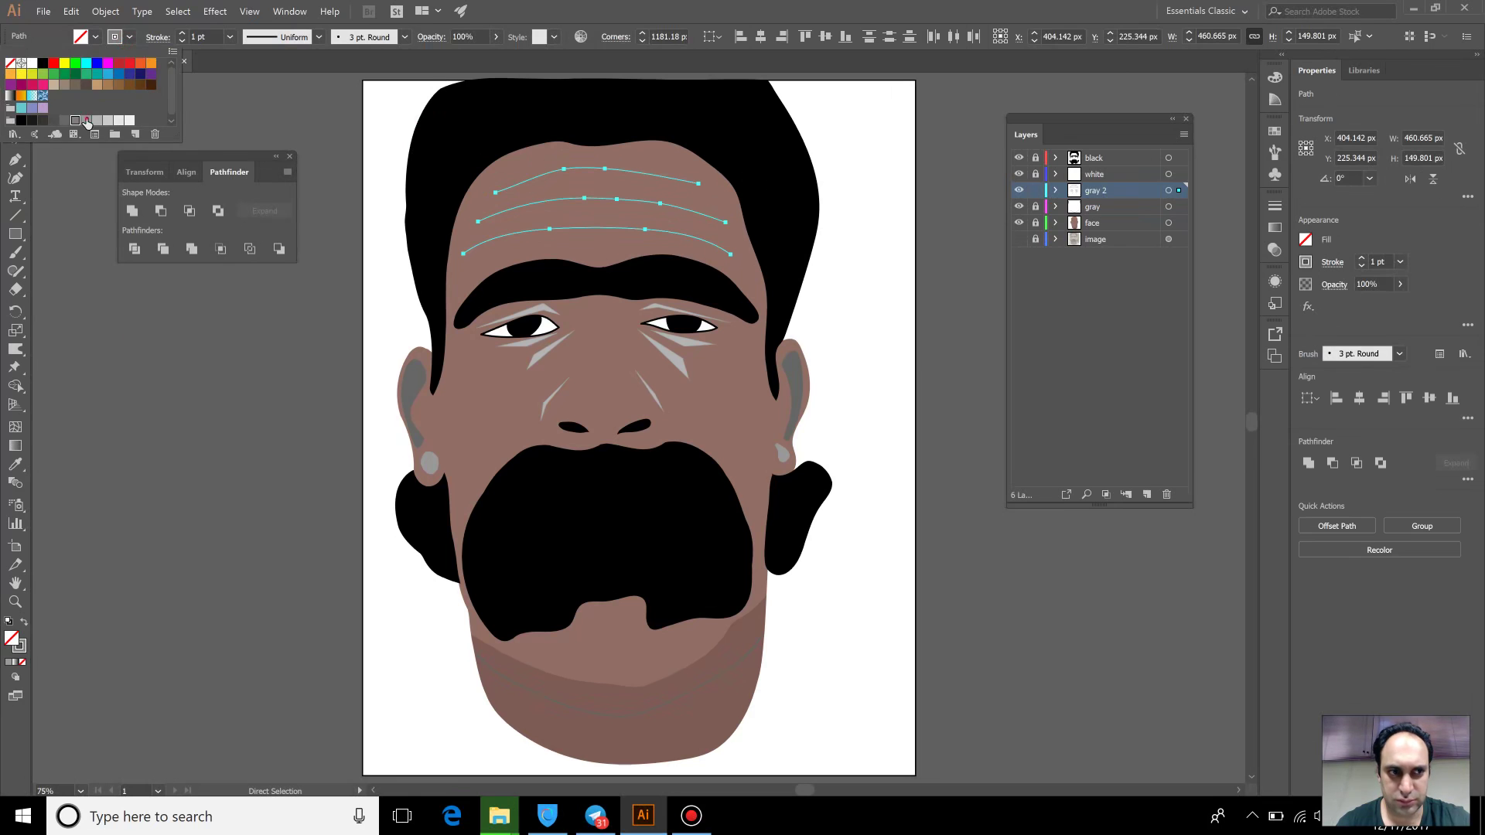
left_click(222, 338)
Set the eye lines, cheek lines and earrings to no stroke with a light grey fill
left_click_drag(367, 273, 858, 517)
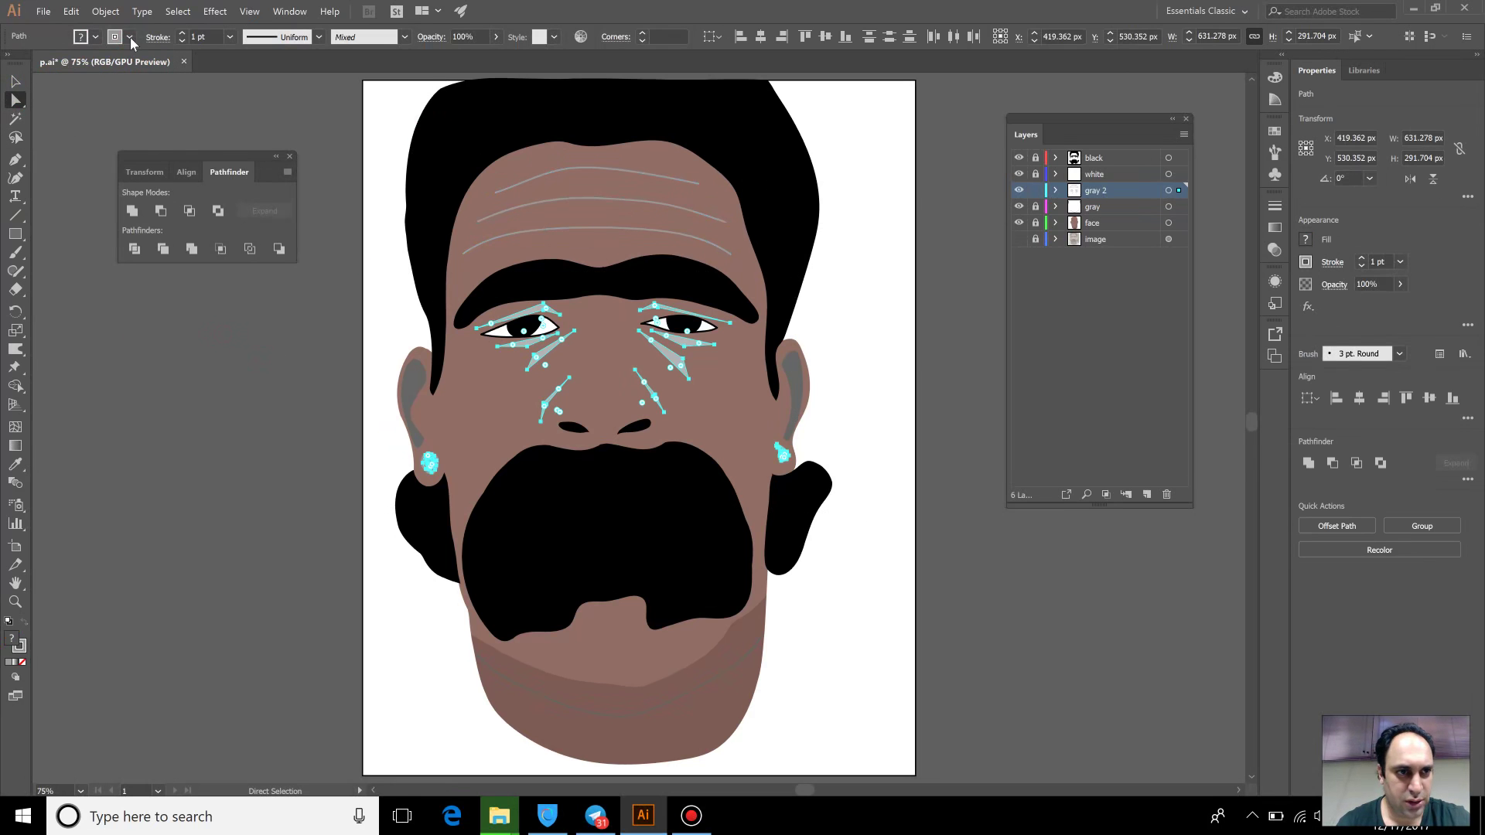
left_click(129, 37)
left_click(9, 63)
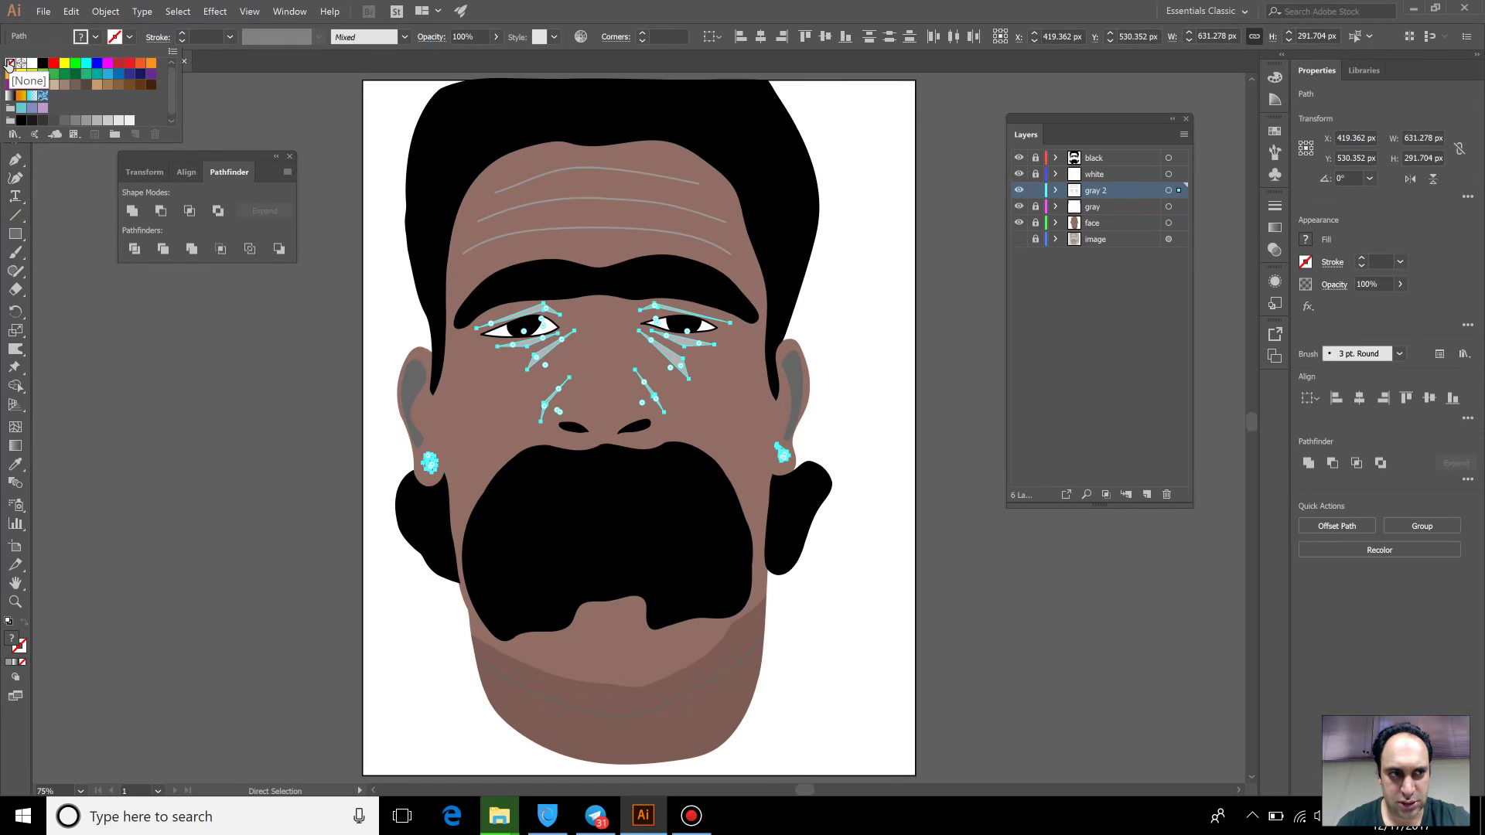
left_click(96, 37)
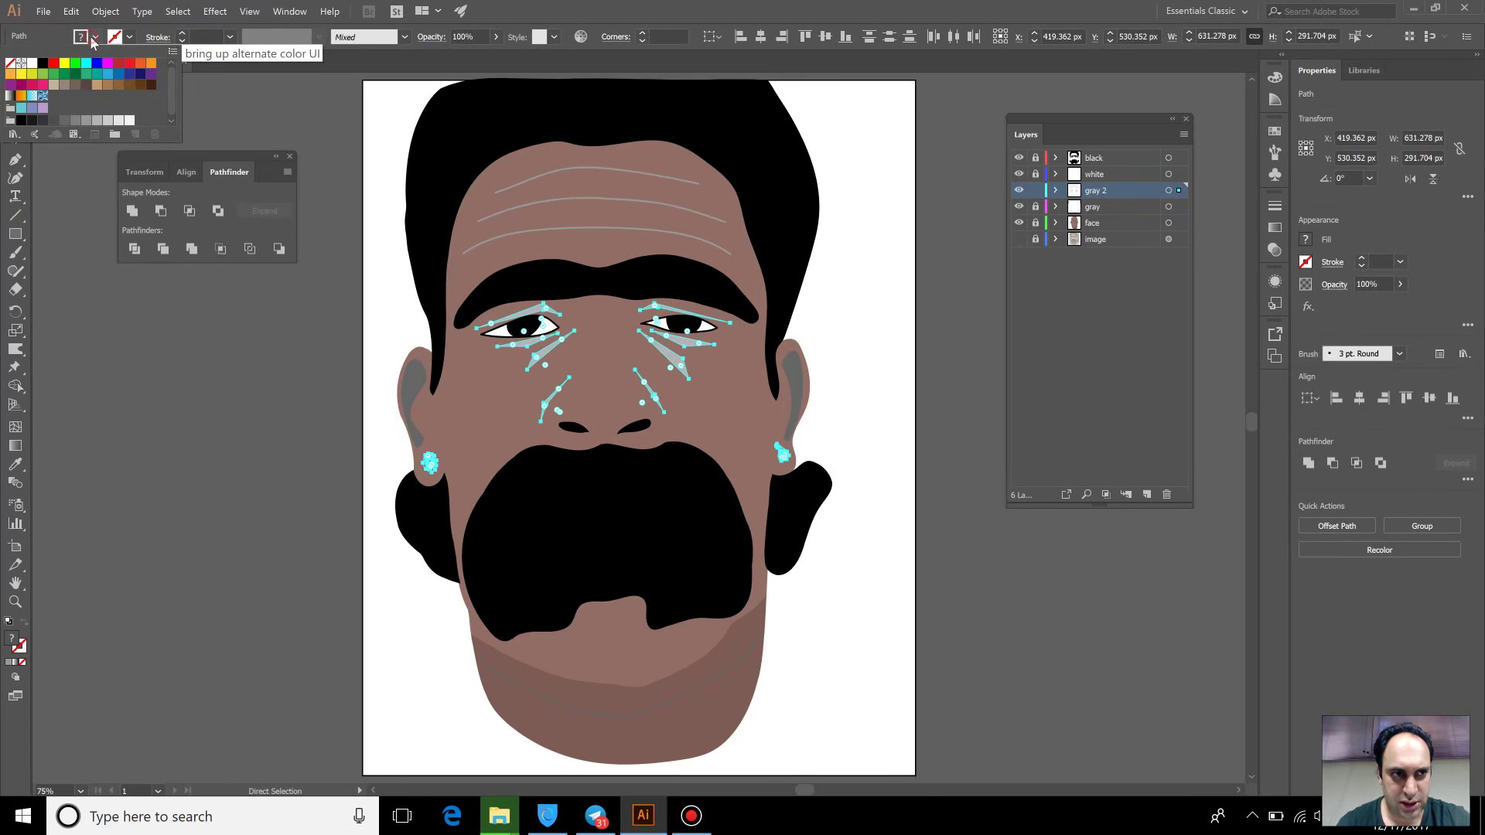
left_click(78, 119)
left_click(85, 121)
left_click(67, 124)
left_click(88, 278)
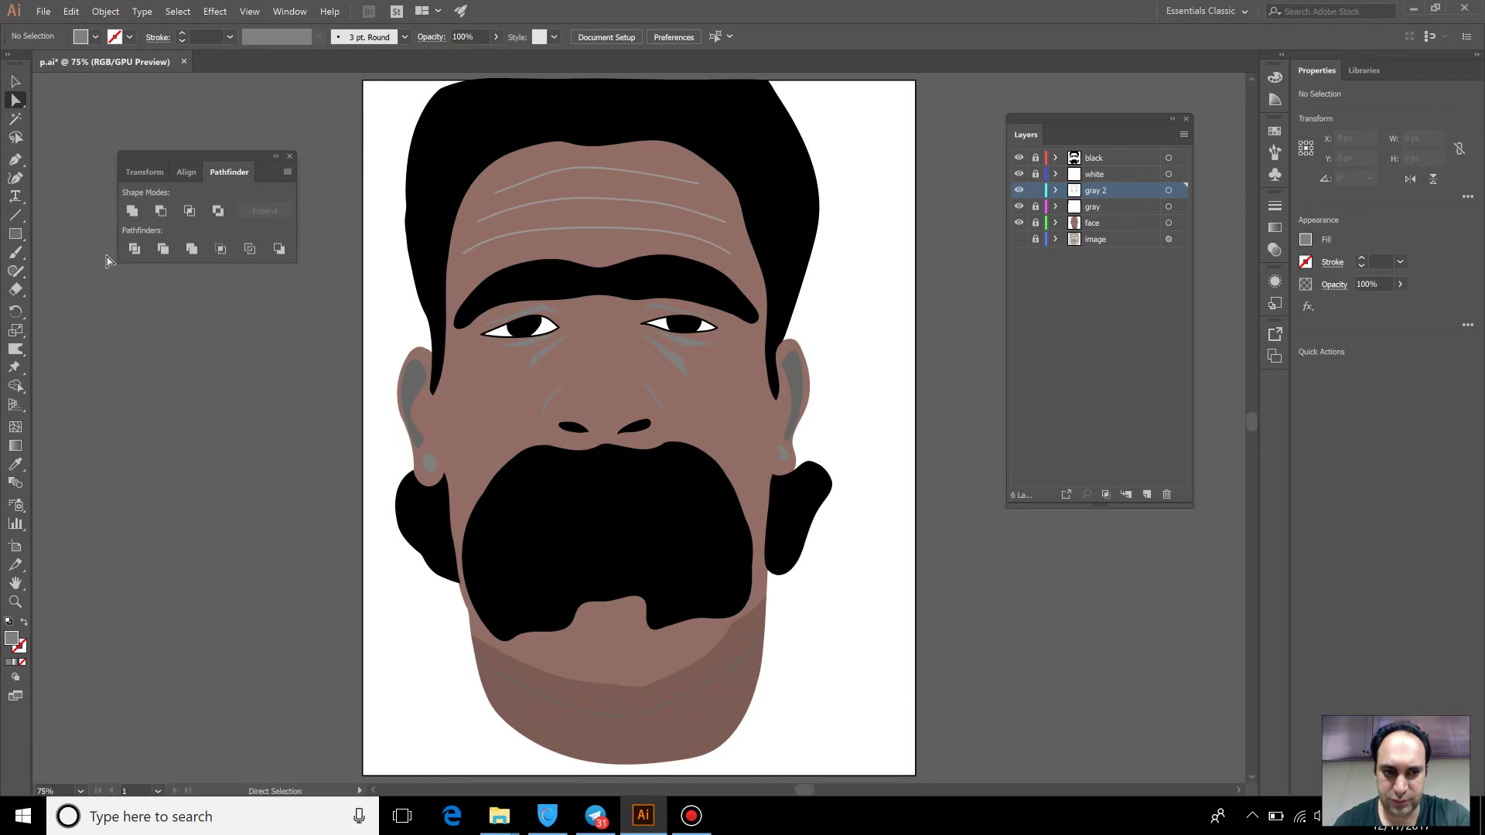
key("ctrl+equal")
key("ctrl+equal")
scroll(533, 159, "down", 2)
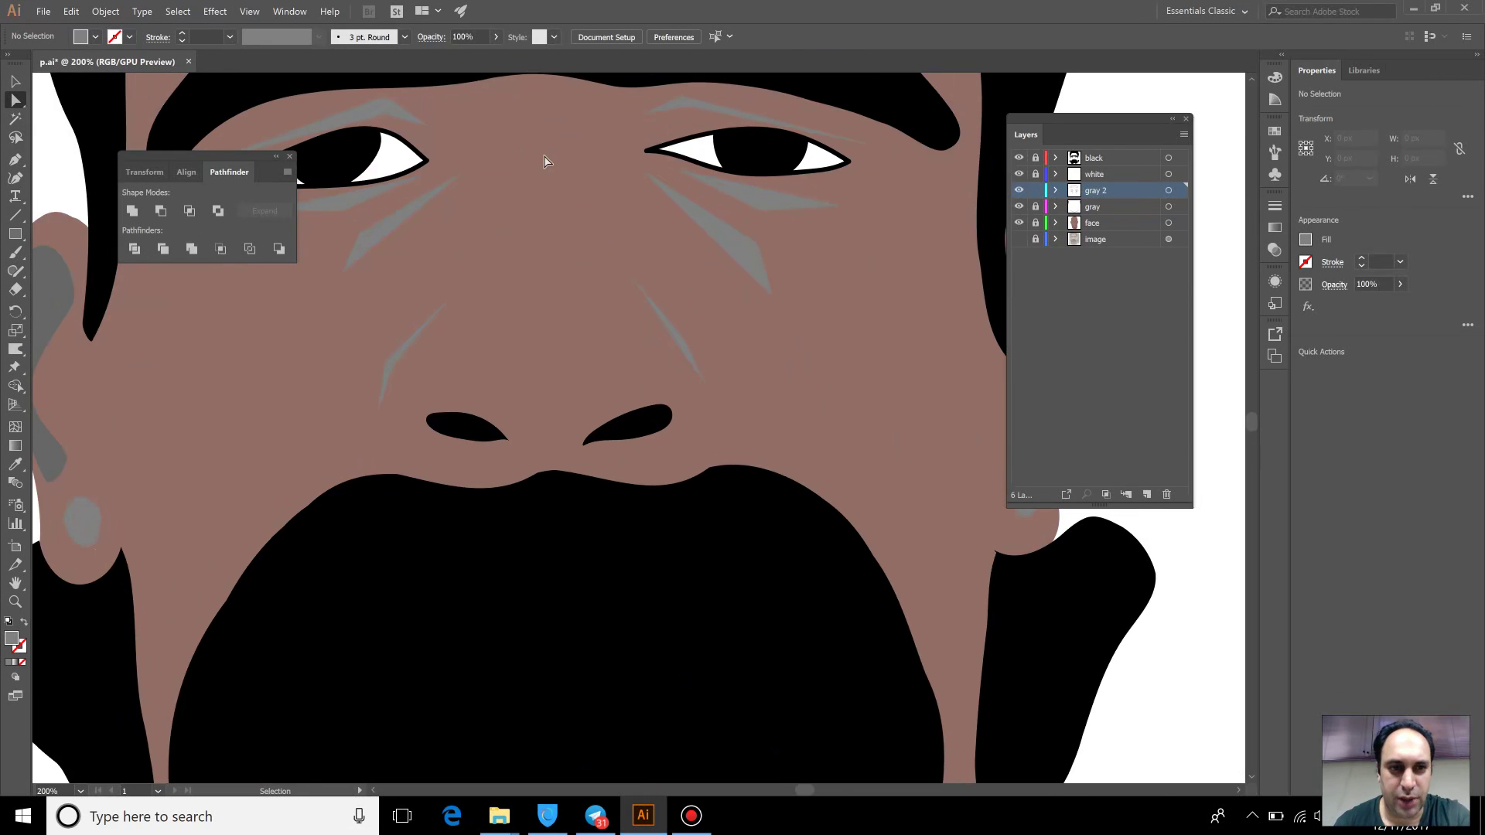
key("ctrl+equal")
key("ctrl+equal")
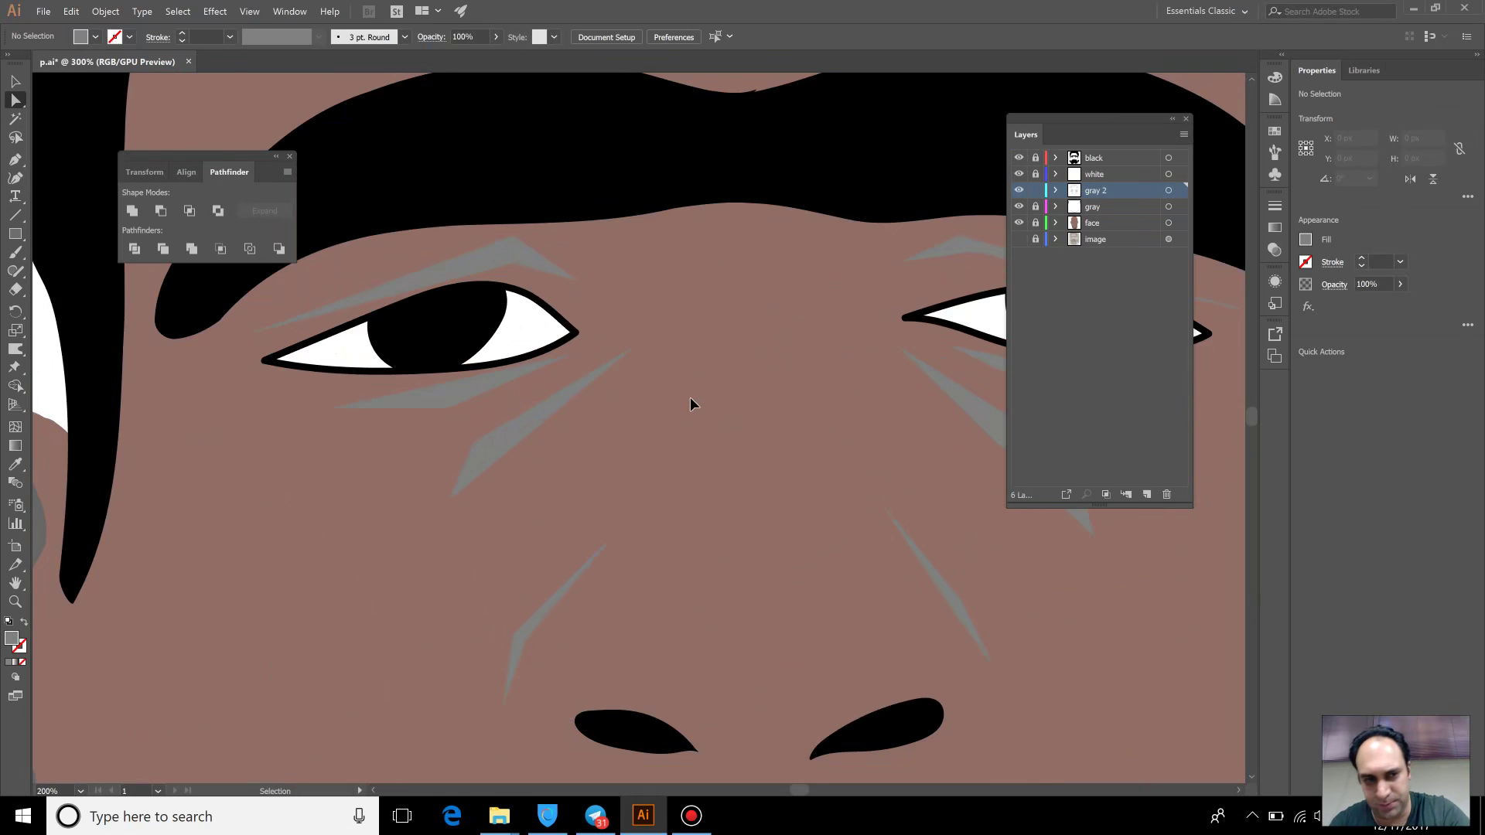
Curve the grey line above the left eye and the under-eye wrinkle with Anchor Point
left_click_drag(464, 332, 553, 398)
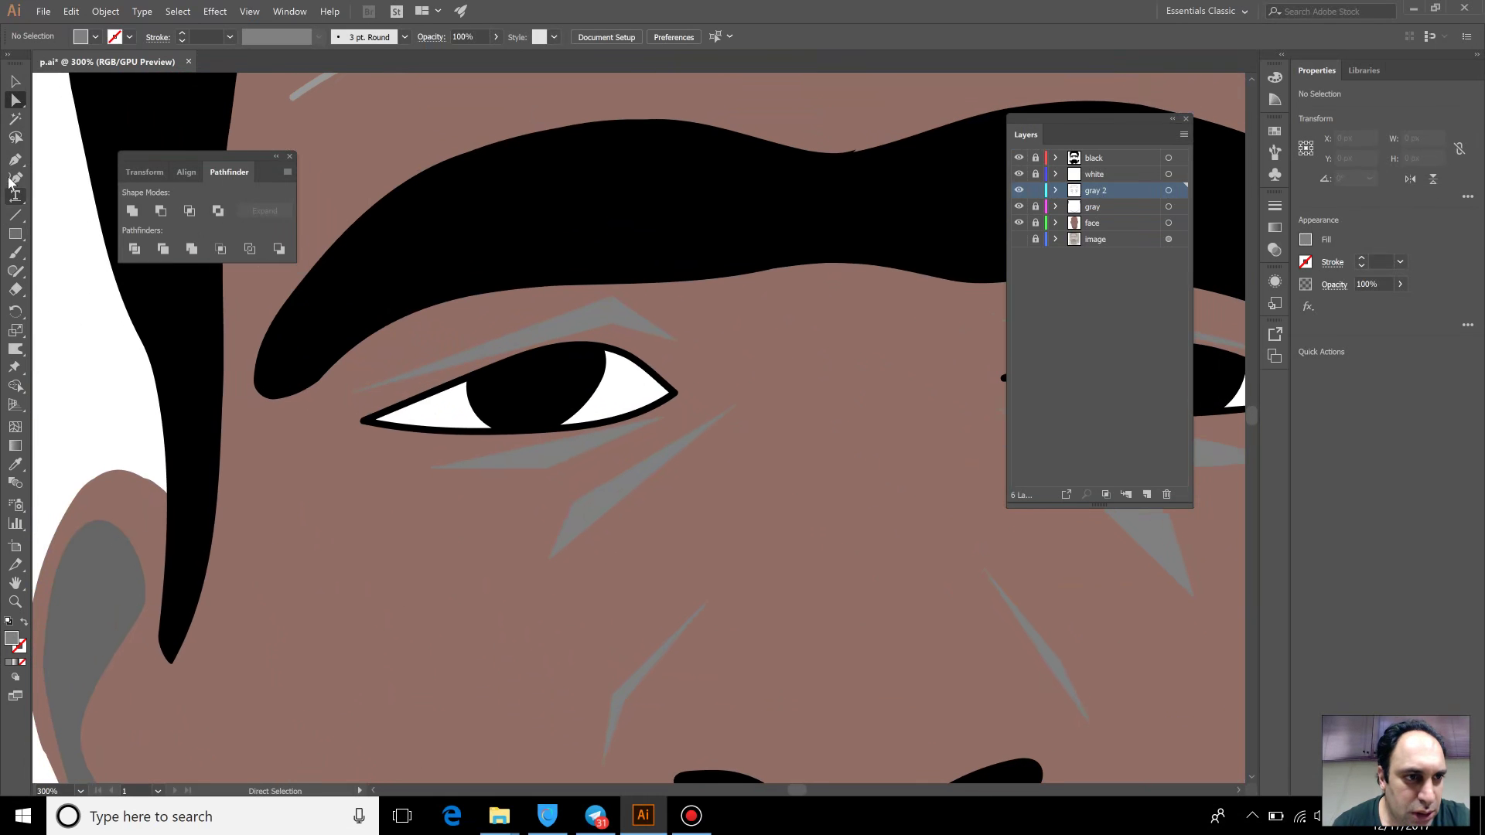
left_click(17, 159)
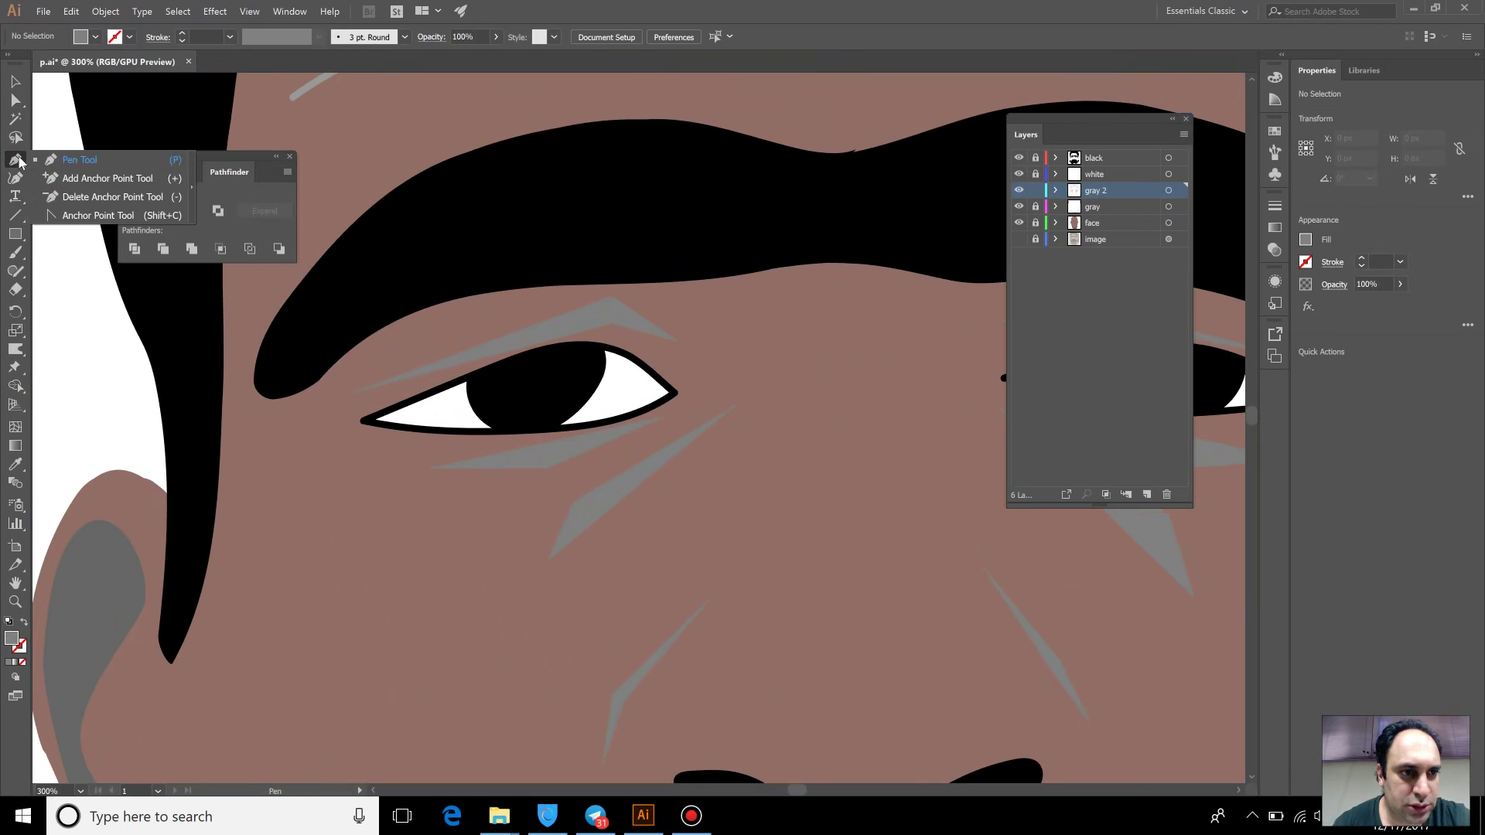
left_click(101, 216)
left_click(613, 298)
mouse_move(614, 297)
left_mouse_down()
mouse_move(654, 300)
mouse_move(558, 323)
mouse_move(612, 311)
left_mouse_up()
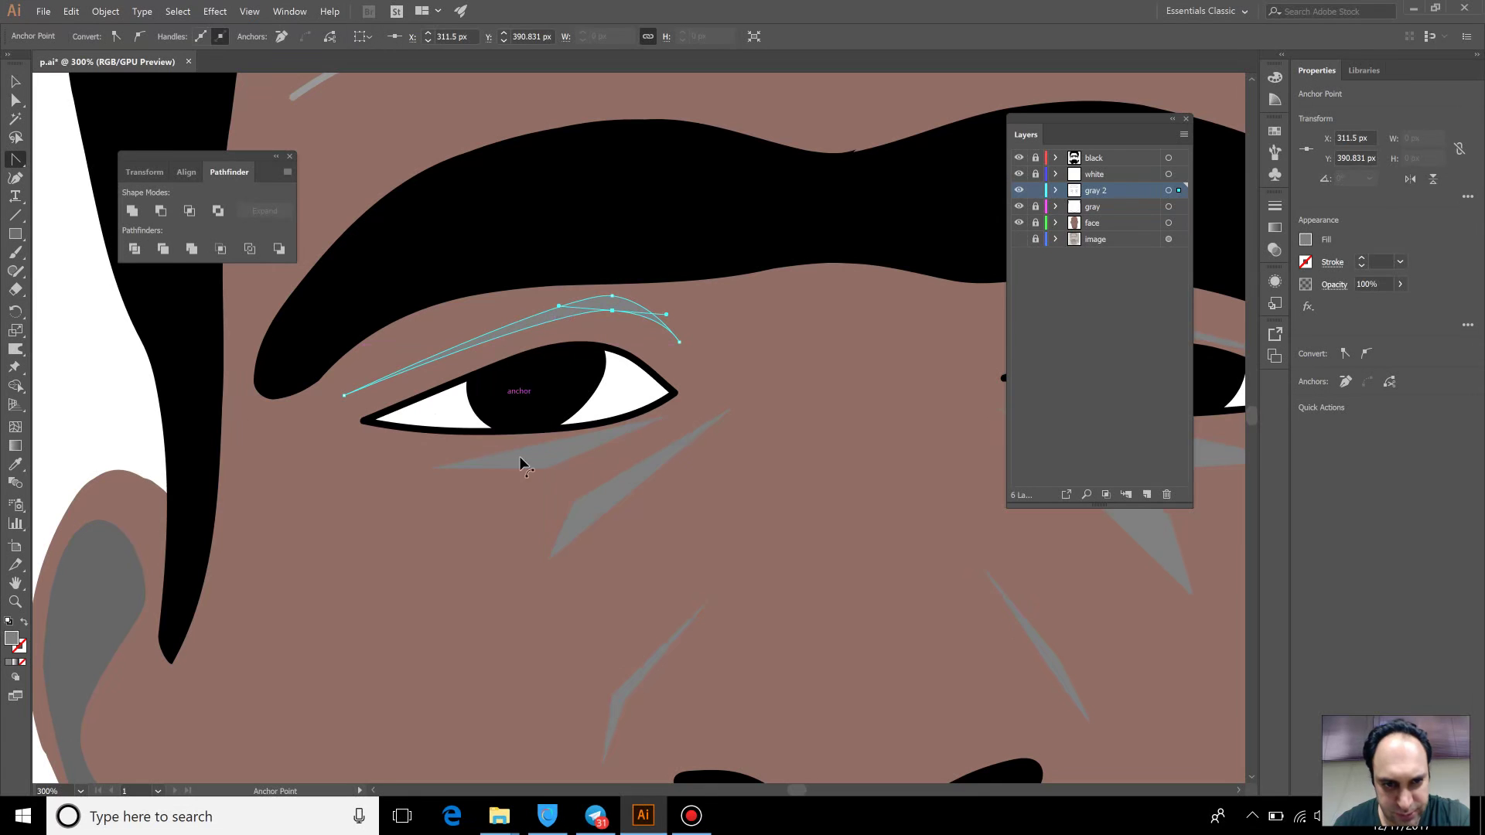
left_click(549, 468)
left_click_drag(578, 465, 541, 449)
Reshape the lower cheek streak by moving its anchor into a curve
left_click(570, 503)
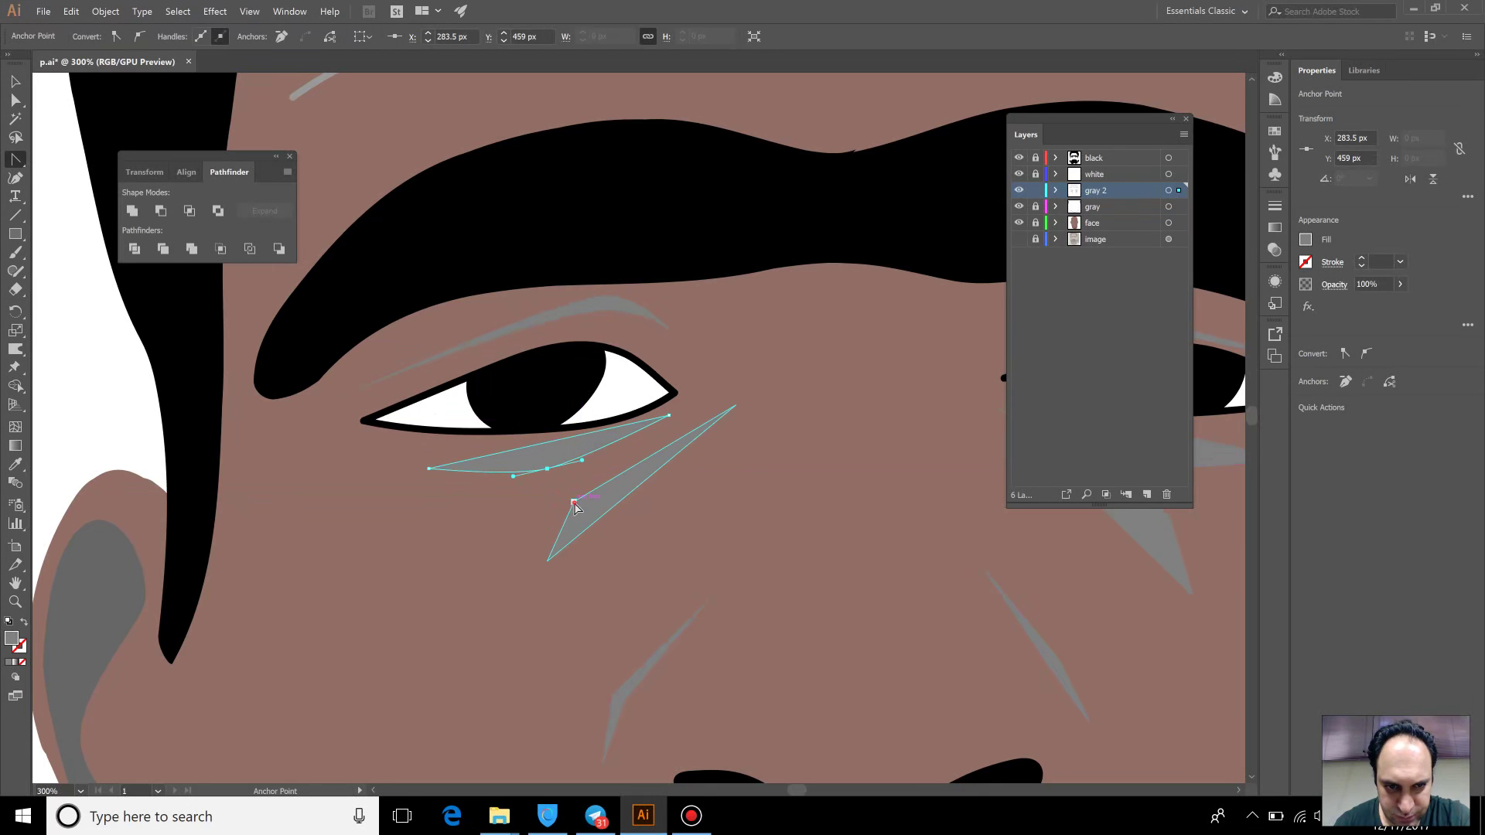
left_click_drag(628, 685, 605, 713)
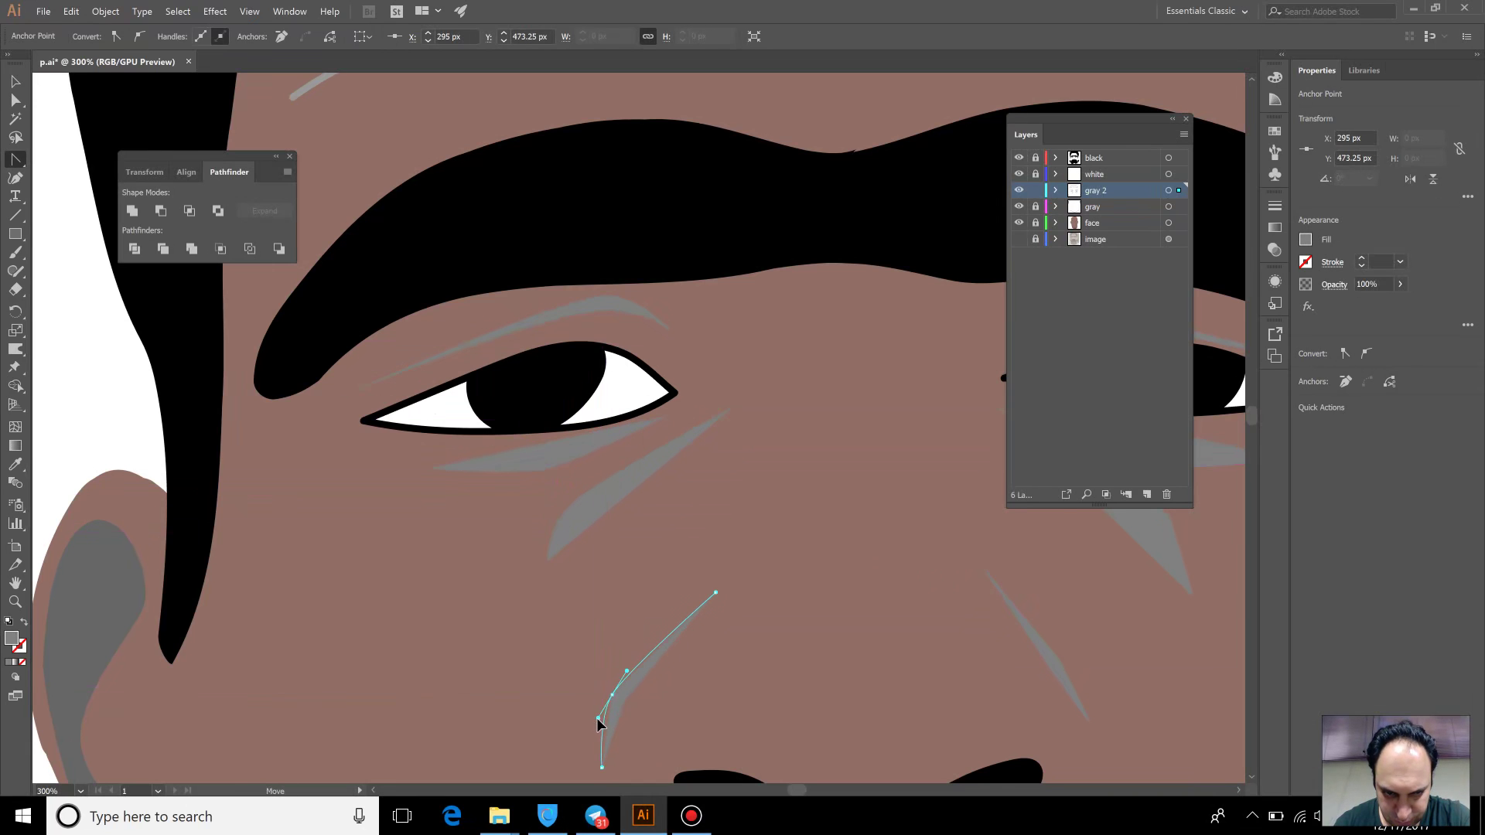
left_click_drag(604, 713, 642, 680)
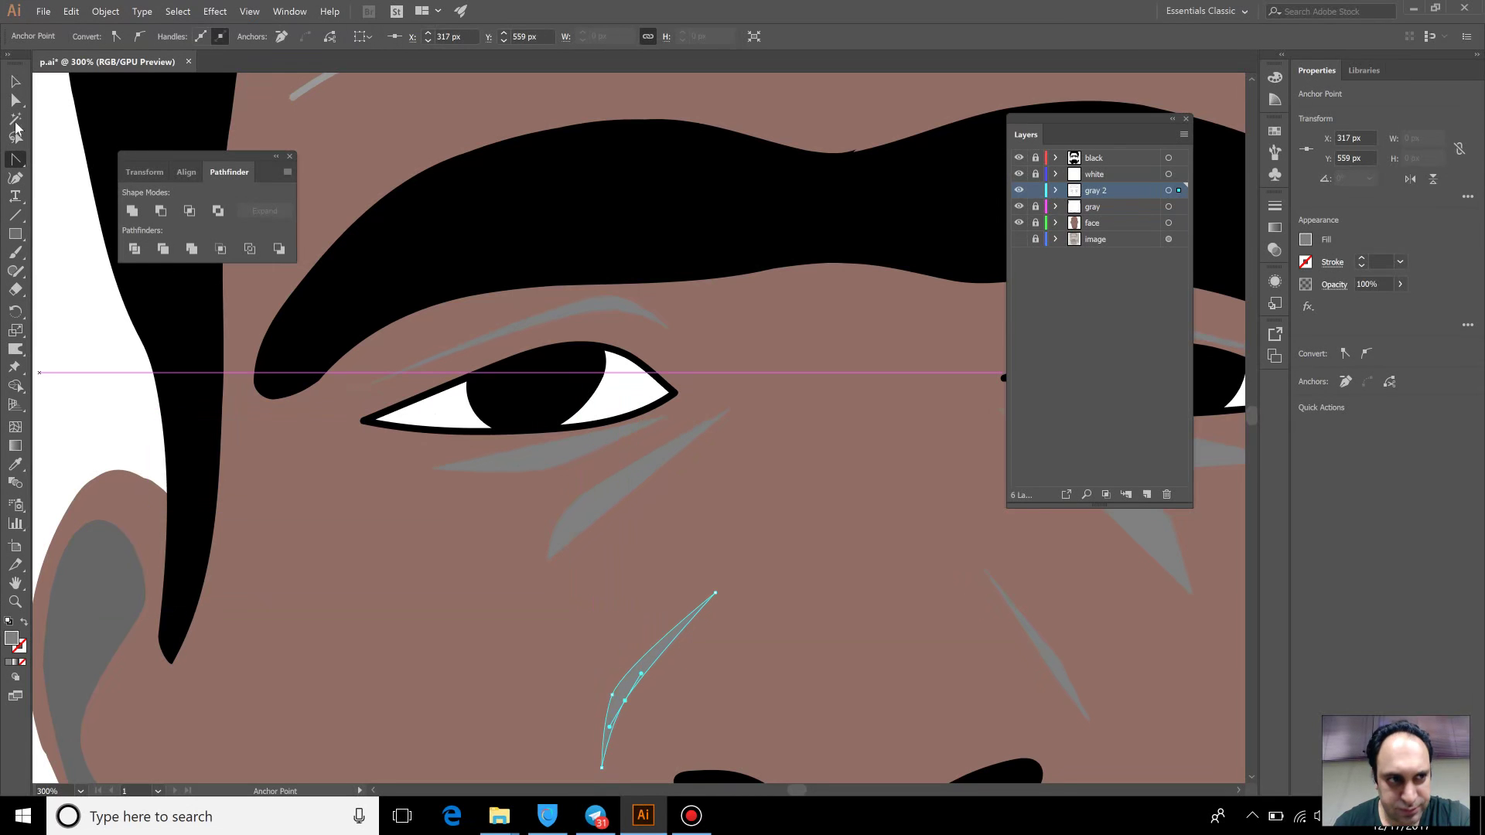
left_click(15, 160)
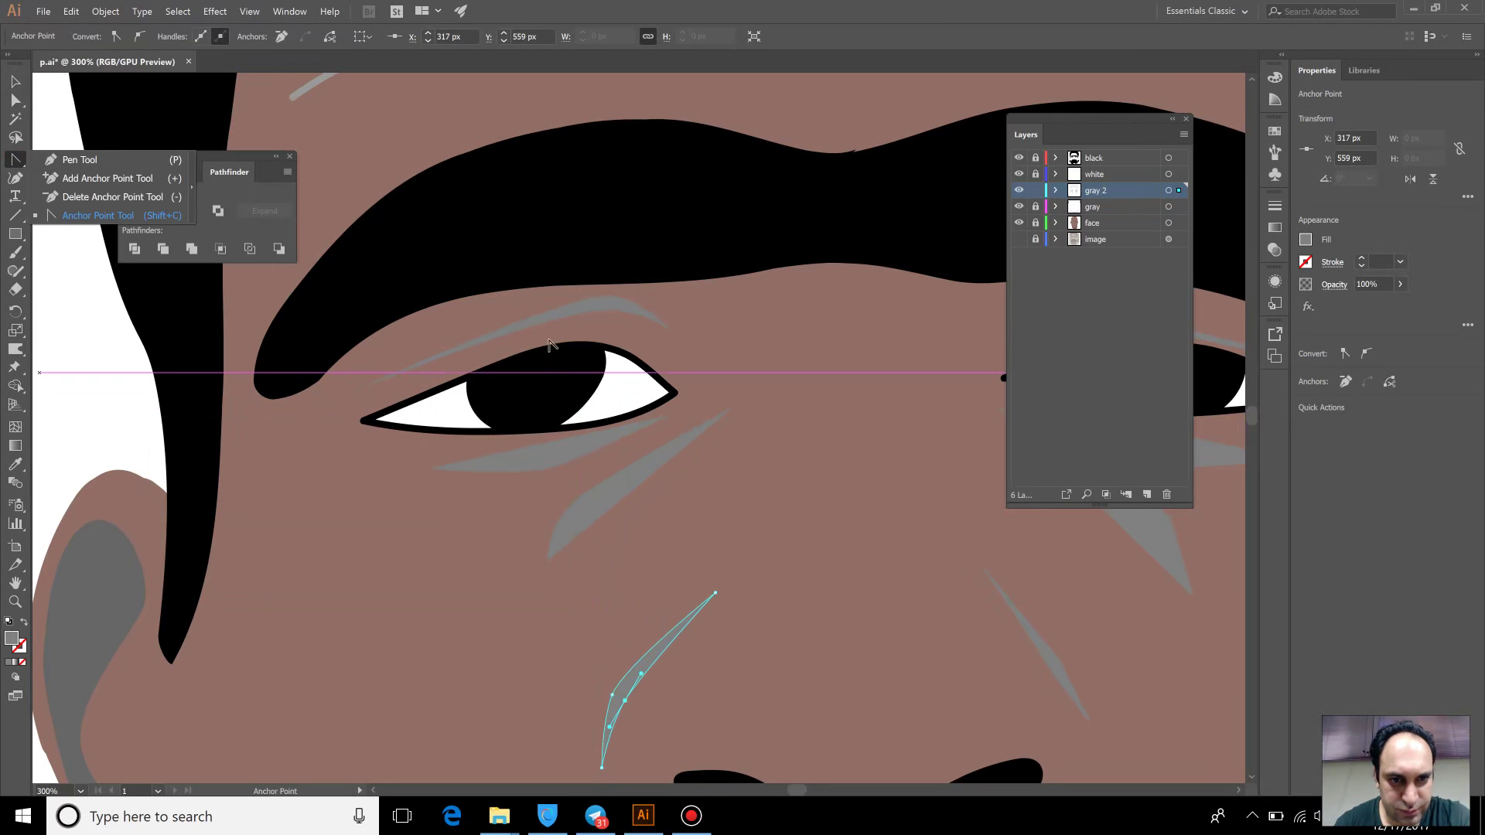
left_click(546, 447)
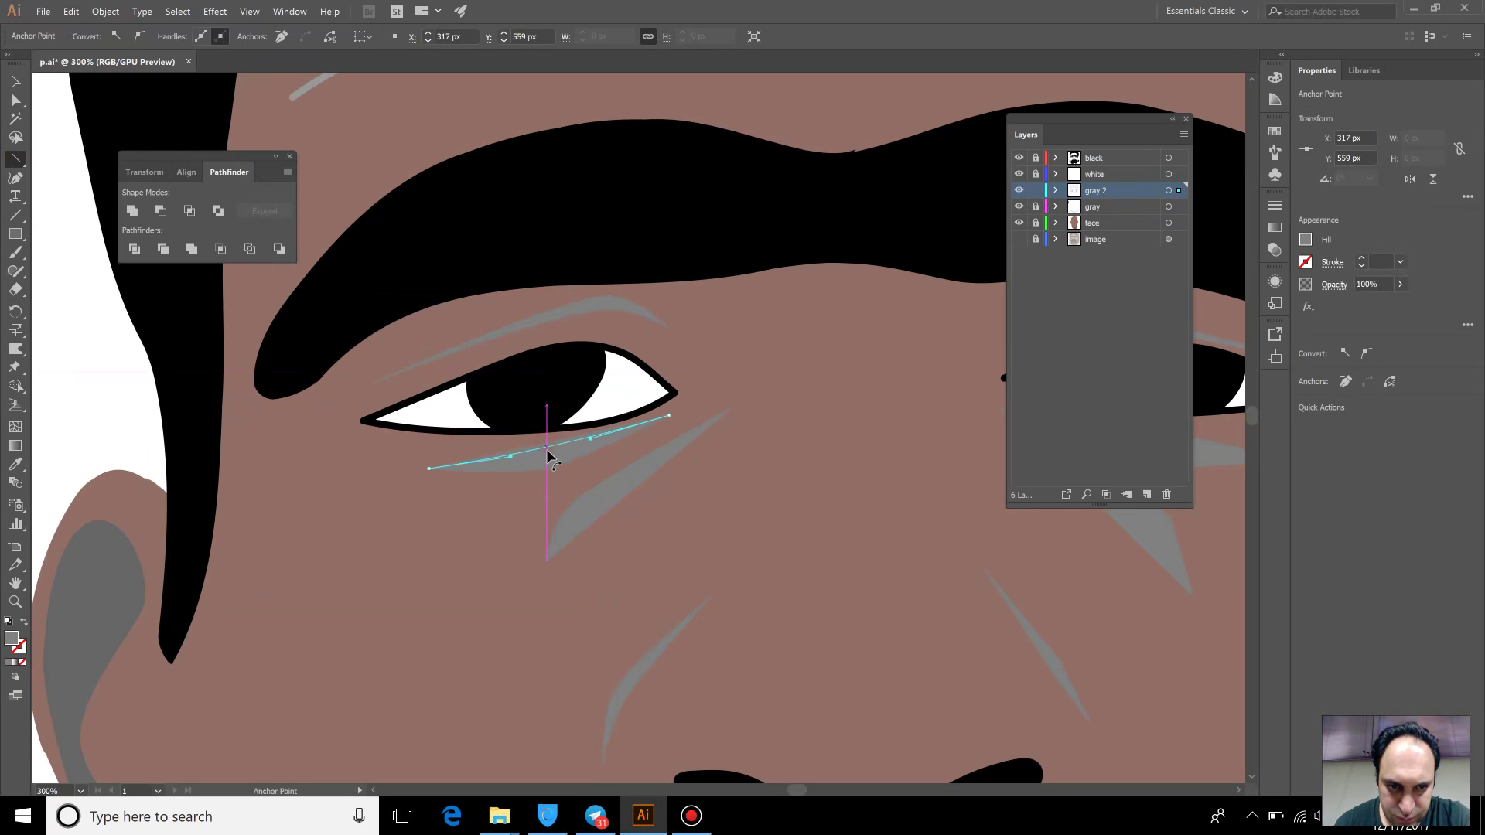
left_click(608, 502)
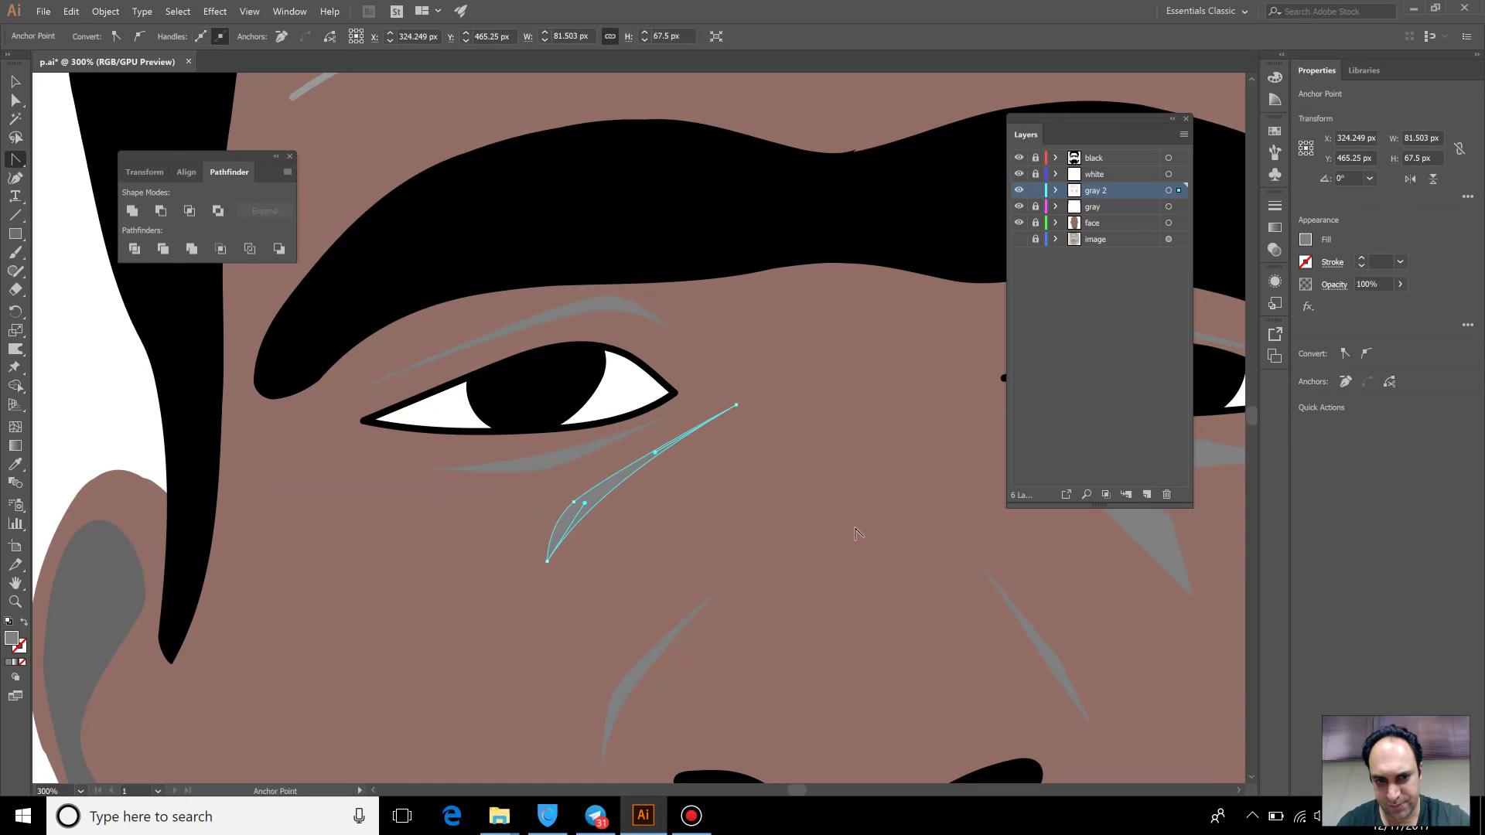
left_click(638, 686)
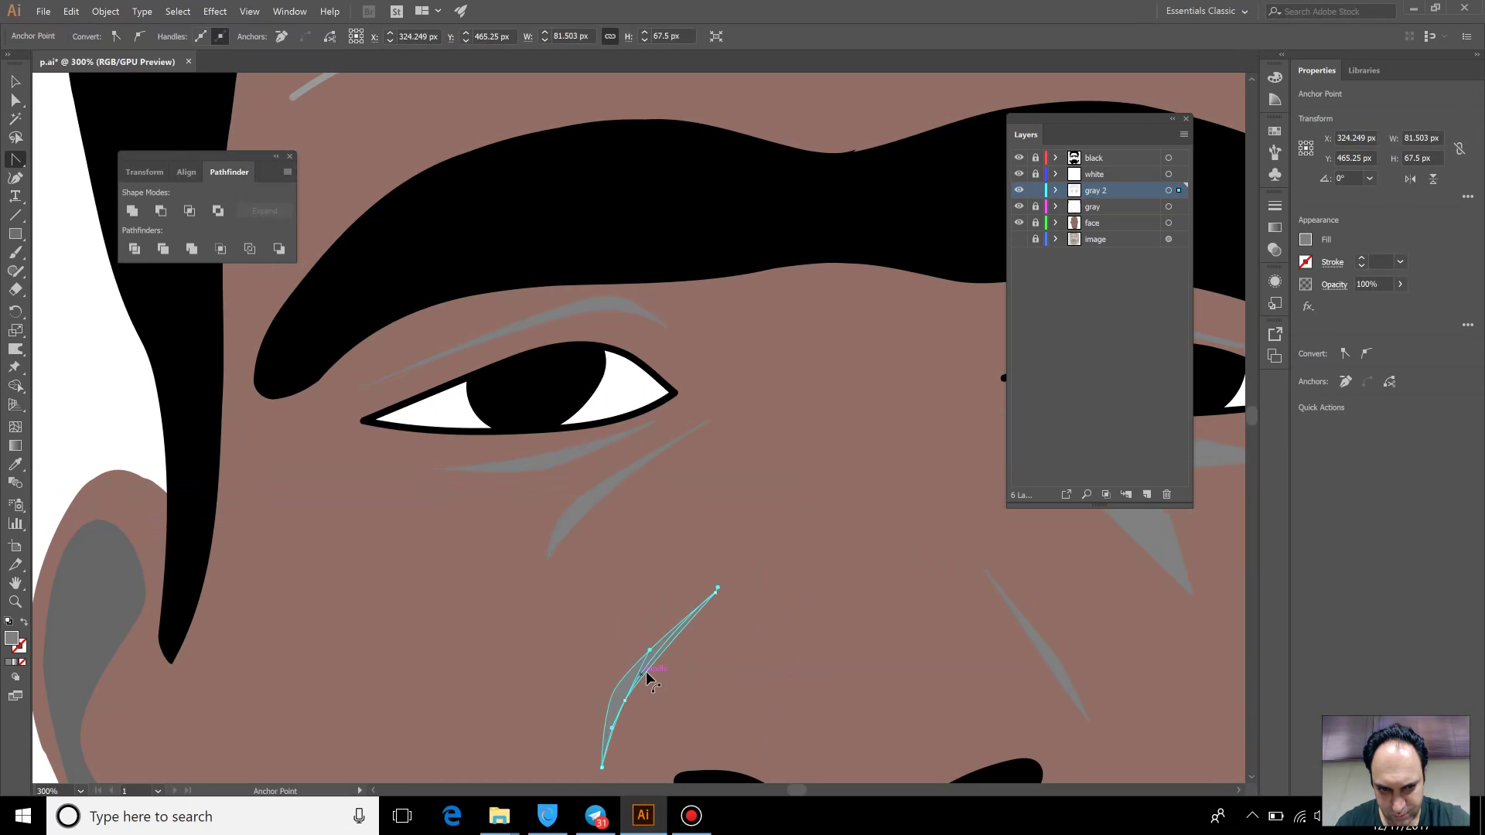
left_click_drag(863, 600, 514, 564)
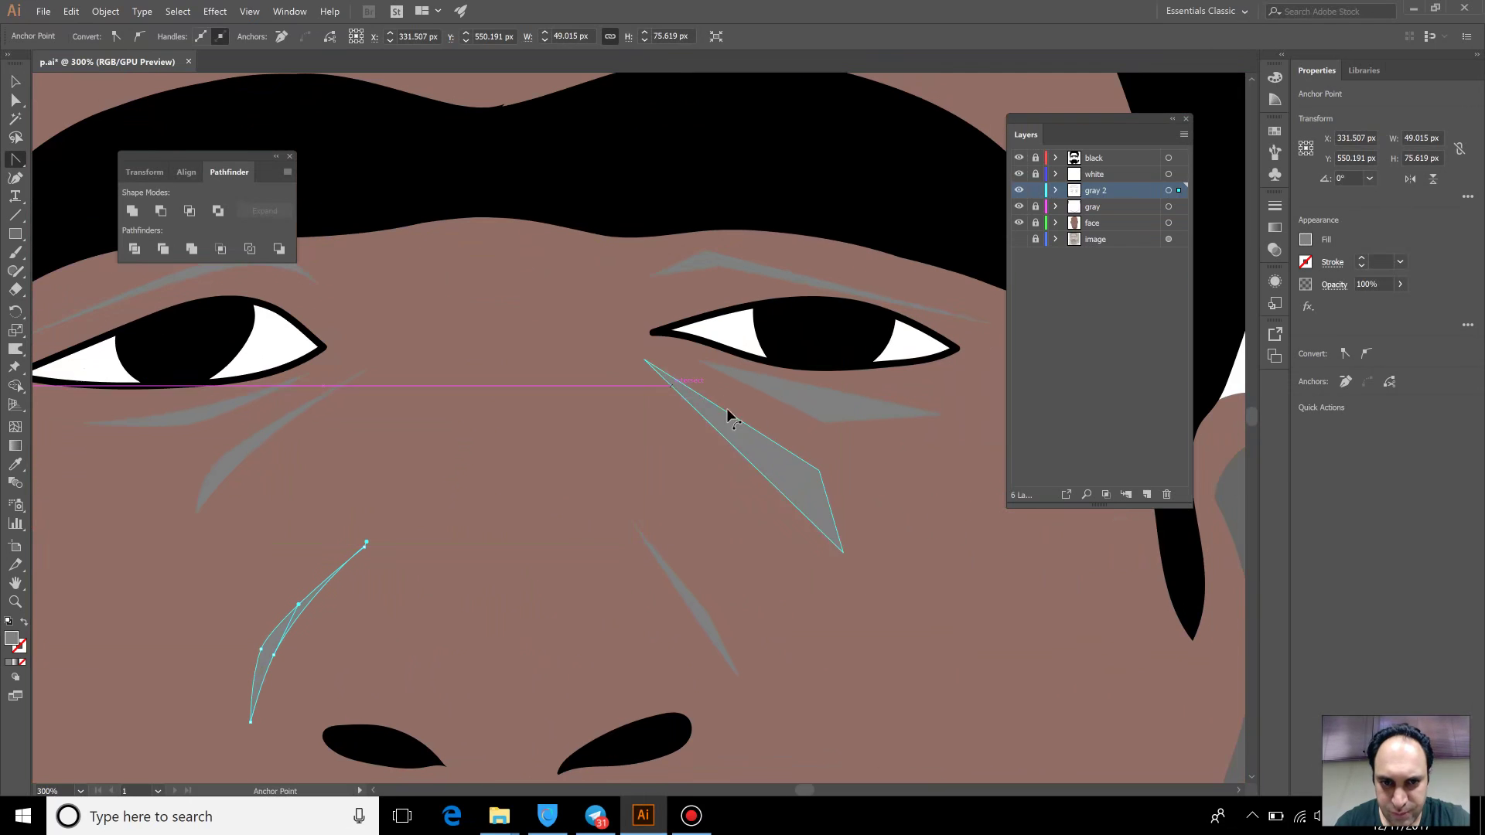
Reshape the two gray streaks under the right eye into smoother curves
left_click(819, 473)
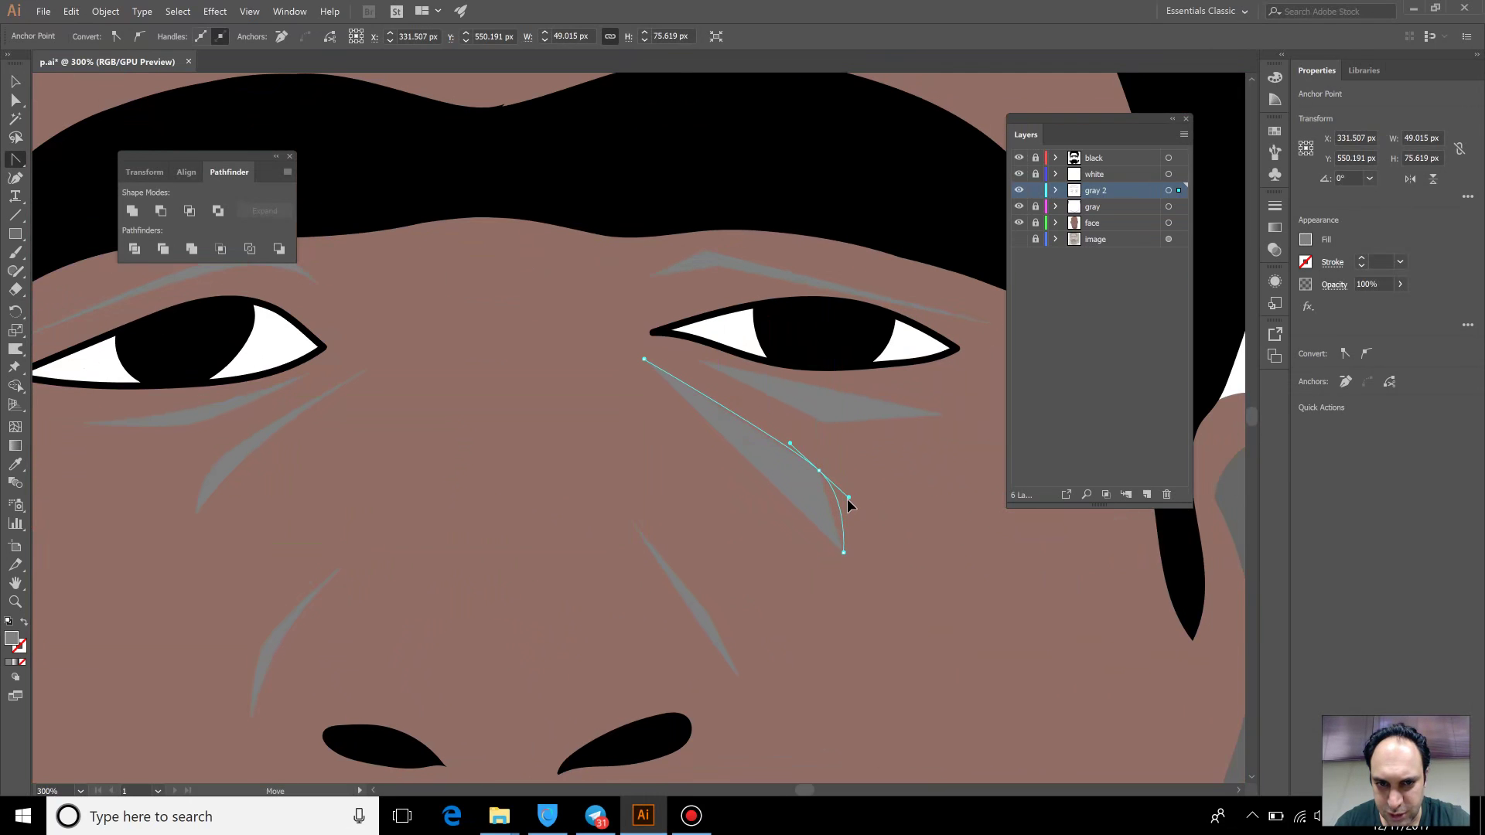
mouse_move(848, 499)
left_mouse_down()
mouse_move(808, 497)
mouse_move(810, 475)
left_mouse_up()
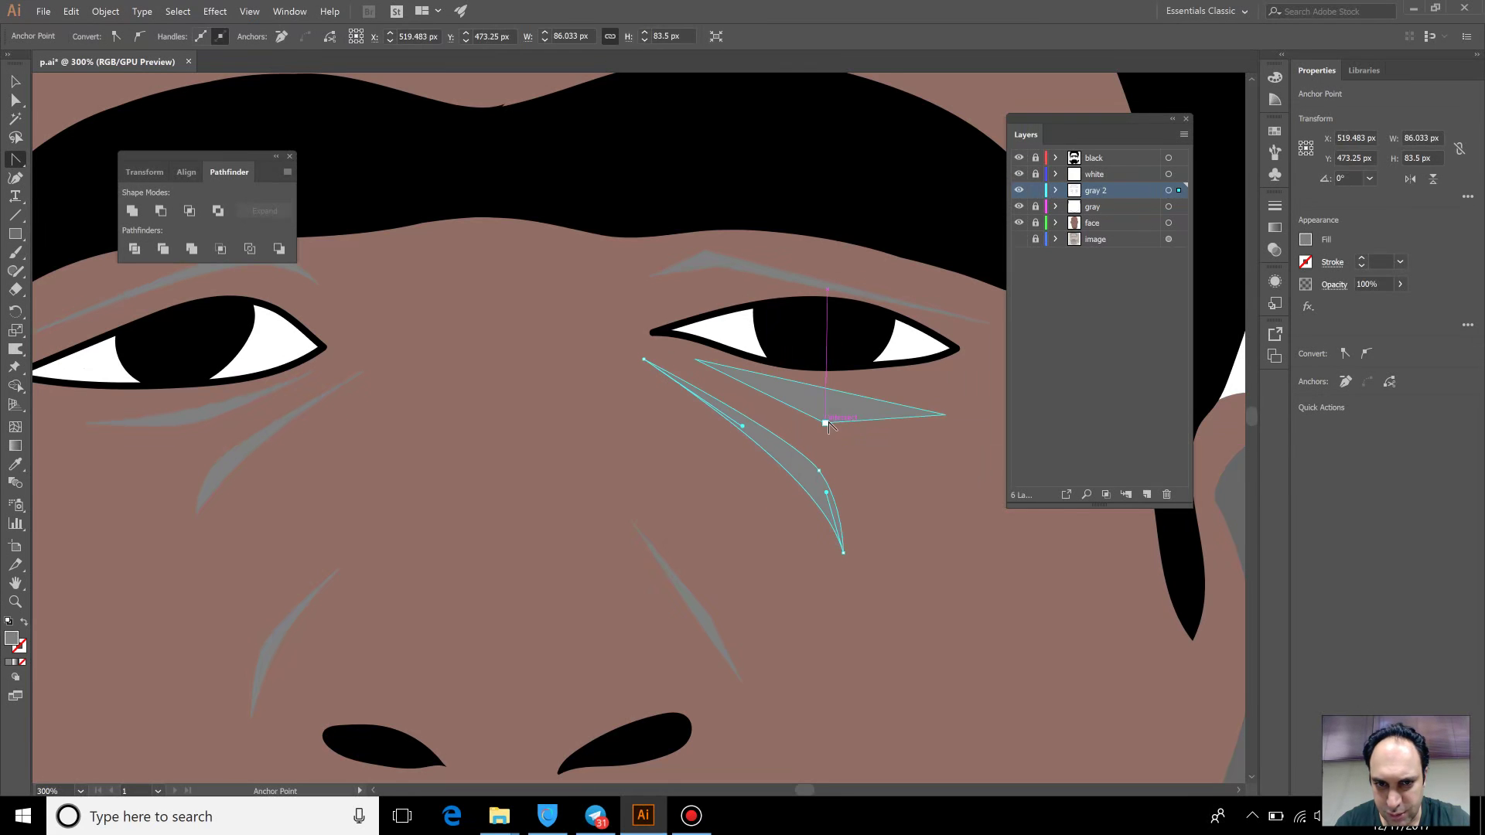
left_click(819, 400)
left_click_drag(825, 404, 824, 406)
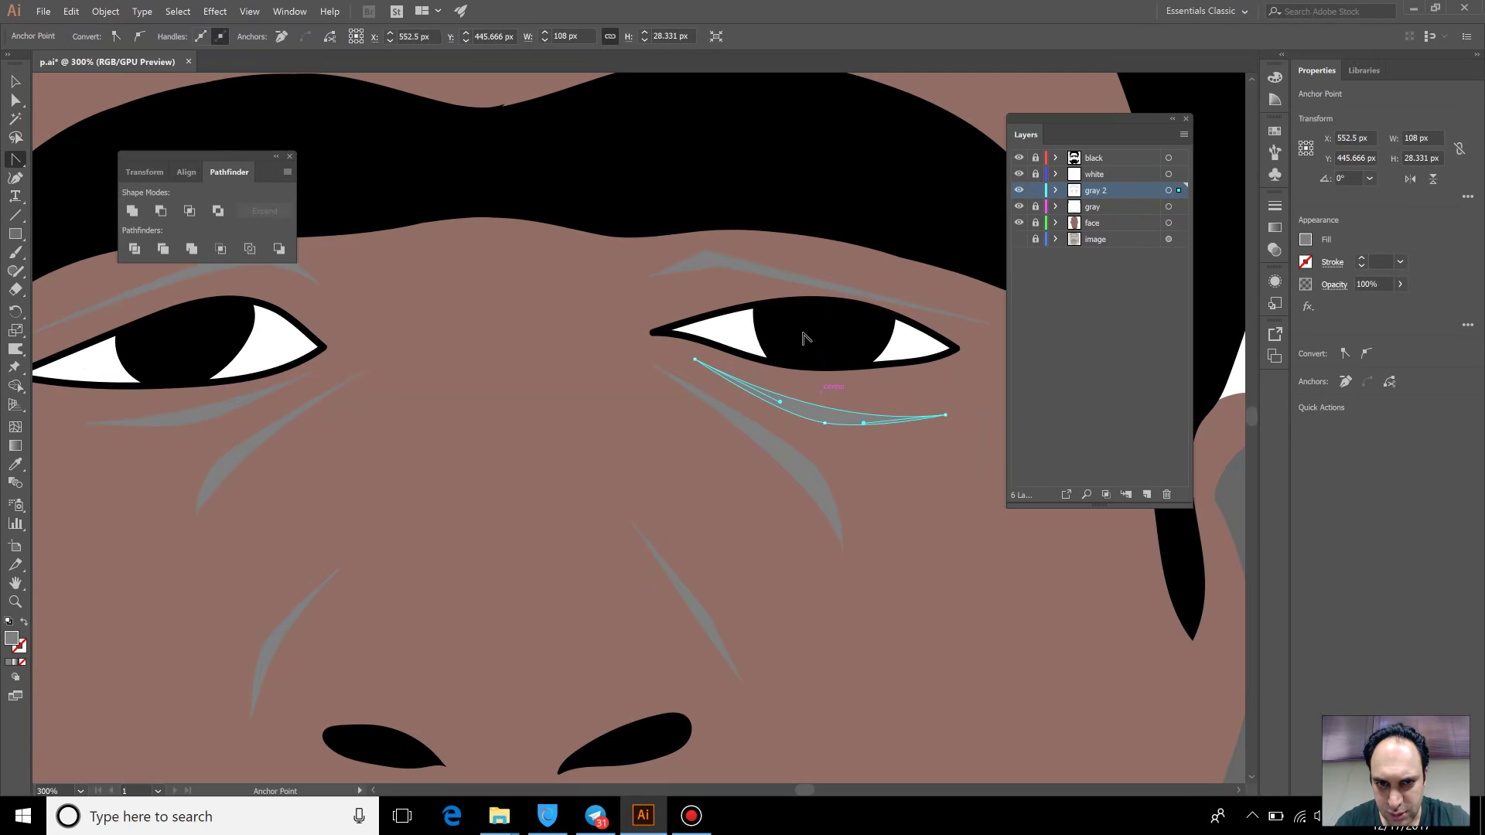
Arch the brow line above the right eye into a smooth, tapered curve
left_click(705, 269)
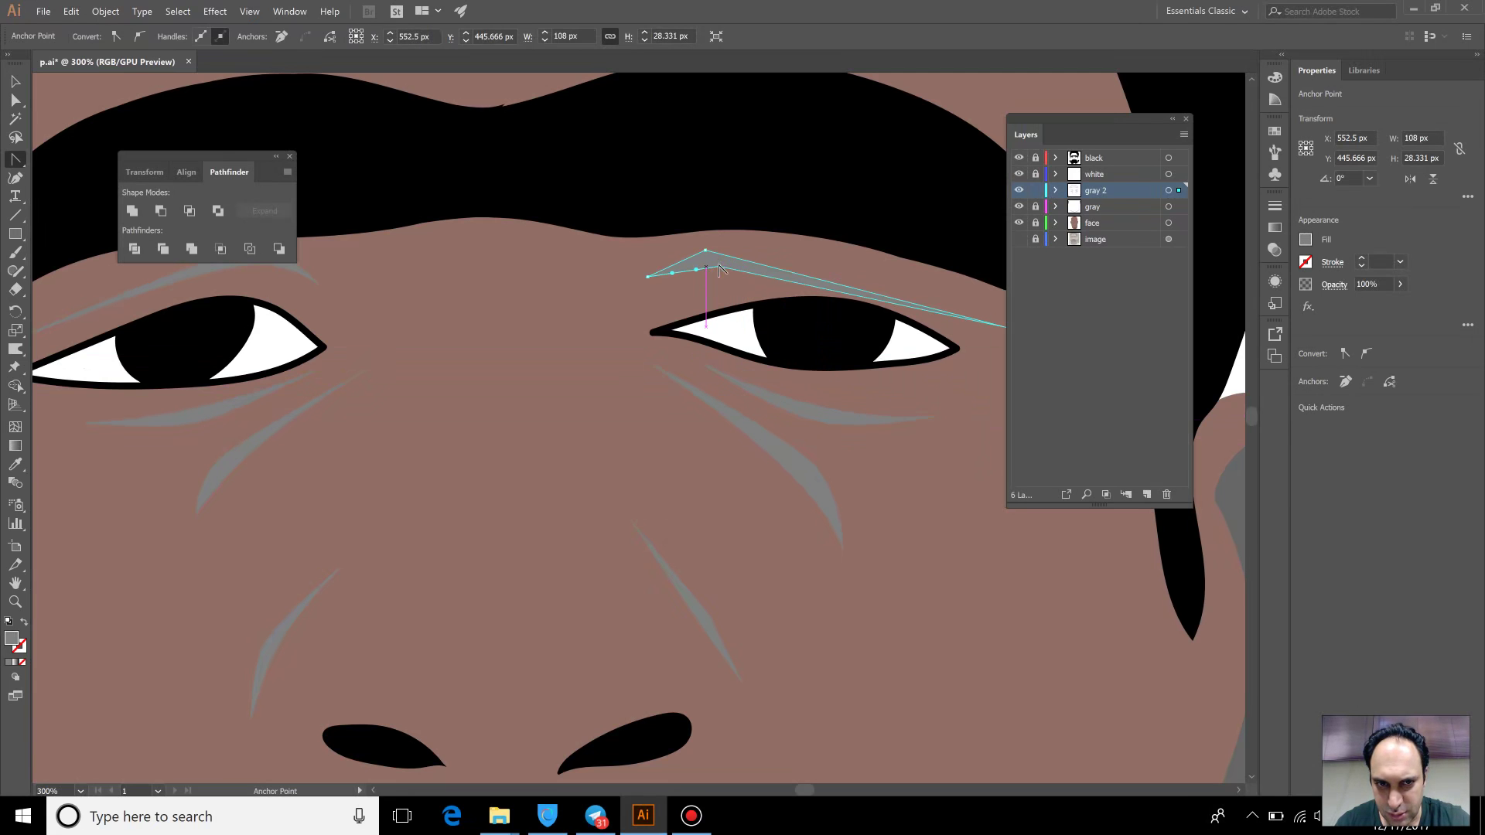
left_click_drag(706, 250, 696, 269)
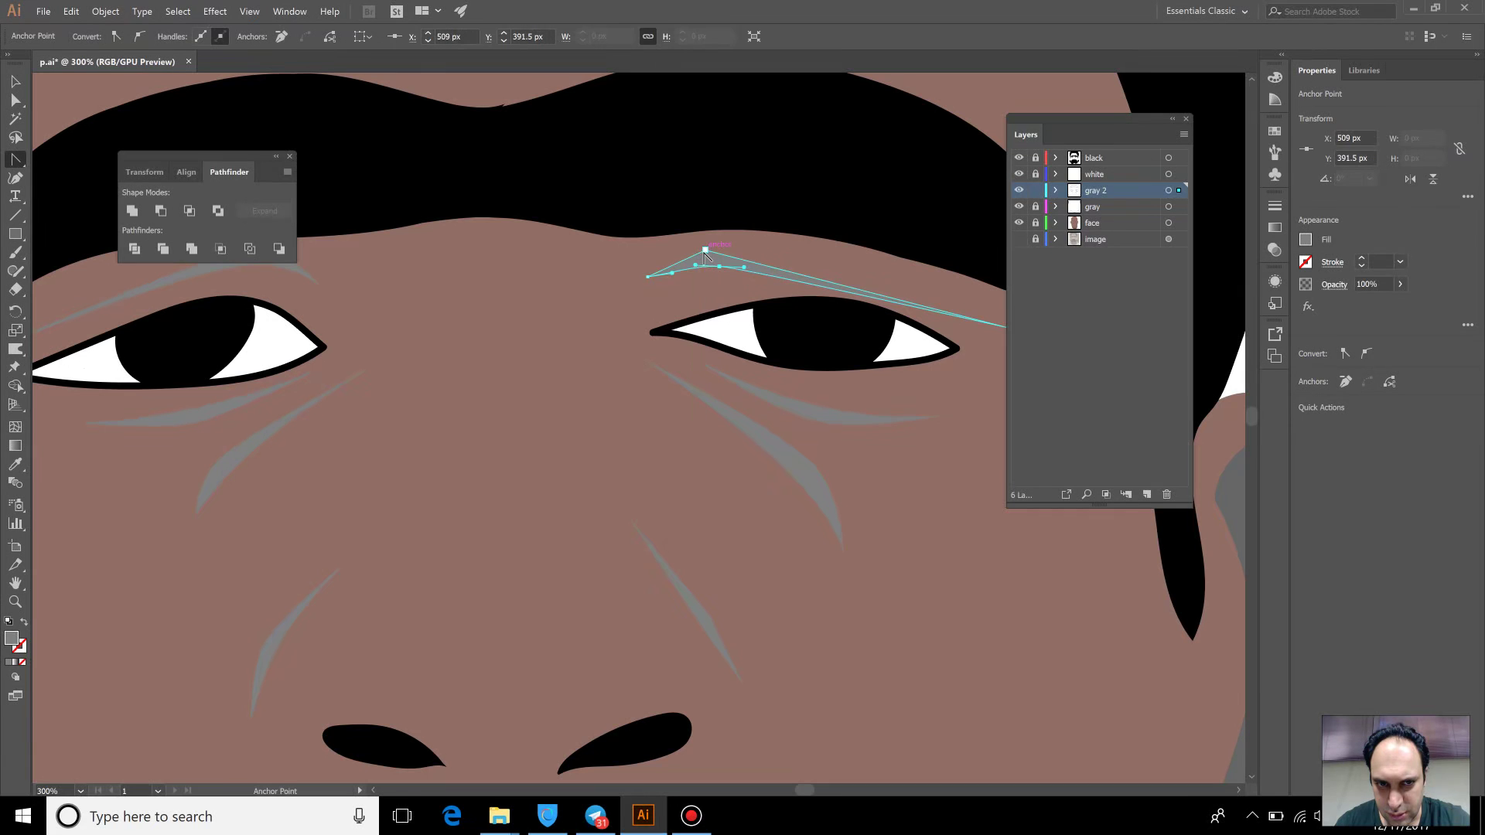
mouse_move(698, 264)
left_mouse_down()
mouse_move(746, 246)
mouse_move(722, 271)
left_mouse_up()
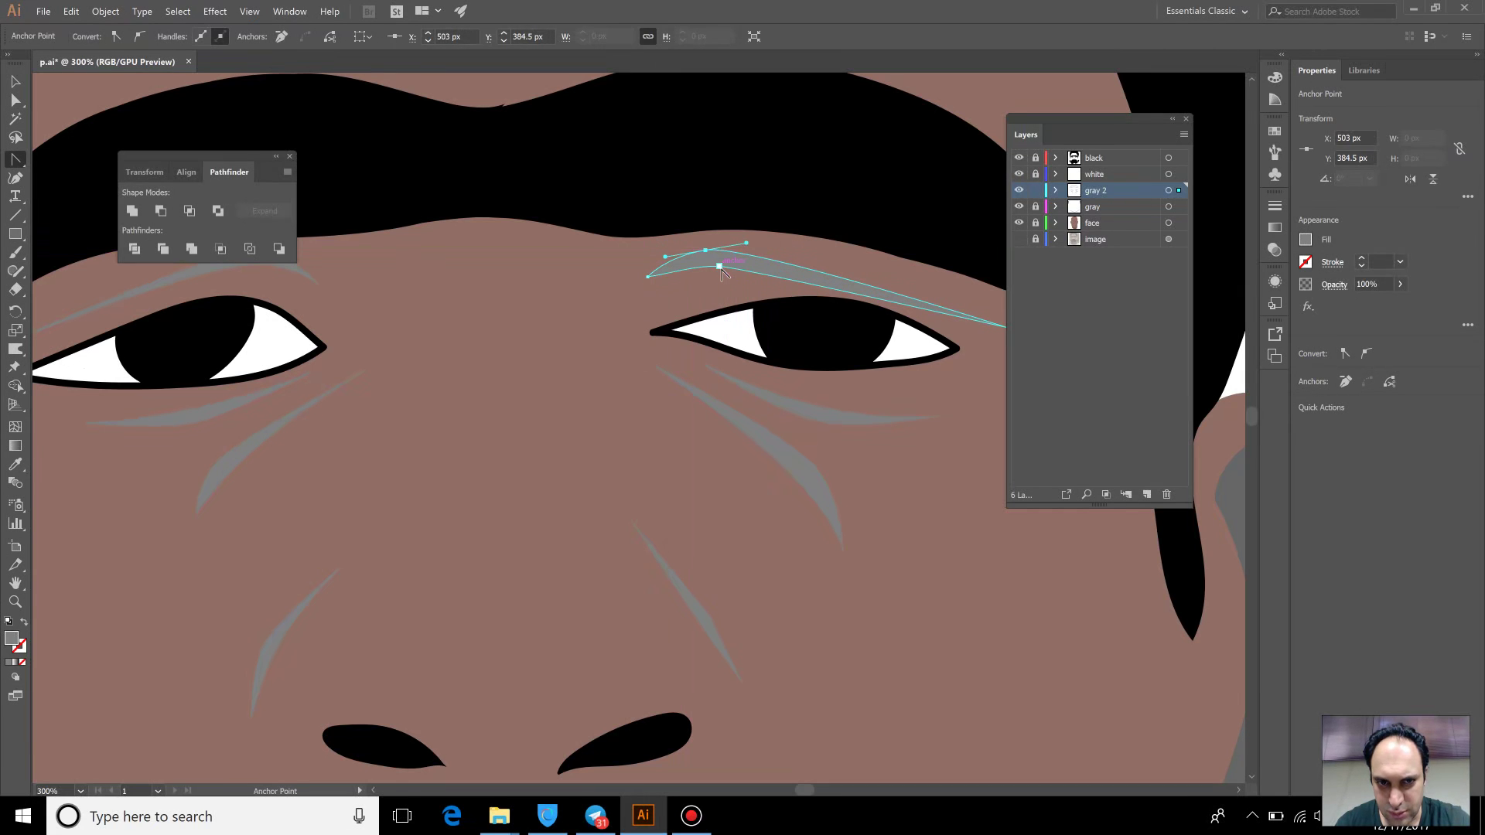
mouse_move(721, 270)
left_mouse_down()
mouse_move(736, 269)
mouse_move(662, 267)
mouse_move(679, 267)
left_mouse_up()
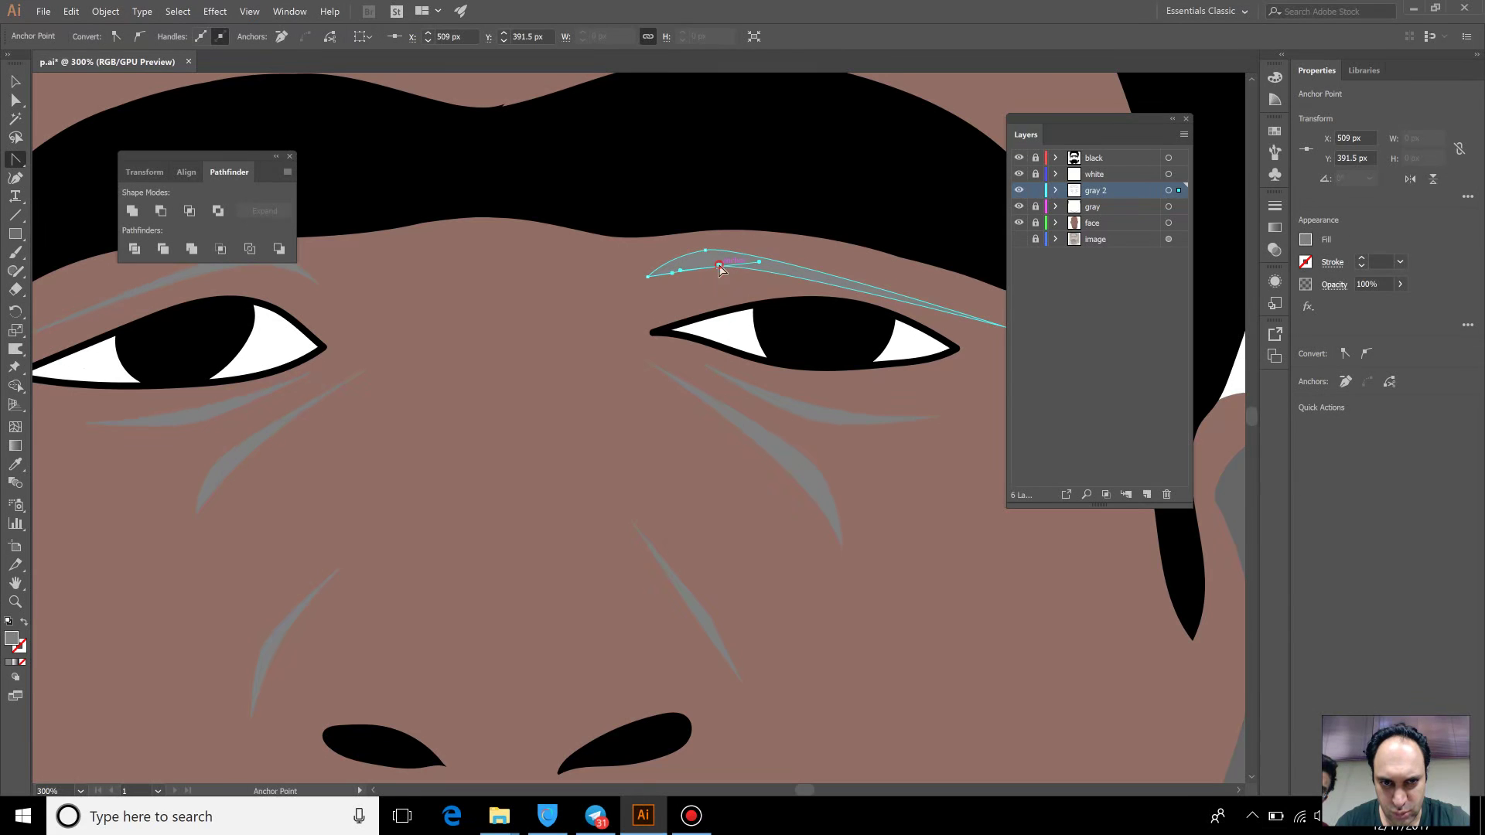
mouse_move(680, 271)
left_mouse_down()
mouse_move(670, 286)
mouse_move(678, 273)
left_mouse_up()
key("v")
left_click(913, 559)
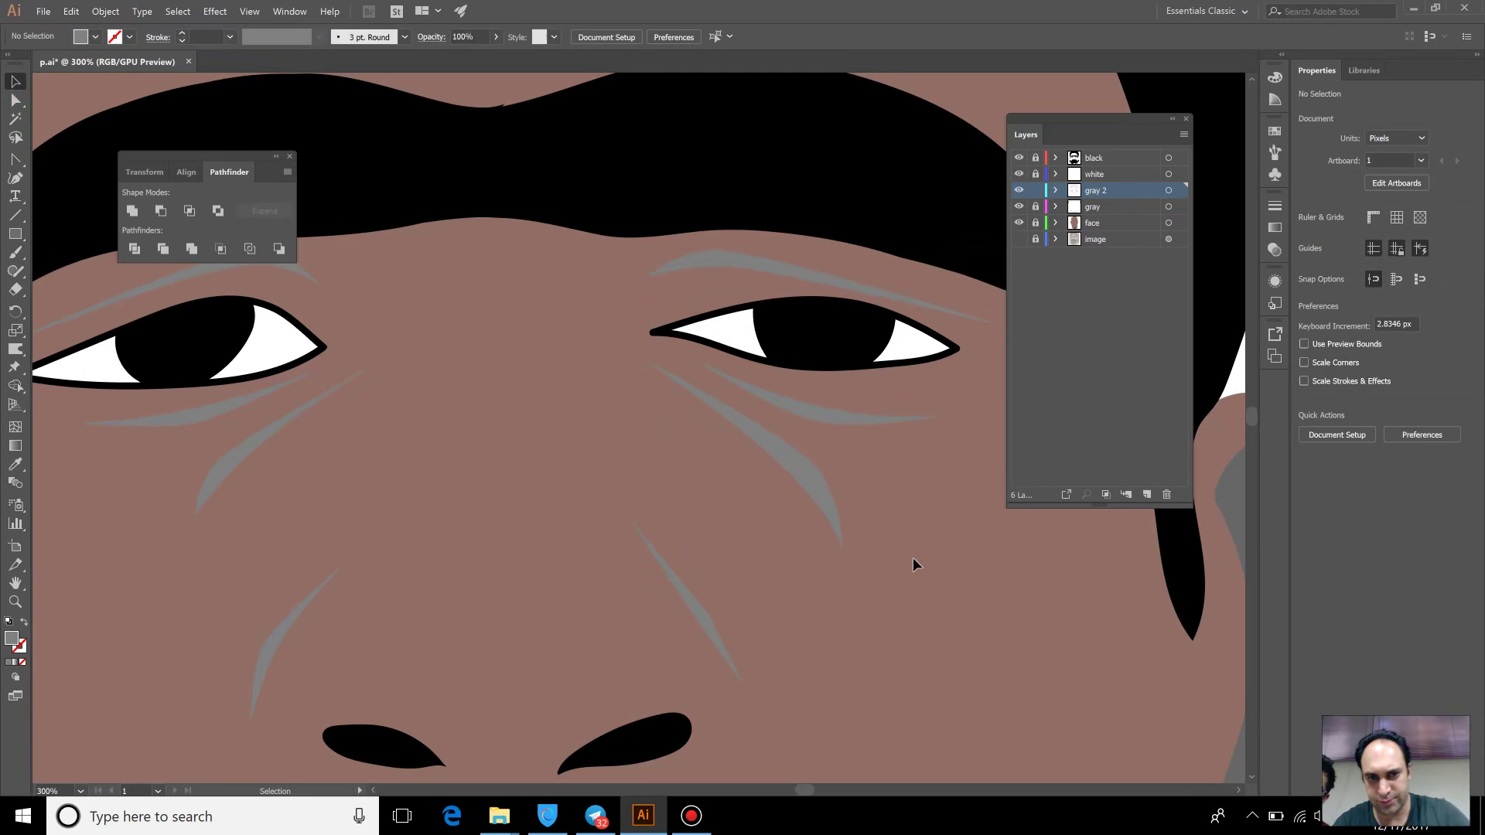
Fit the portrait in view, lock the black layer, and select the three forehead wrinkles
key("ctrl+0")
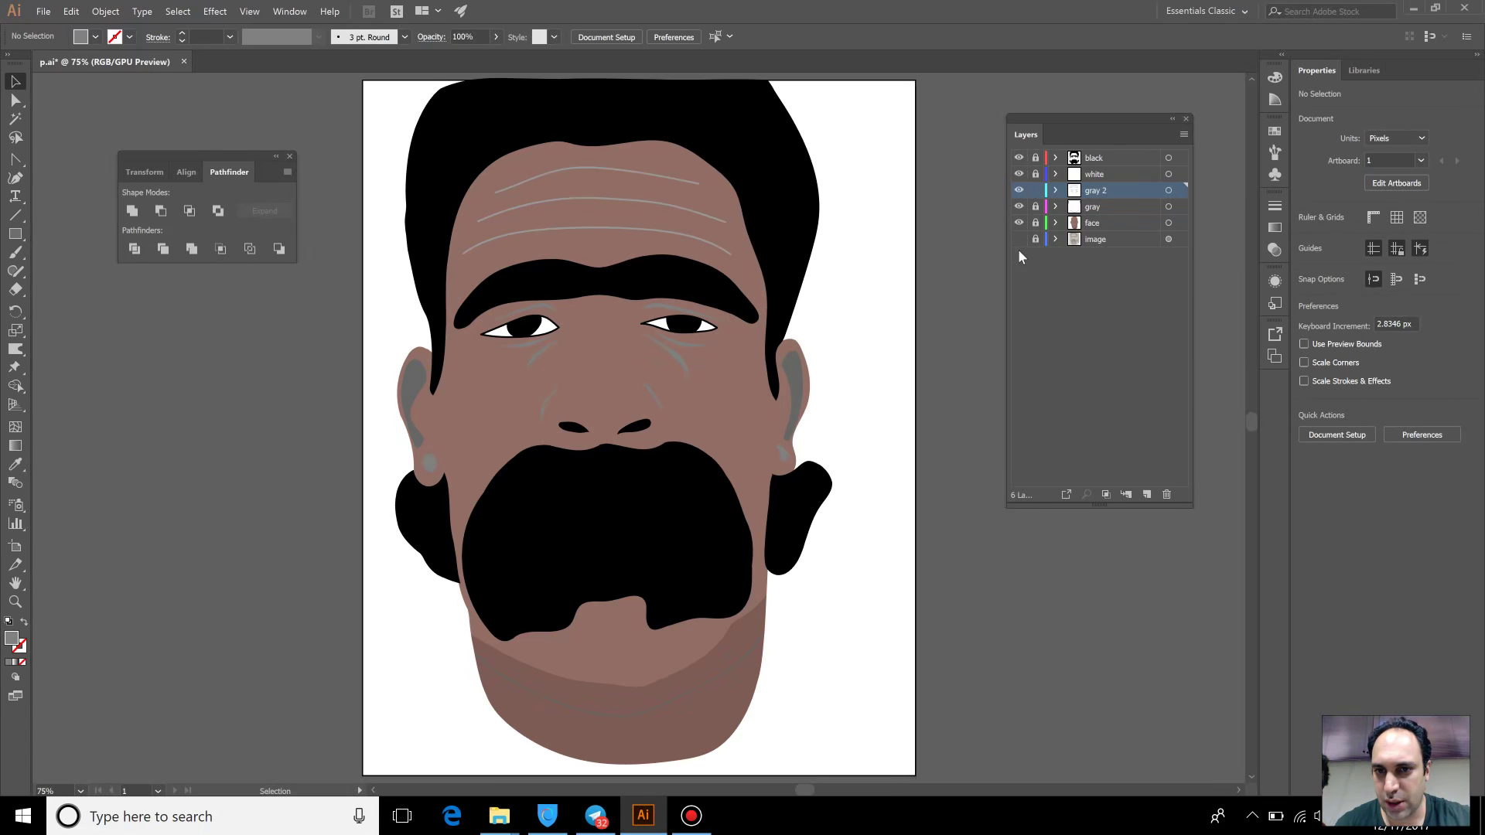
left_click(1036, 159)
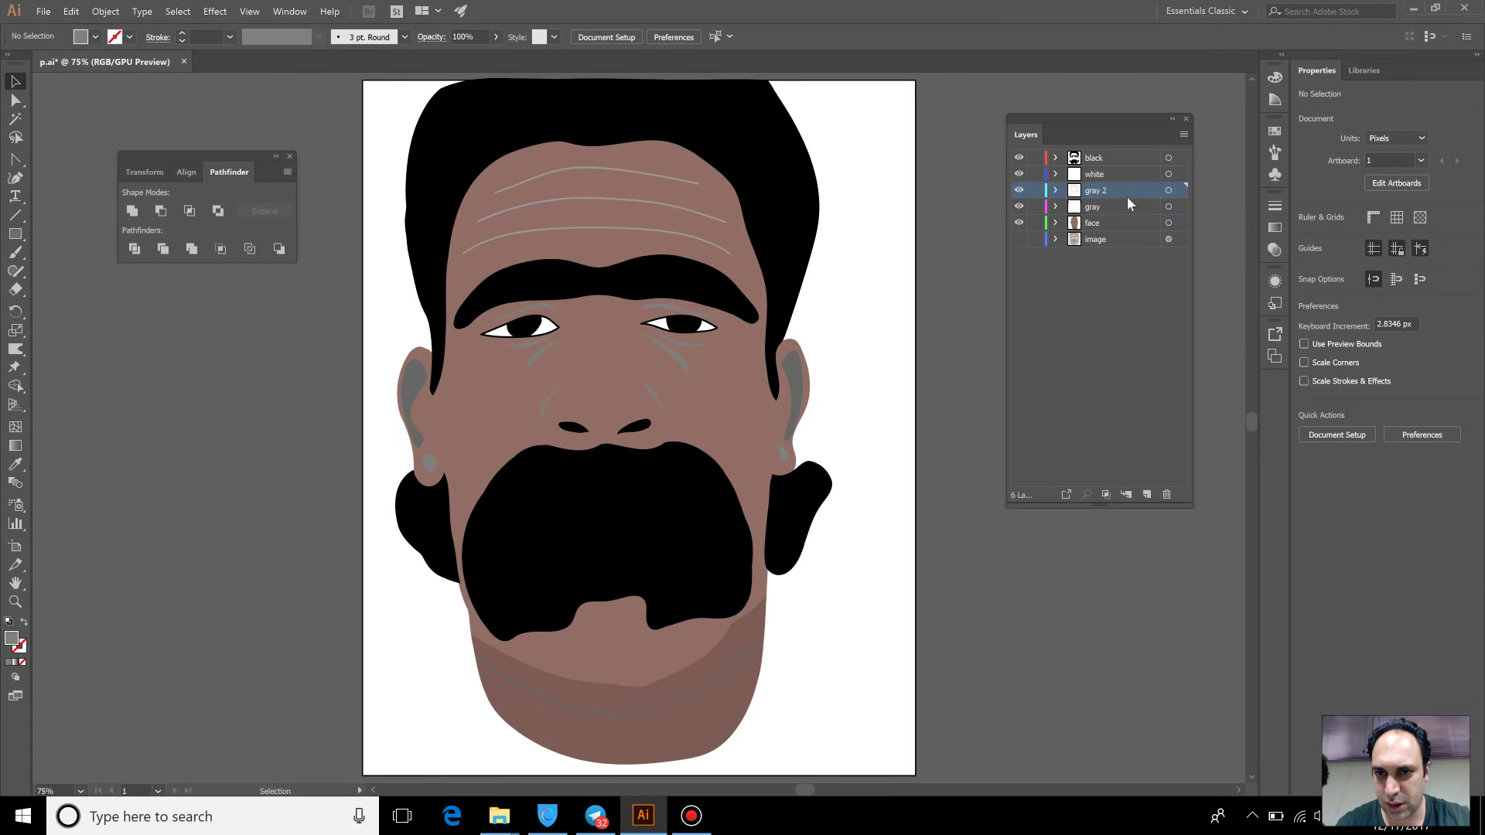
left_click(1168, 191)
left_click(876, 196)
left_click(680, 180)
left_click(687, 211, "shift")
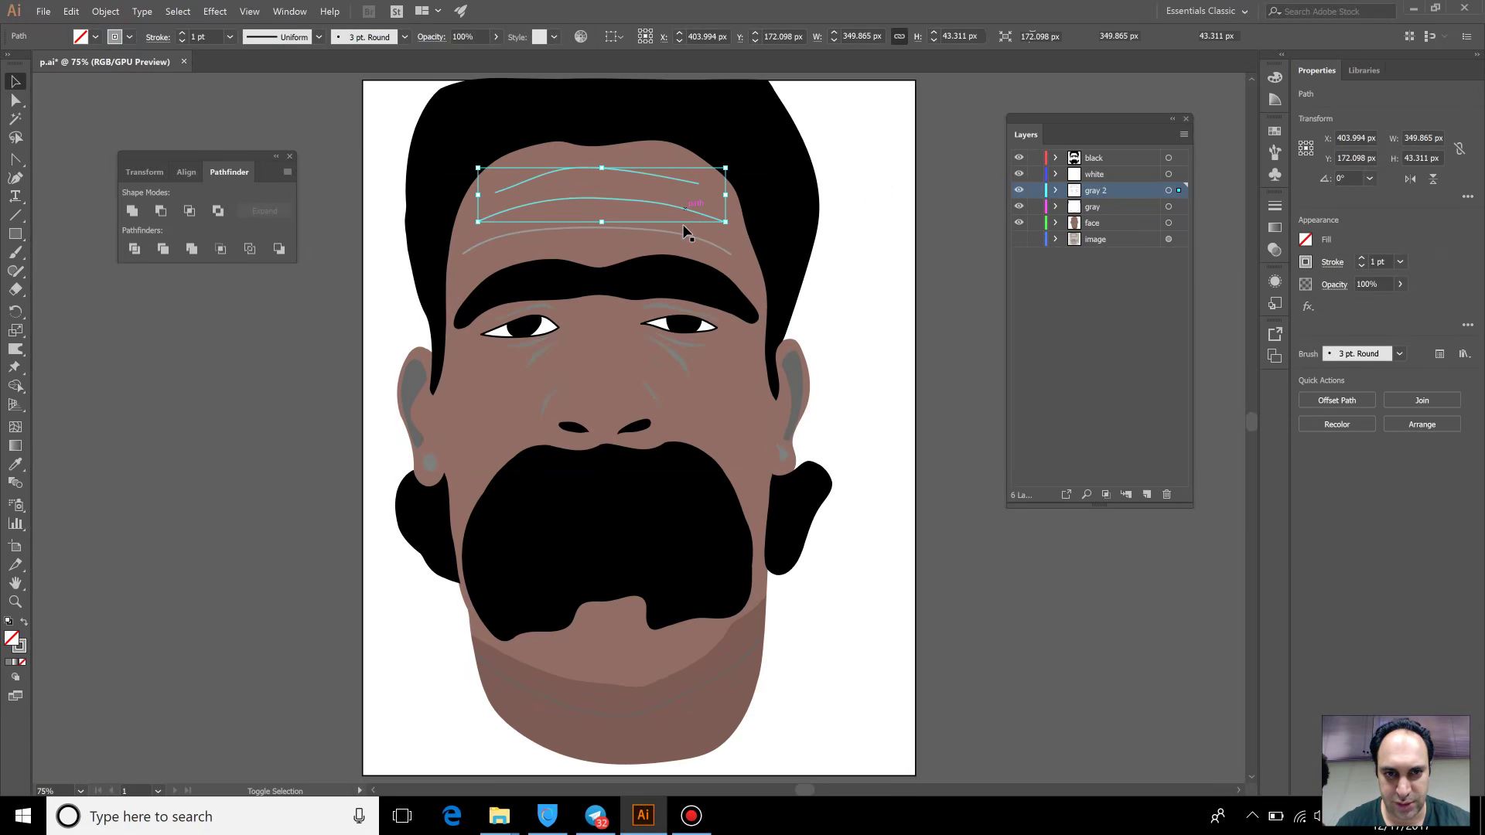
left_click(683, 237, "shift")
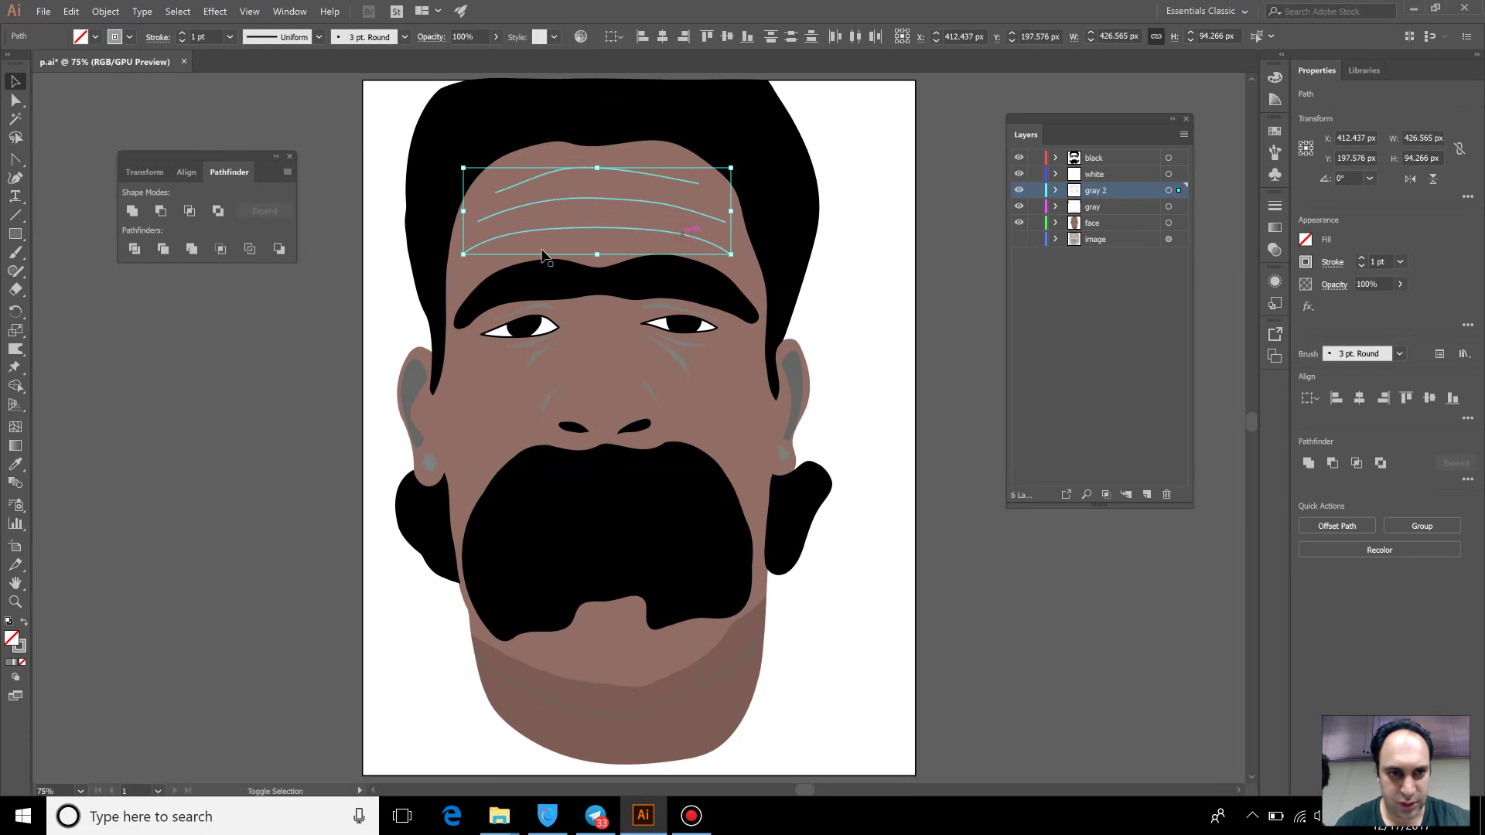
Give the forehead wrinkles a gray stroke and clear the selection
left_click(129, 36)
left_click(79, 122)
left_click(203, 385)
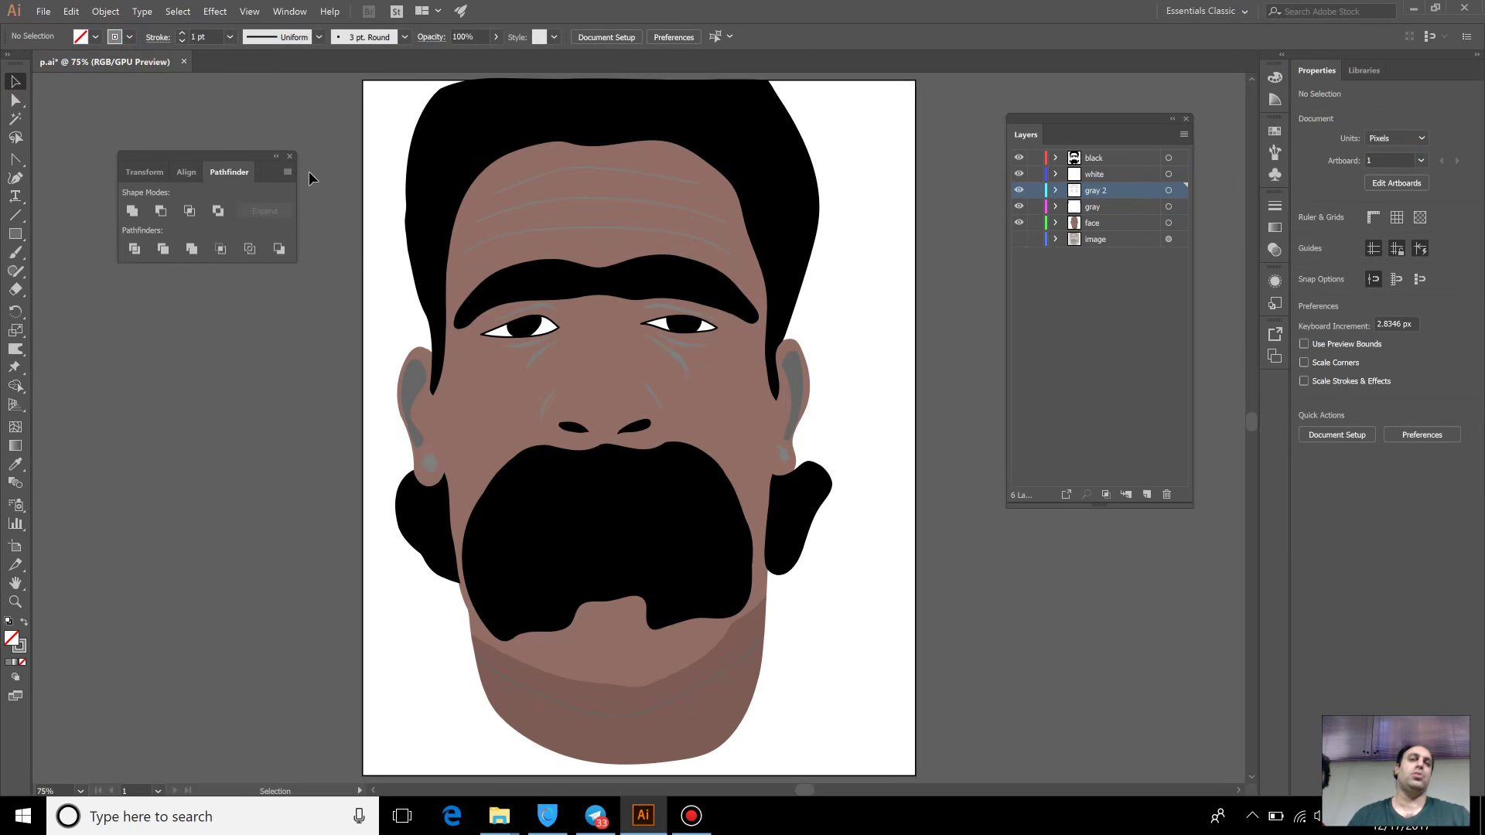
left_click(290, 158)
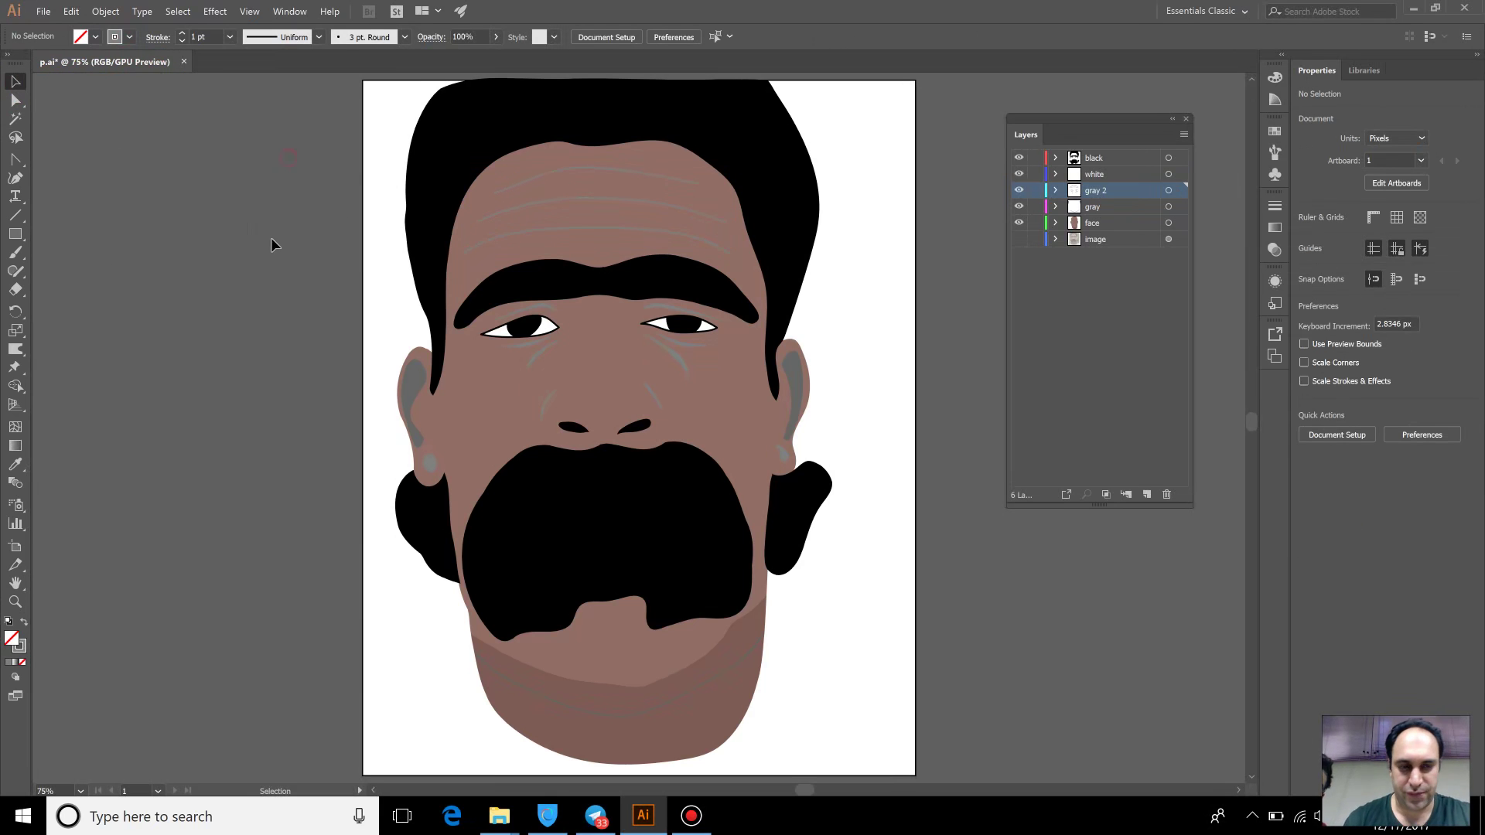
mouse_move(262, 275)
left_mouse_down()
mouse_move(385, 281)
mouse_move(375, 276)
left_mouse_up()
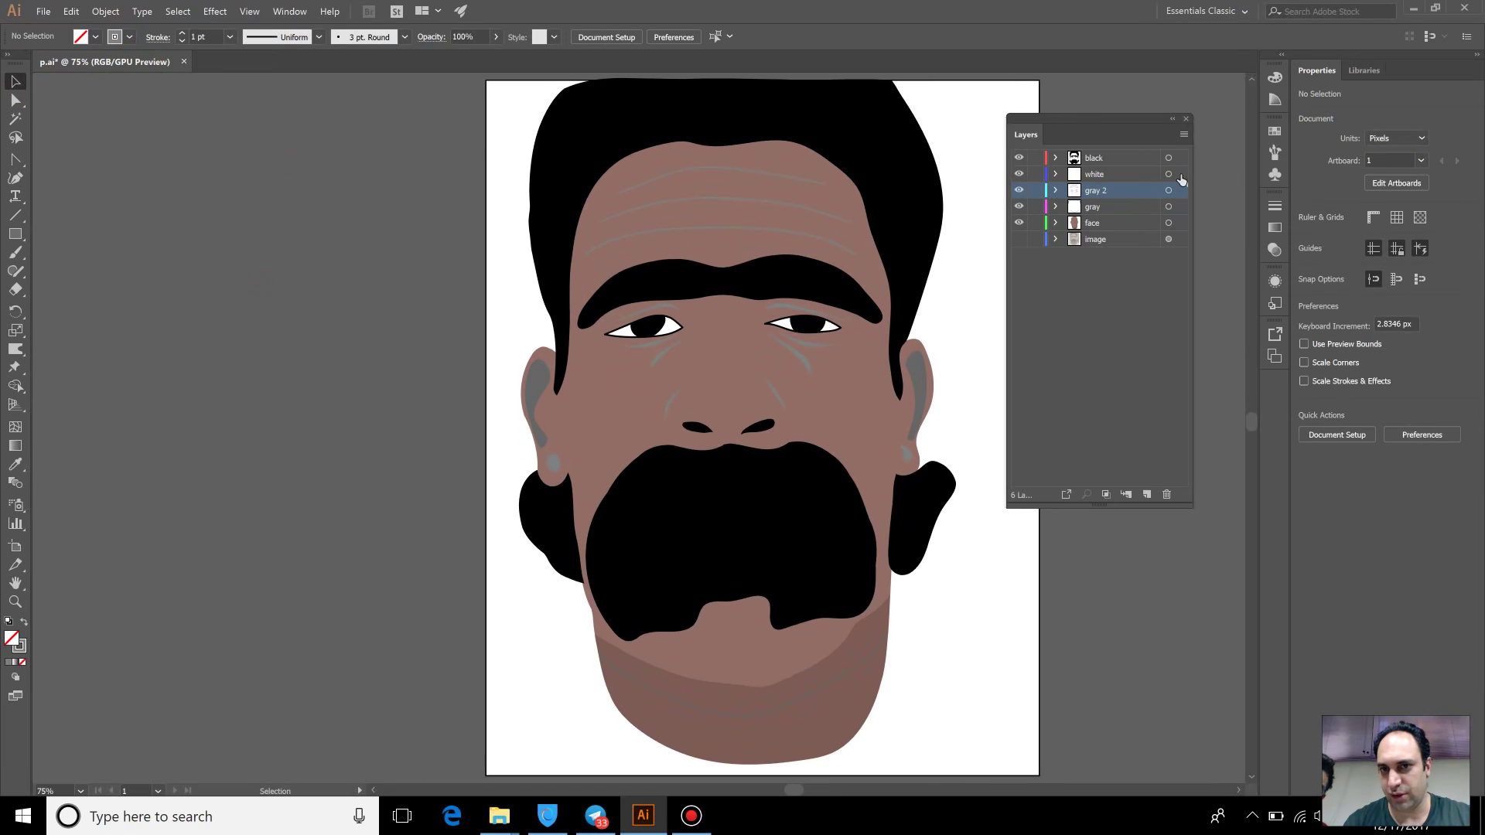
left_click_drag(1110, 127, 1160, 114)
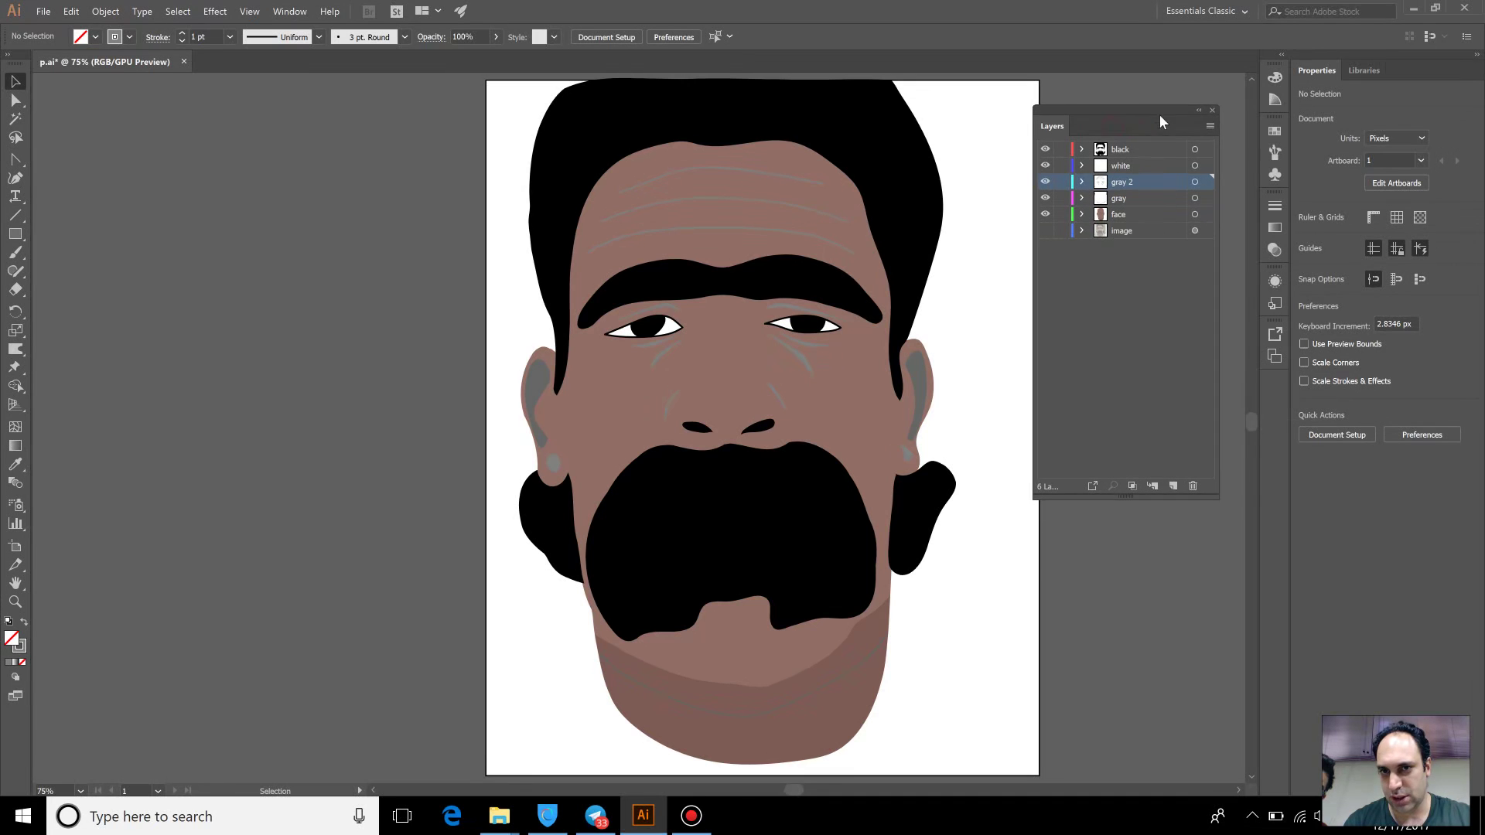
left_click(1135, 226)
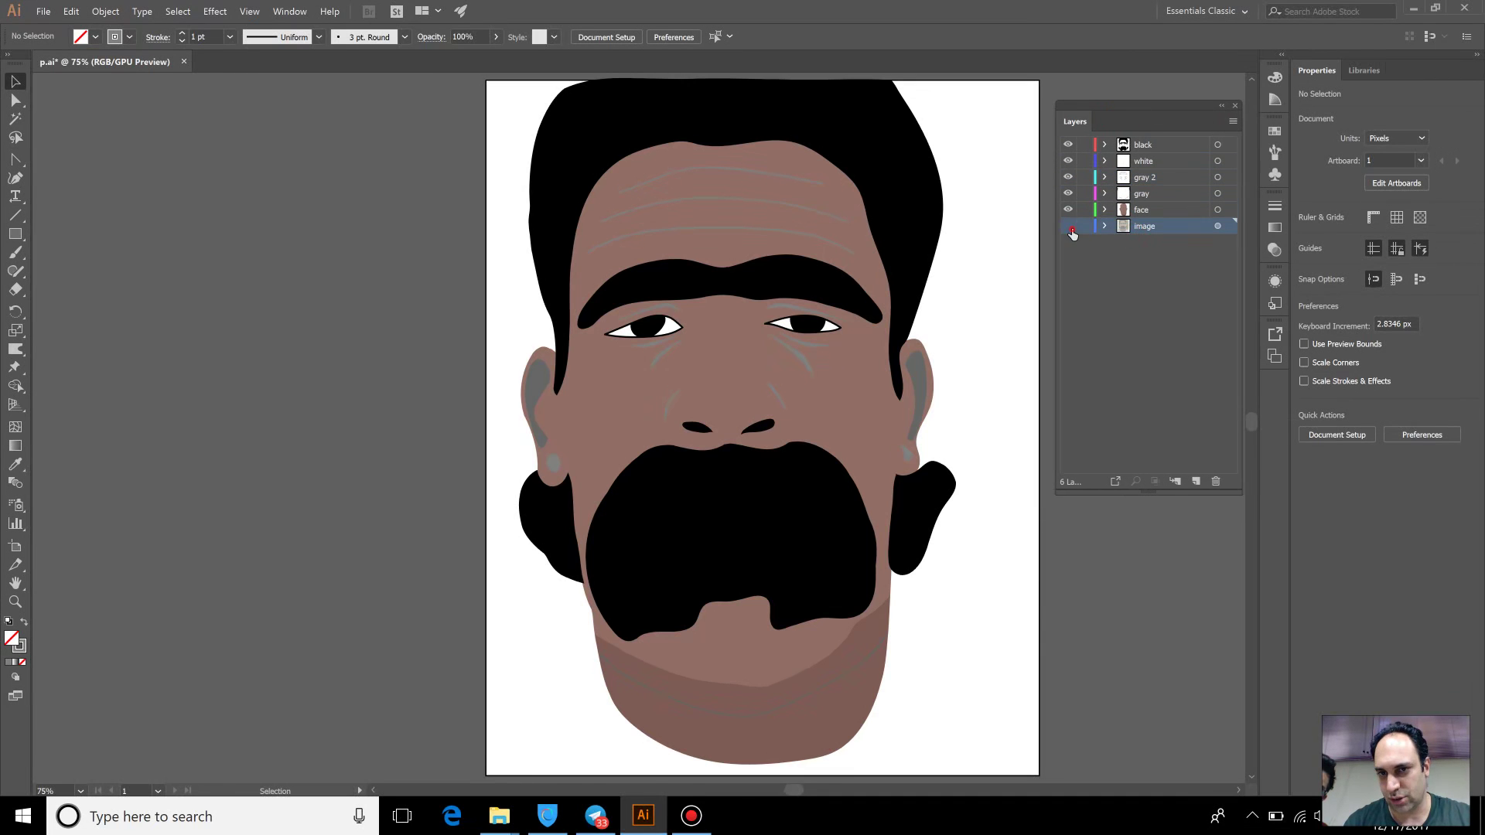
left_click(1068, 226)
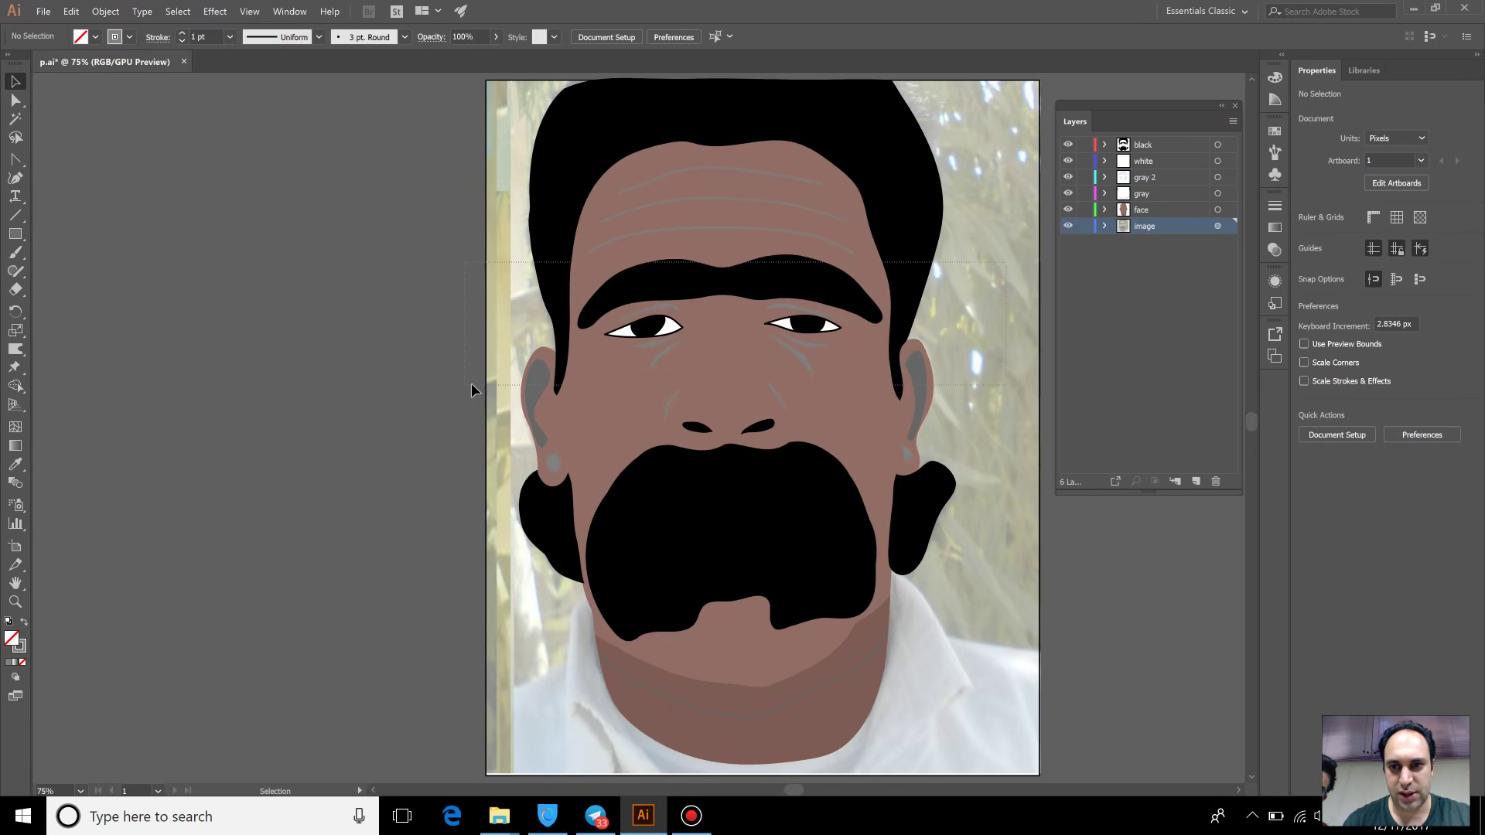
left_click(1104, 226)
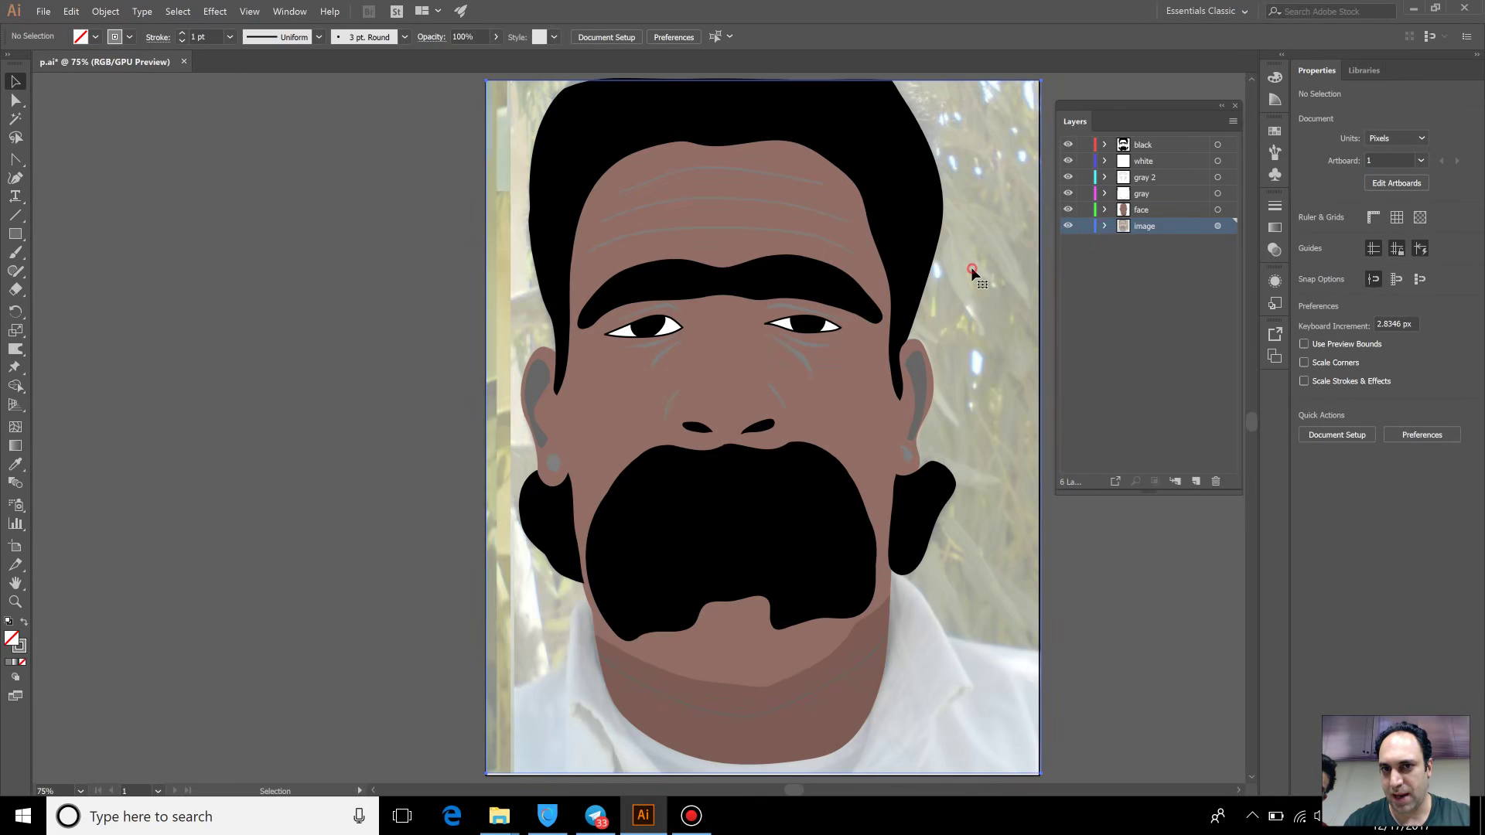
left_click(1006, 446)
mouse_move(532, 504)
left_mouse_down()
mouse_move(450, 453)
mouse_move(495, 461)
left_mouse_up()
left_click_drag(696, 414, 841, 412)
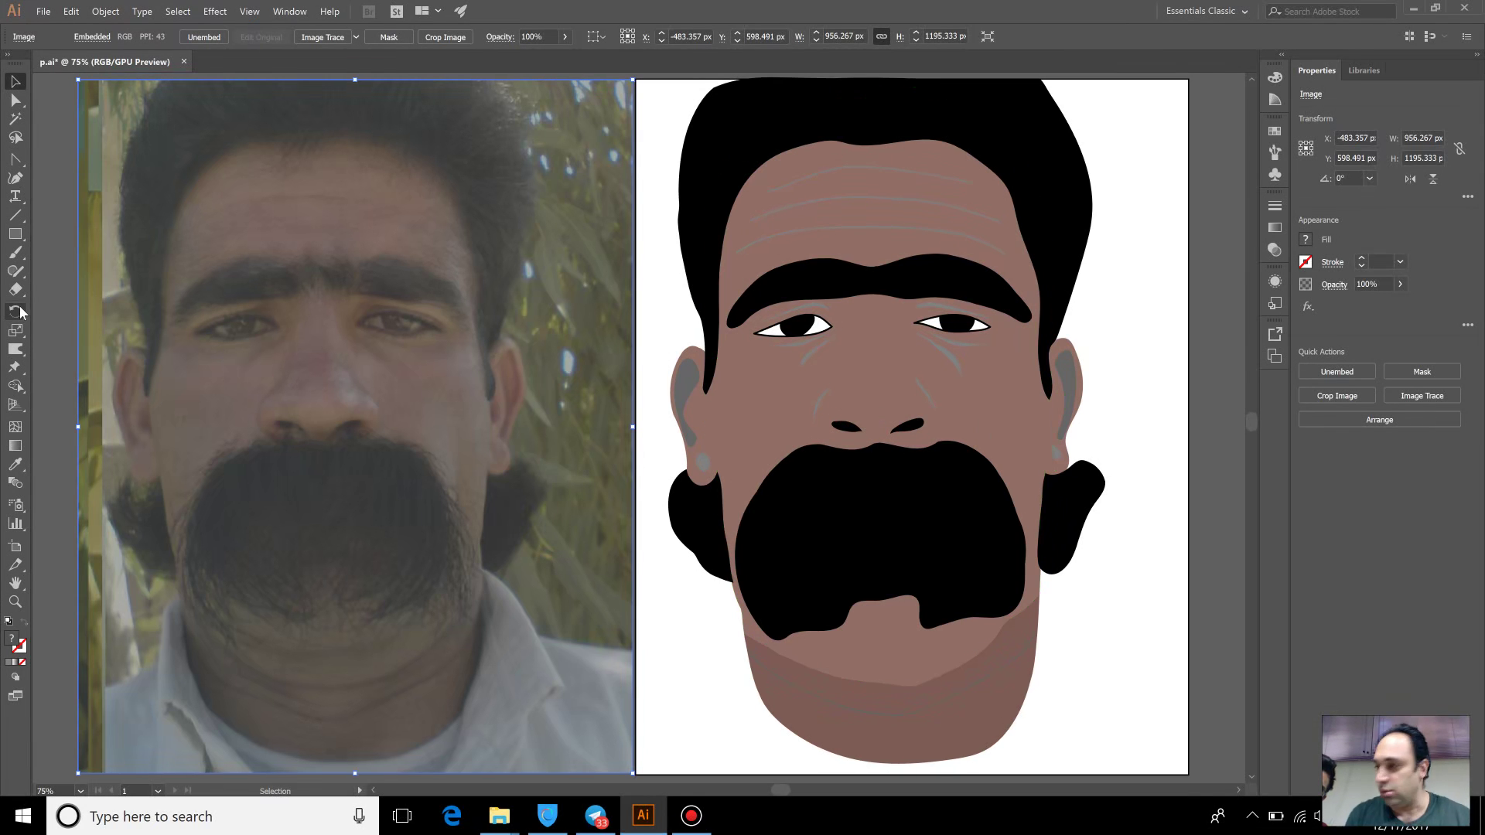
left_click(57, 151)
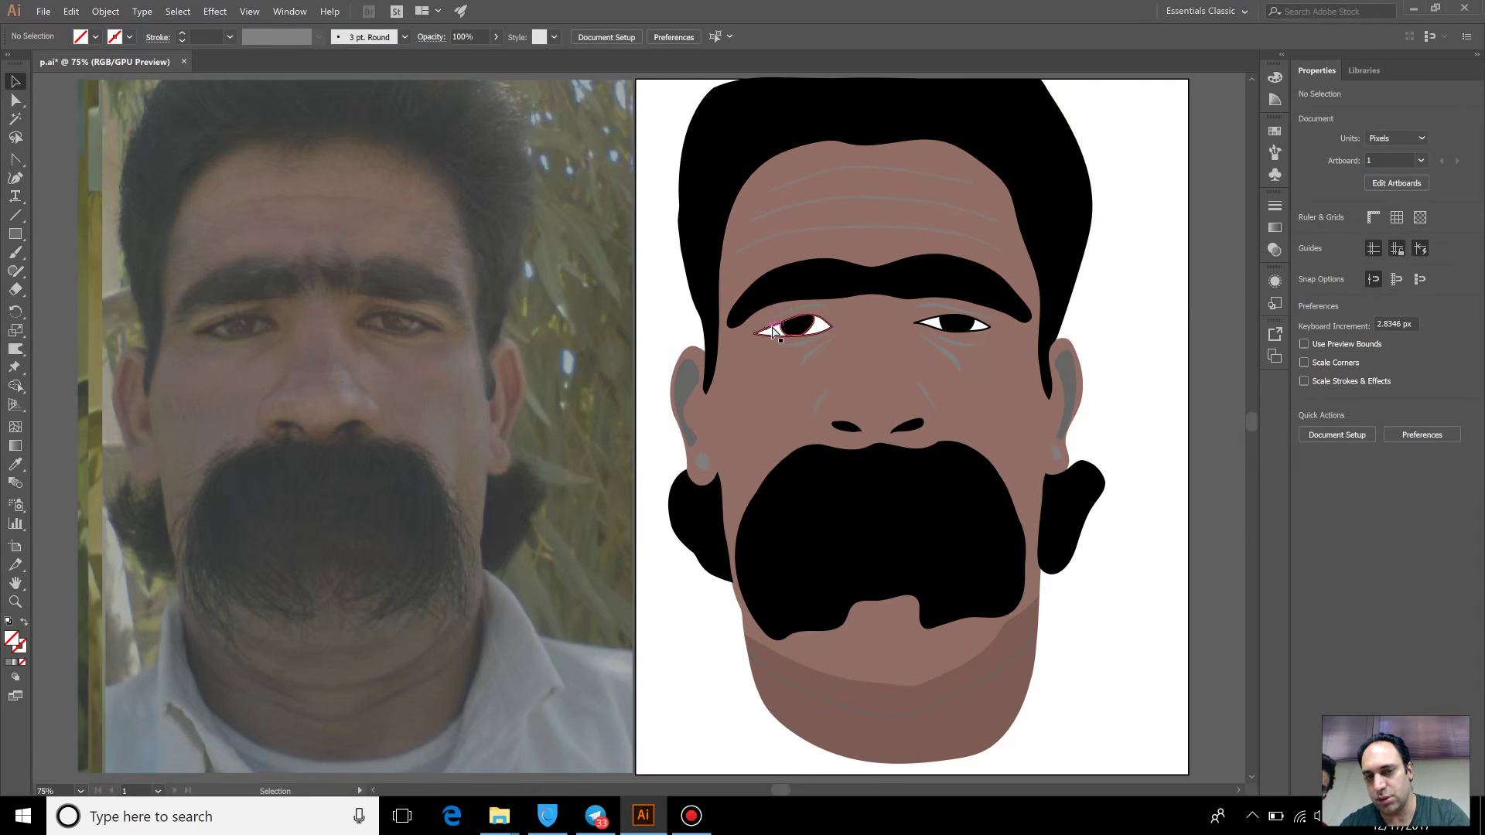
key("ctrl+plus")
key("ctrl+plus")
key("ctrl+plus")
left_click_drag(915, 249, 209, 384)
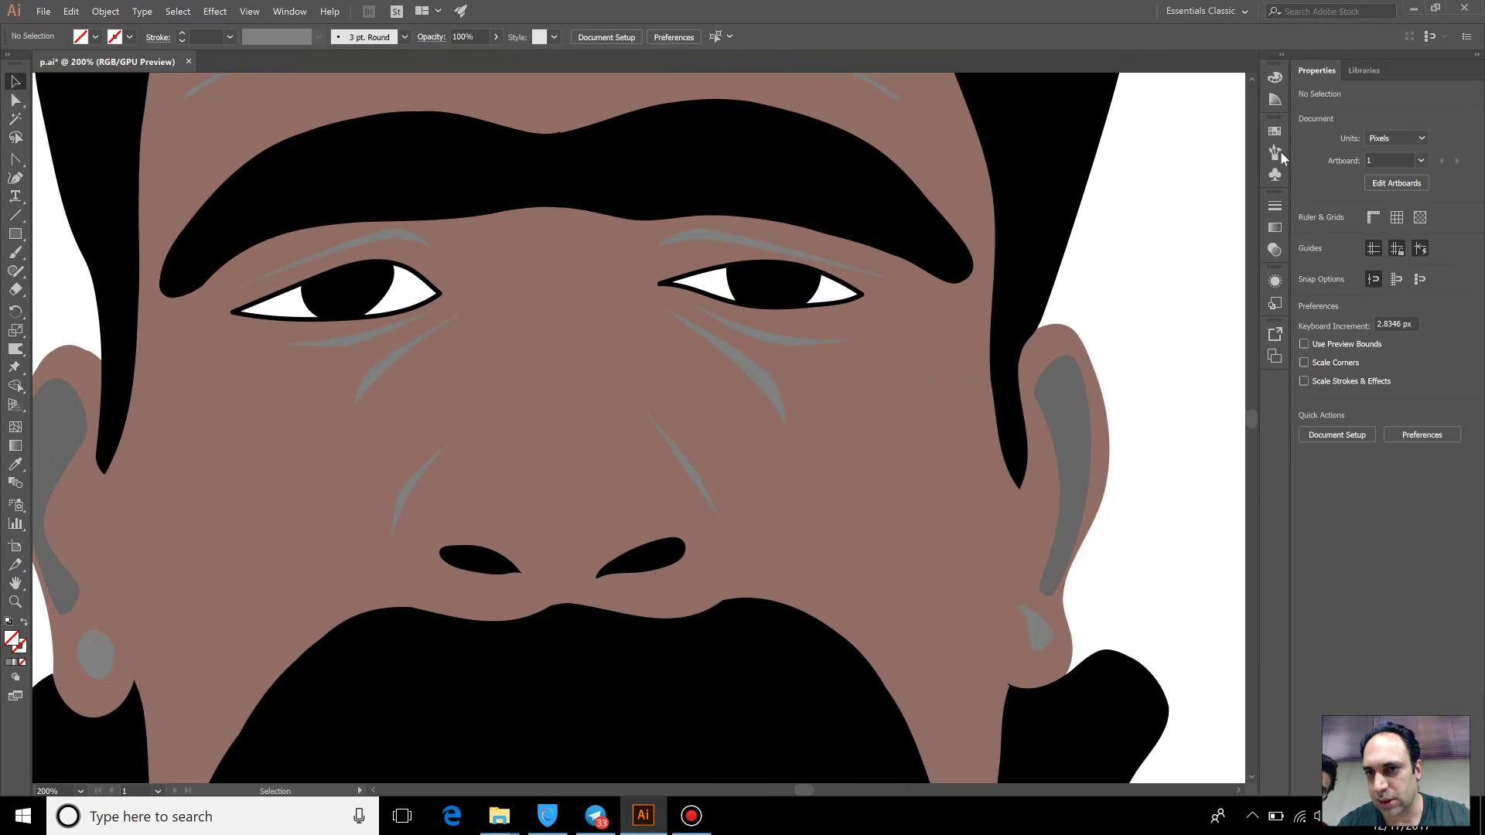
Show the Layers panel and select all artwork on the white layer
left_click(289, 11)
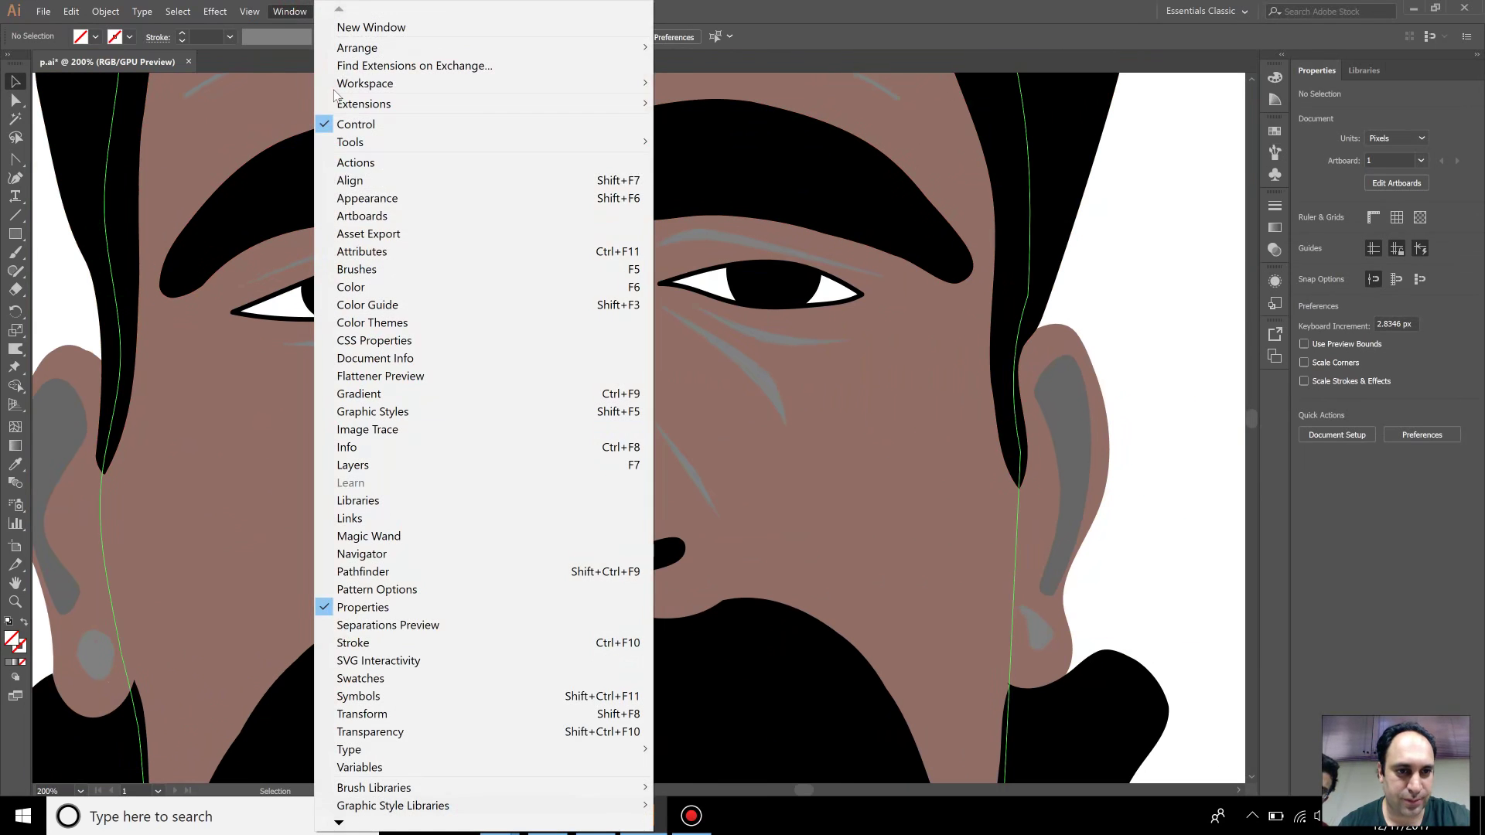
left_click(404, 463)
left_click(1221, 161)
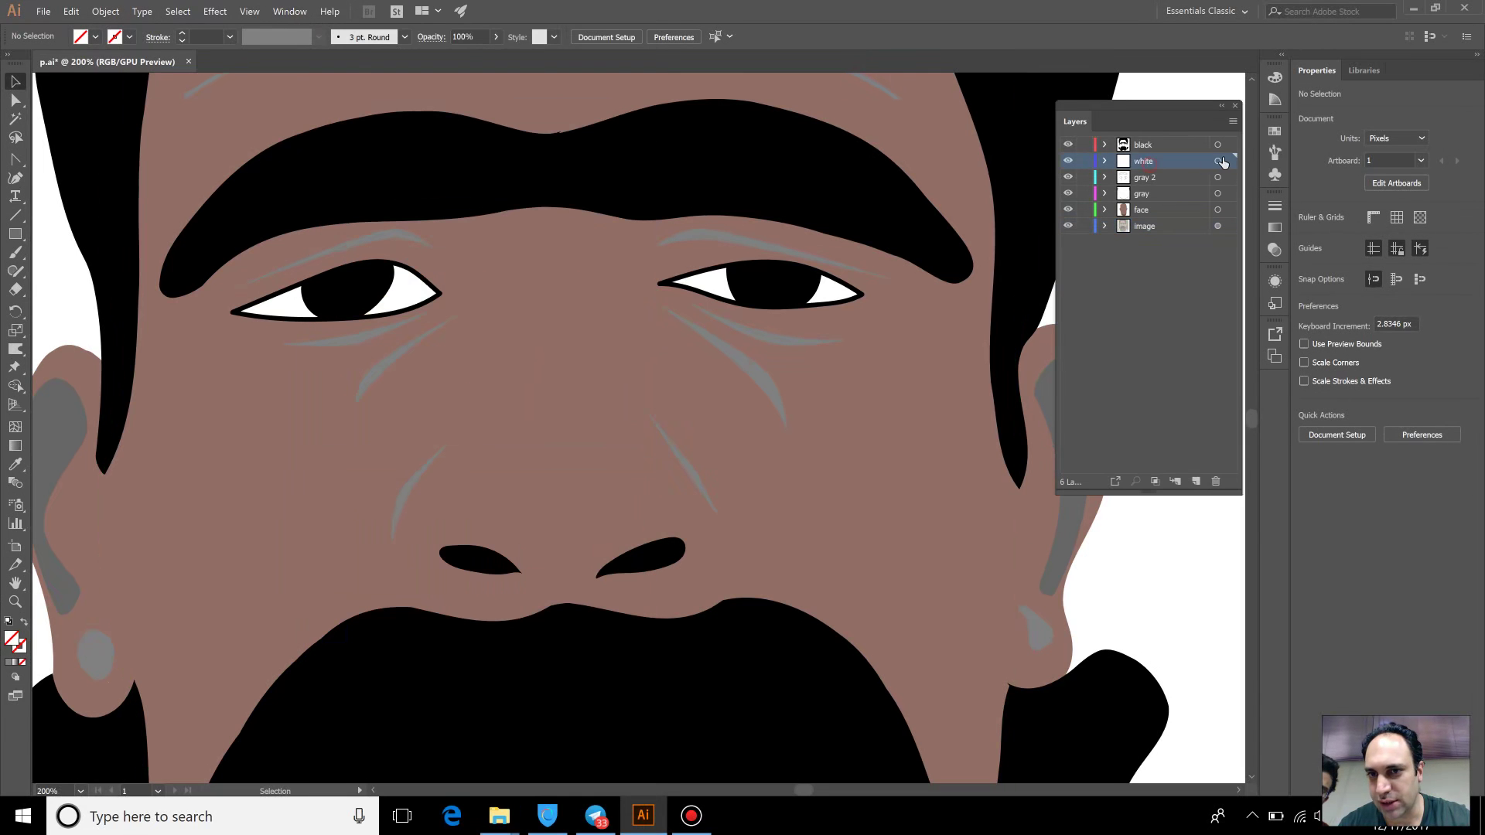
left_click(1217, 161)
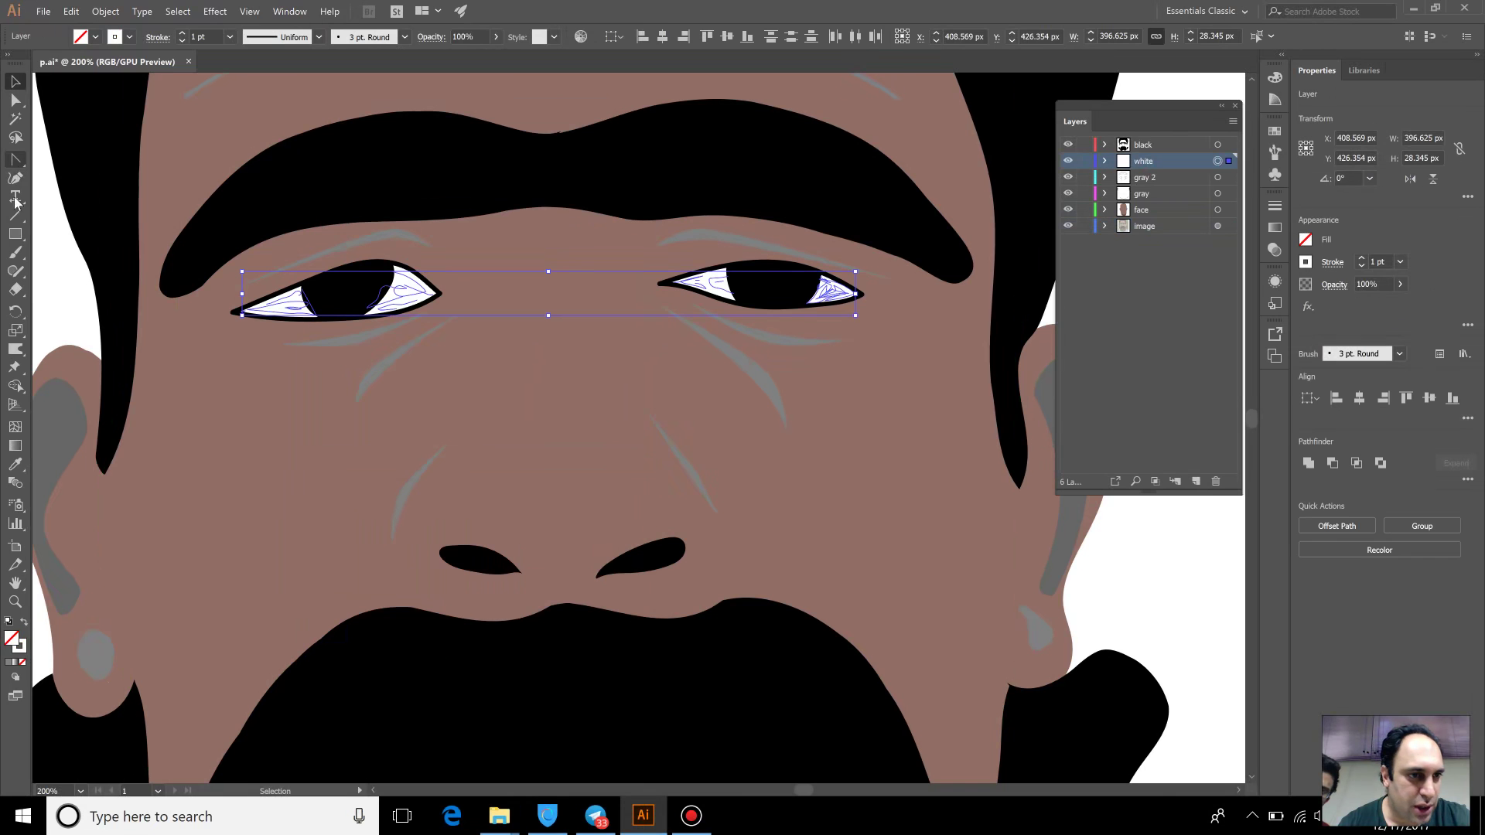
With the Paintbrush ready and eyes centred, deselect the eye whites and make the black layer active
left_click(15, 252)
key("space")
left_click_drag(537, 399, 153, 433)
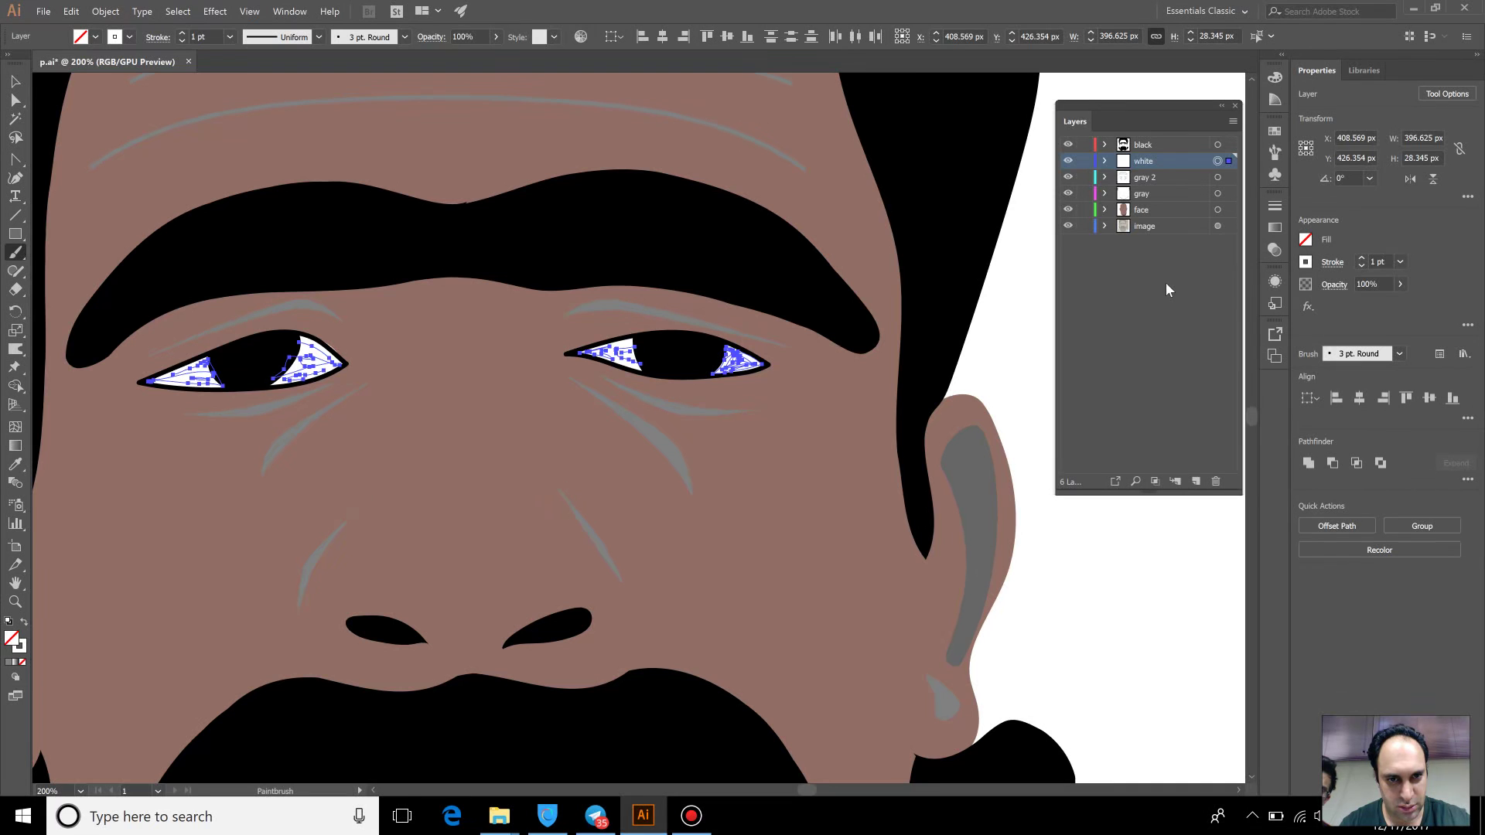
left_click(16, 74)
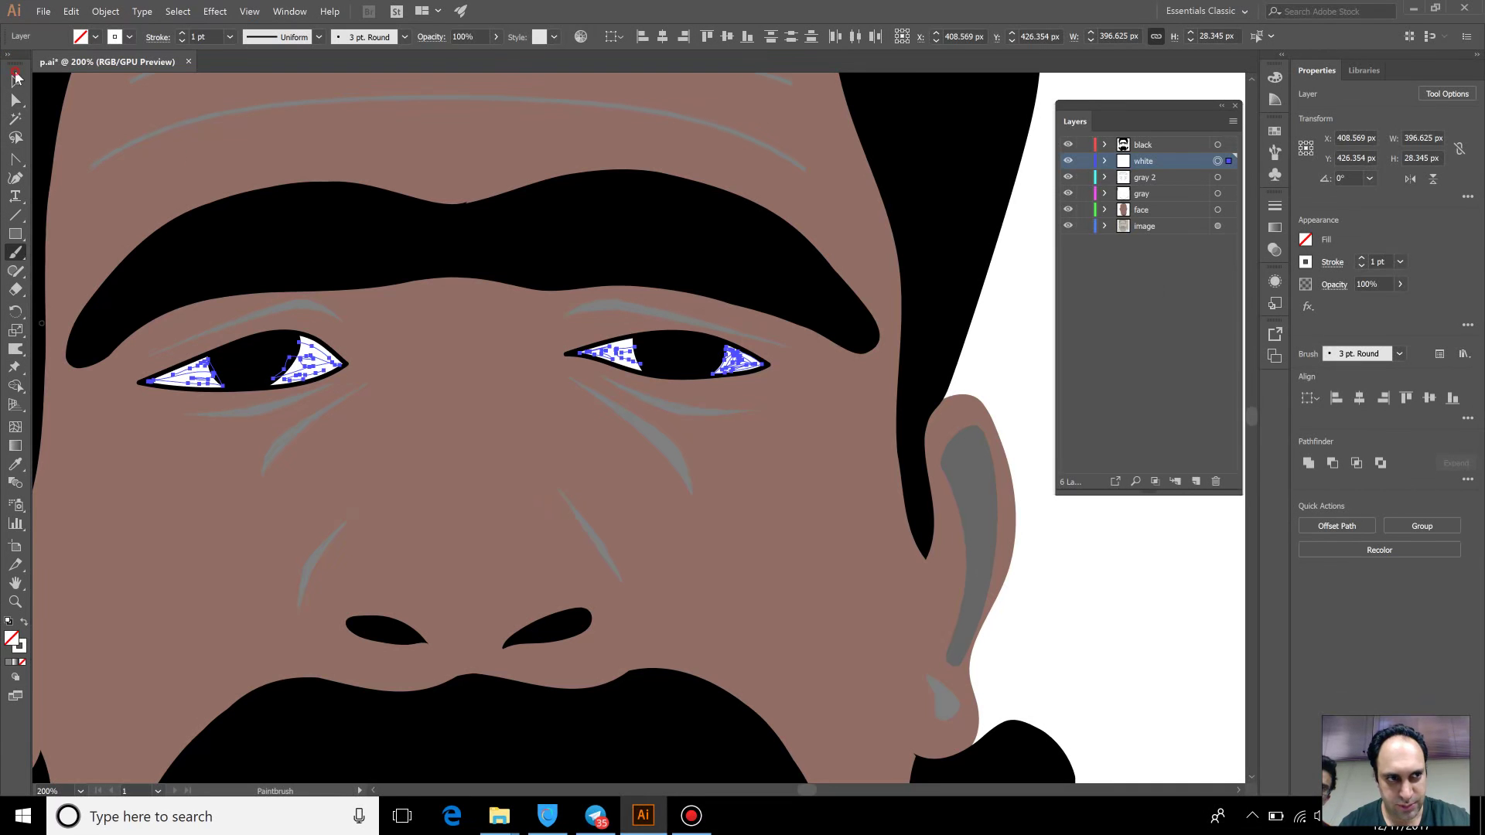
left_click(1067, 574)
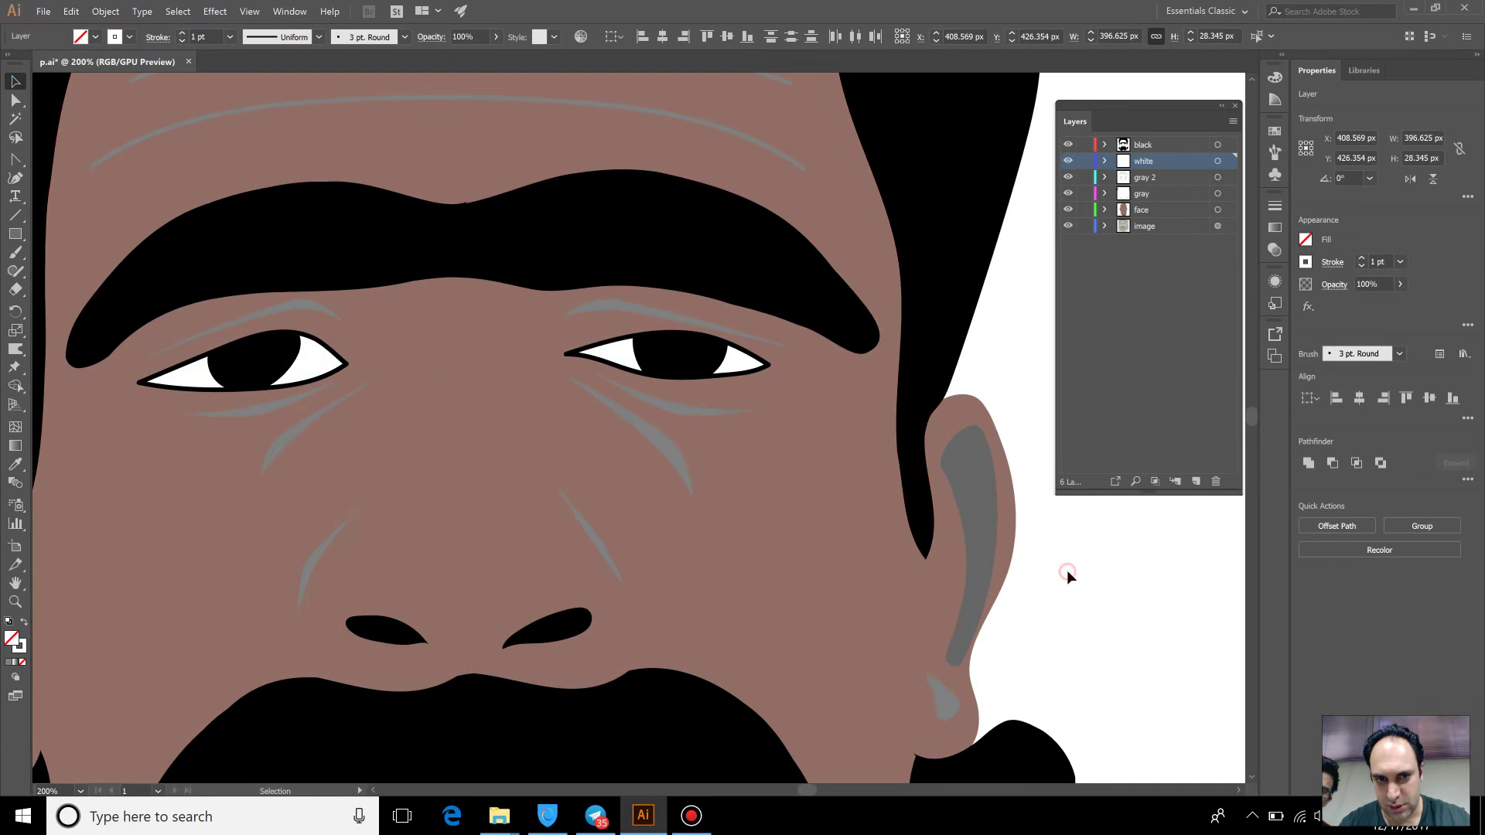
left_click(17, 256)
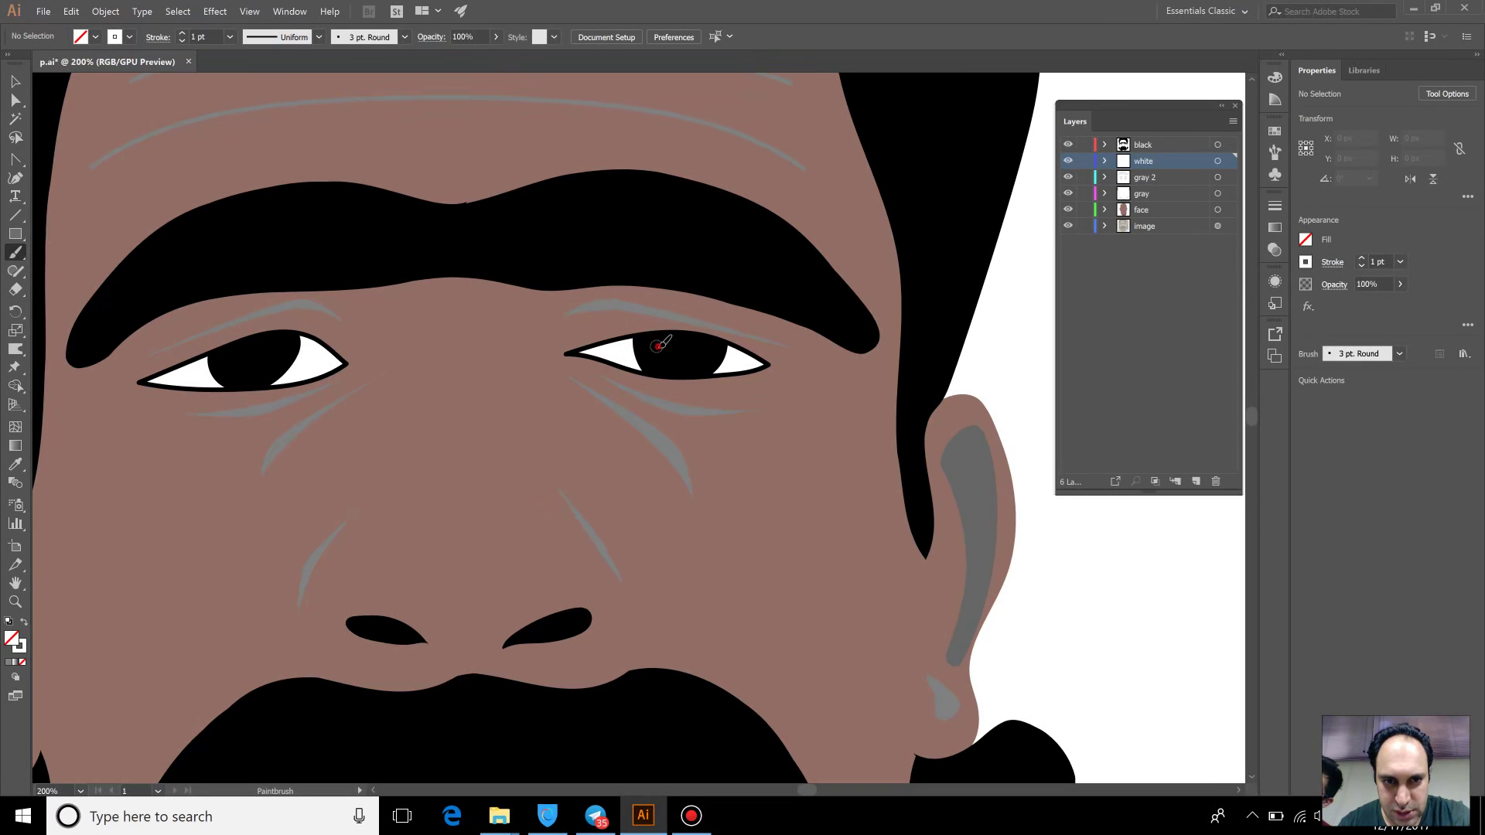
left_click(1148, 146)
On a new top layer, paint white catchlight dots in both pupils, two in the left one
left_click(1194, 481)
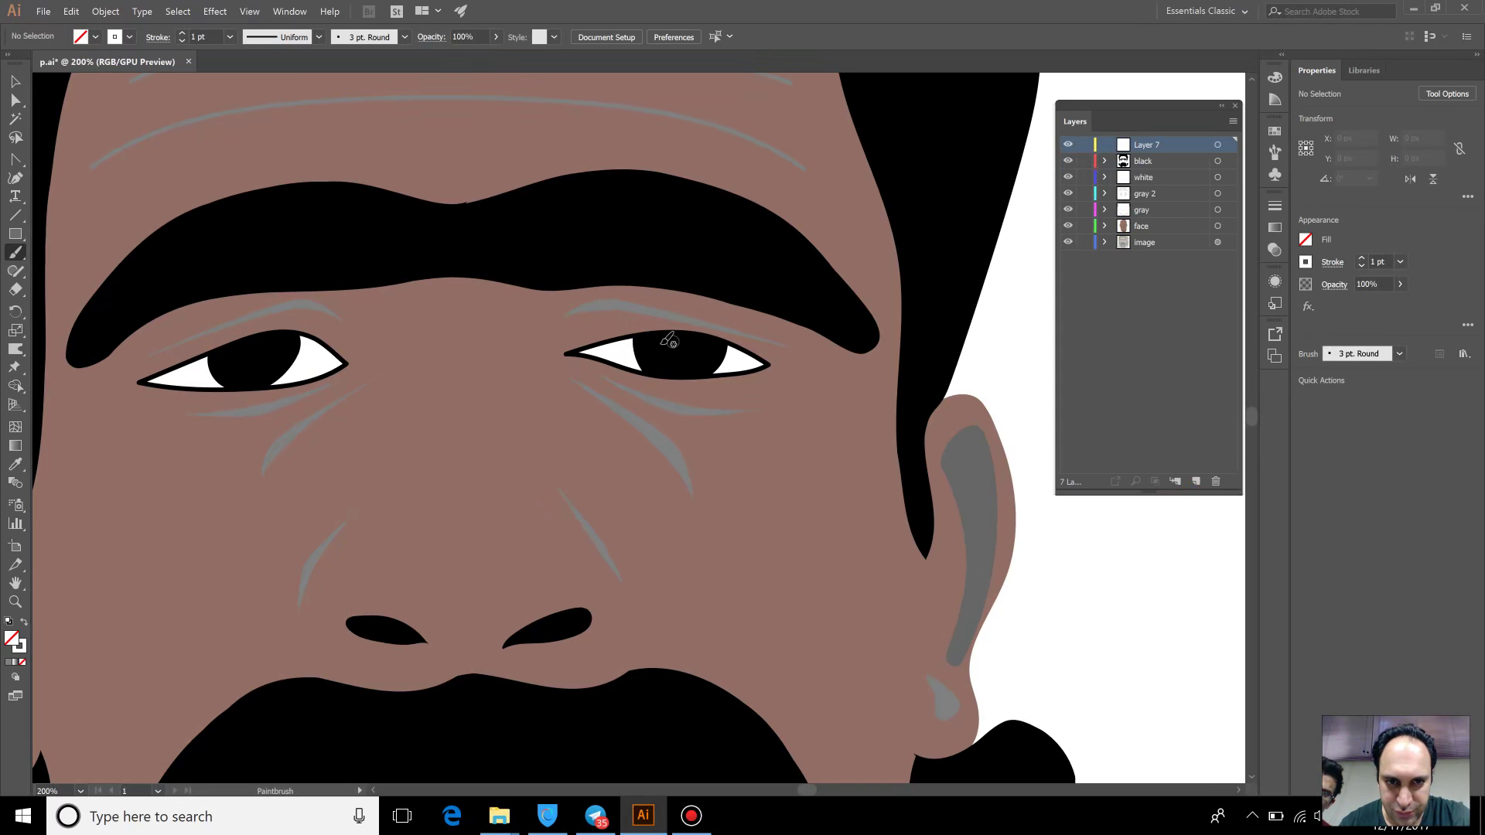
left_click(650, 343)
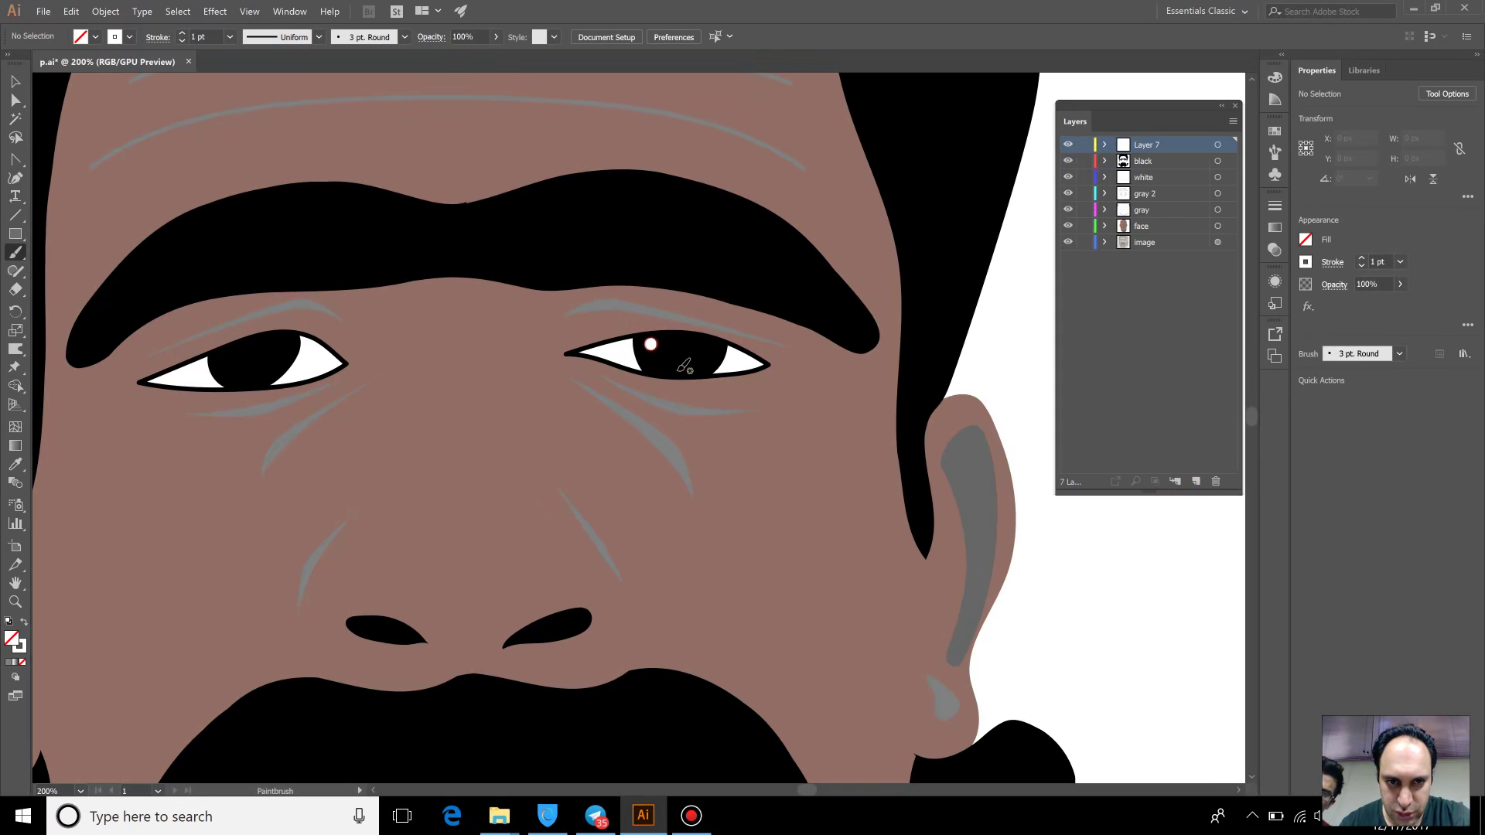
left_click(227, 358)
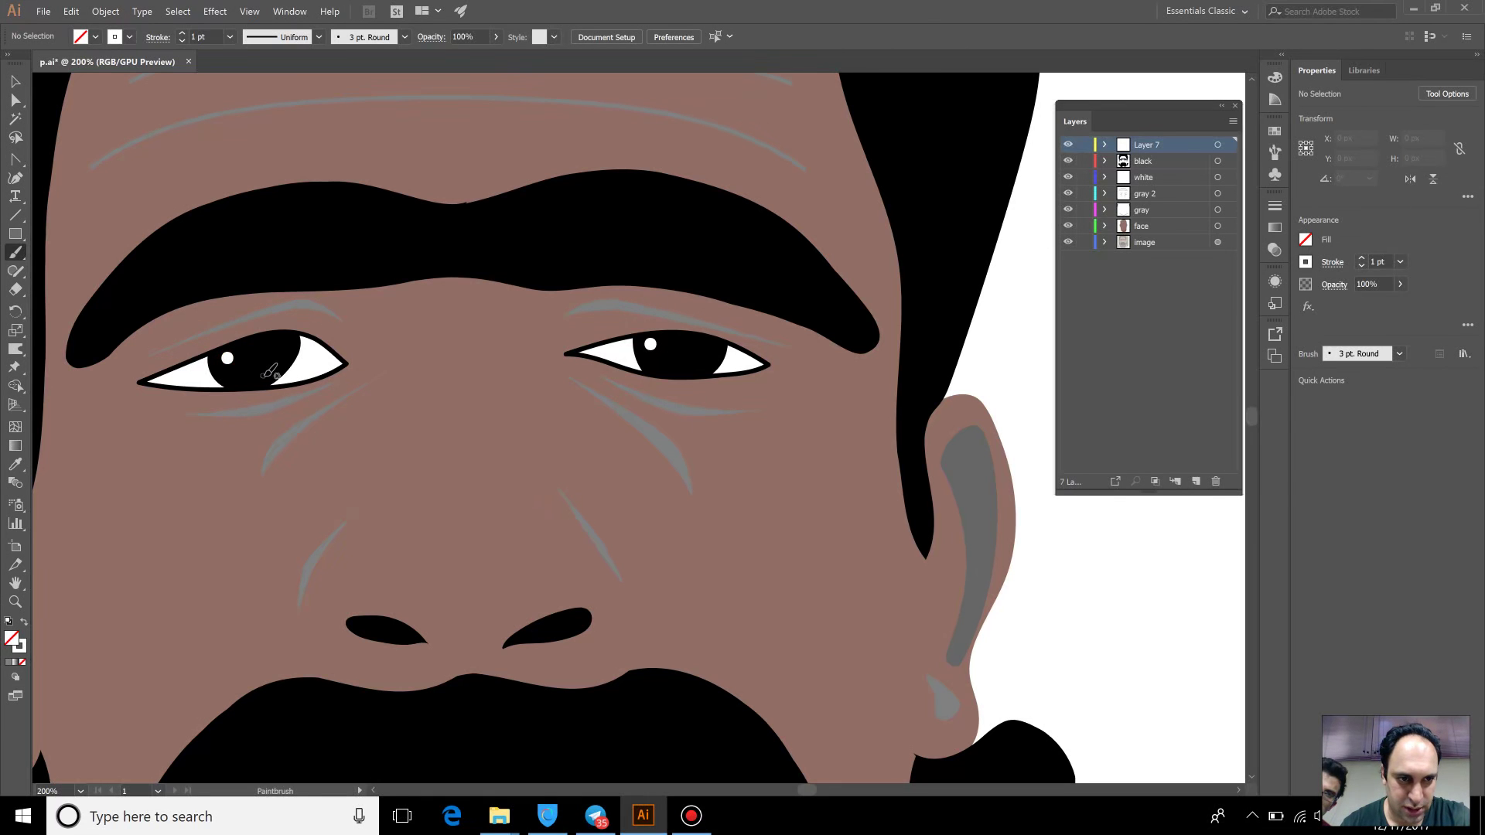
left_click(264, 375)
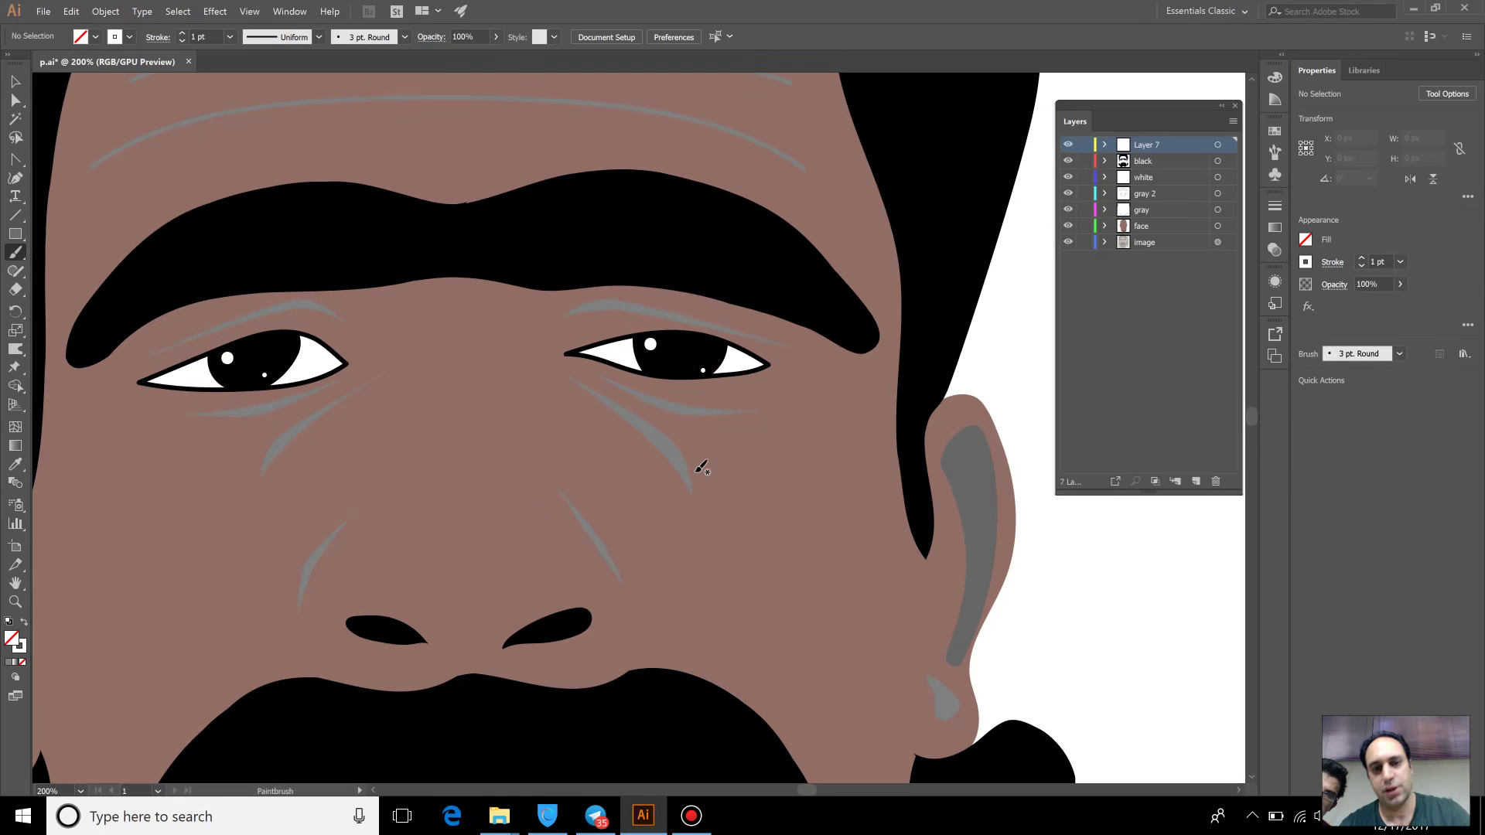
Fit the artboard, show the reference photo beside the portrait, and close the Layers panel
key("ctrl+0")
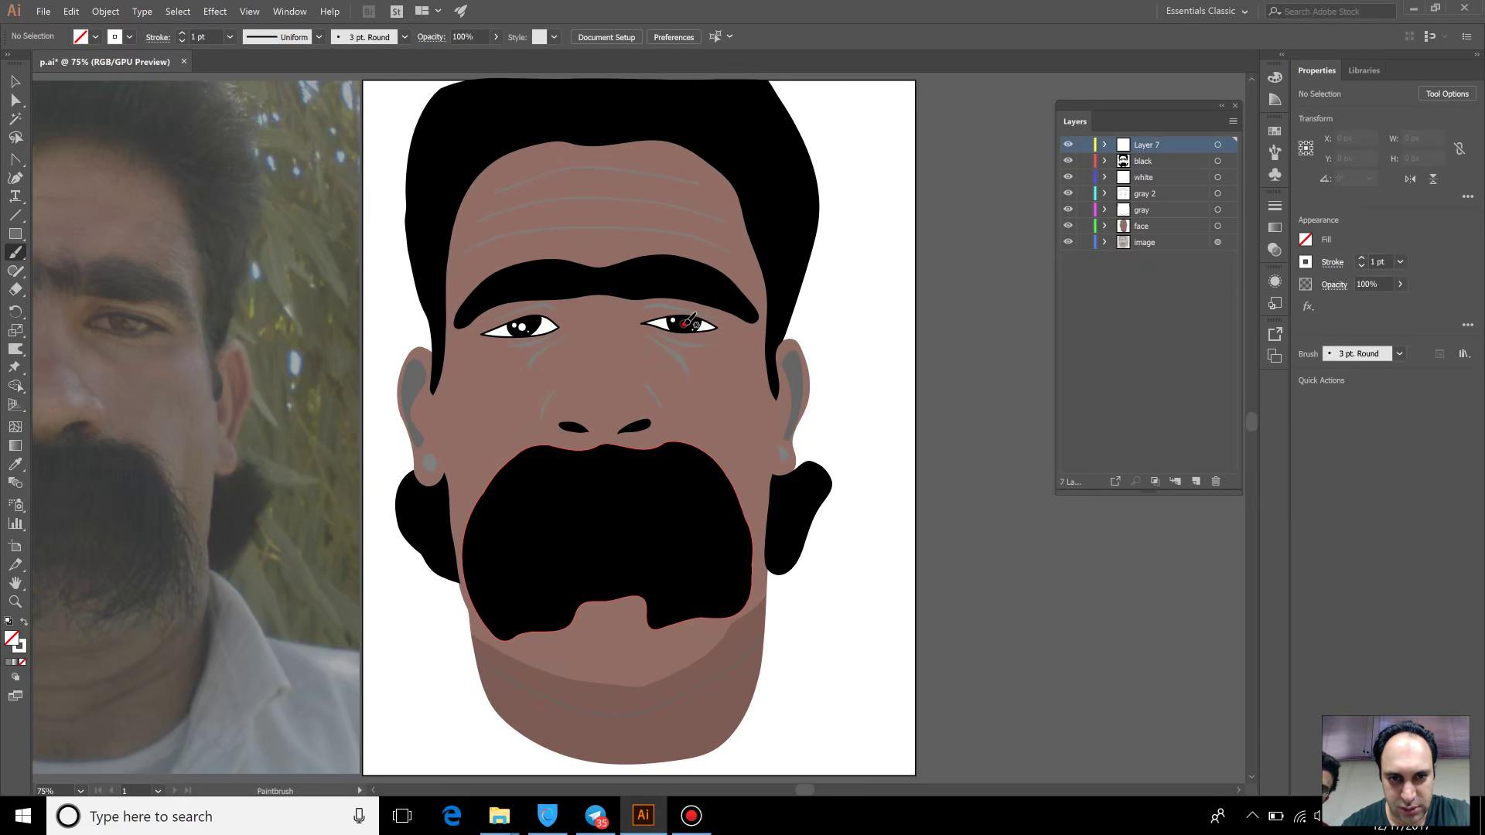
key("v")
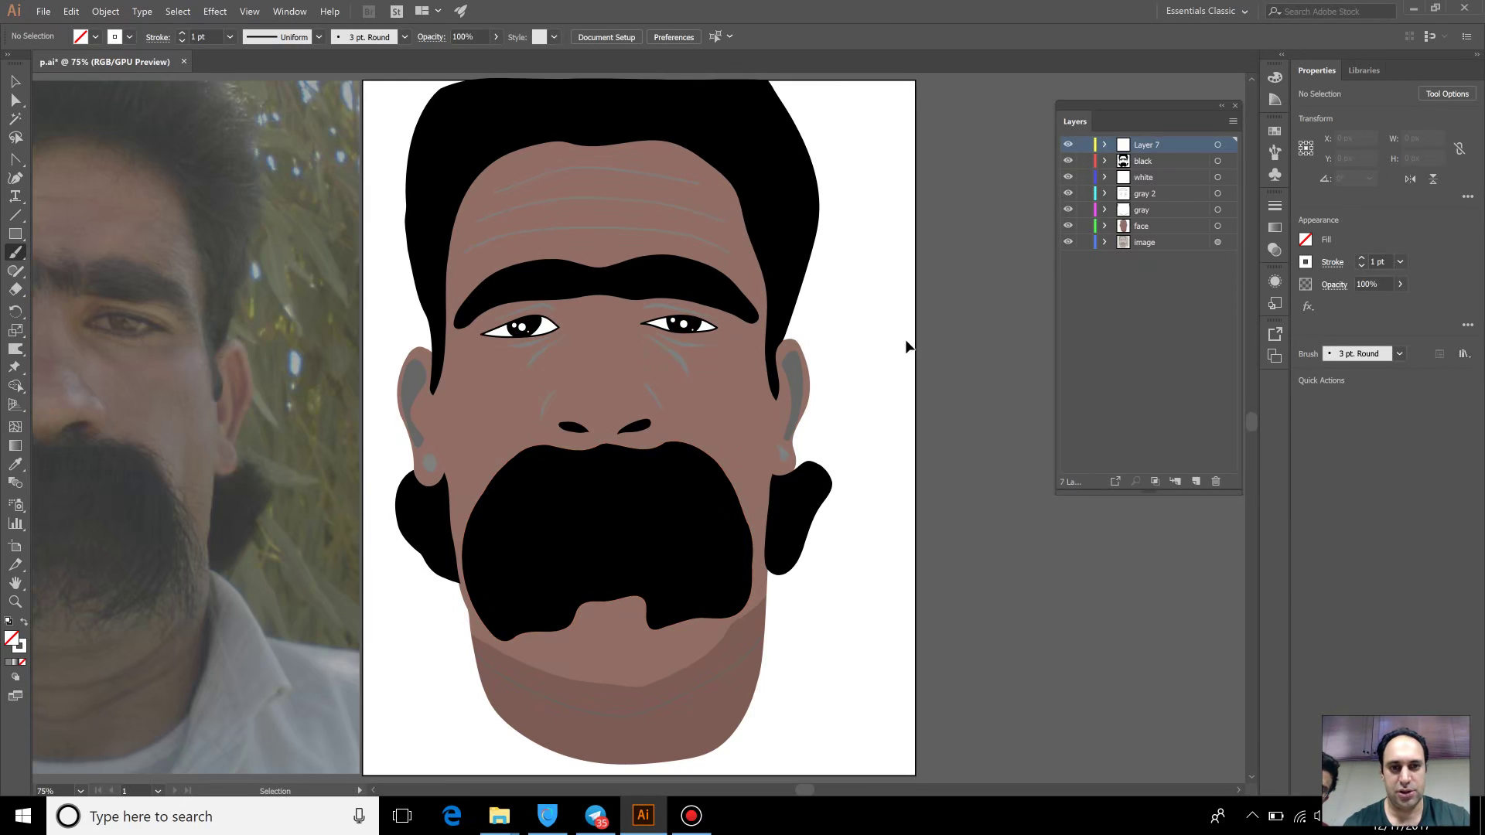
left_click(15, 81)
left_click_drag(452, 398, 718, 395)
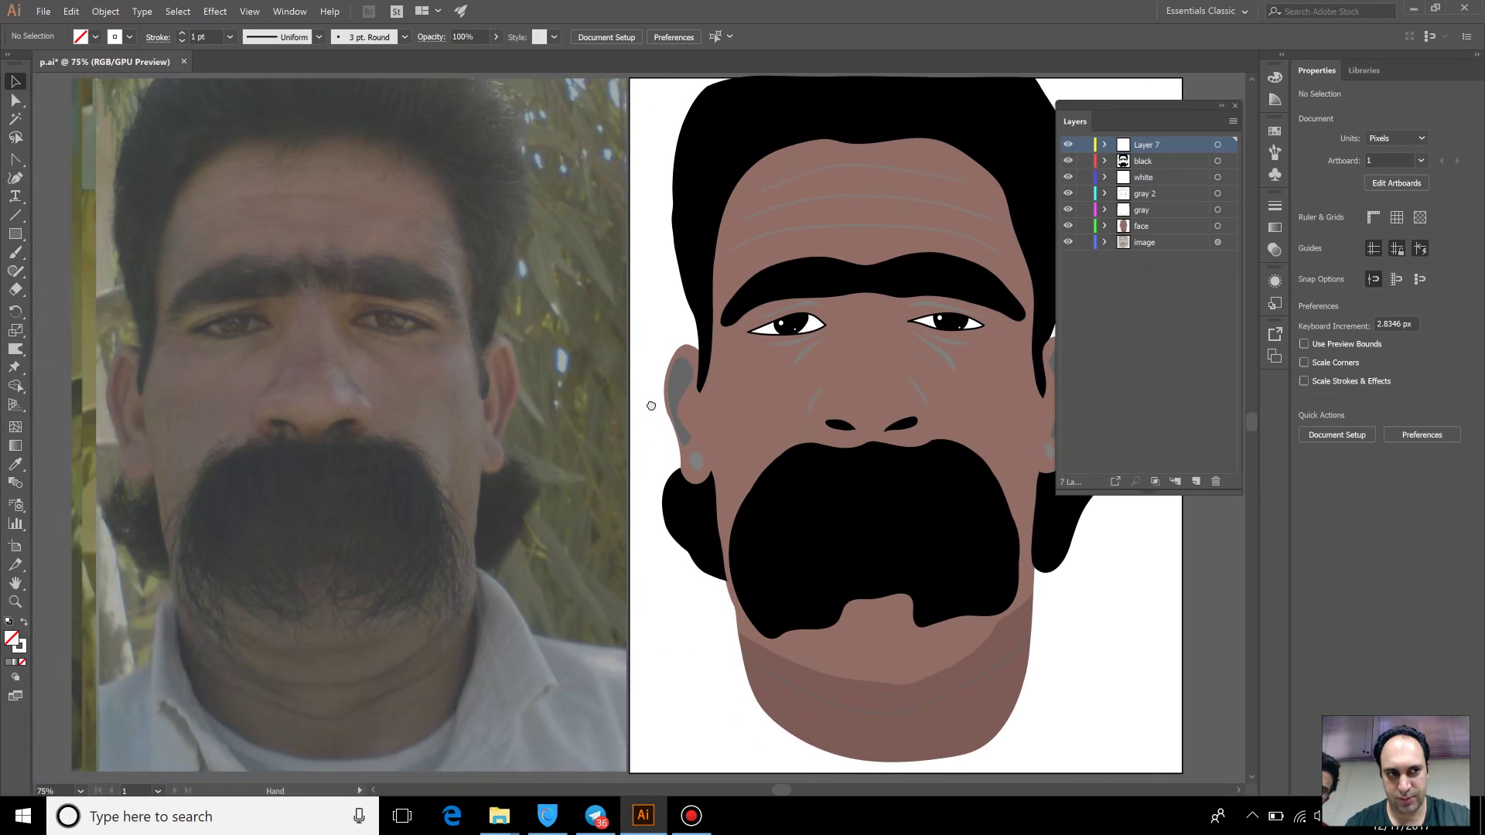
left_click(1236, 105)
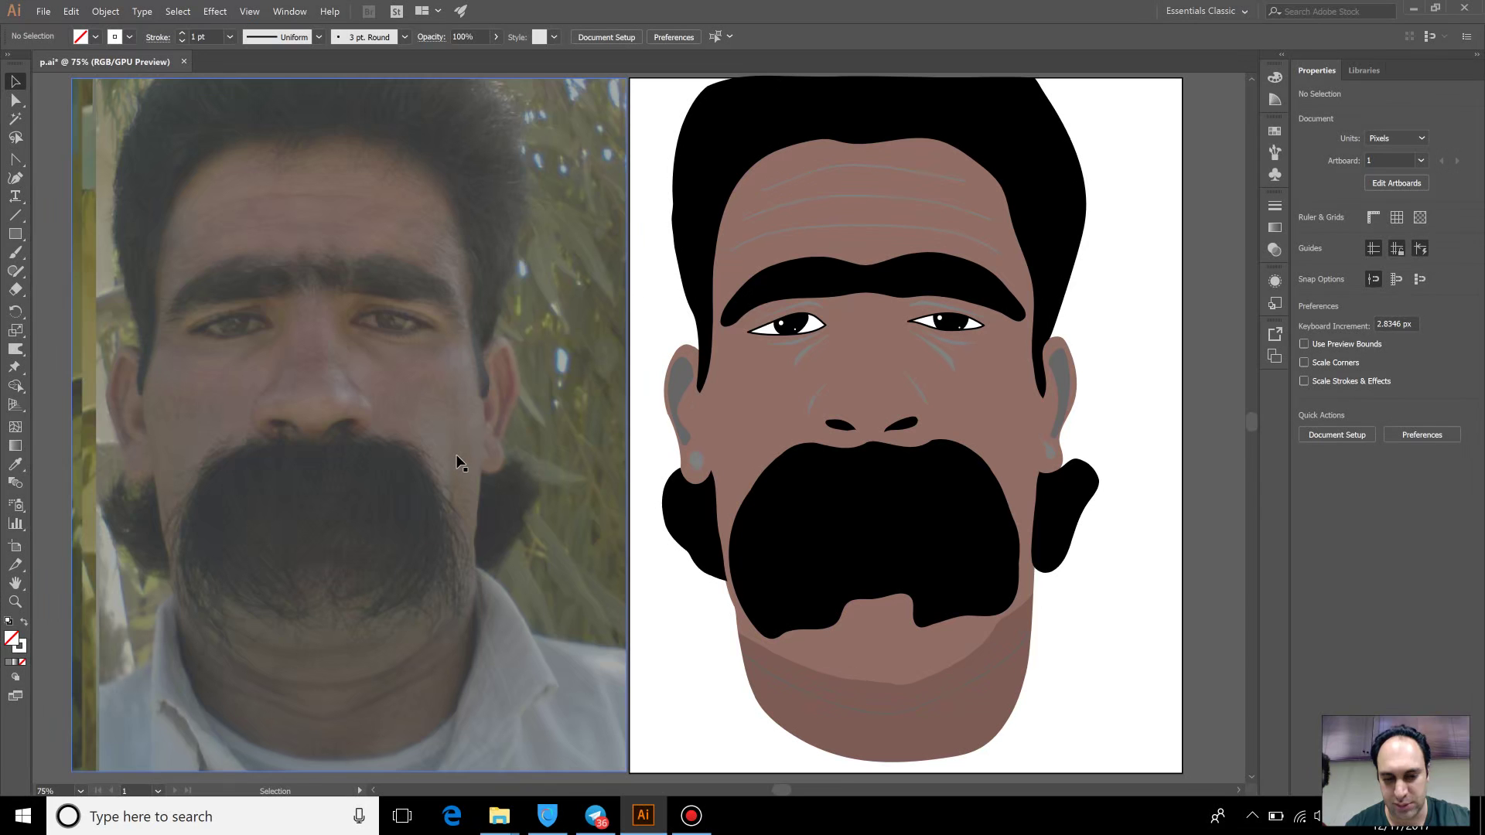
Open 72245-ODUXHT-842.ai from the Hand folder on drive D:, browsing in Large icons view
left_click(43, 11)
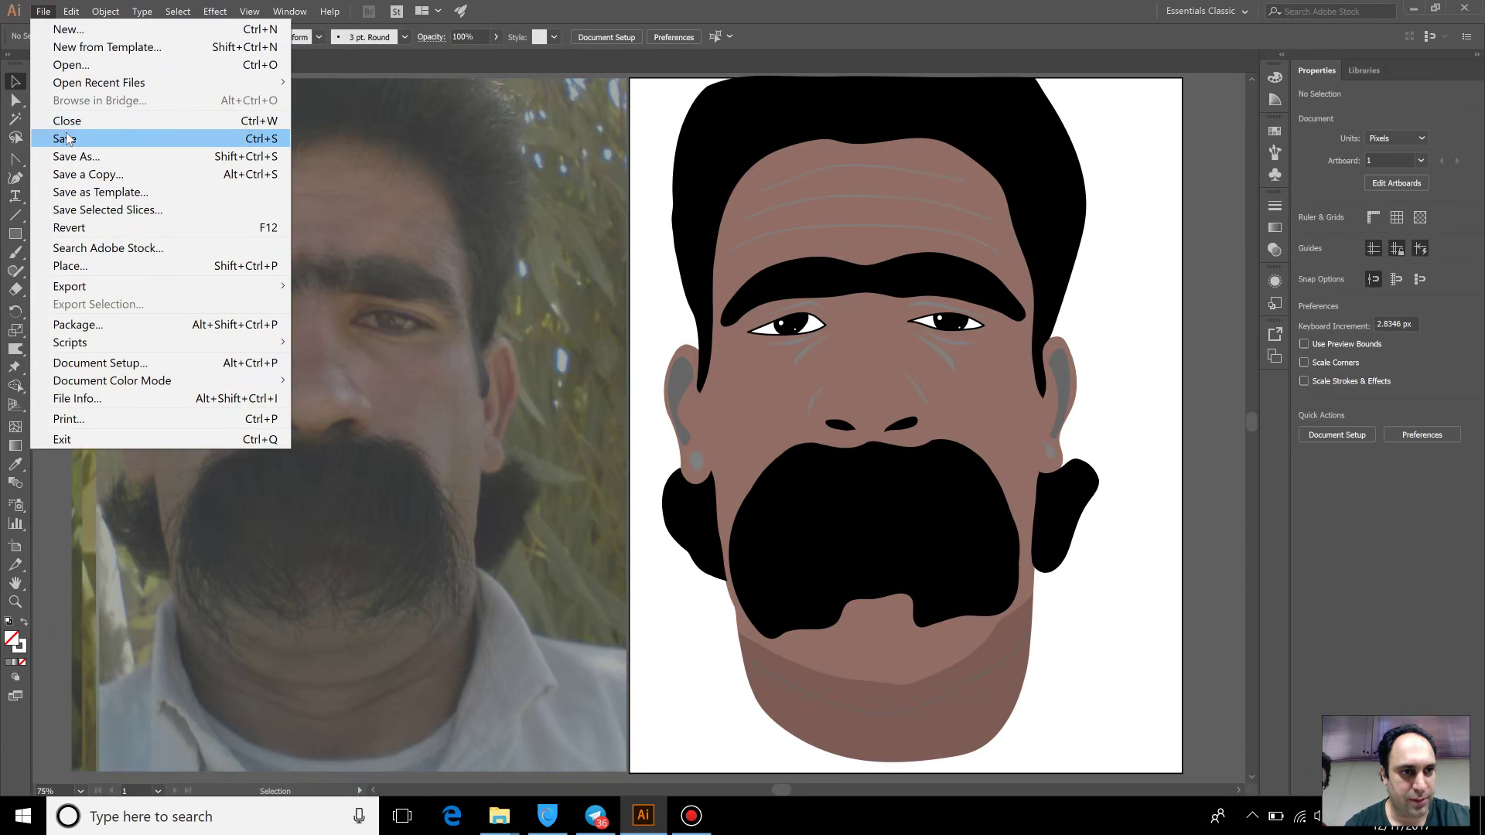
left_click(99, 66)
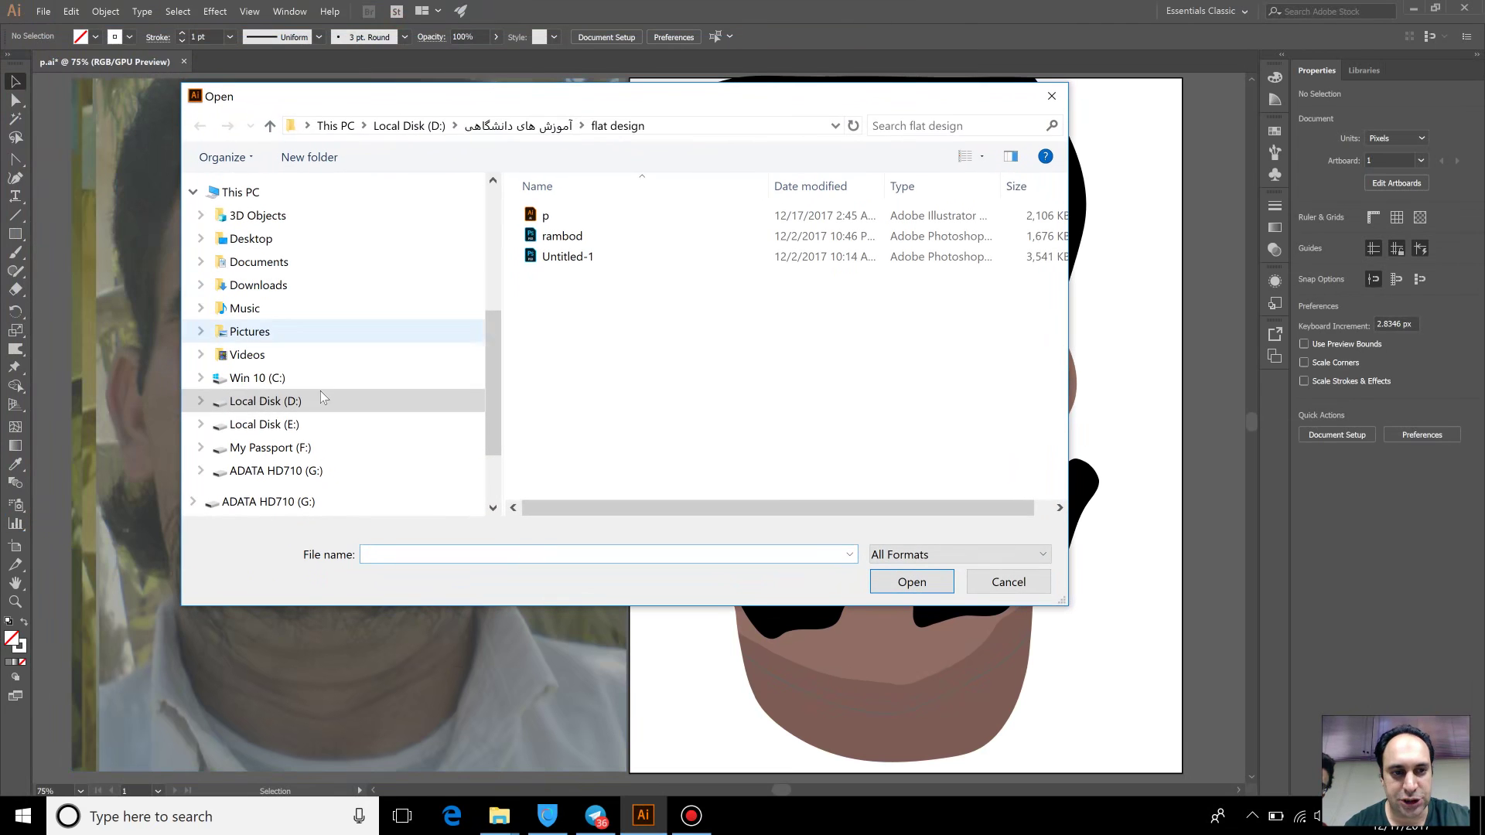
left_click(307, 405)
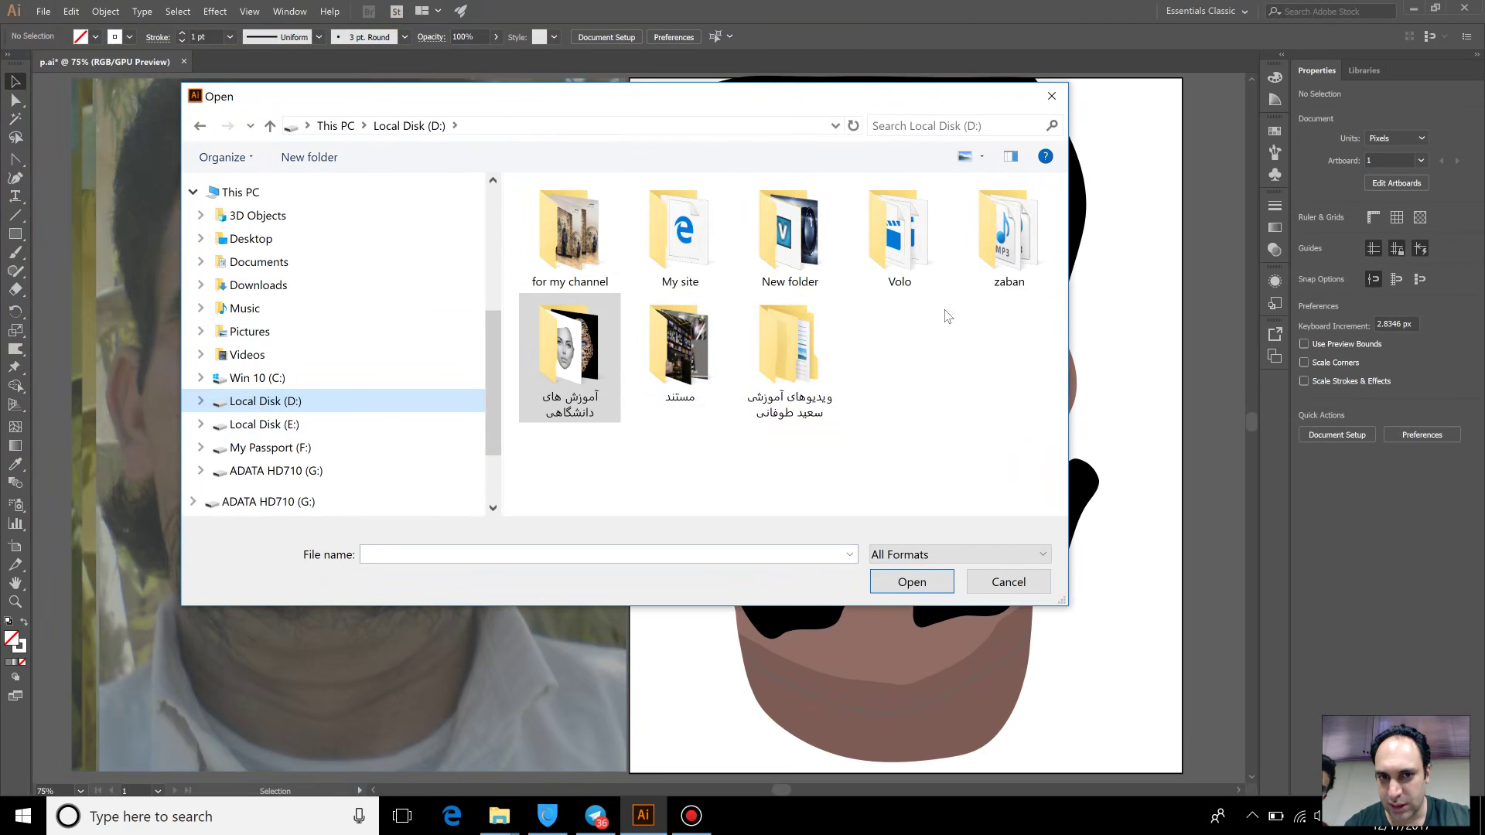
double_click(578, 387)
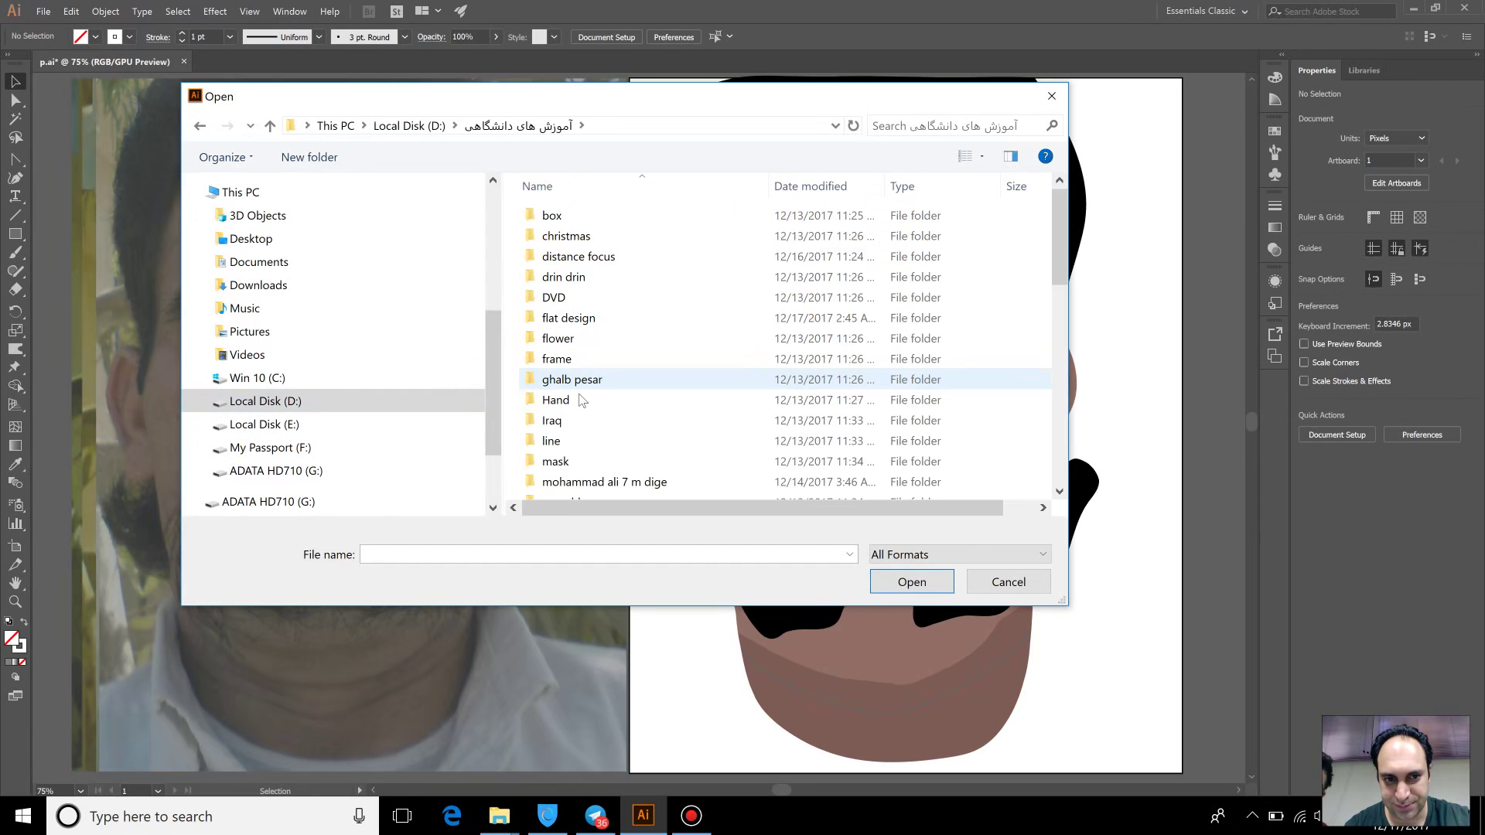
left_click(580, 400)
double_click(580, 400)
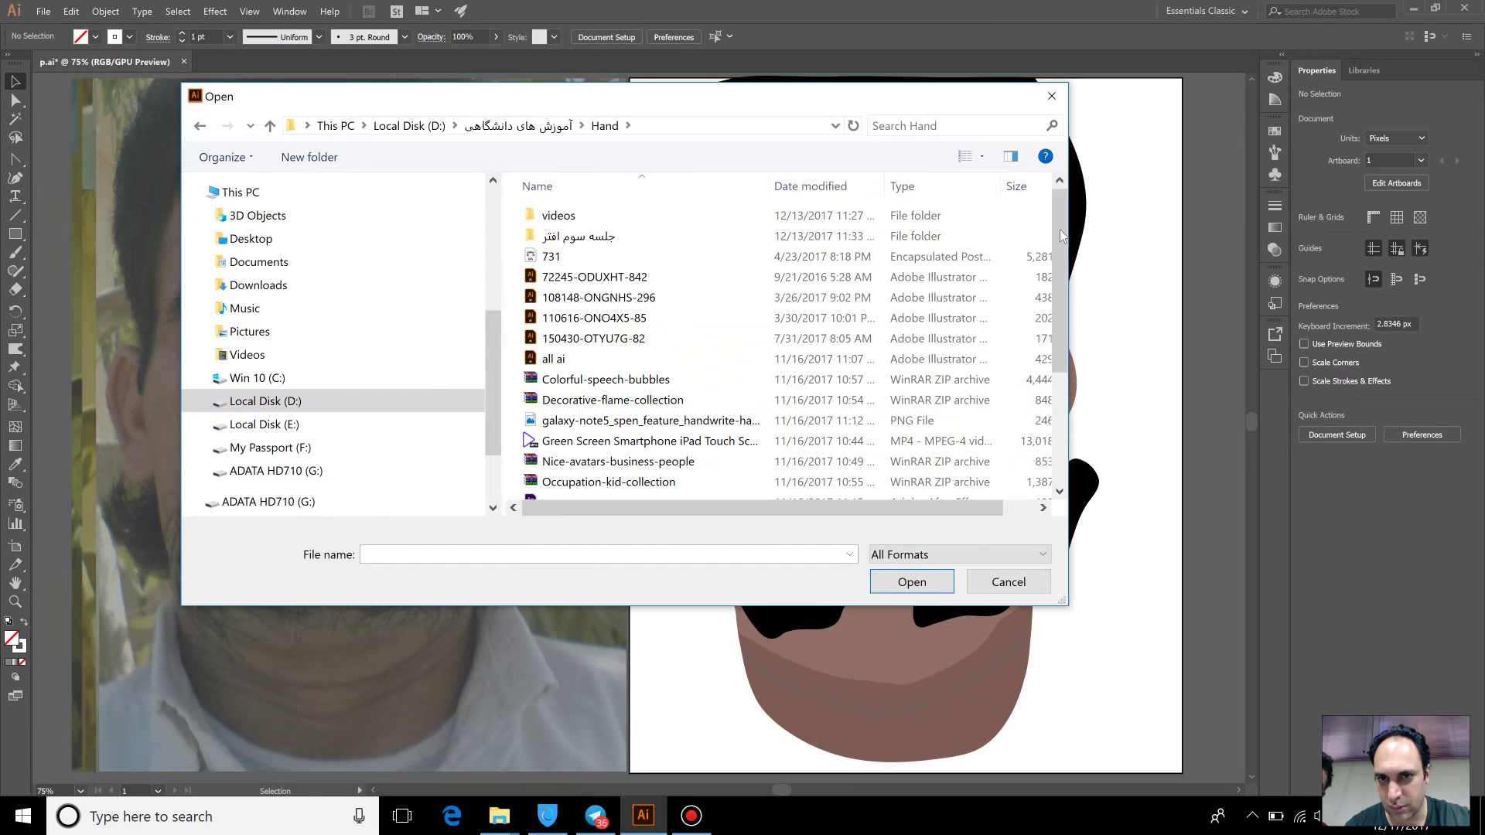
left_click(980, 155)
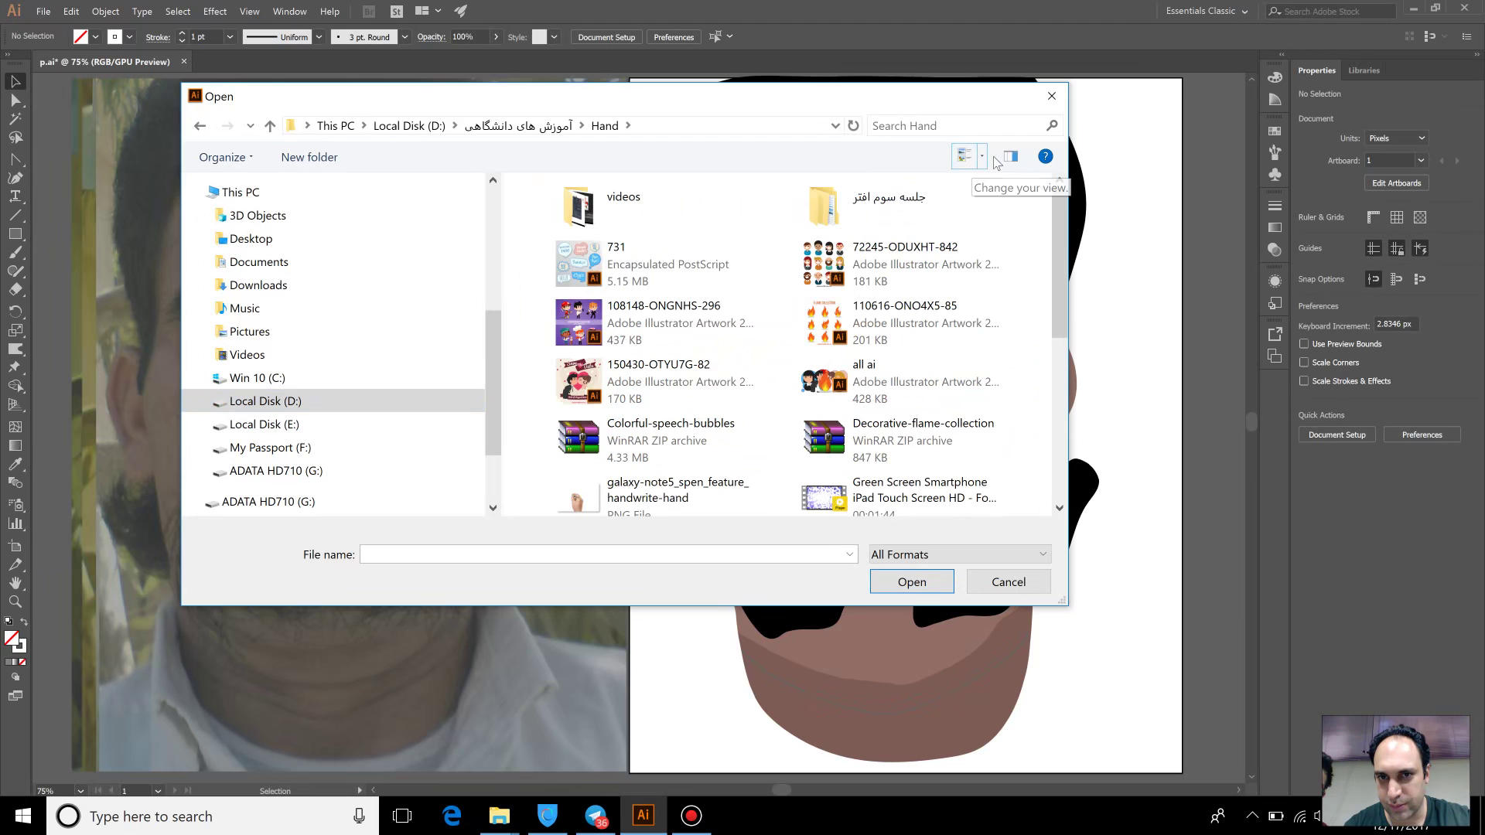
left_click(983, 158)
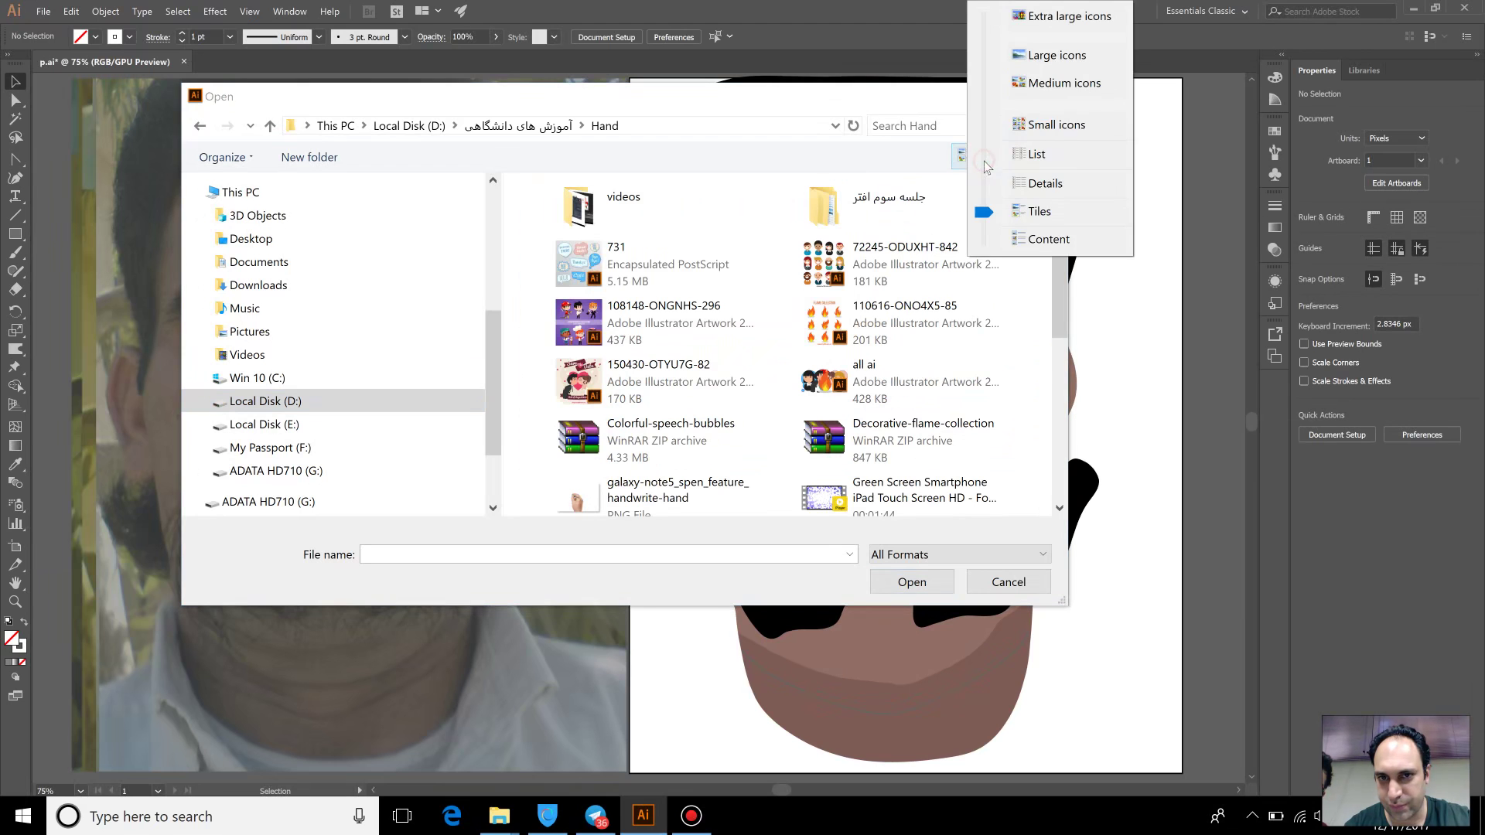
left_click(1046, 54)
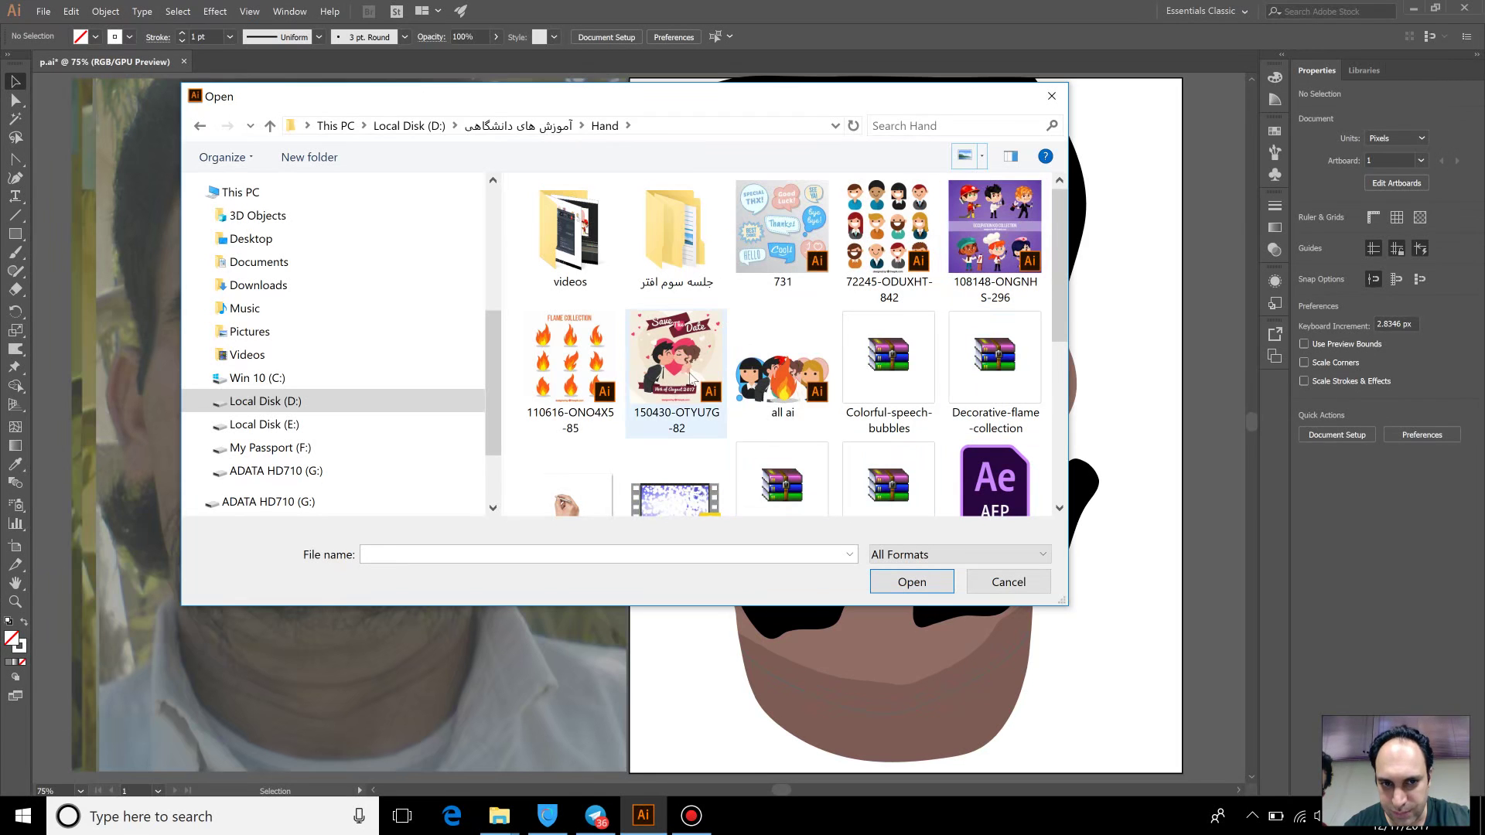
left_click(896, 296)
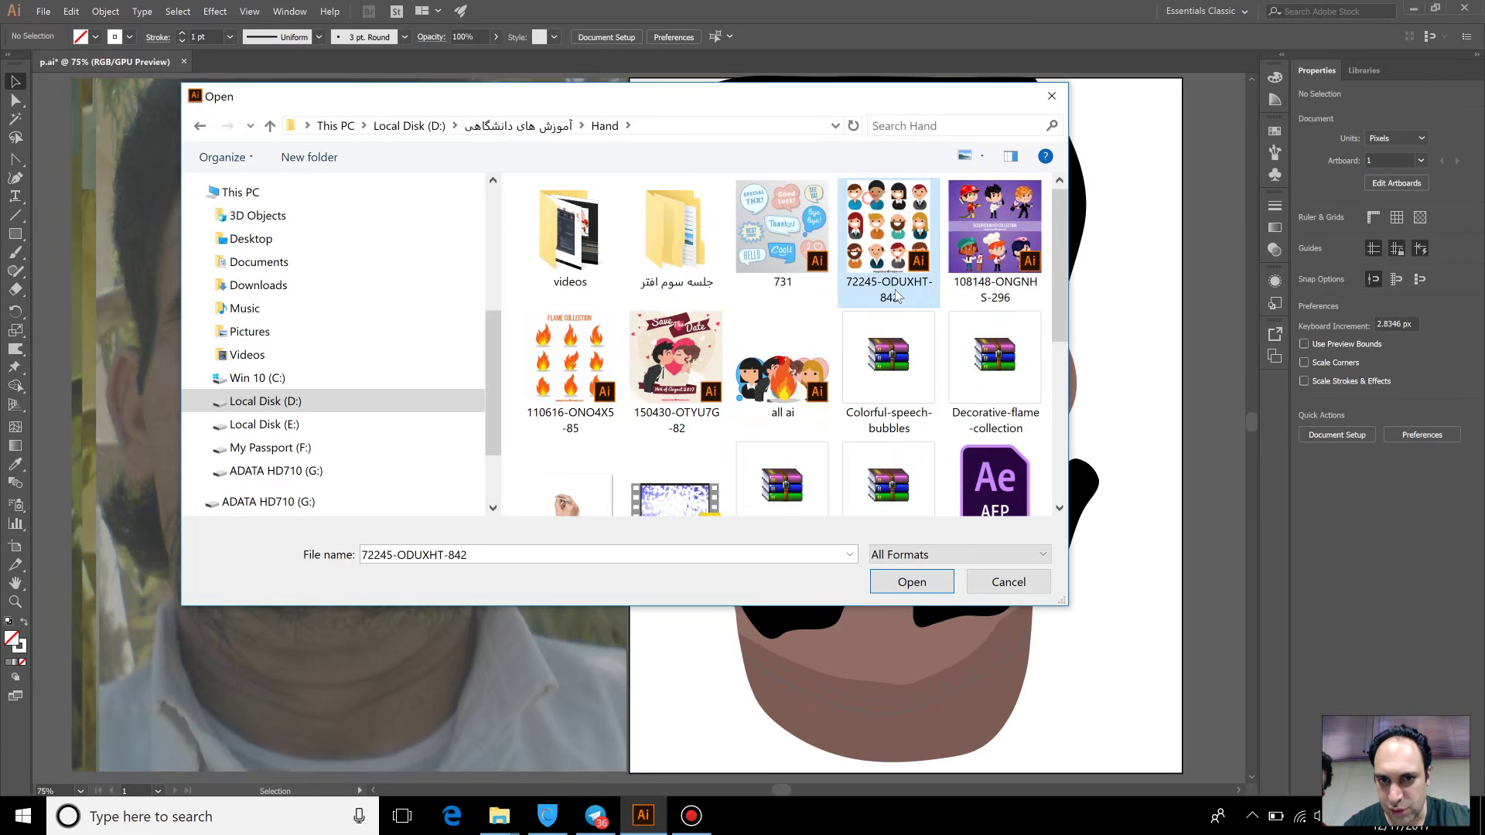
left_click(953, 581)
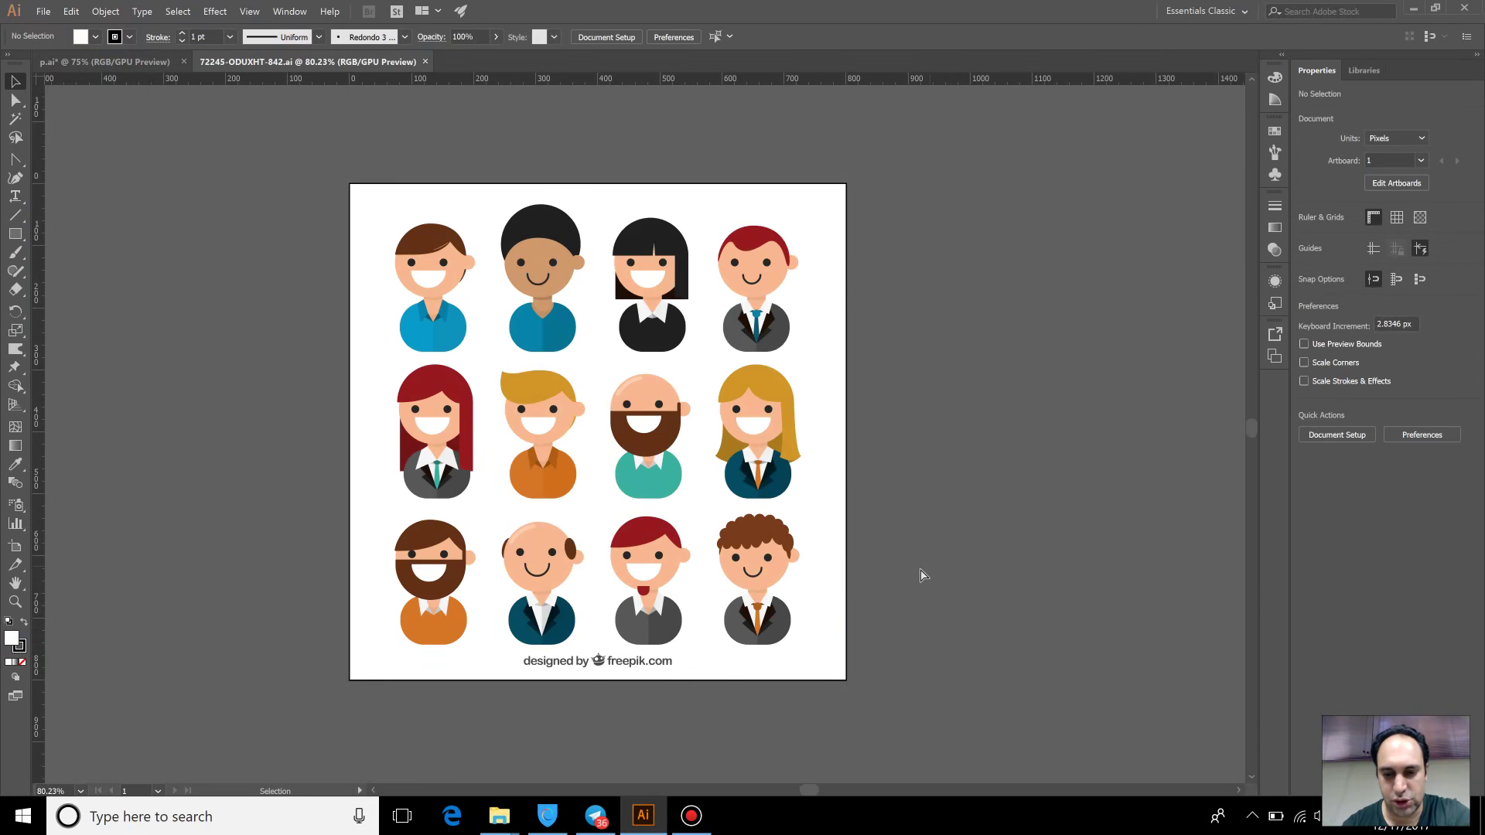
Zoom in on the bottom-row avatars and place the first Pen point beside the bald man
key("ctrl+0")
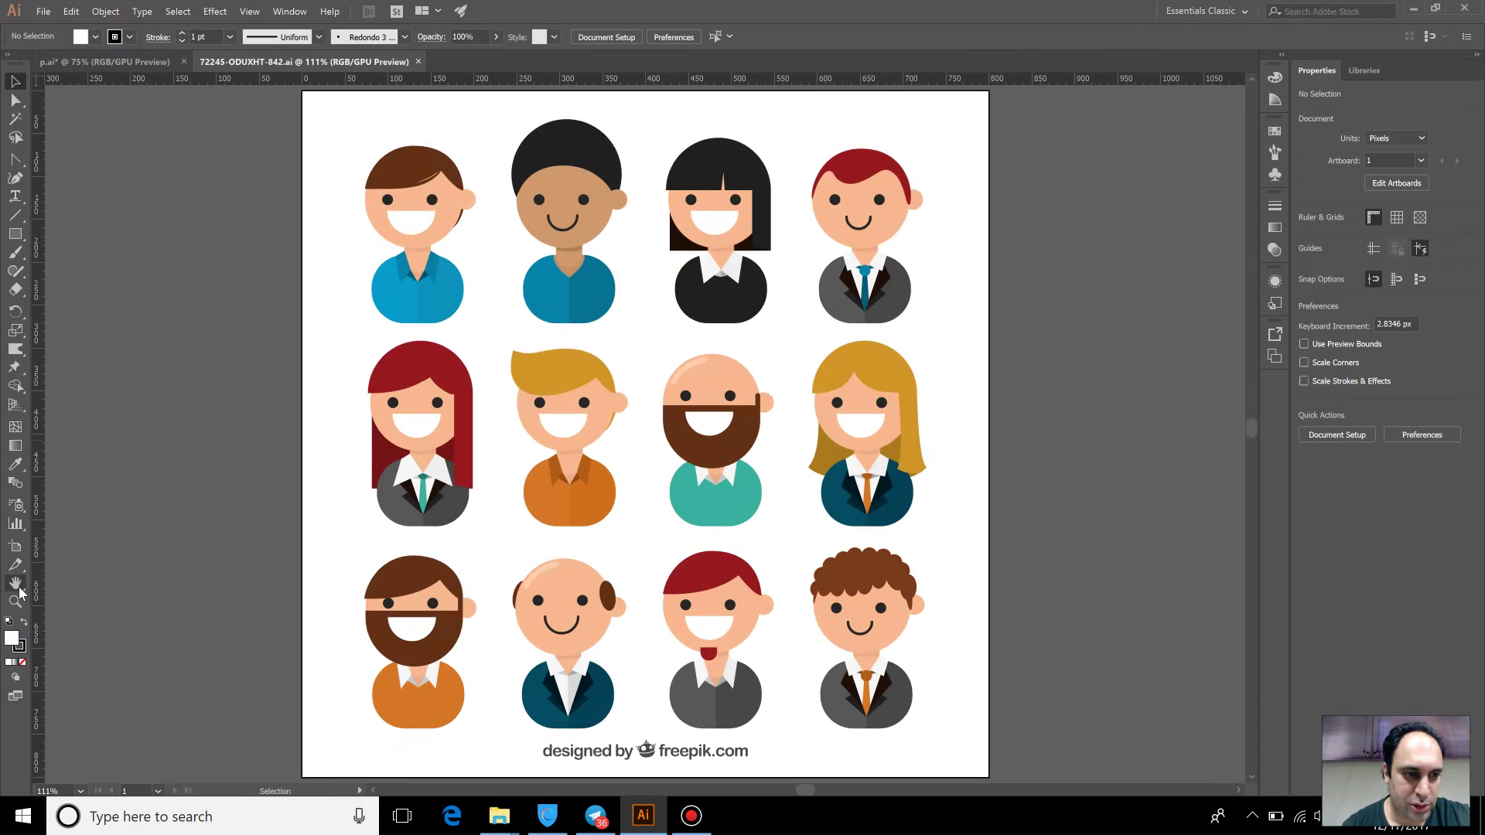
left_click(16, 607)
mouse_move(526, 573)
left_mouse_down()
mouse_move(685, 696)
mouse_move(636, 202)
left_mouse_up()
scroll(635, 201, "down", 2)
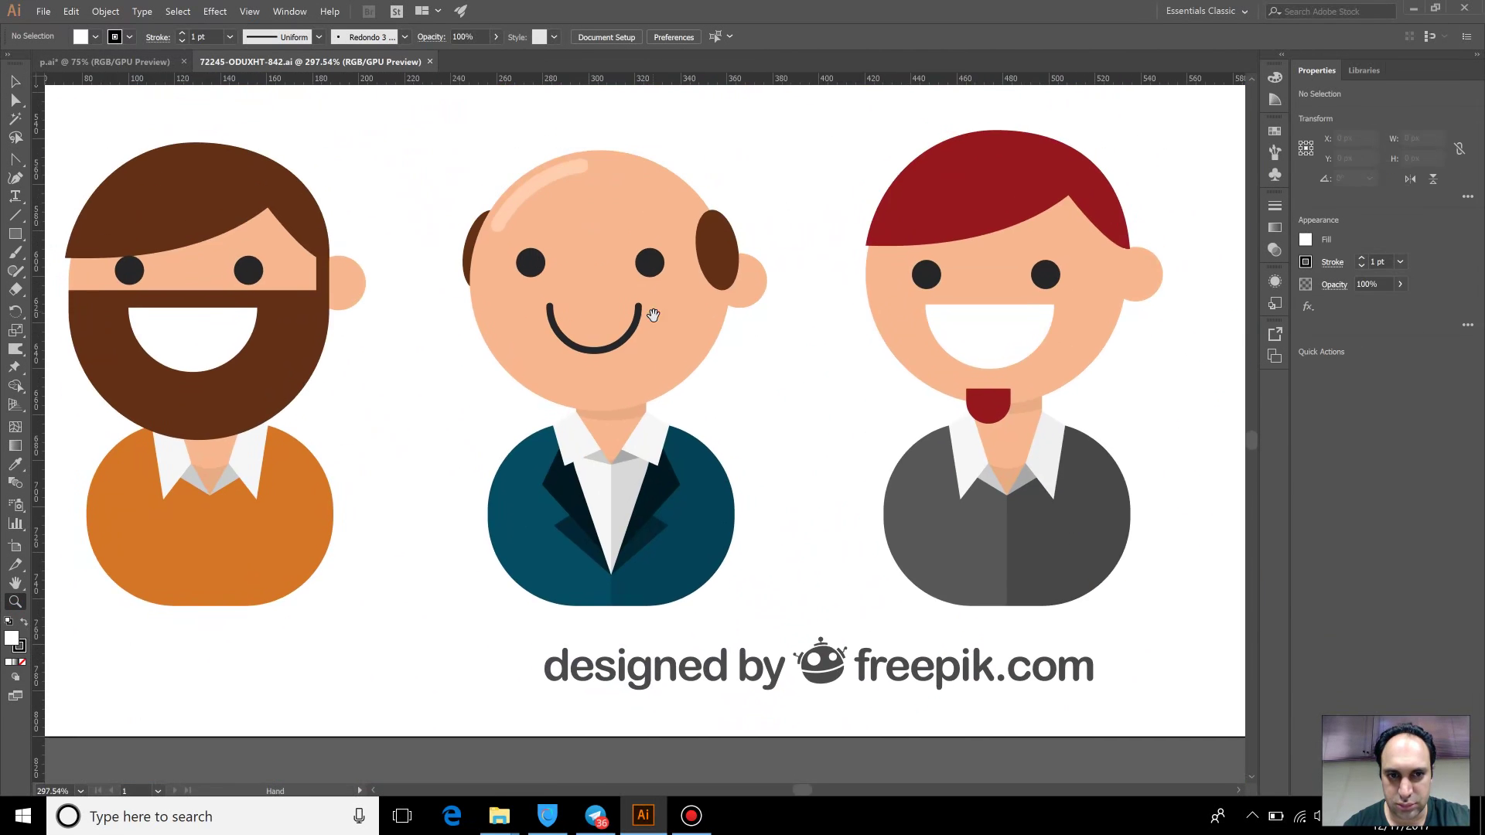
scroll(642, 391, "up", 5)
scroll(656, 342, "down", 1)
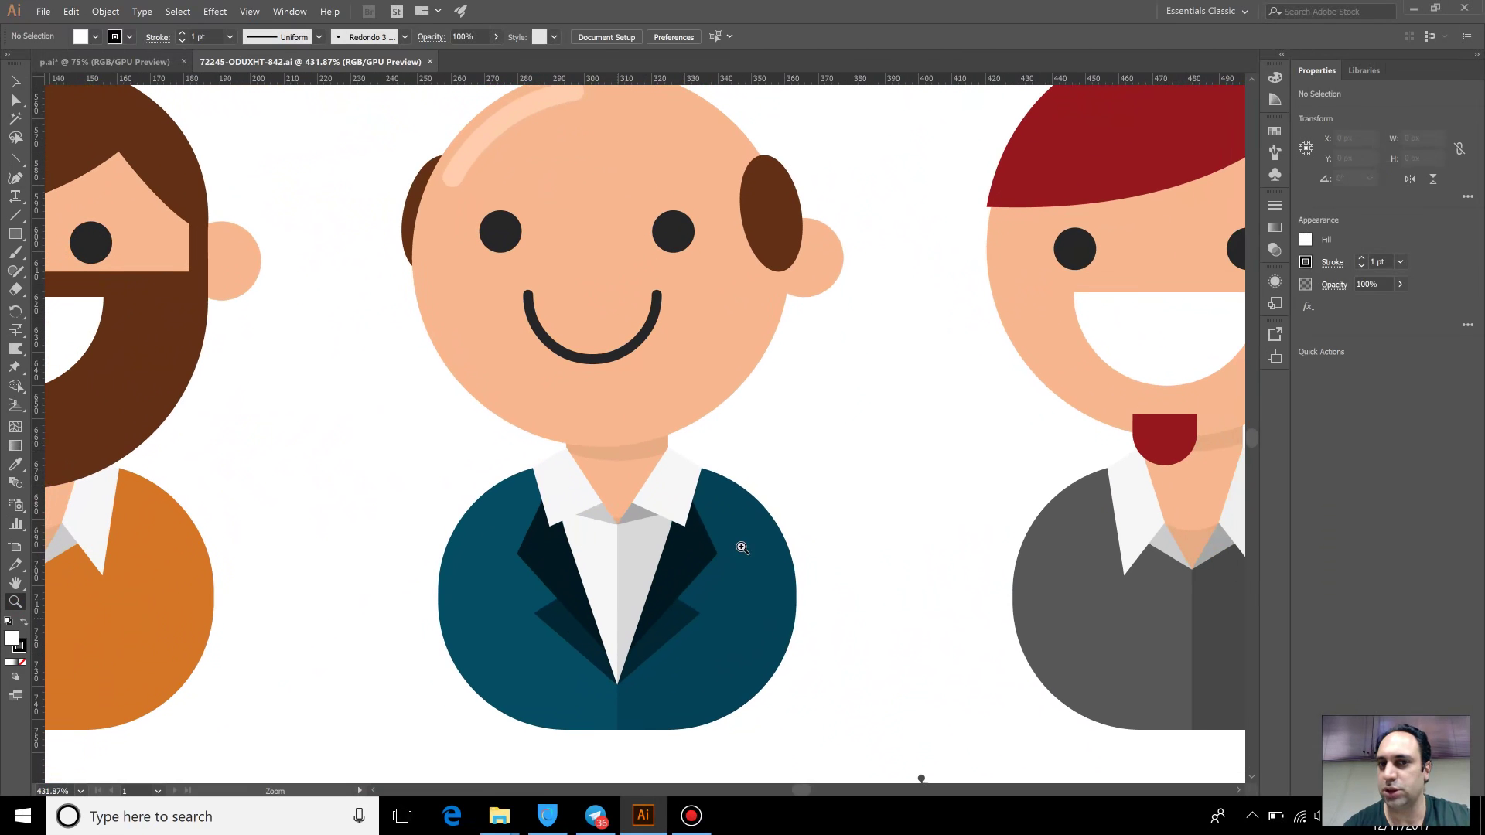
left_click_drag(12, 157, 56, 164)
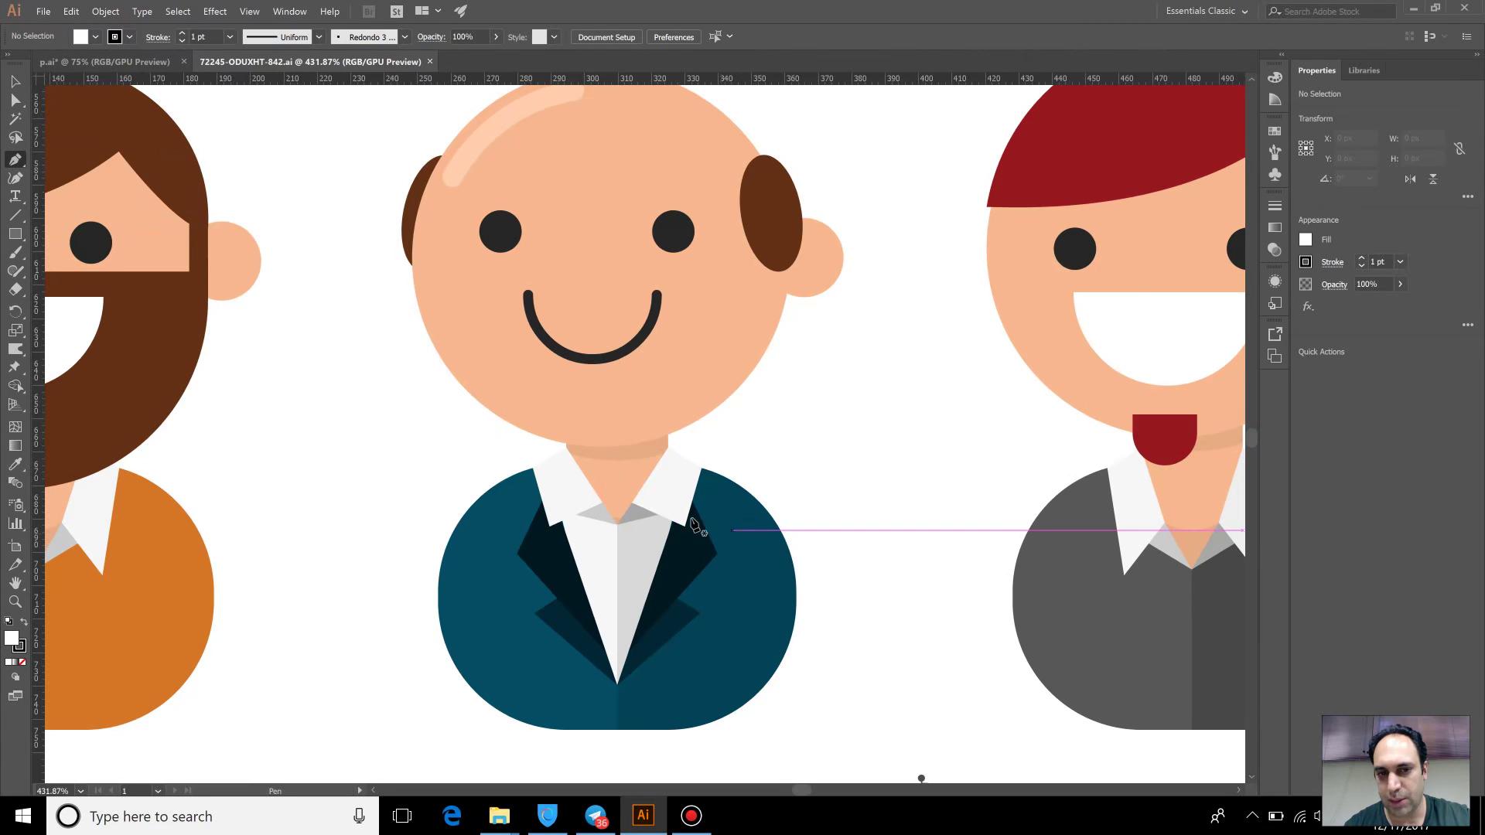
left_click(899, 483)
Click the remaining zigzag corners and close the lightning-bolt path at its start
left_click(973, 534)
left_click(919, 615)
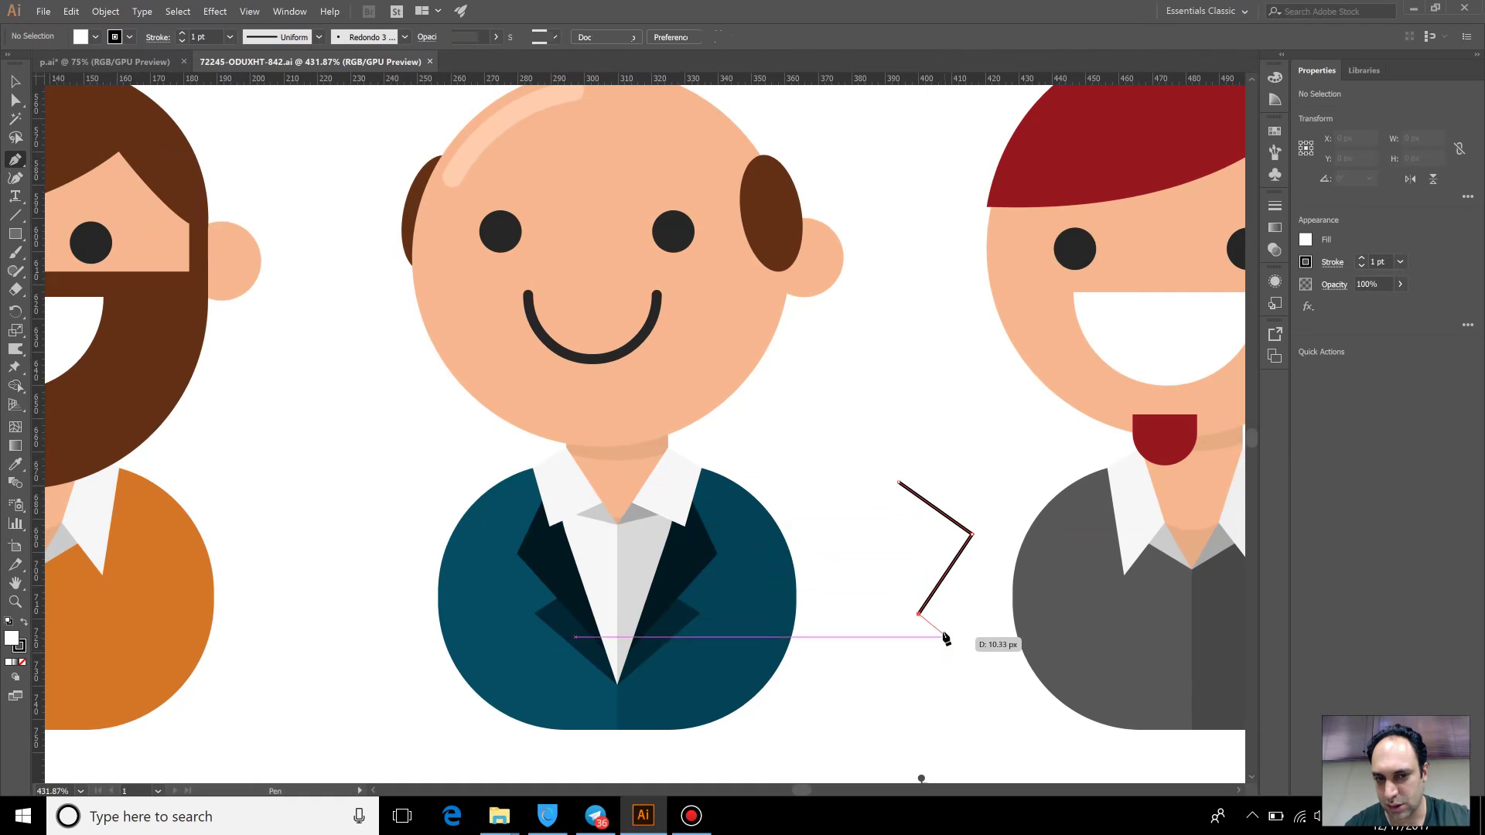
left_click(943, 632)
left_click(861, 741)
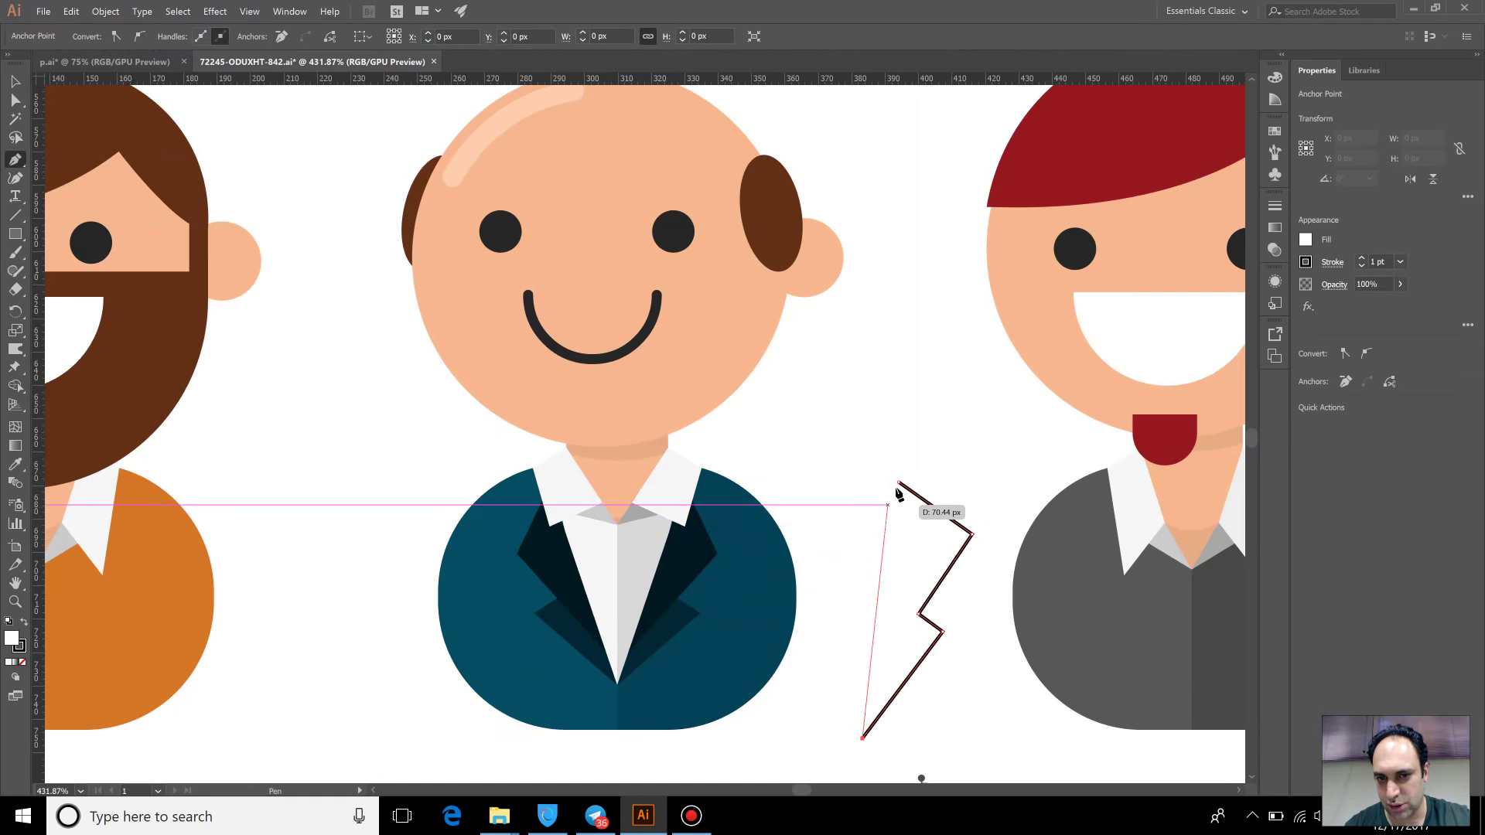
left_click(899, 483)
Select the lightning bolt and set its stroke to None
left_click(16, 82)
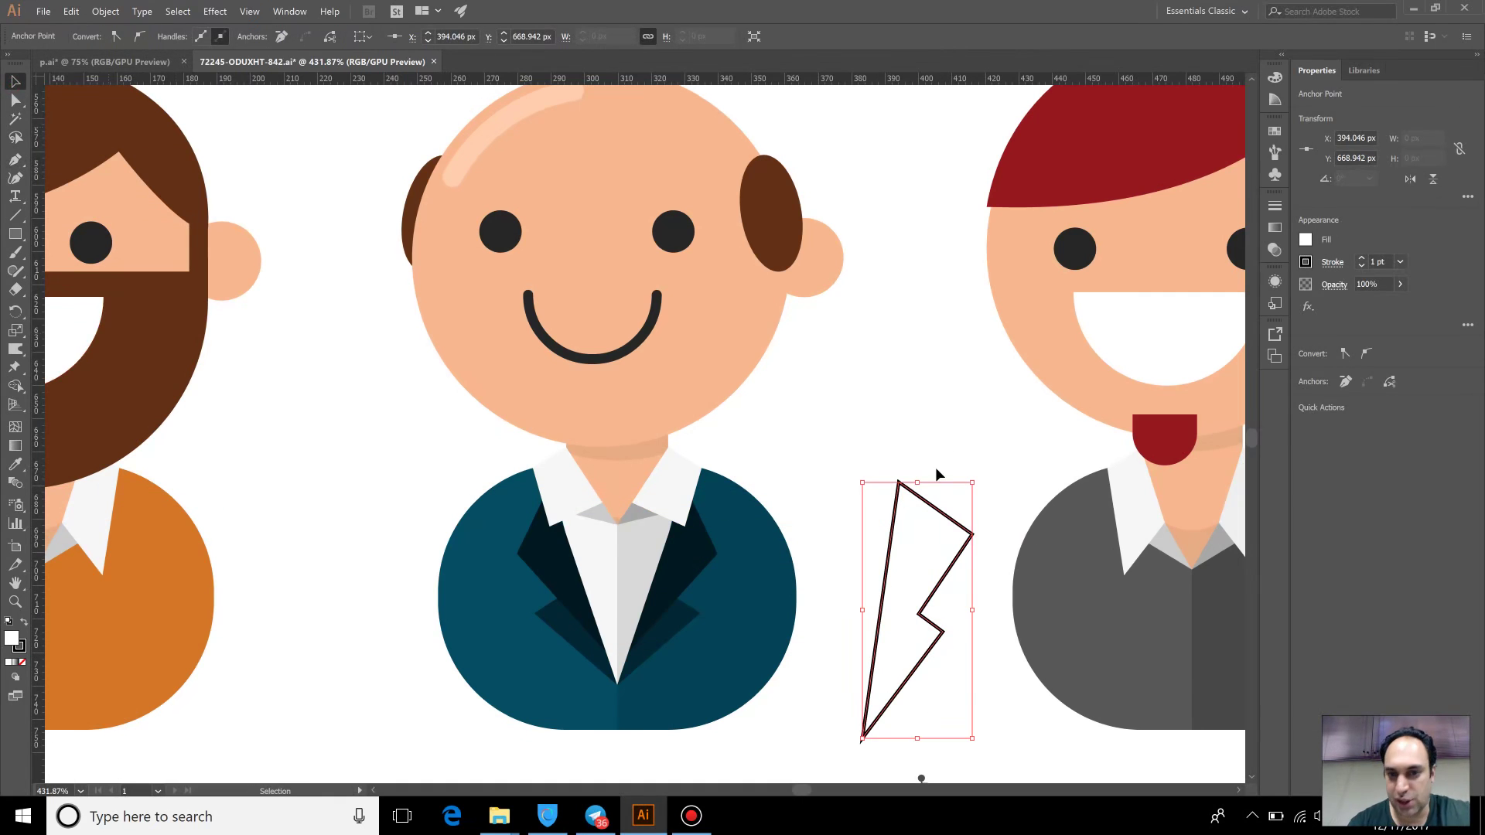
left_click(936, 416)
left_click(934, 510)
left_click(95, 36)
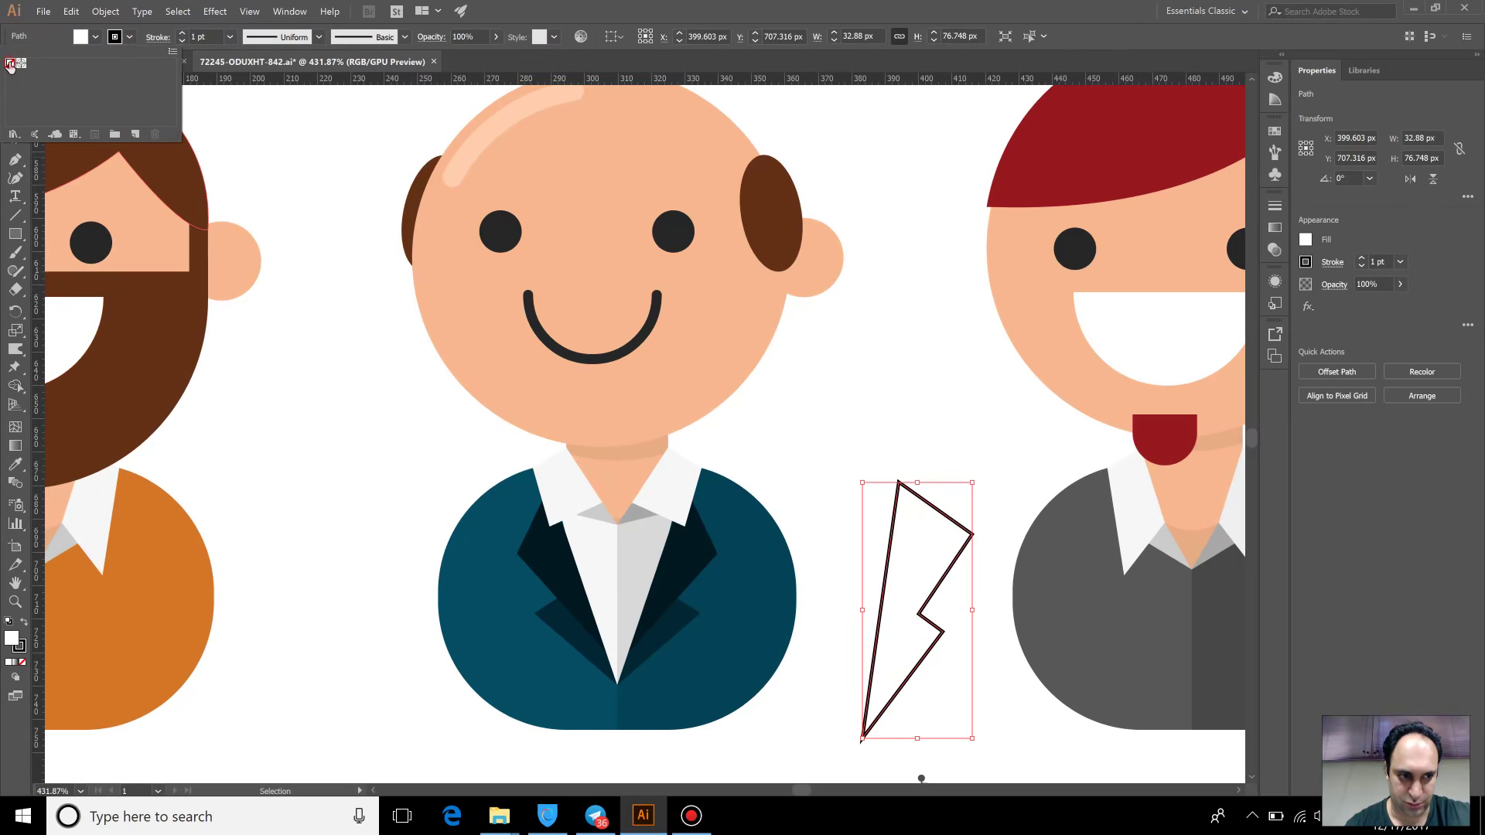
left_click(10, 63)
Fill the bolt dark navy #040128 in the Color Picker, then reselect the bolt
double_click(11, 637)
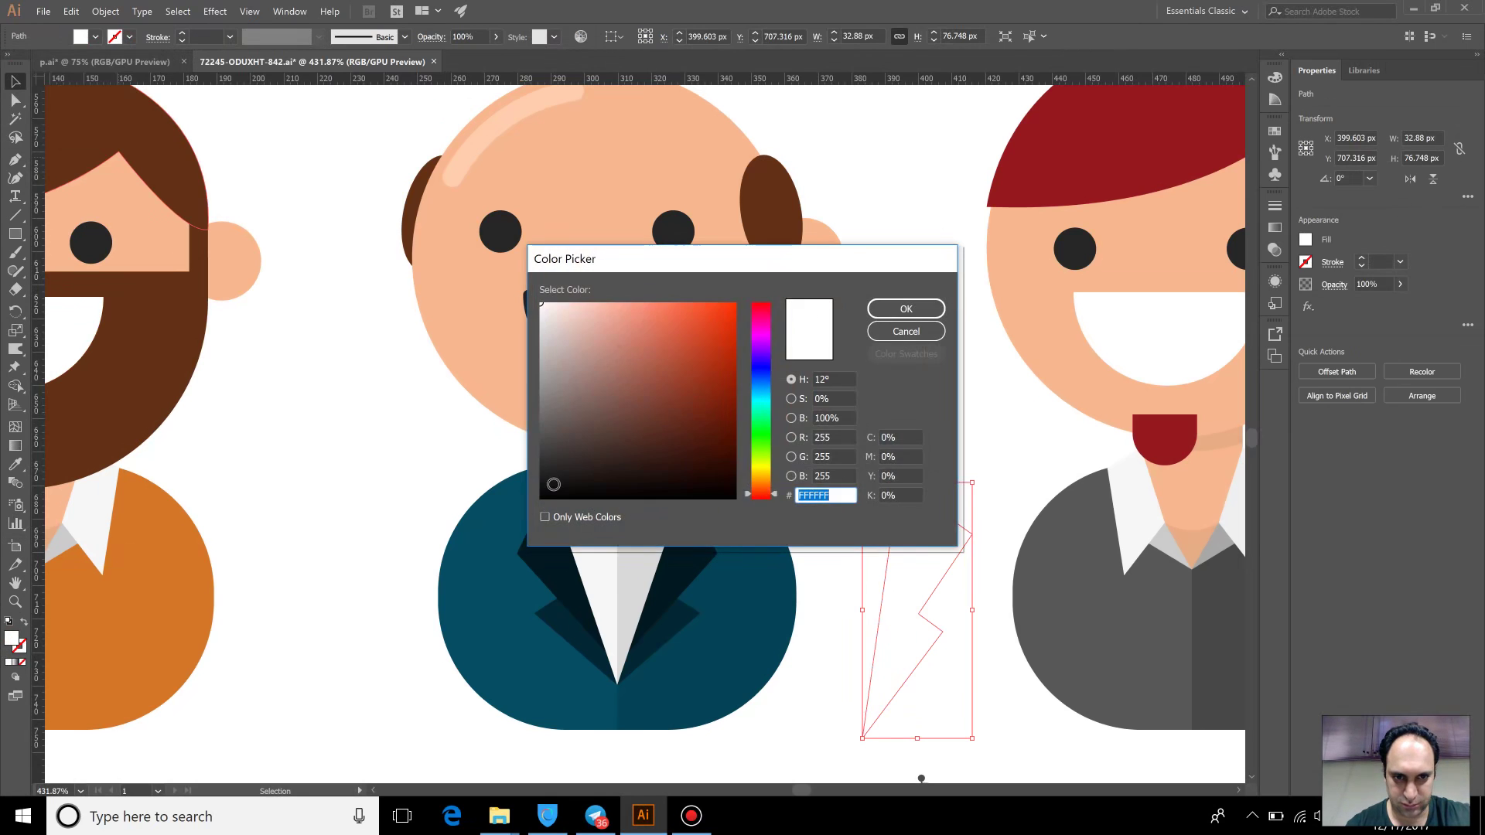
left_click(592, 425)
left_click_drag(732, 424, 732, 469)
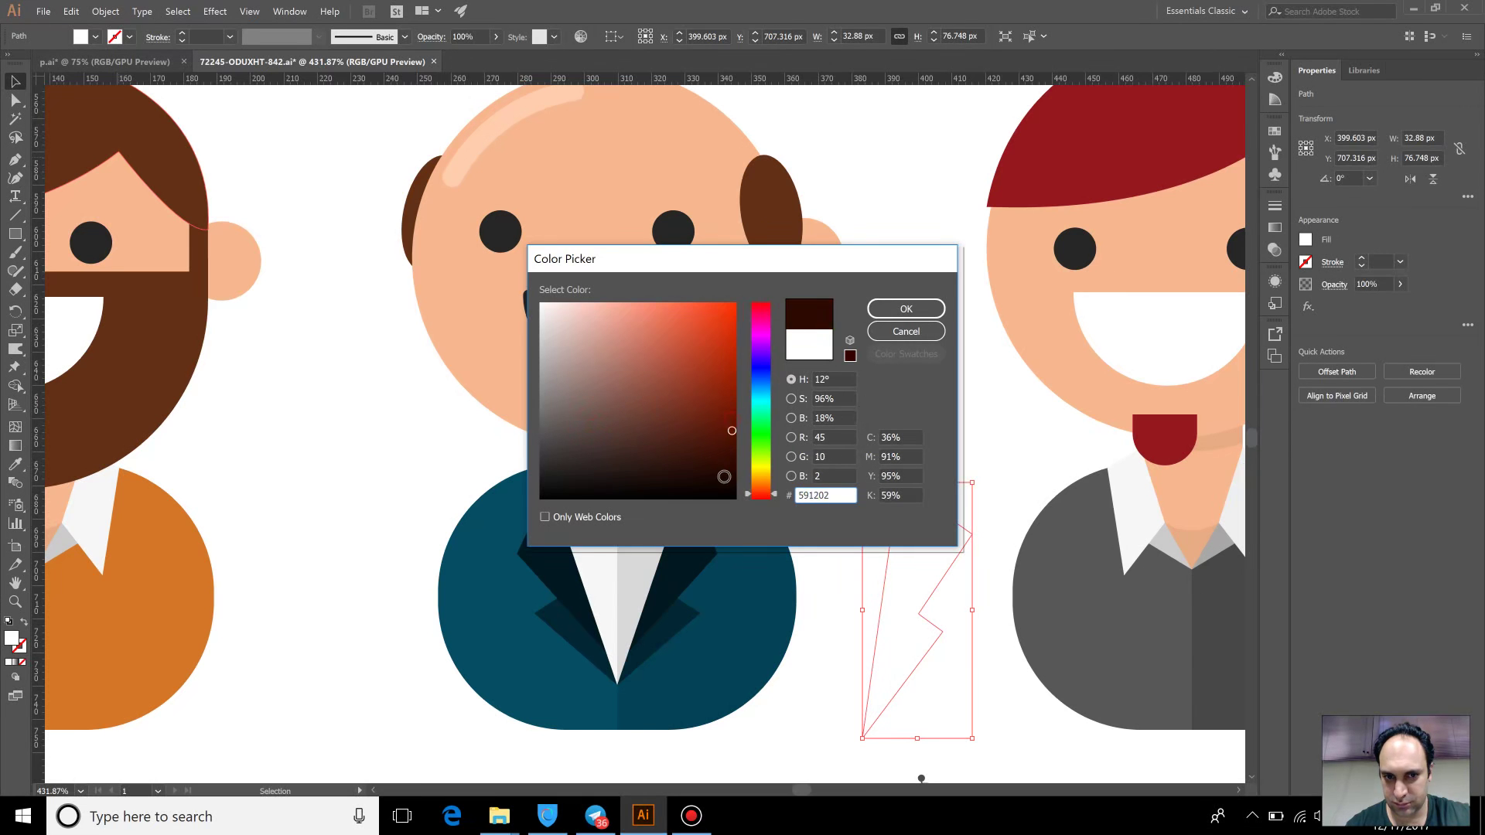
left_click(763, 366)
left_click(901, 309)
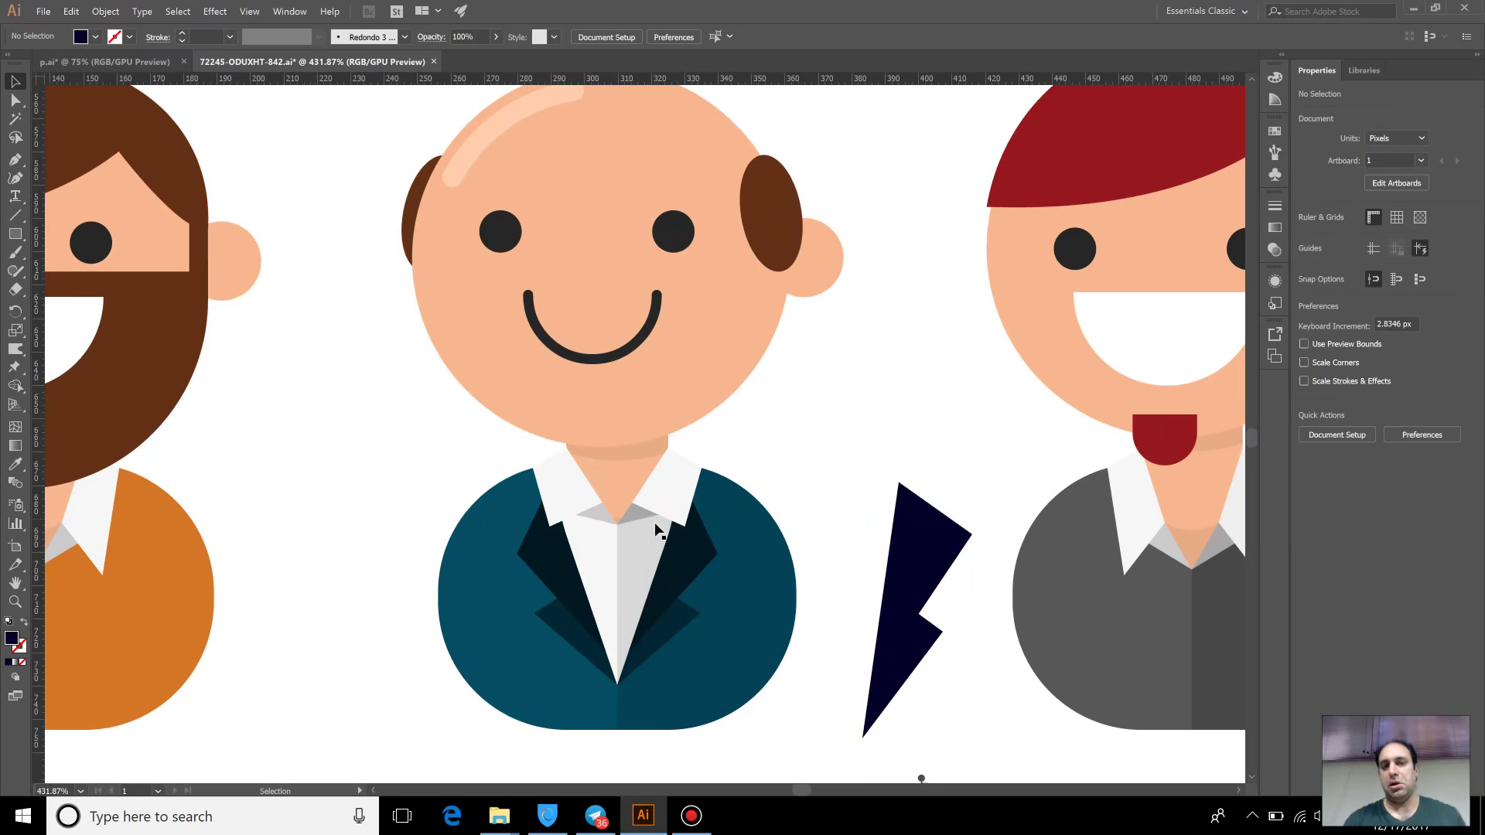
left_click(756, 309)
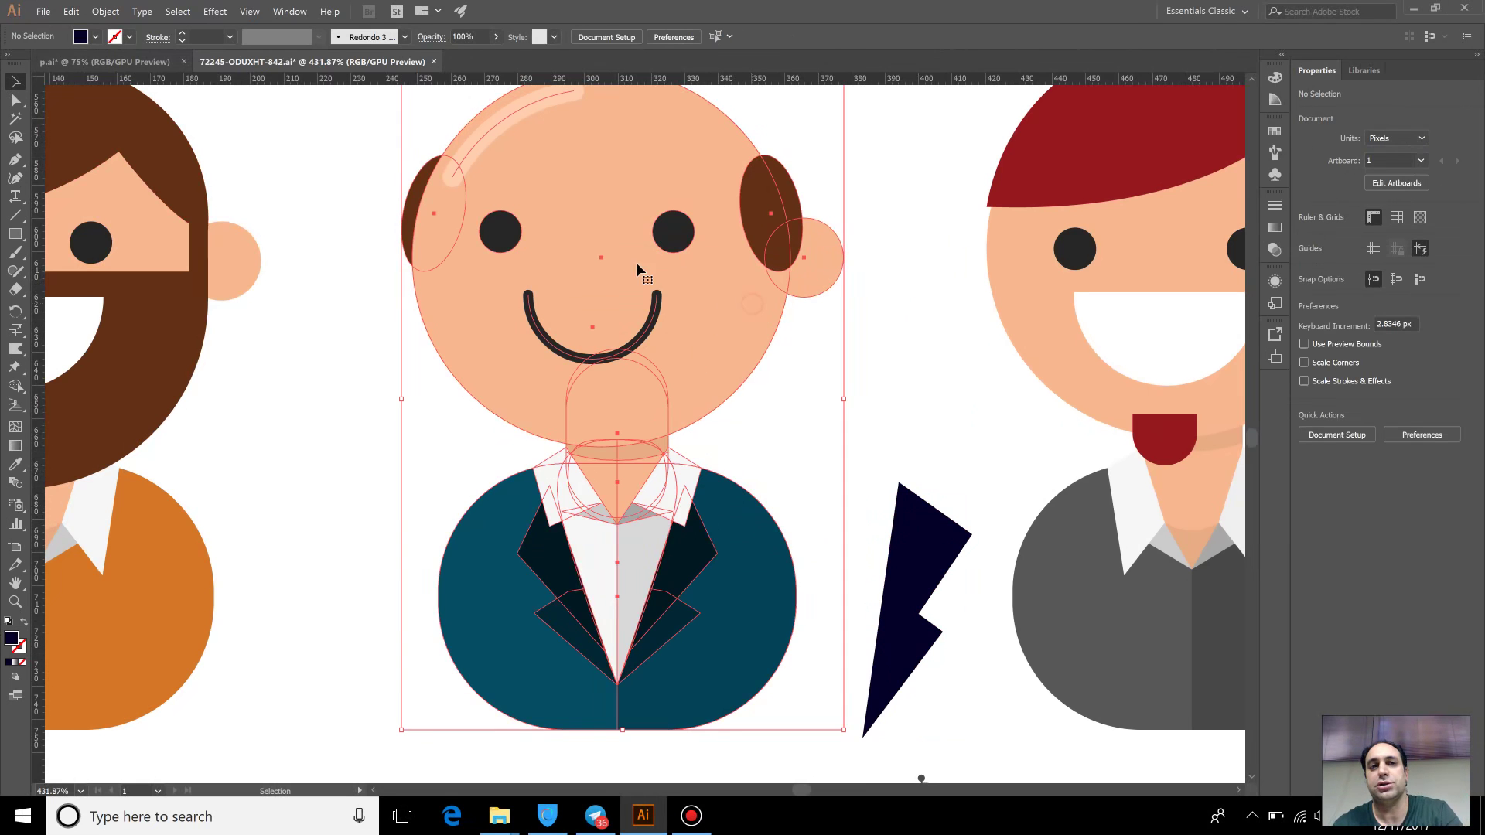
left_click(254, 215)
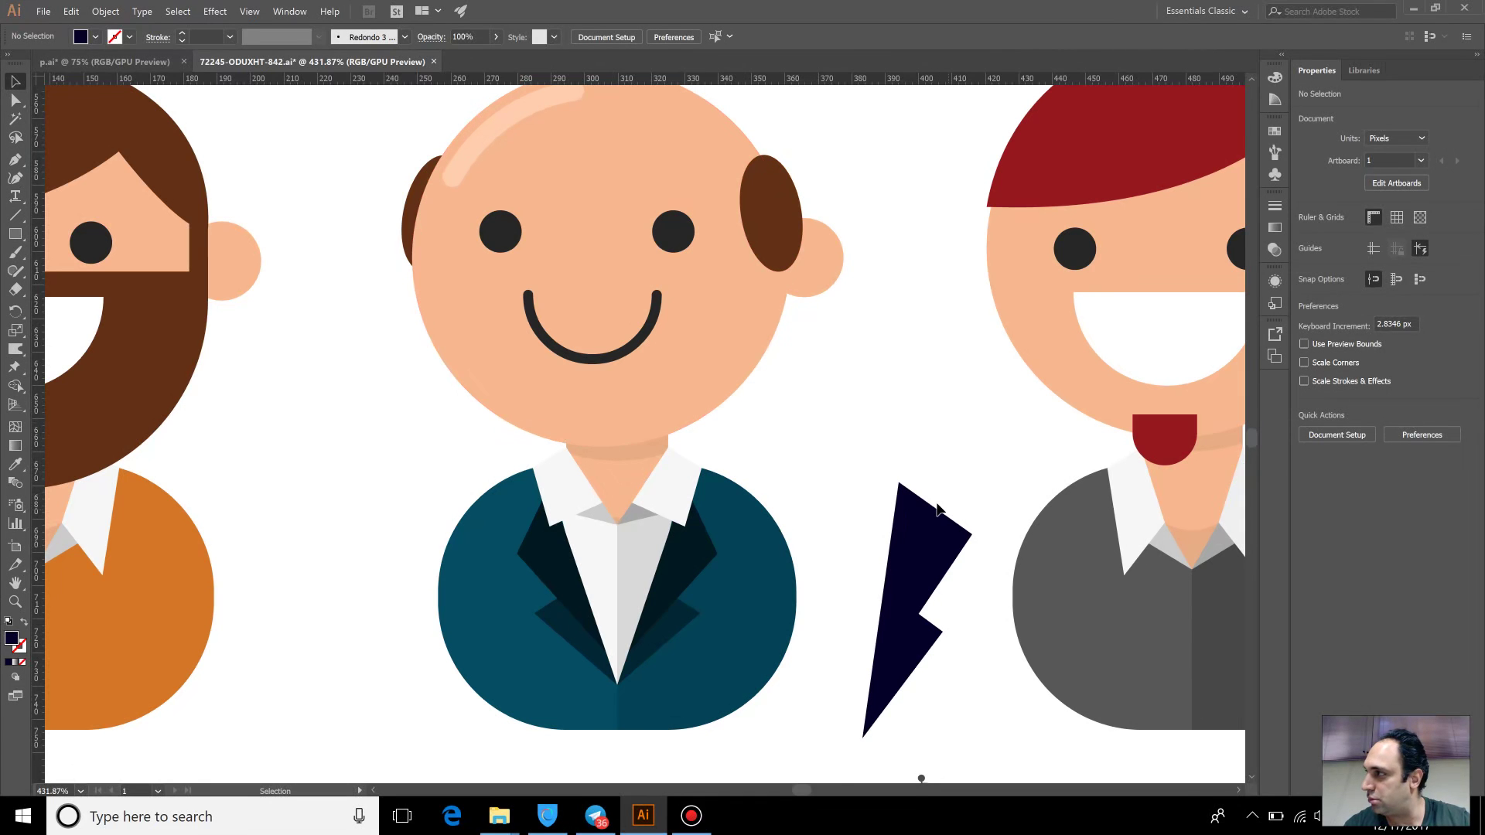
left_click(906, 573)
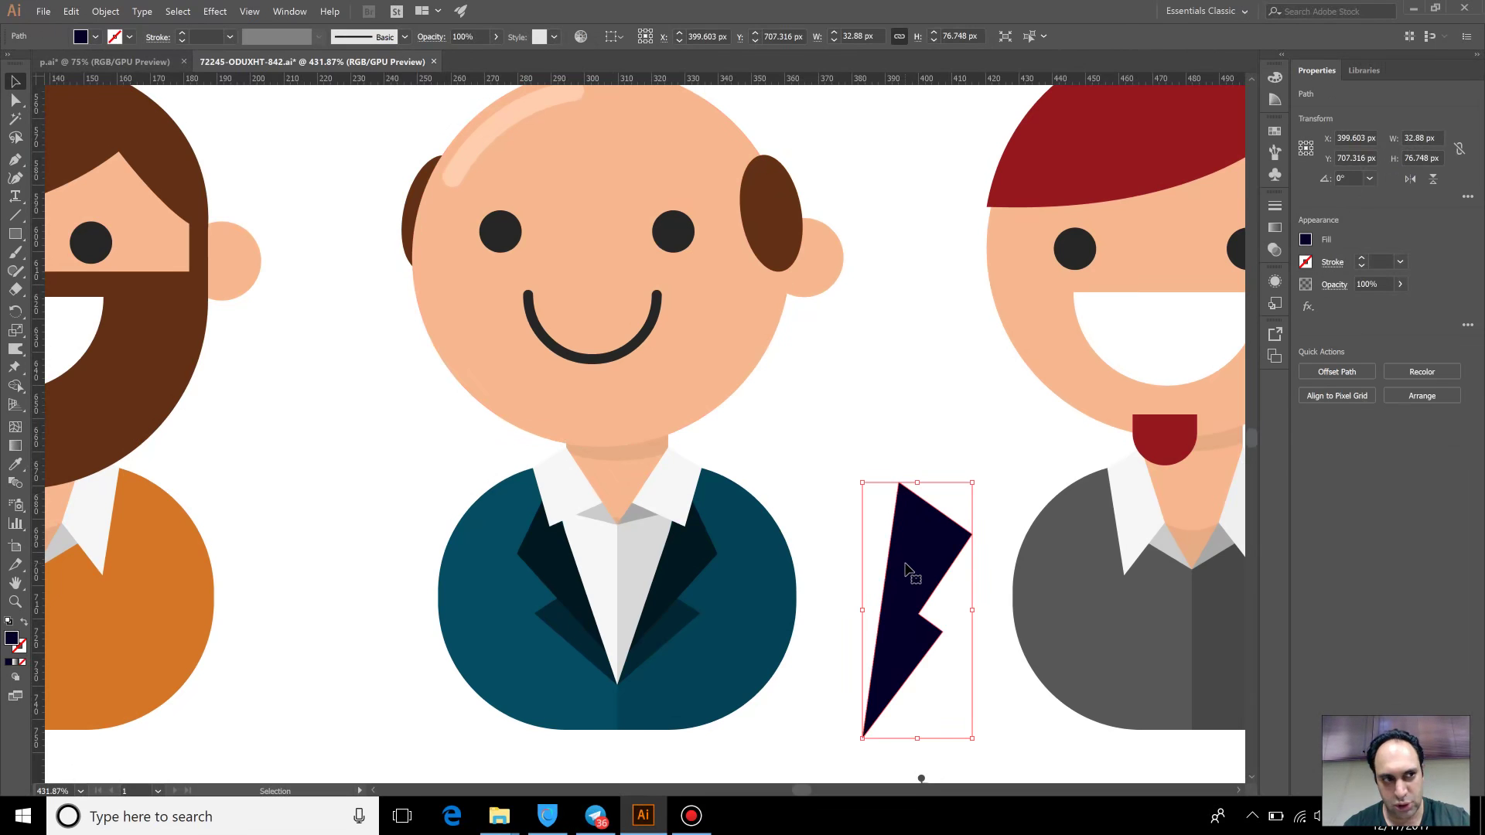
Curve the bolt's left edge and top edges with the Anchor Point tool
left_click_drag(15, 159, 75, 203)
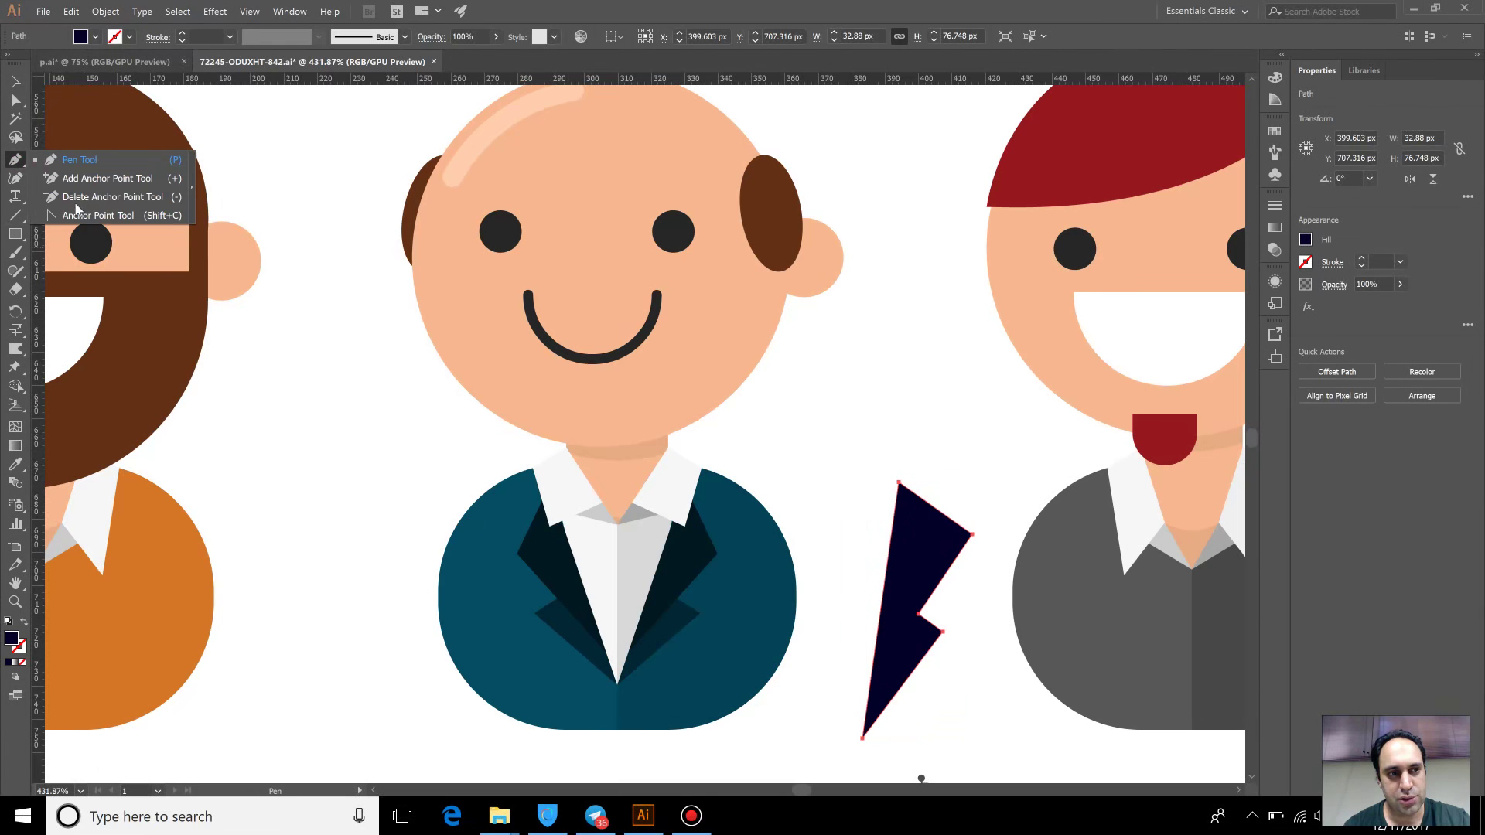
left_click(81, 217)
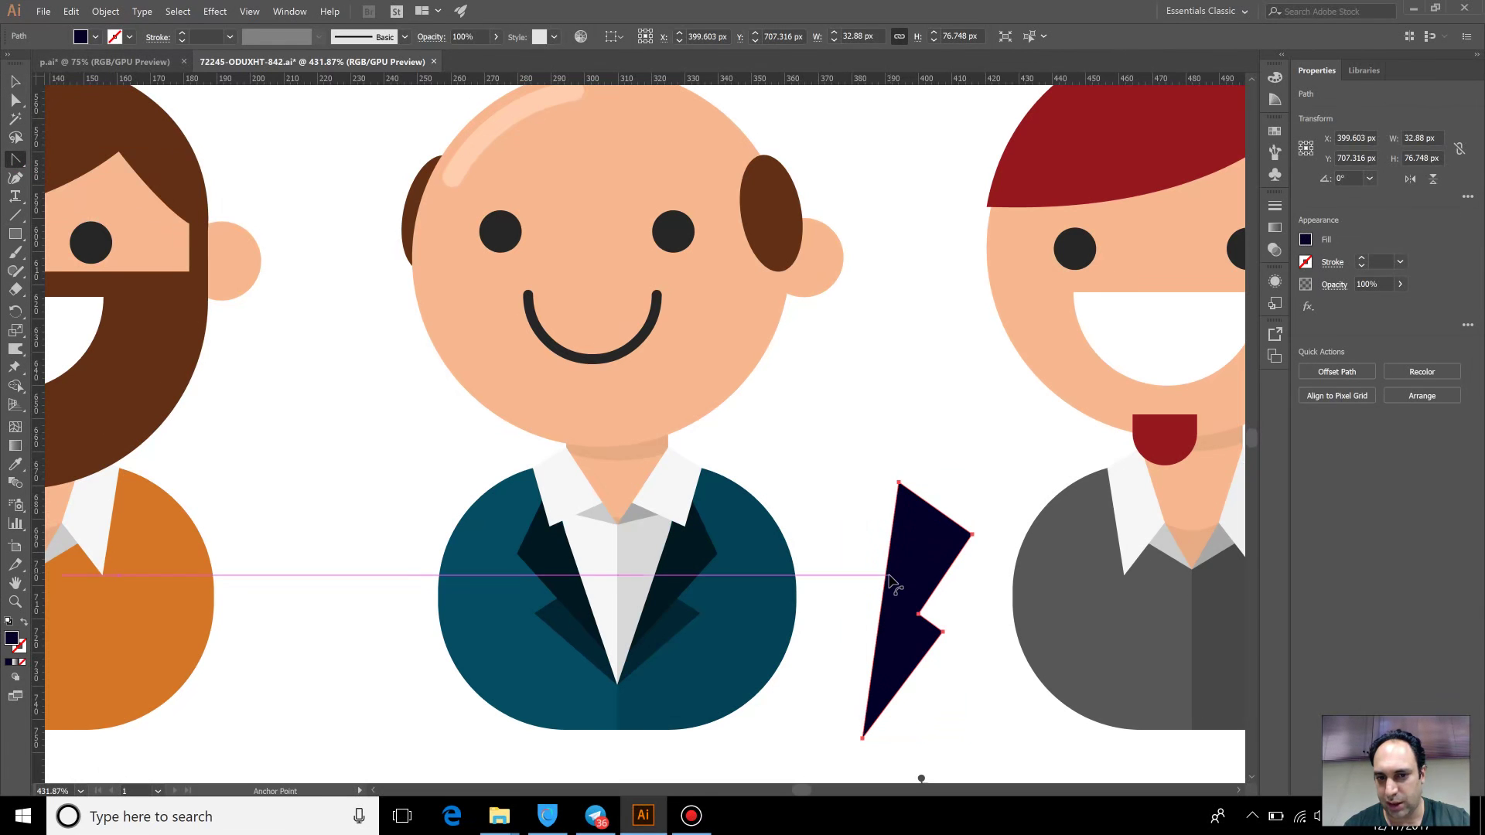
left_click_drag(888, 577, 890, 565)
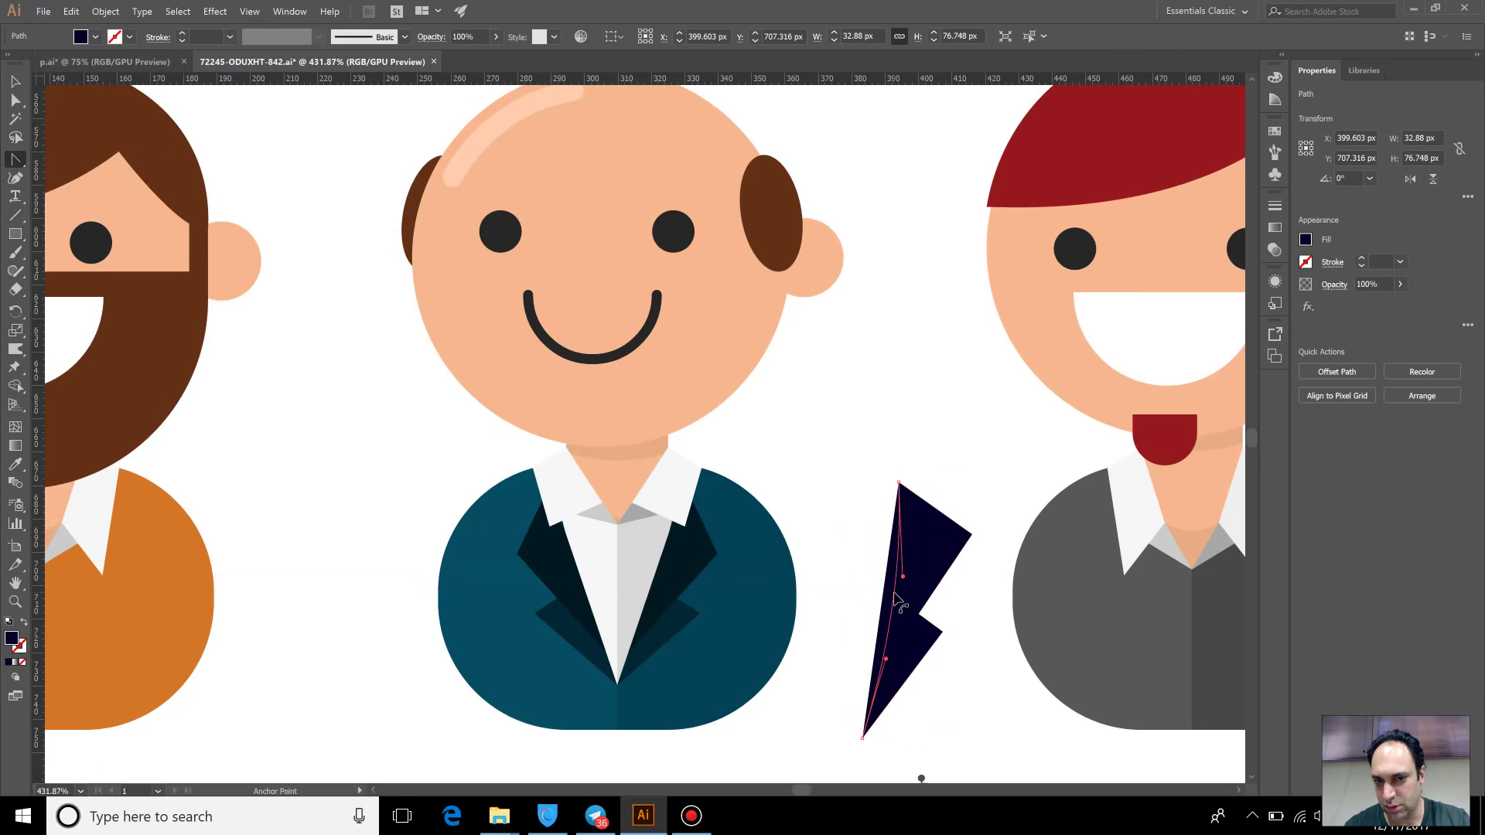
left_click_drag(899, 485, 937, 440)
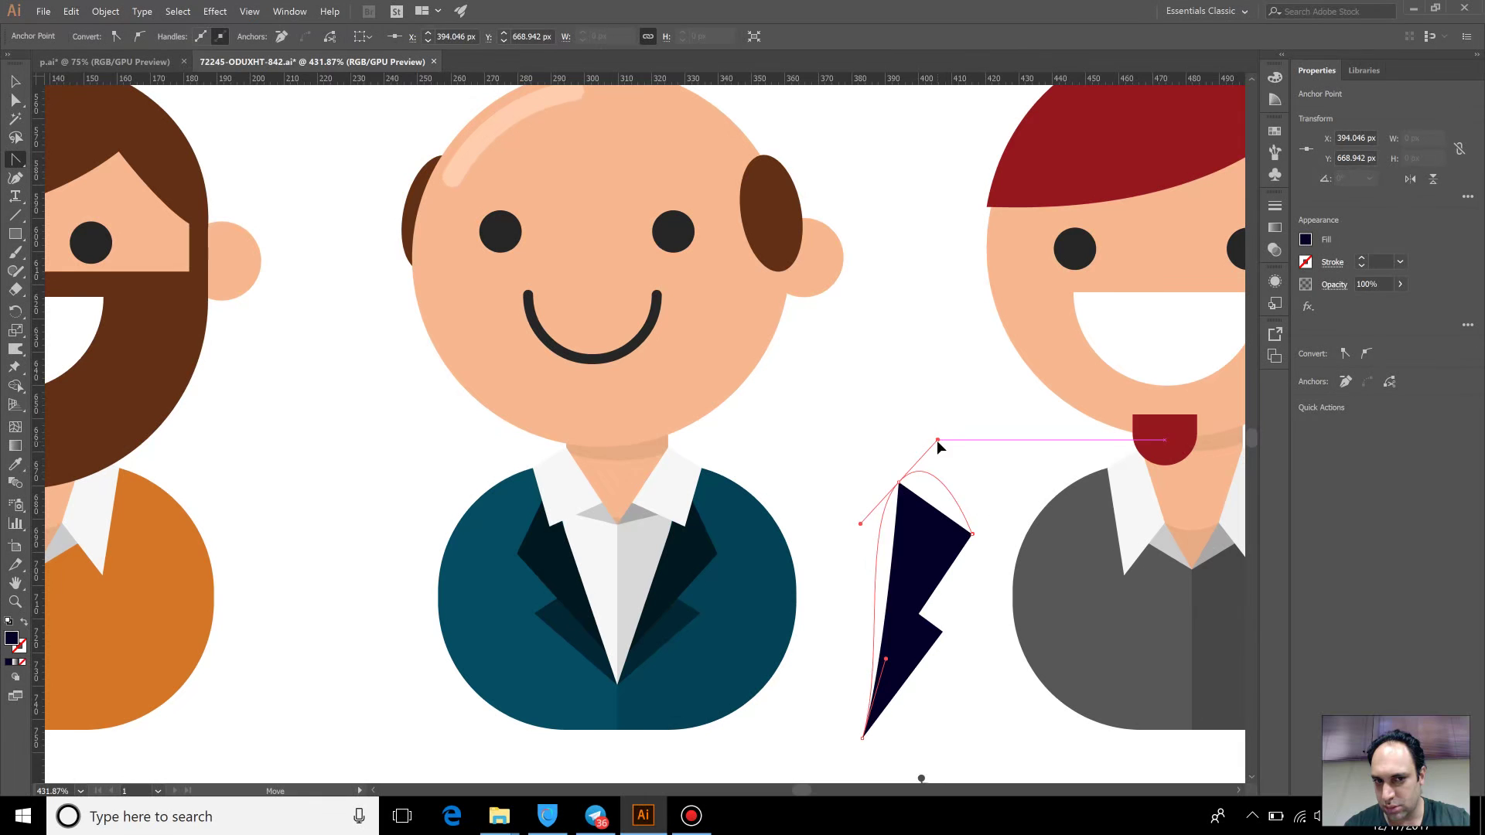
left_click(14, 80)
Zoom out slightly and delete the lightning bolt
left_click(554, 255)
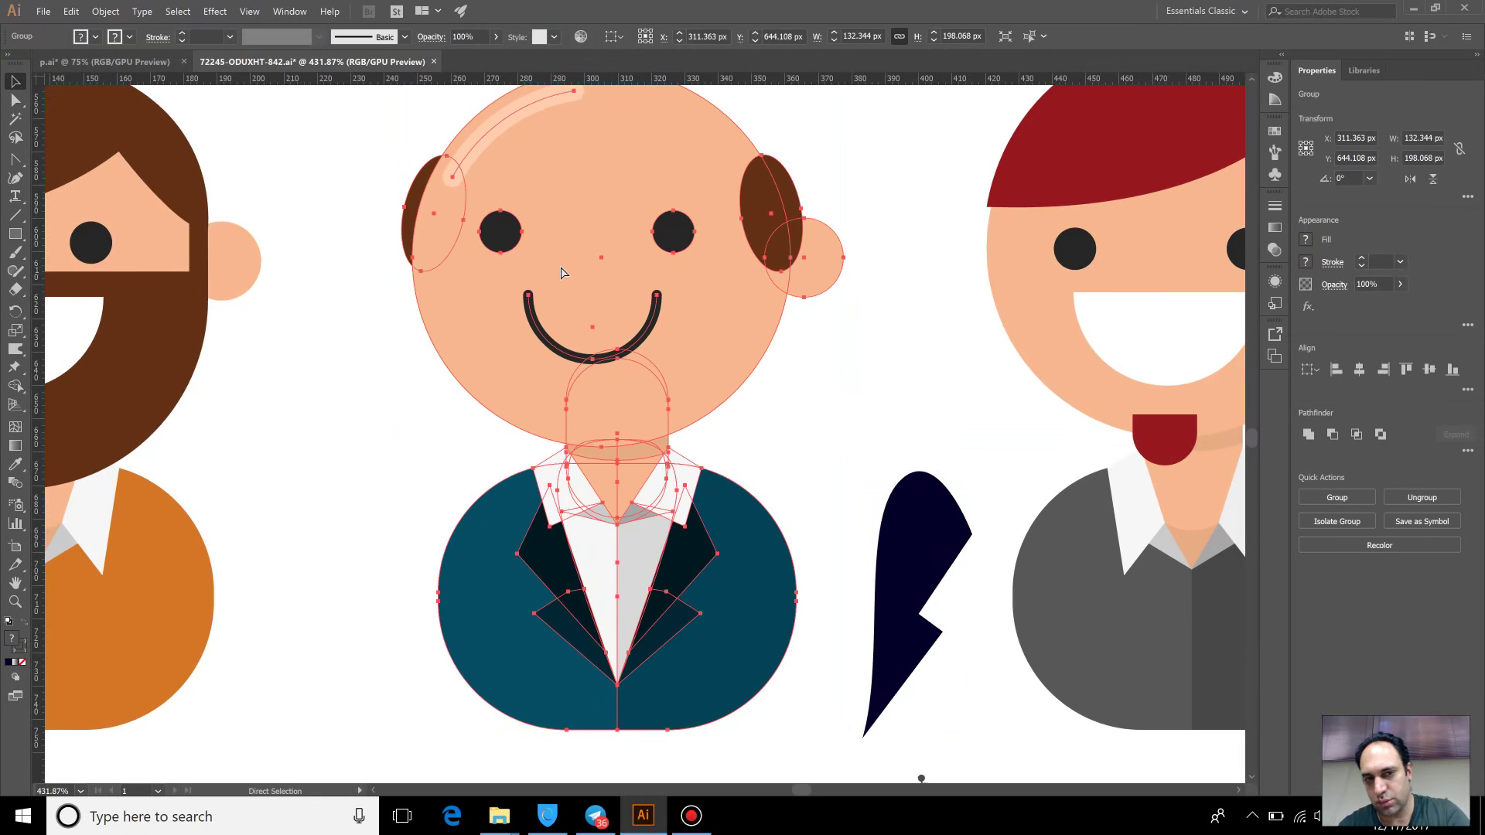
key("ctrl+minus")
key("ctrl+minus")
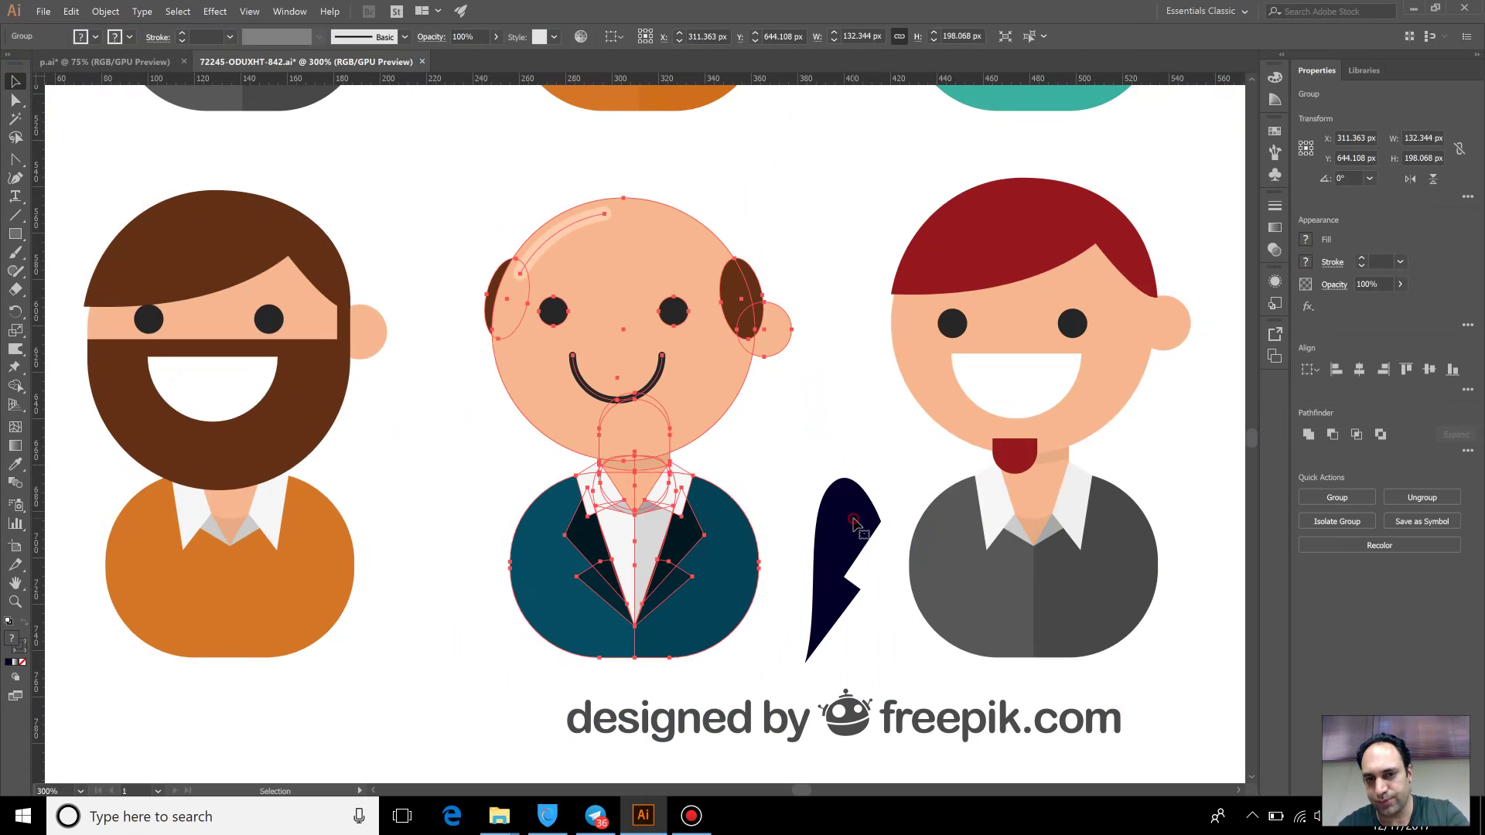
left_click(855, 522)
key("Delete")
Enlarge the bald man proportionally to about 144 by 216 px, then pan to the bearded man
left_click(720, 302)
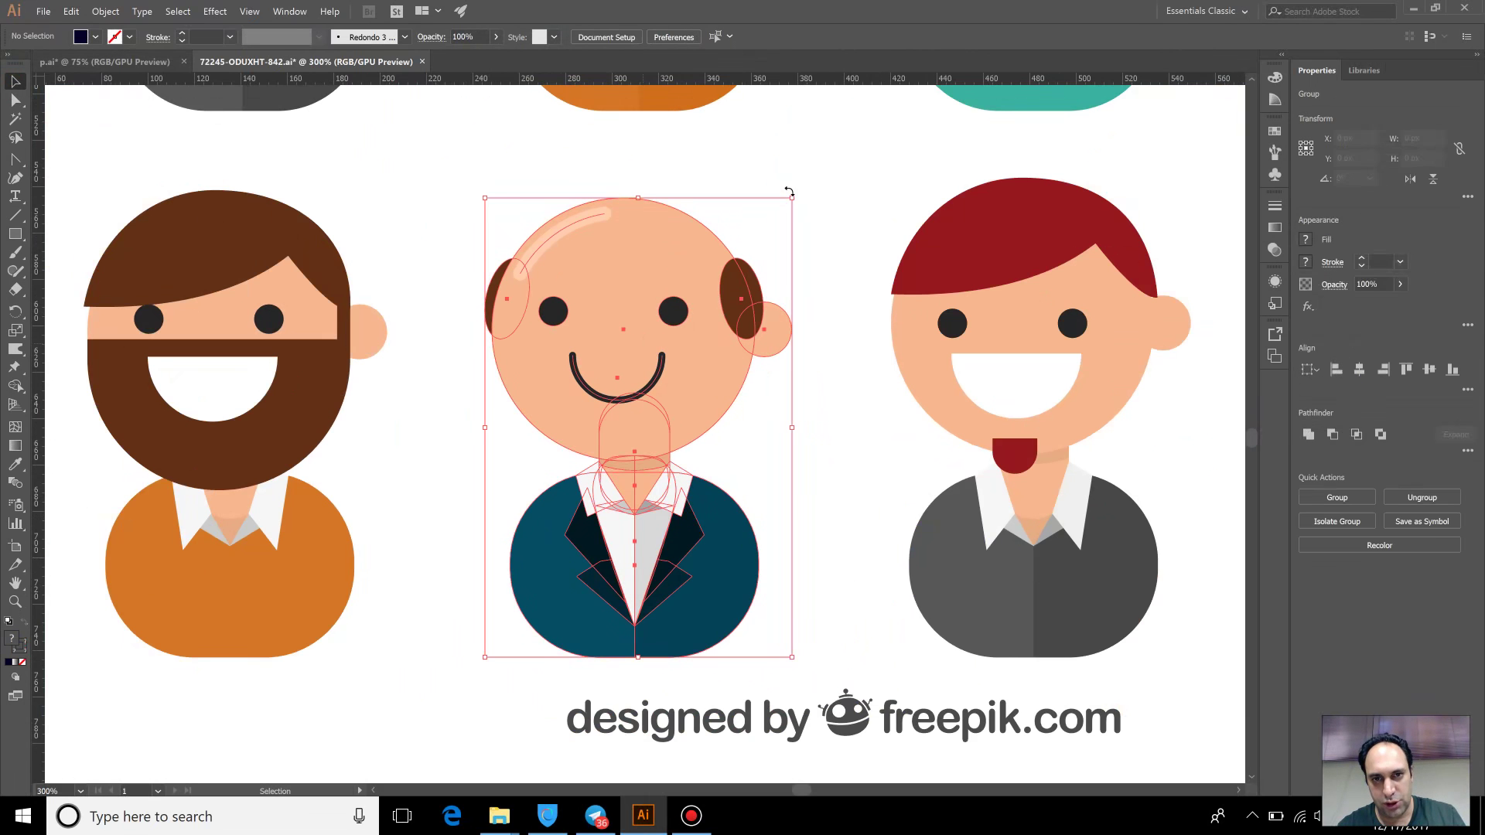
left_click_drag(793, 201, 665, 300)
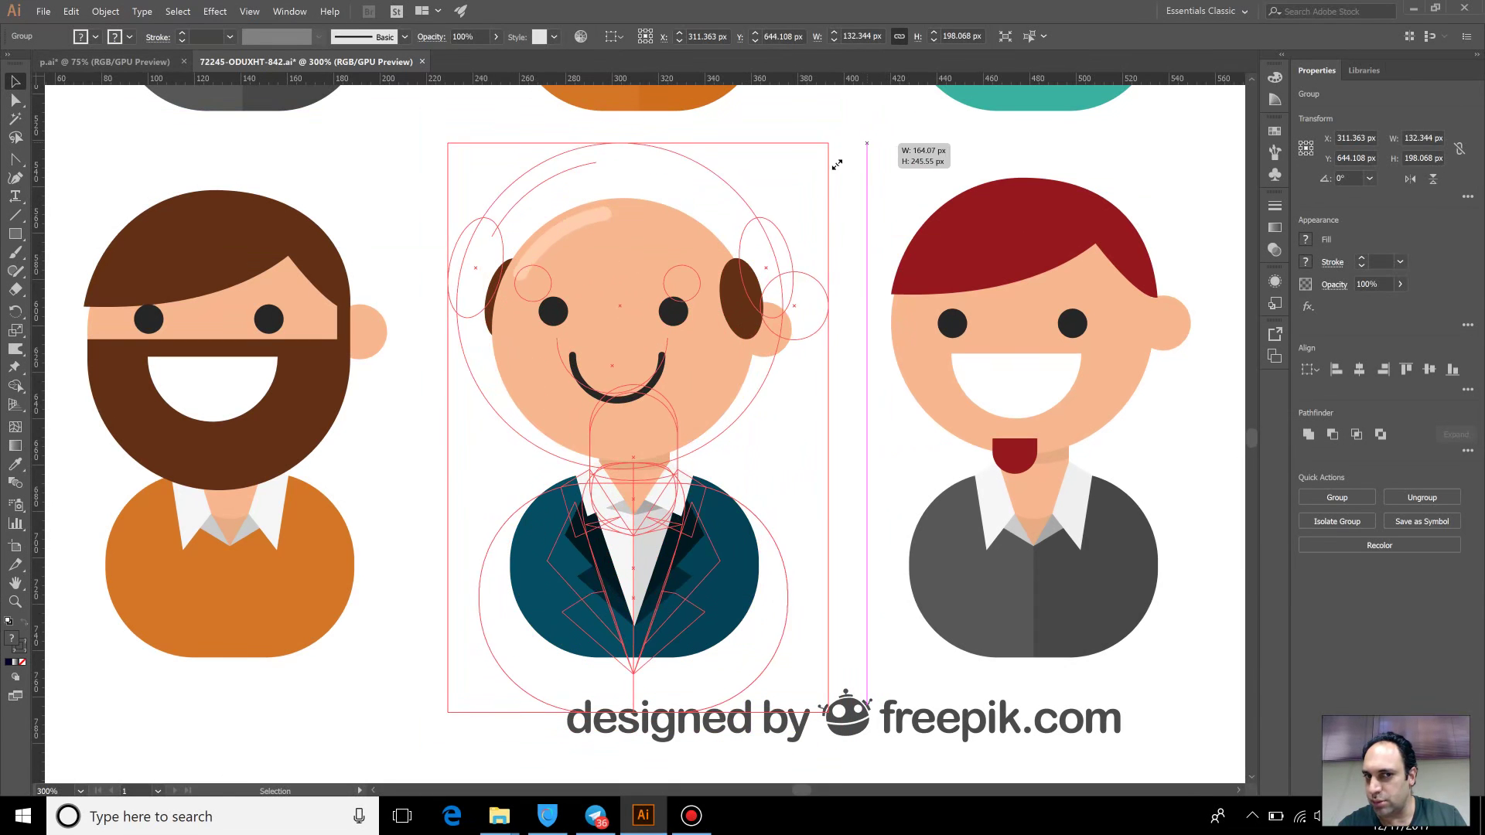
left_click_drag(665, 300, 822, 180)
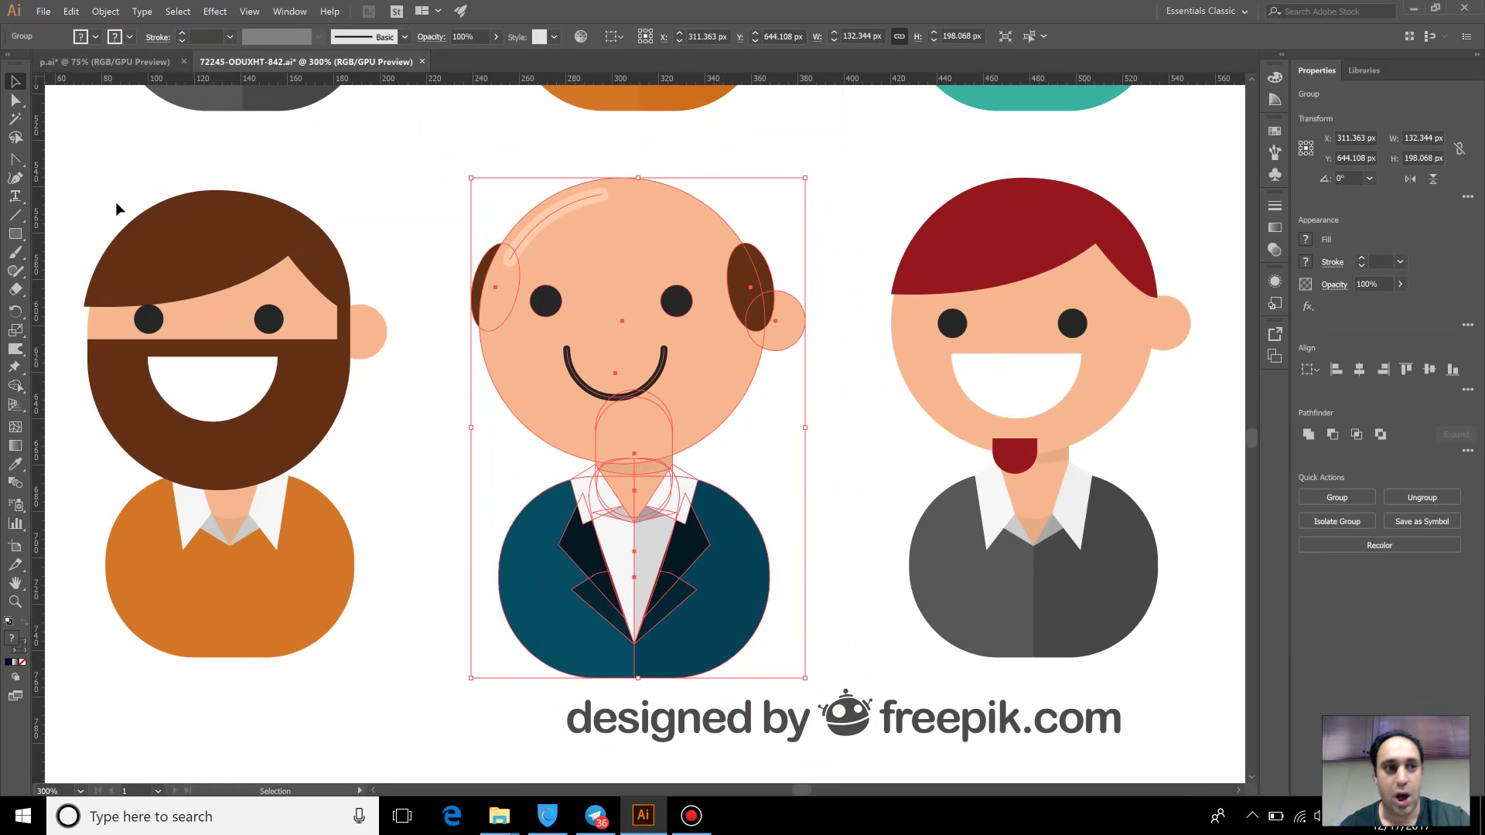
left_click(96, 160)
mouse_move(392, 194)
left_mouse_down()
mouse_move(862, 192)
mouse_move(1161, 228)
left_mouse_up()
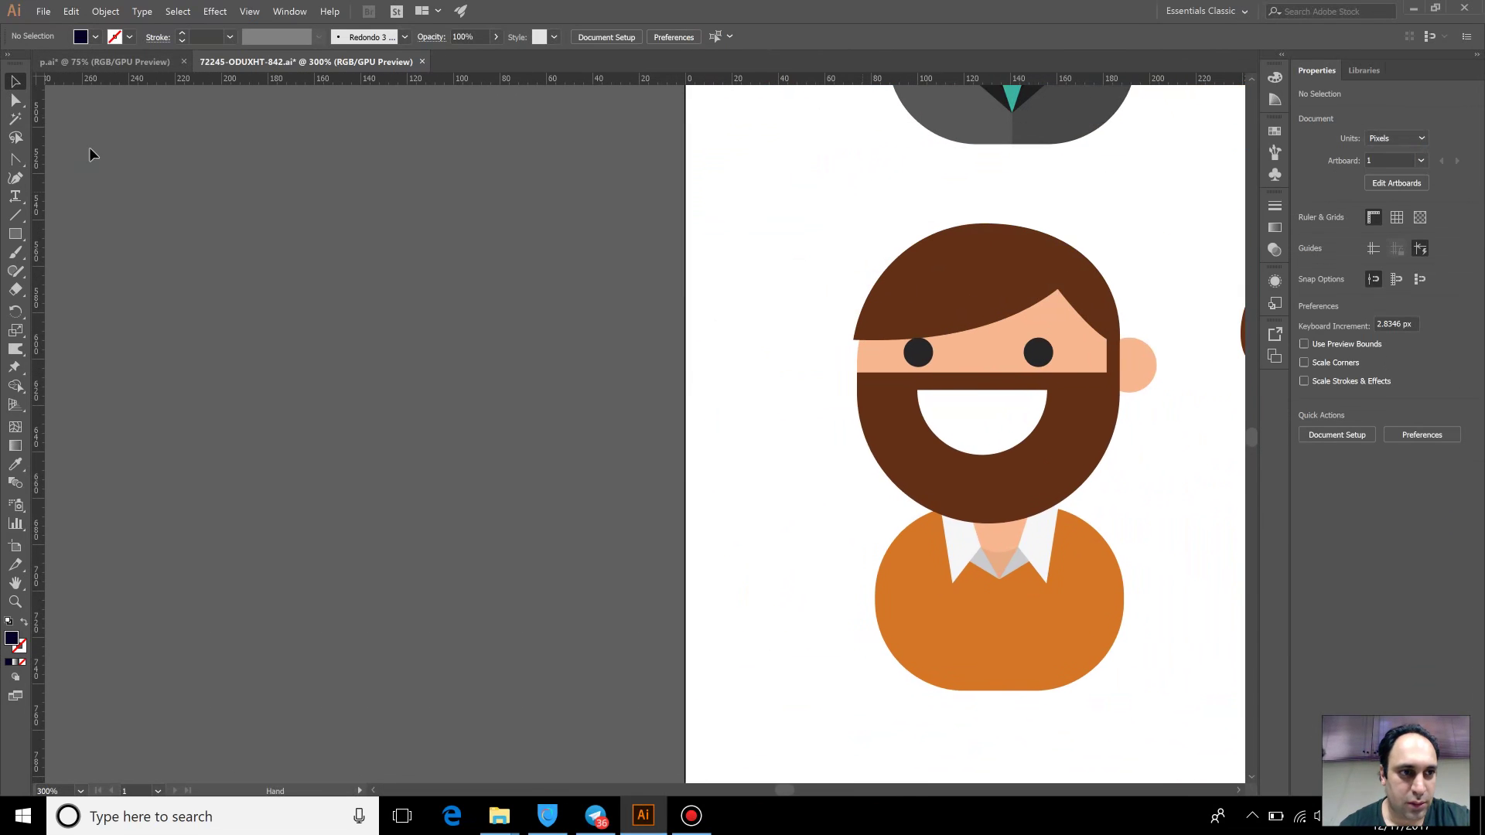
Draw a straight two-point Pen line in the grey area left of the bearded man
left_click(17, 178)
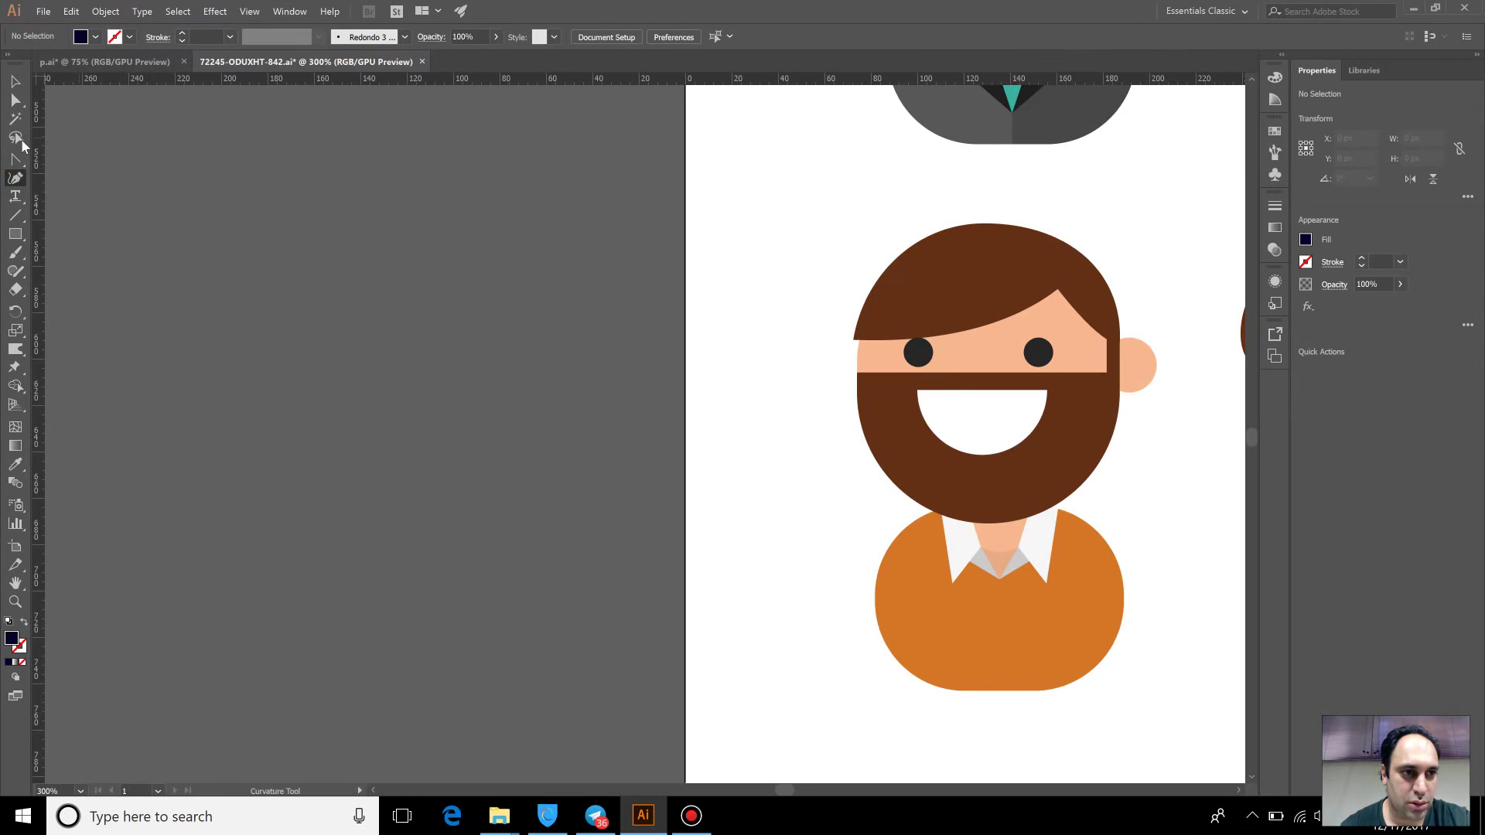
left_click_drag(15, 159, 66, 155)
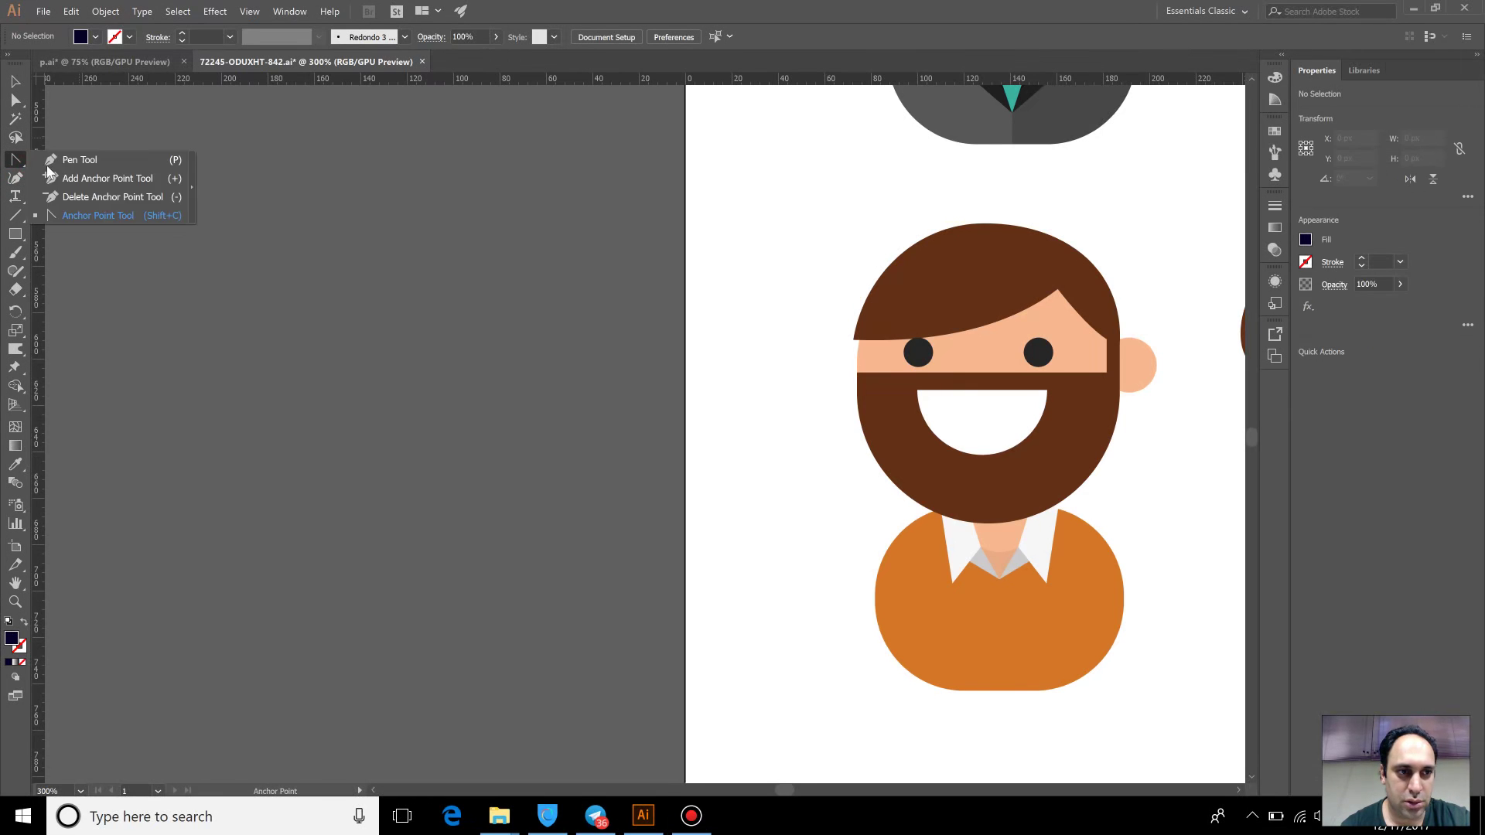
left_click(211, 390)
left_click(597, 141)
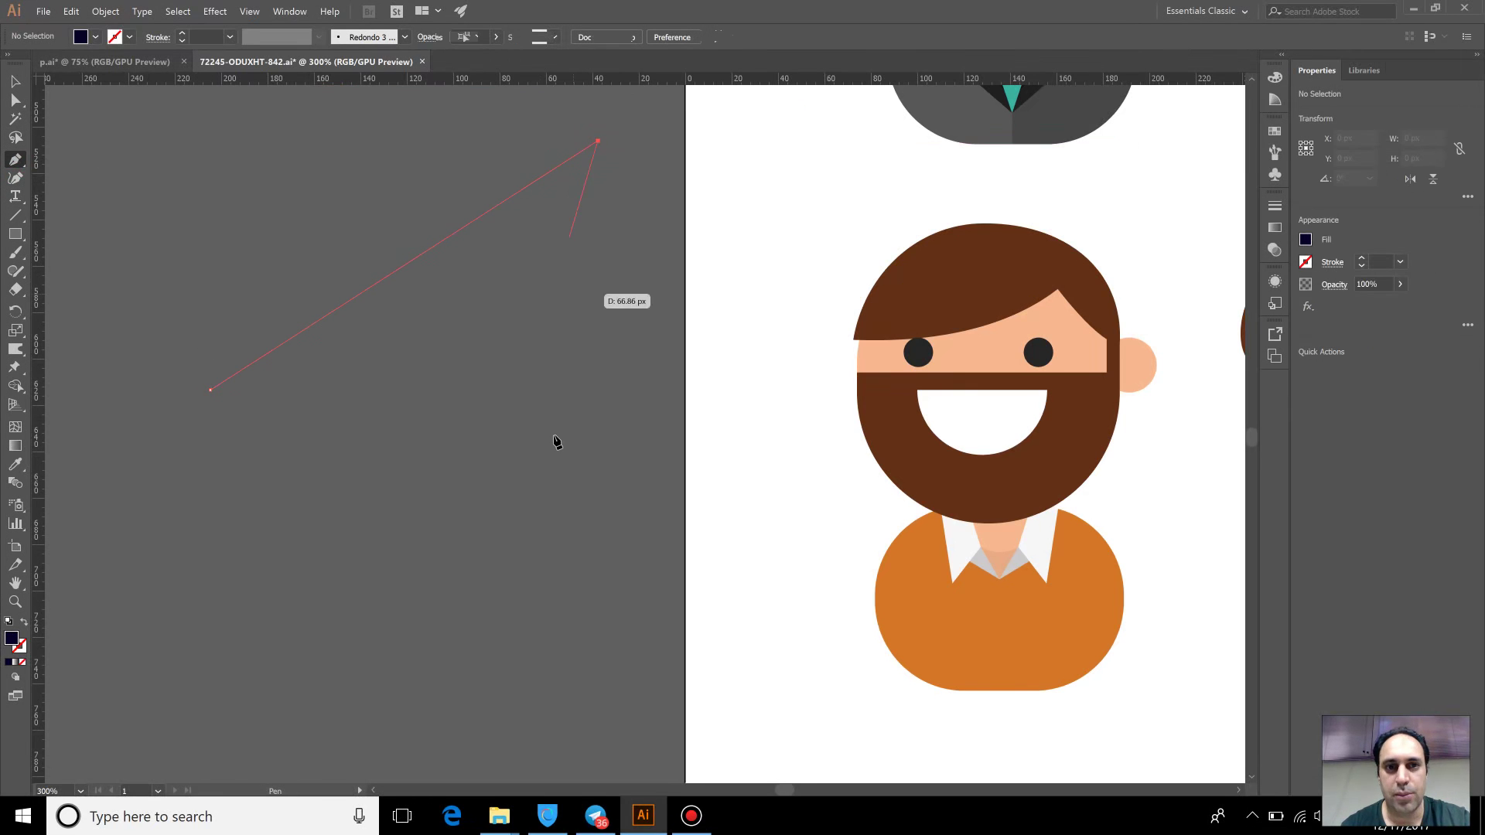
Add a midpoint anchor and drag it upward to bow the navy wedge into a curve
left_click(411, 263)
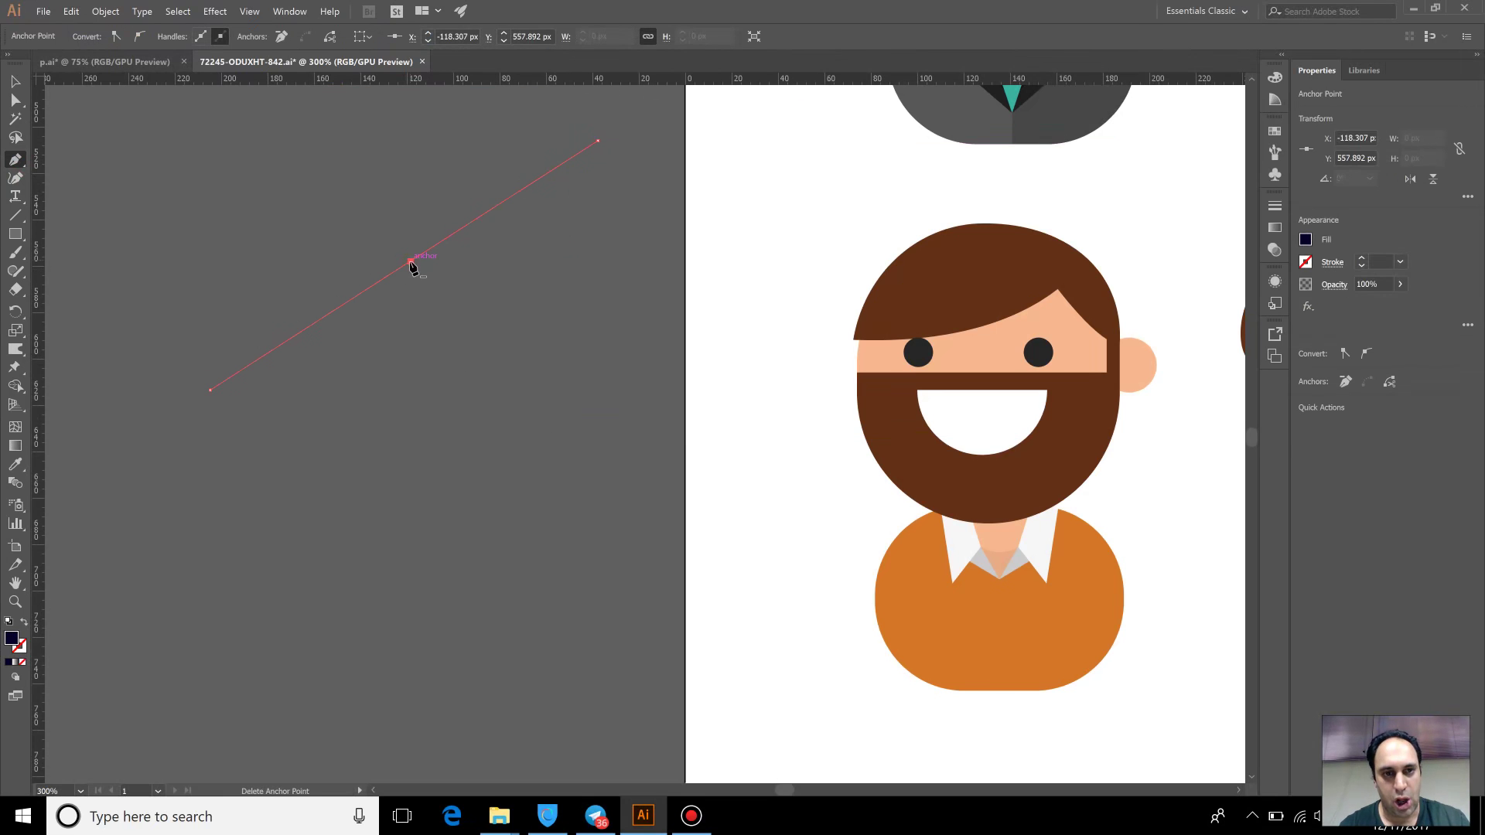
left_click_drag(399, 153, 497, 205)
left_click_drag(407, 265, 316, 180)
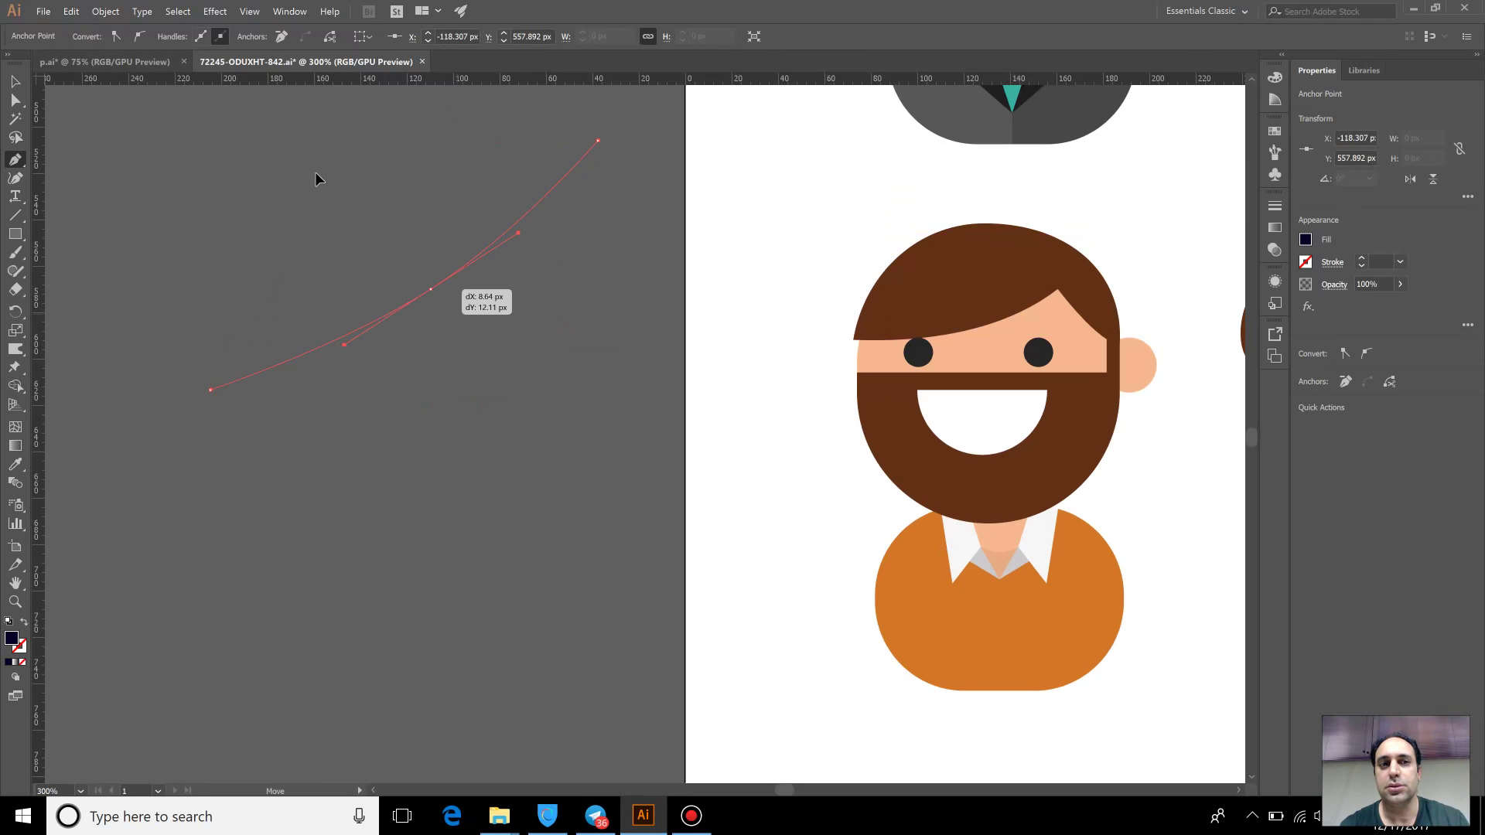
left_click_drag(315, 180, 312, 166)
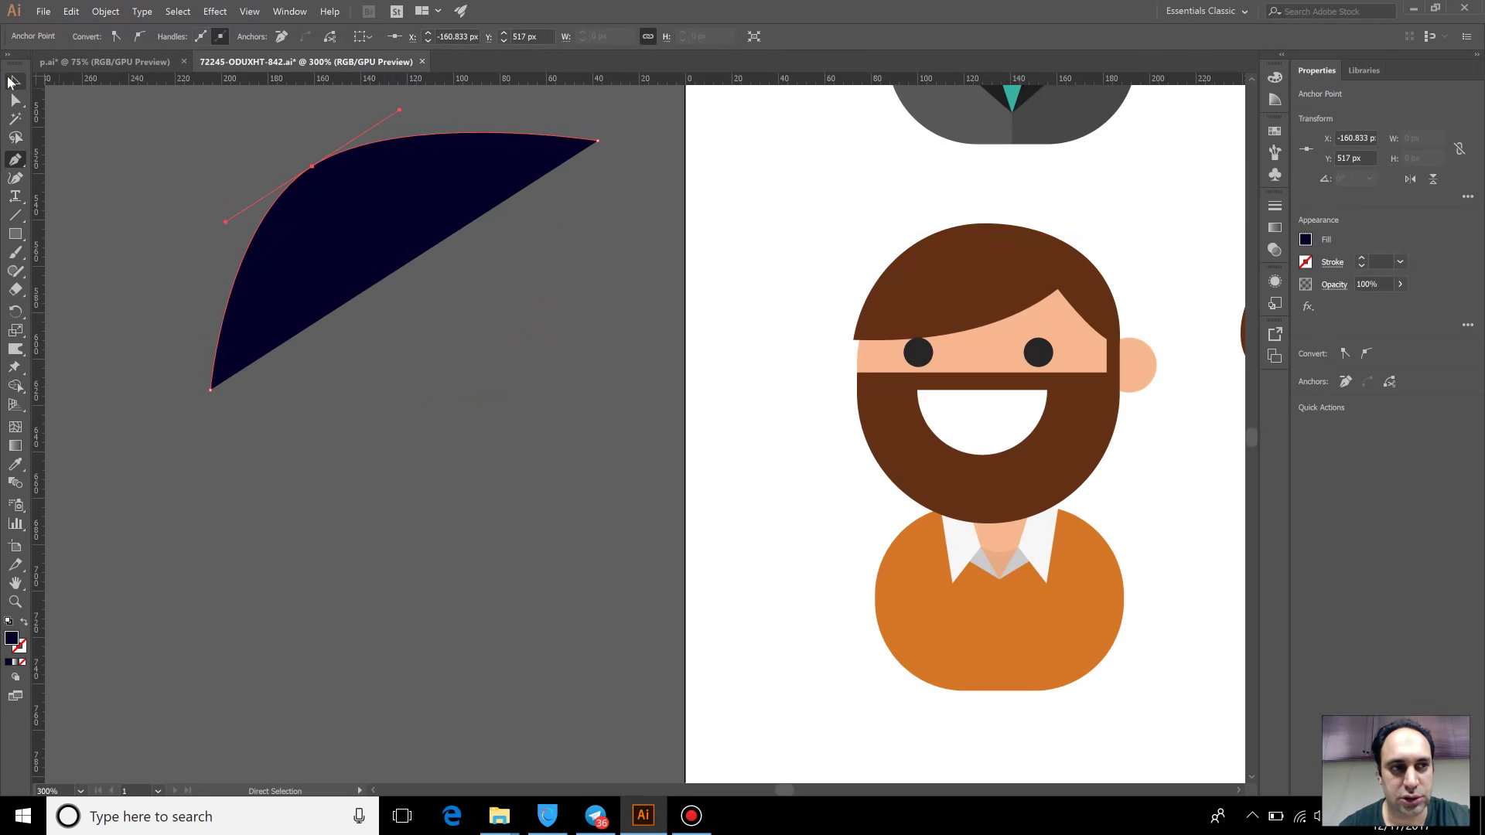